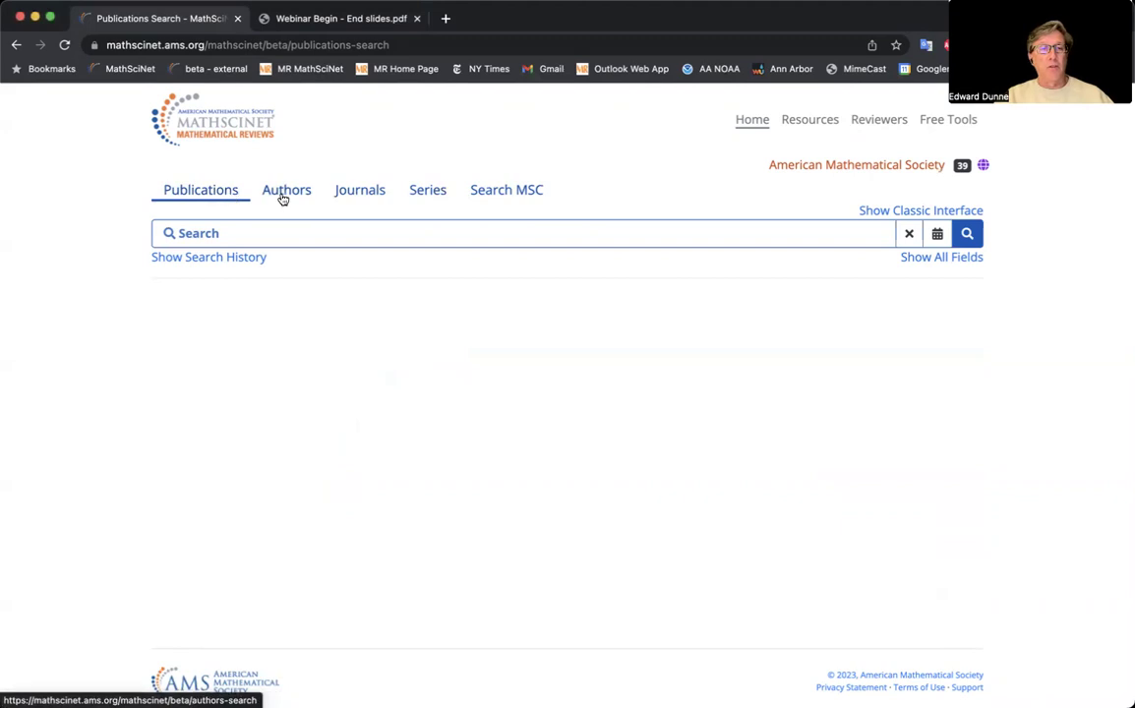
Look over the Journals, Series, Publications and Authors search pages, ending on the Publications search.
left_click(361, 198)
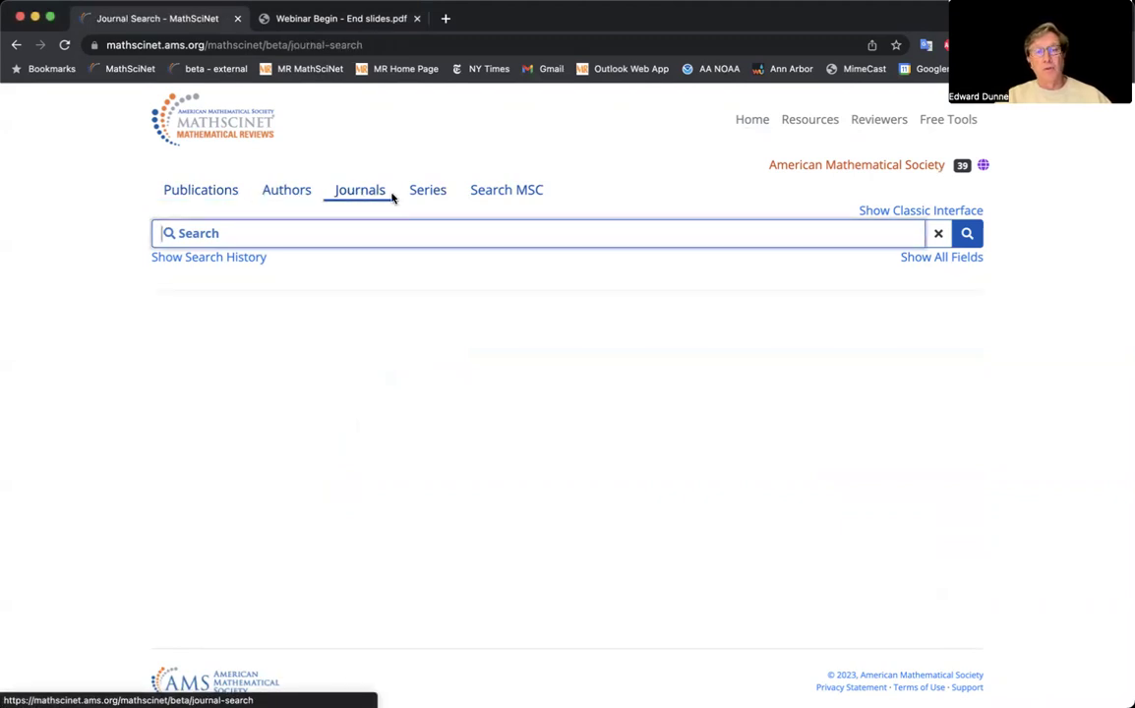
left_click(430, 193)
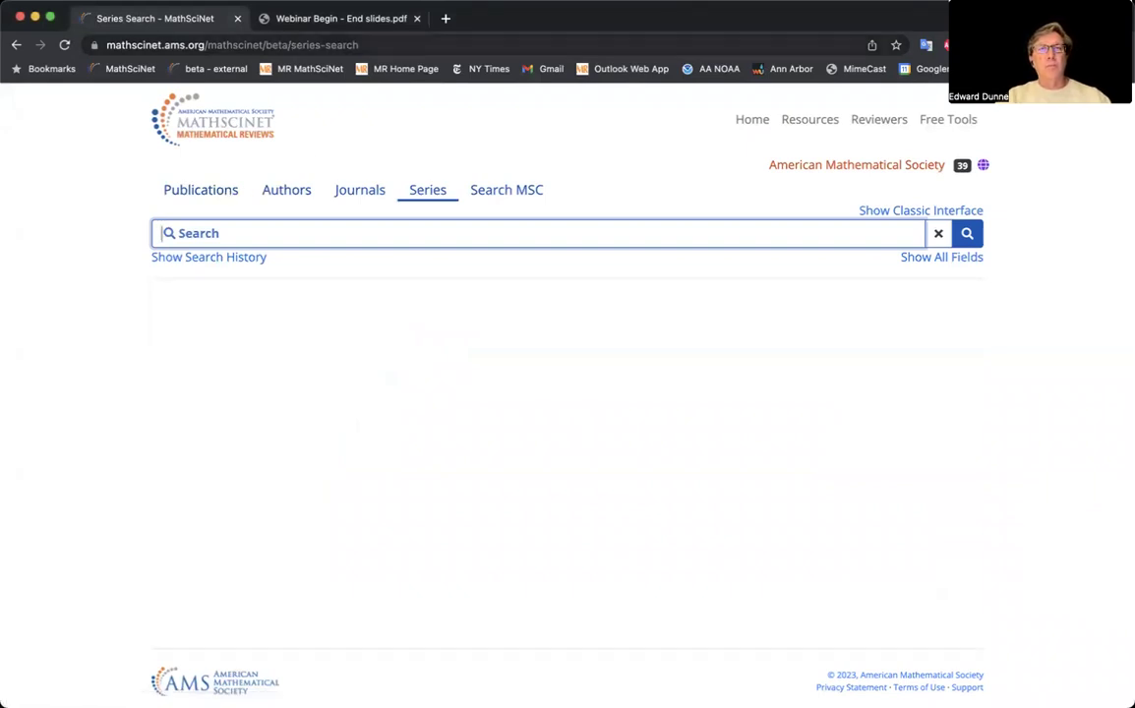
left_click(193, 195)
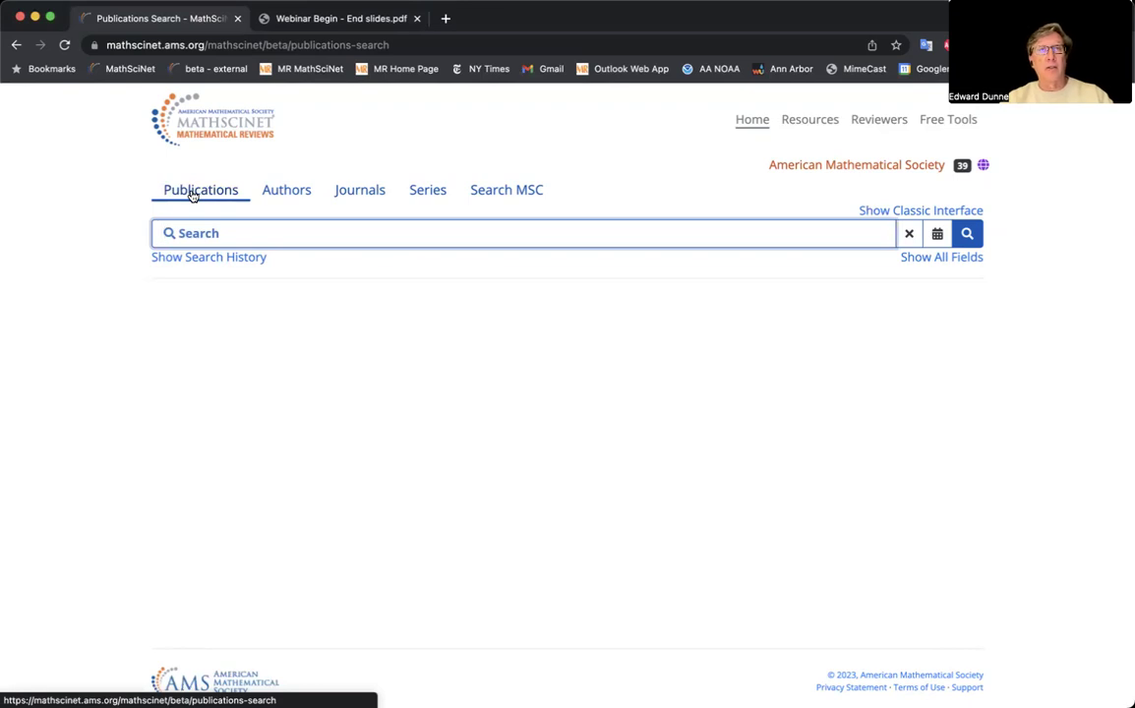
left_click(279, 193)
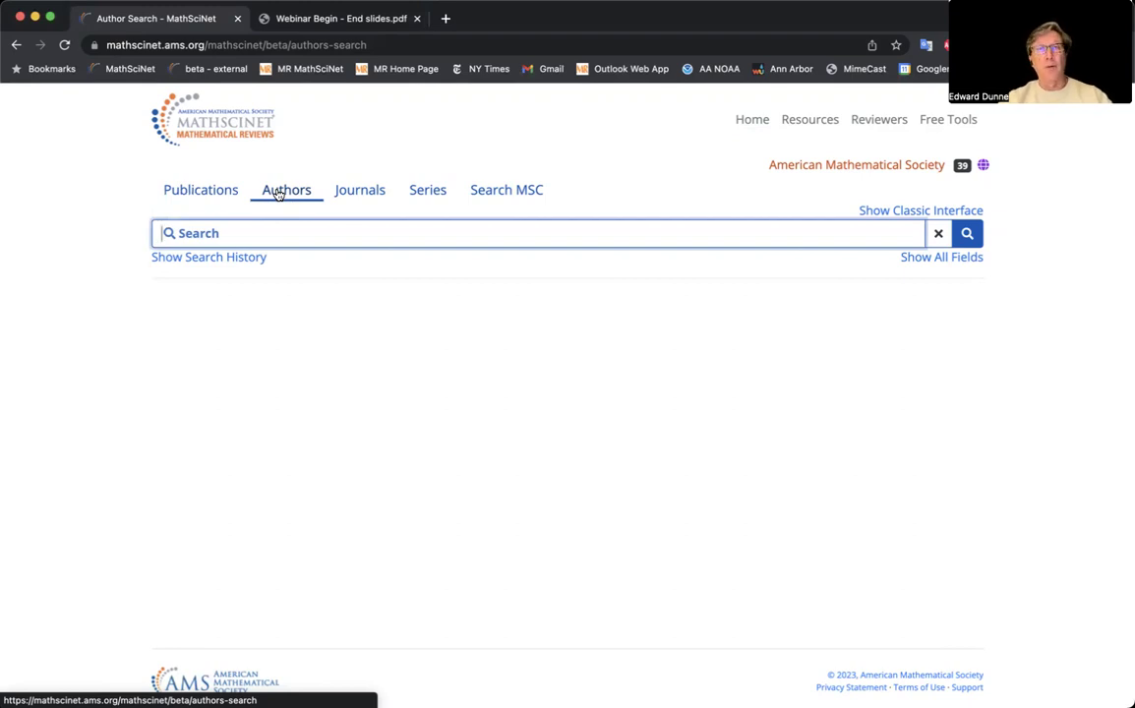
left_click(349, 193)
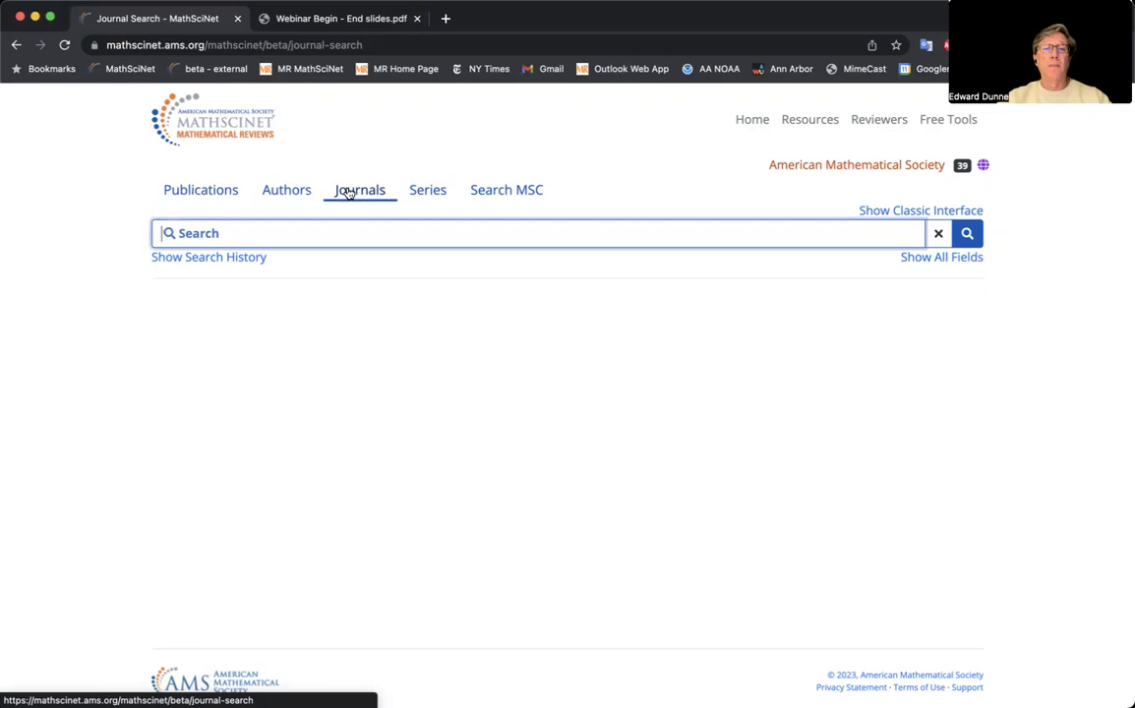
left_click(416, 192)
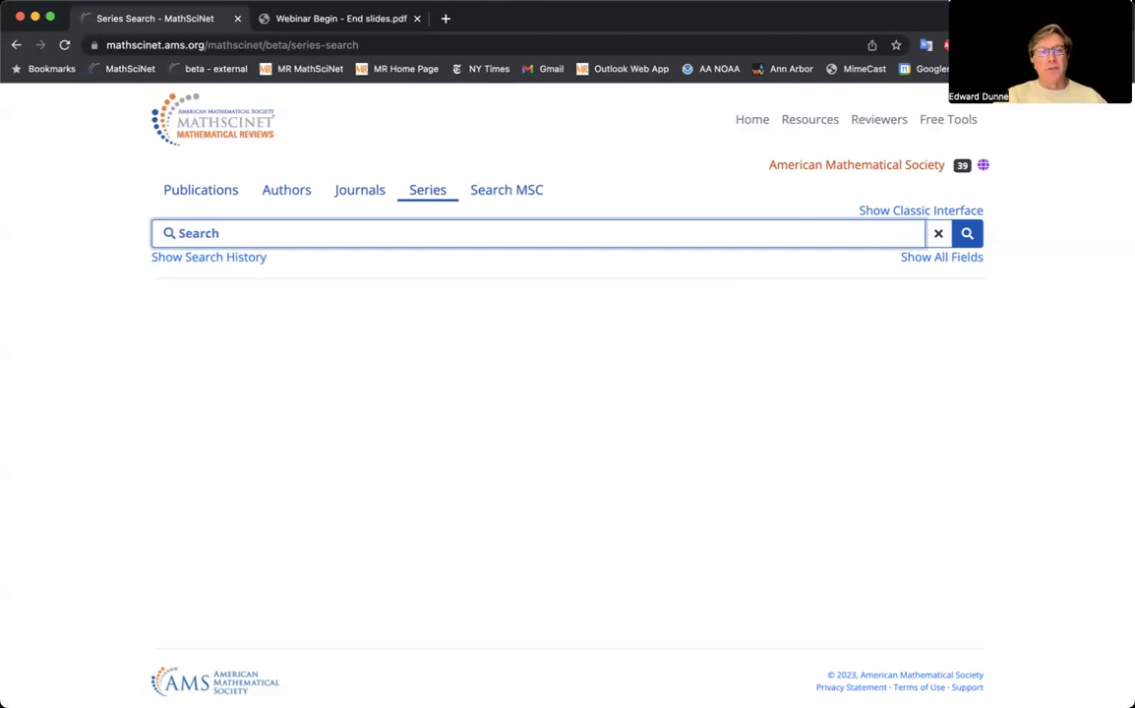
left_click(183, 190)
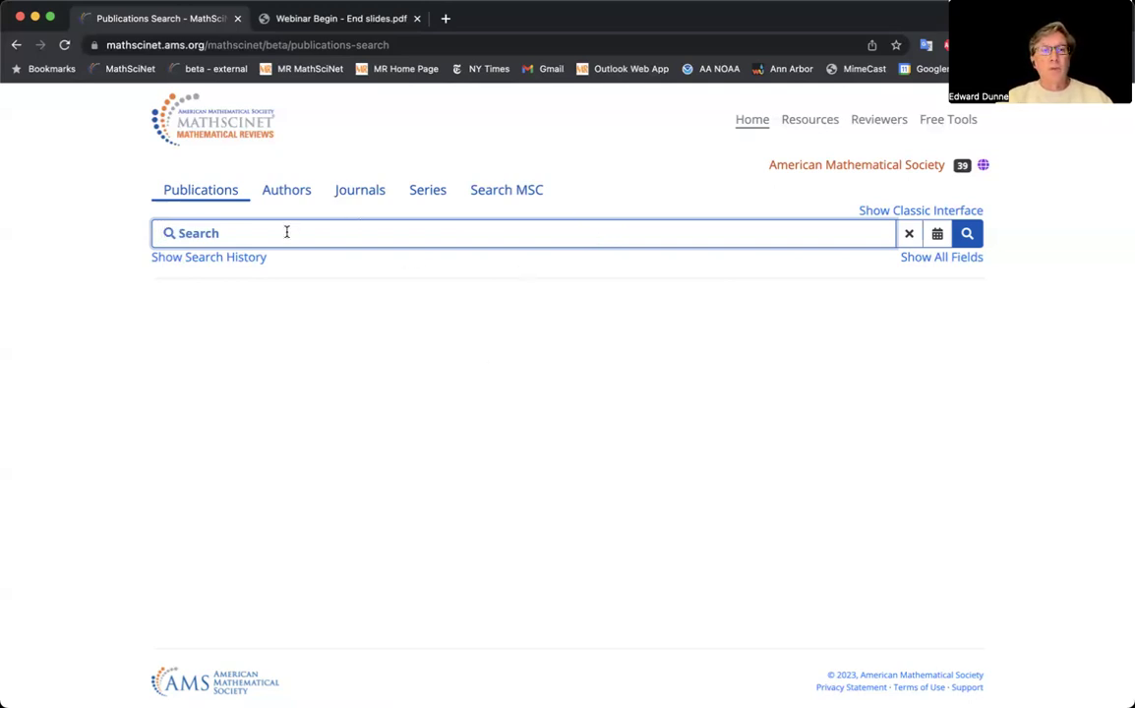
Search publications for arithmetic progression using the suggested Anywhere field, and clear the query.
type("any:")
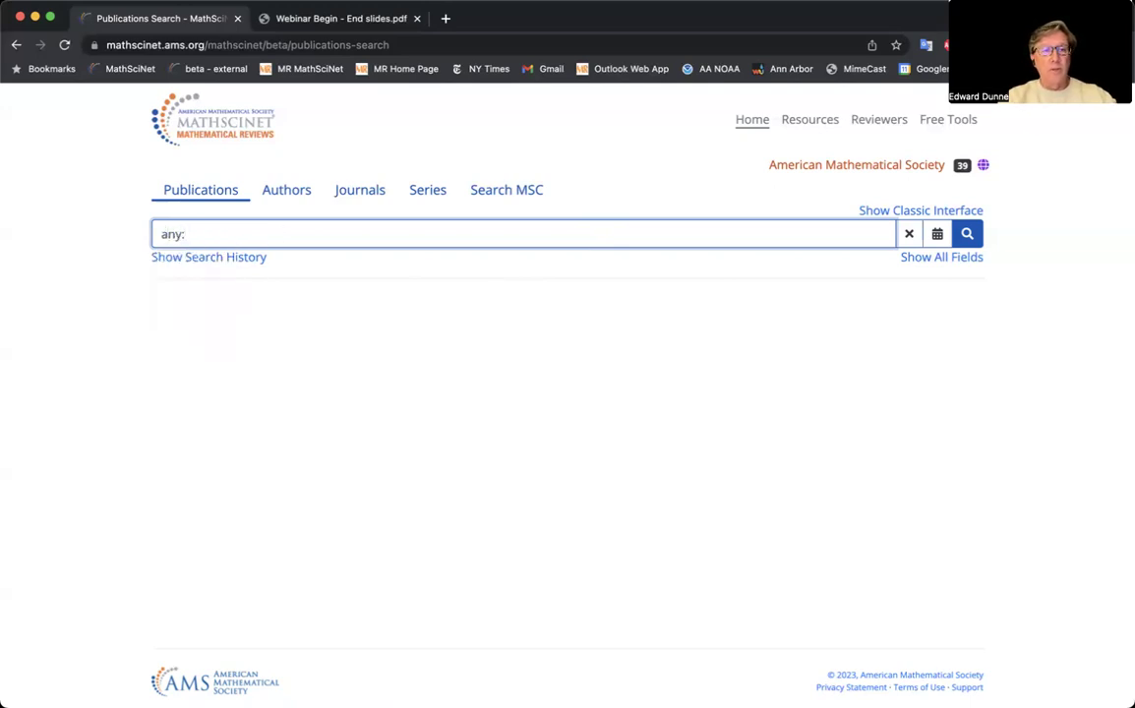
key("BackSpace")
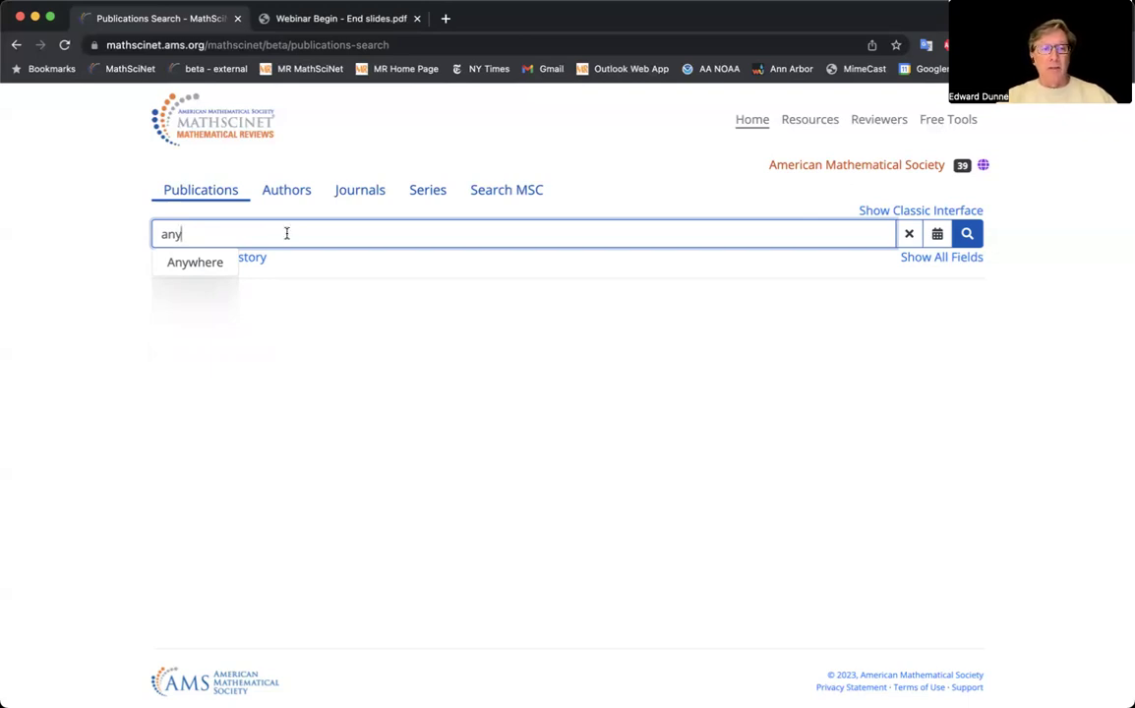
left_click(211, 264)
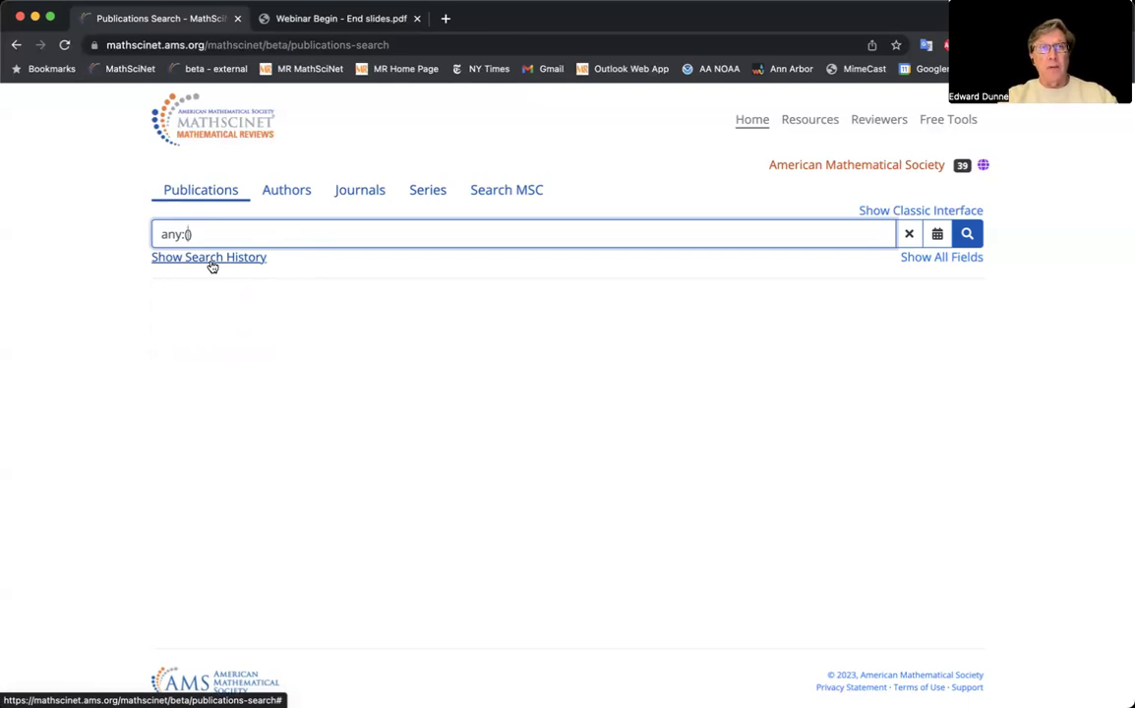
type("arithmeti")
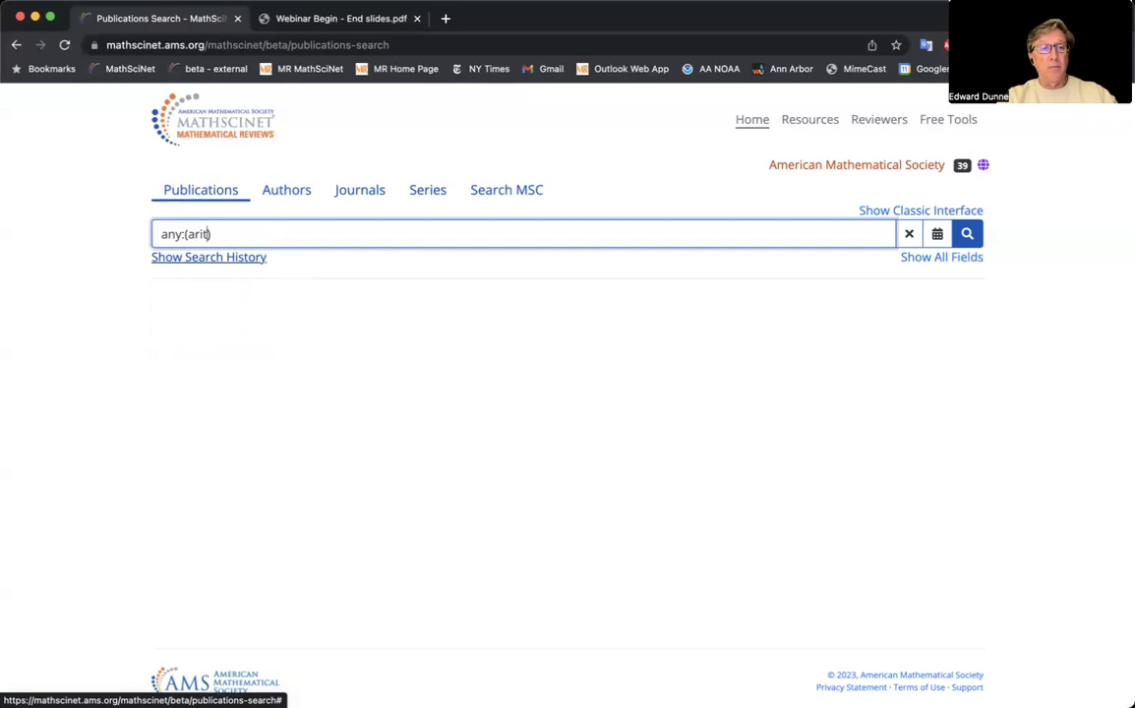
type("c progression")
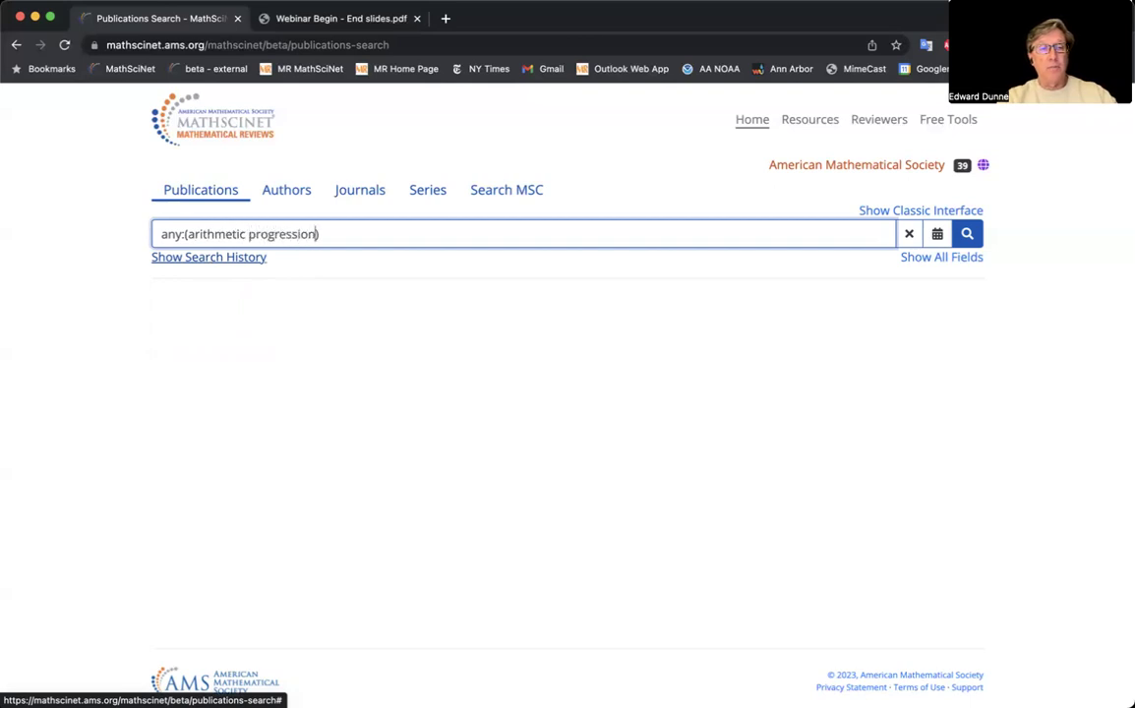
left_click(967, 234)
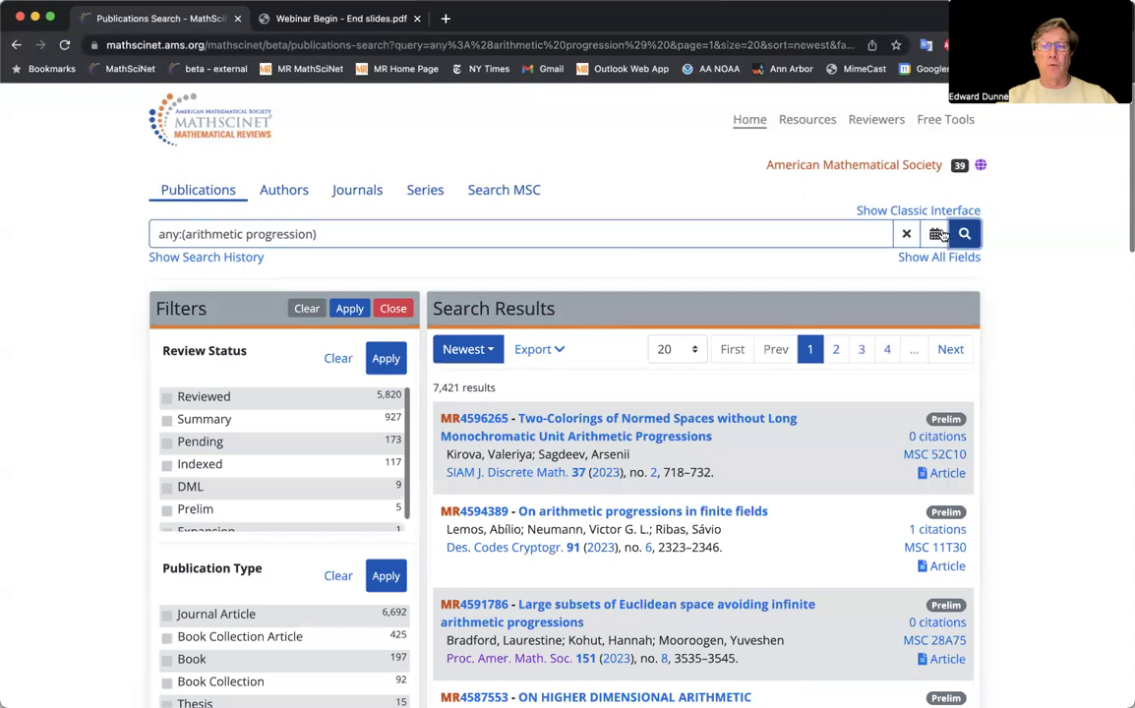
left_click(814, 233)
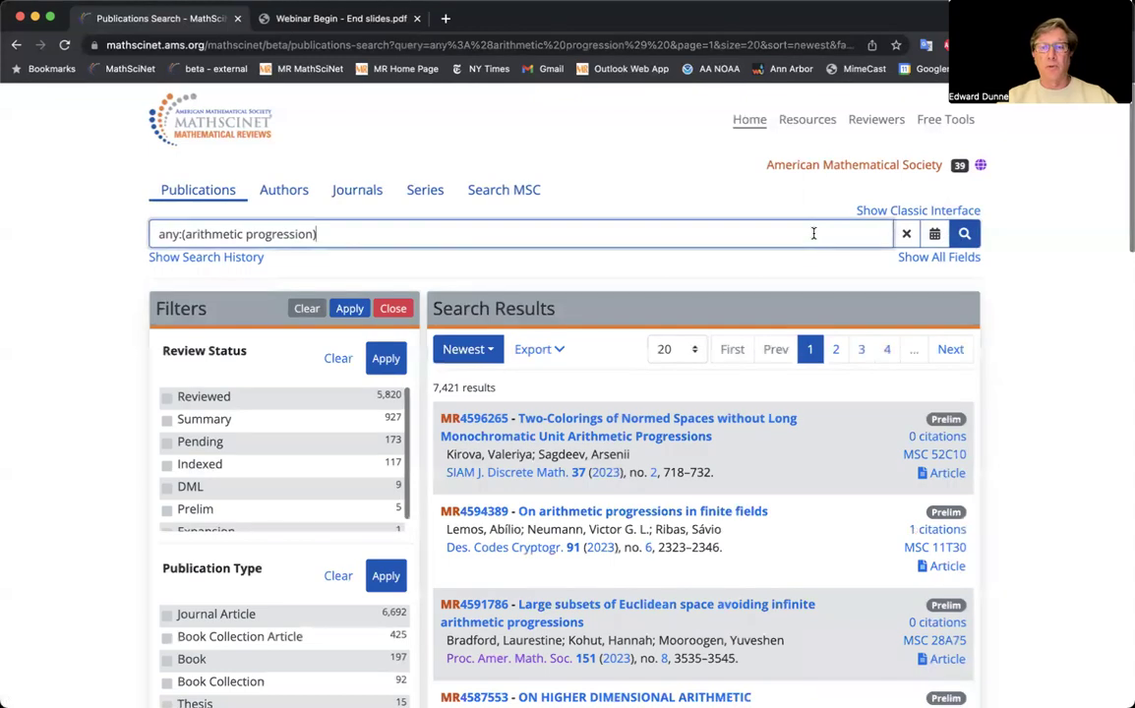
left_click(910, 234)
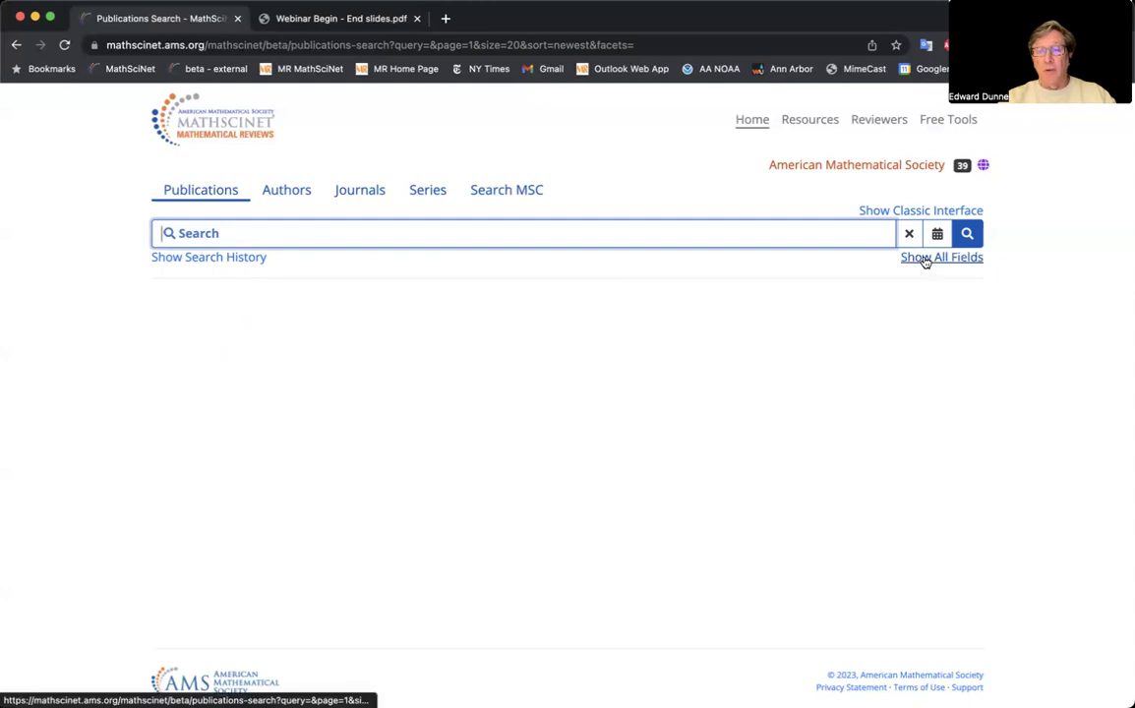
Show all search fields and search publications for arithmetic progression with the Anywhere field from the list.
left_click(925, 259)
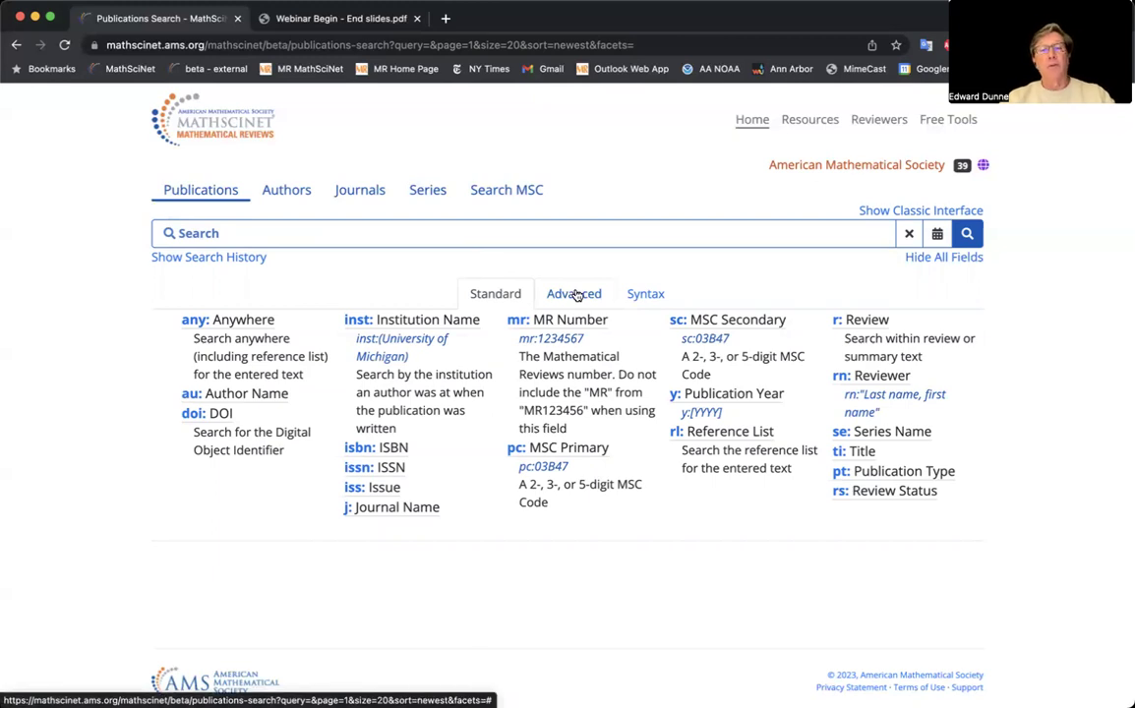
left_click(194, 321)
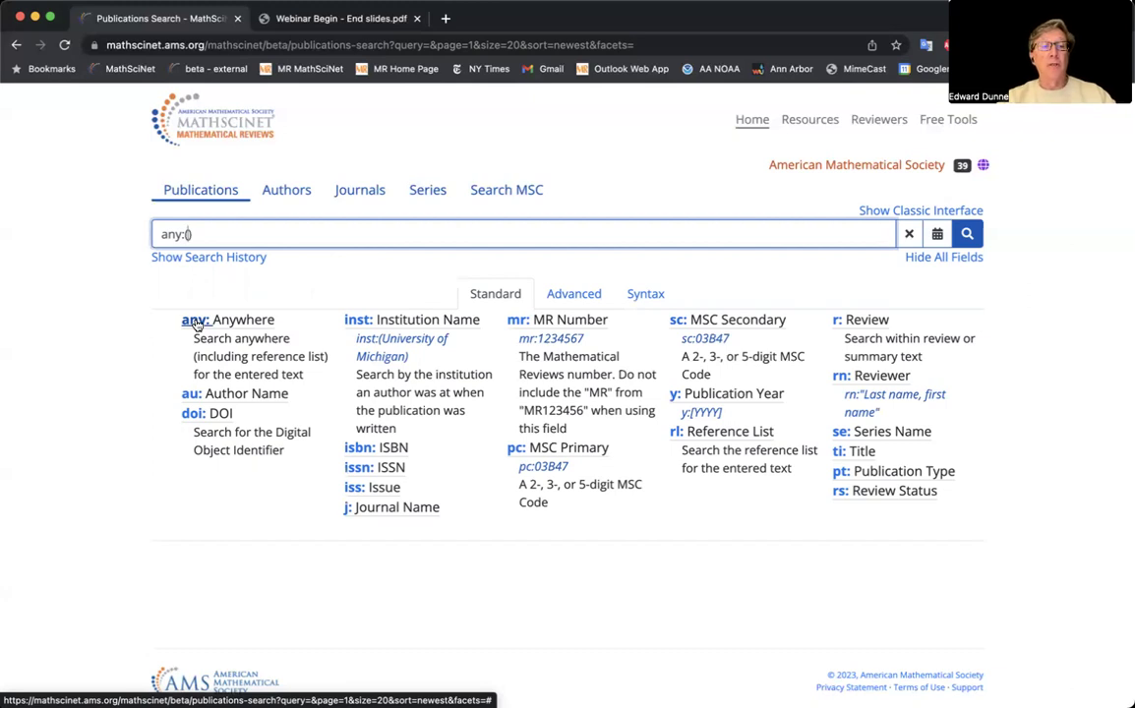
type("arithmetic pres")
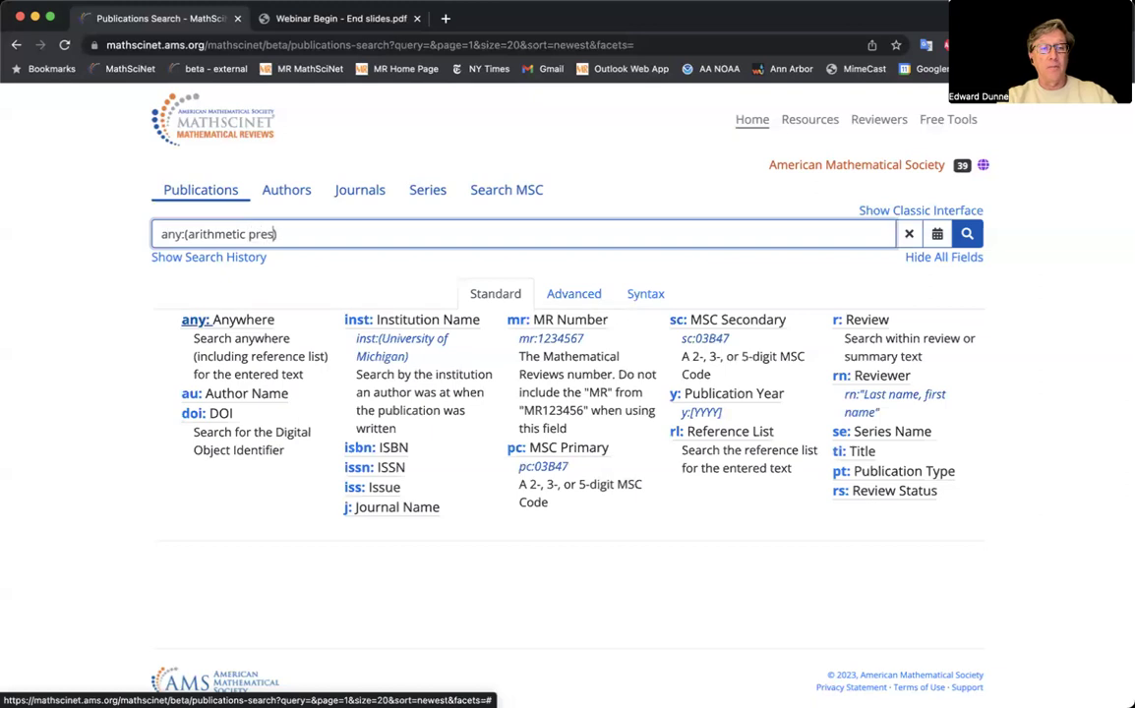
key("BackSpace")
type("ogression")
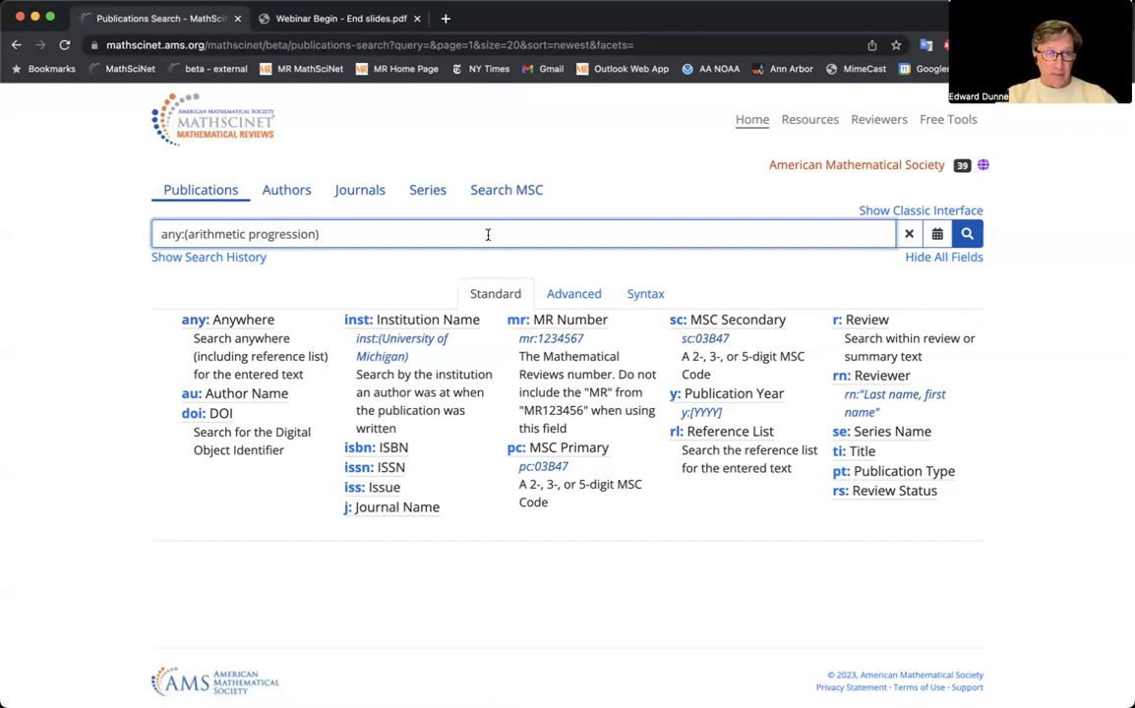
key("Return")
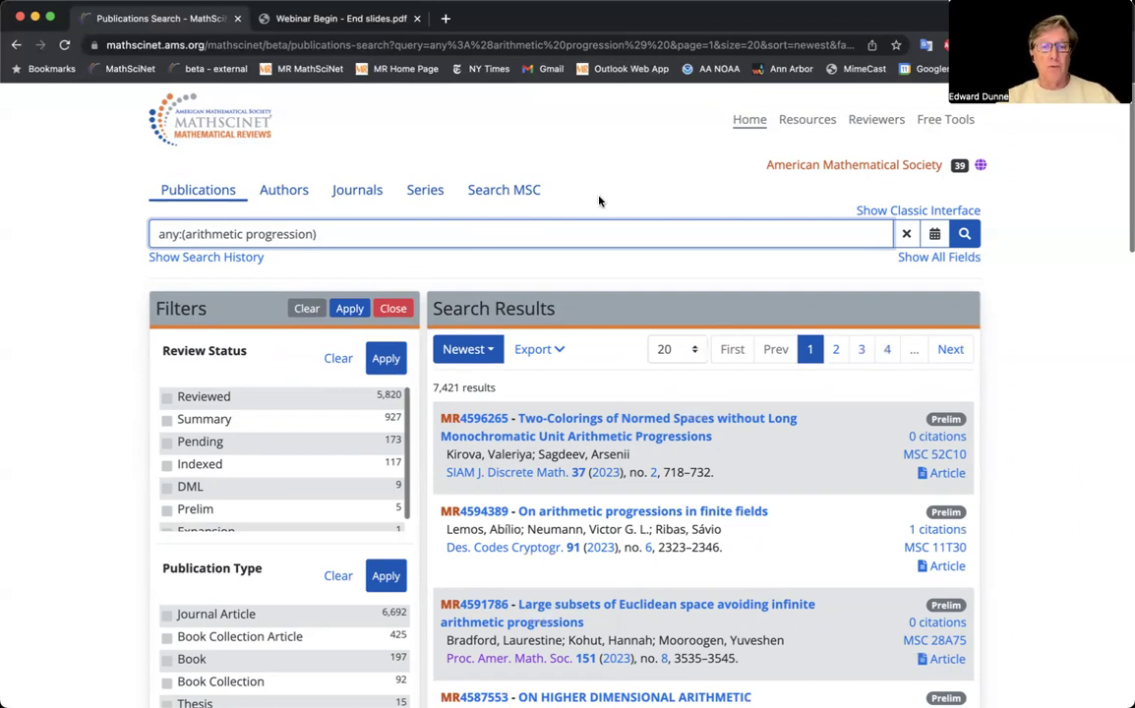
Filter the search results by publication type to Journal Article and Thesis.
scroll(87, 326, "down", 1)
scroll(86, 325, "down", 3)
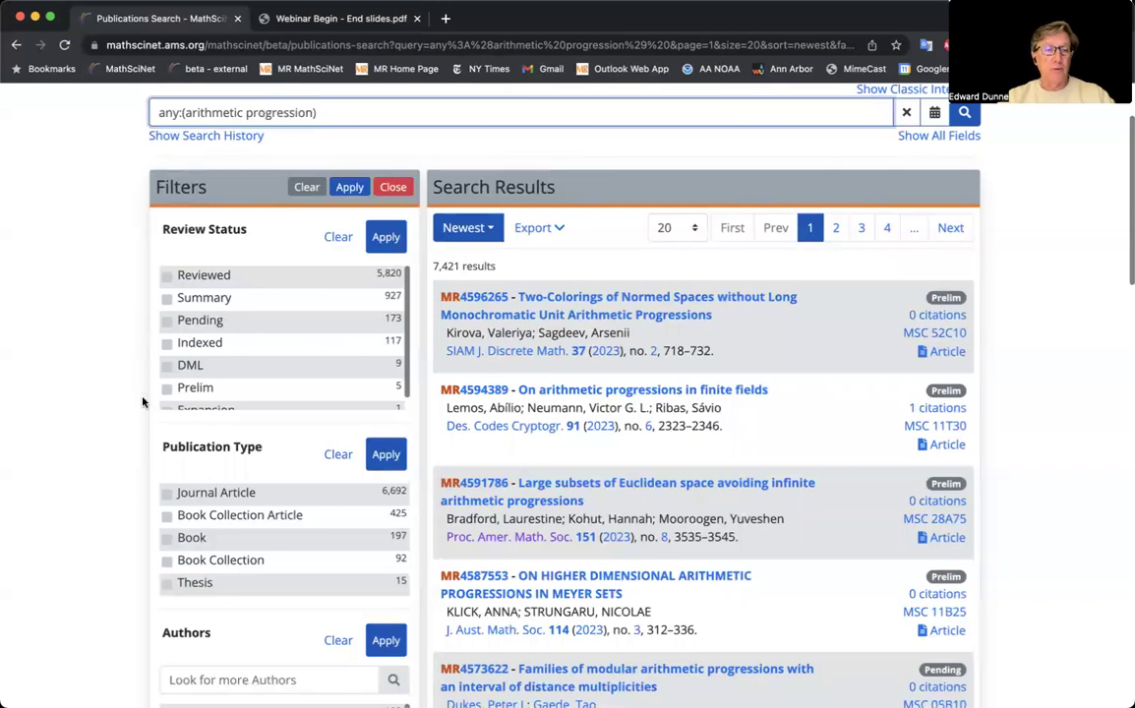
left_click(168, 494)
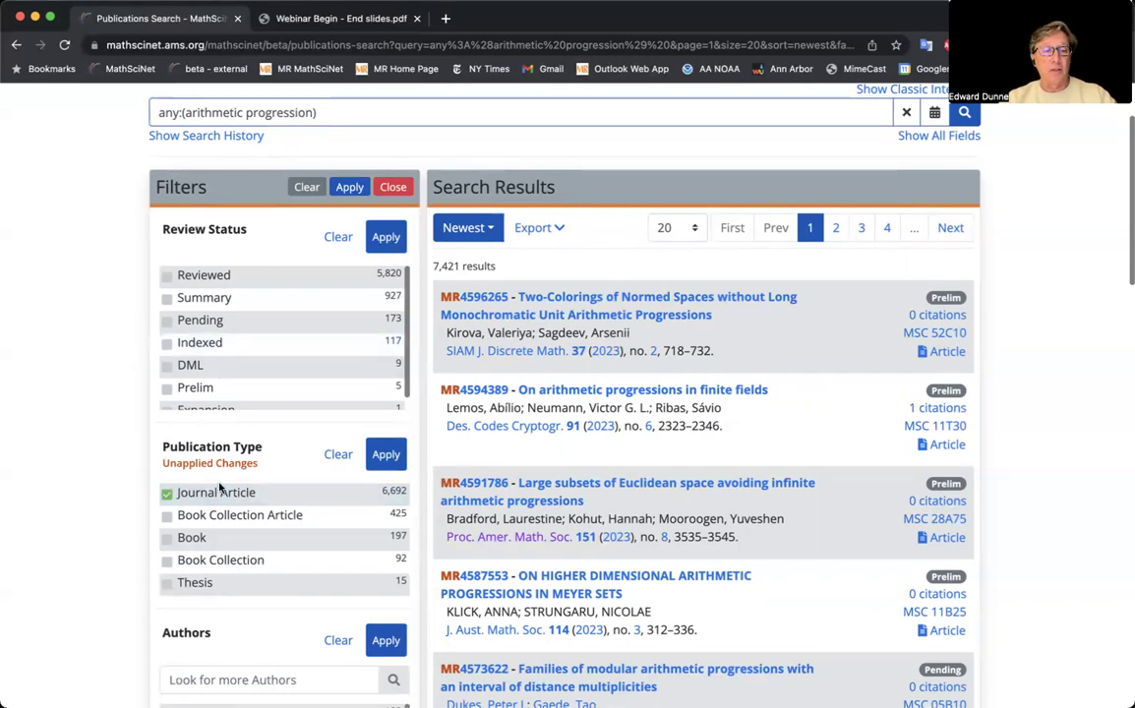
scroll(128, 479, "down", 2)
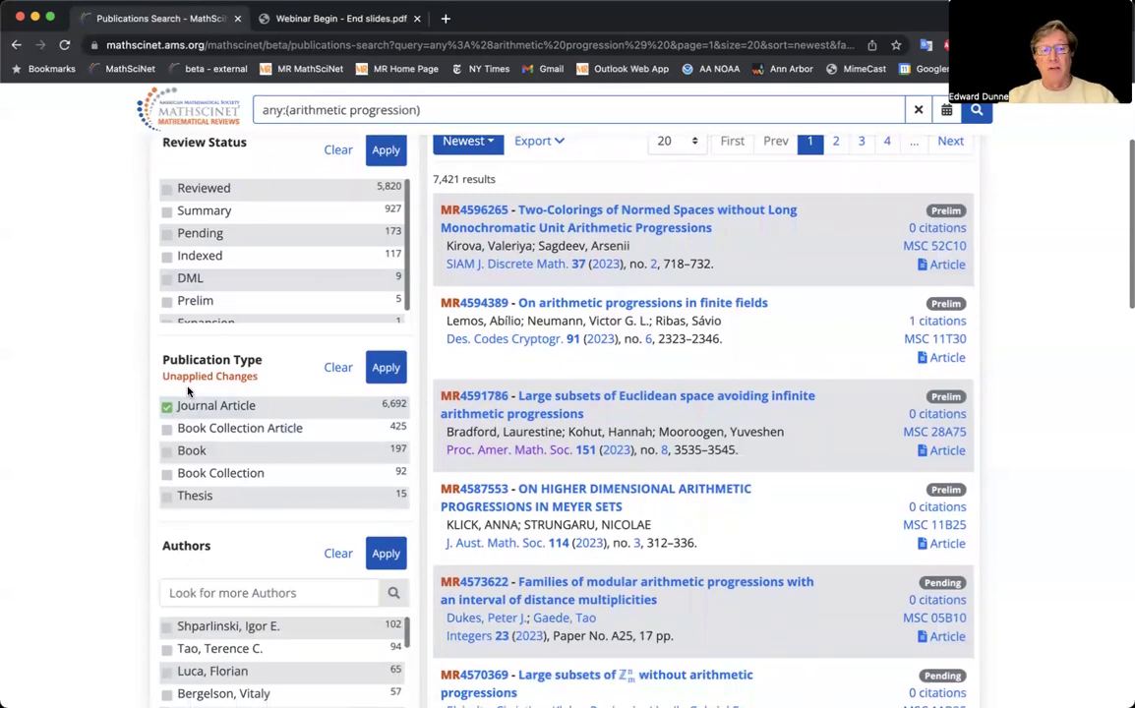
left_click_drag(163, 377, 258, 377)
left_click(300, 378)
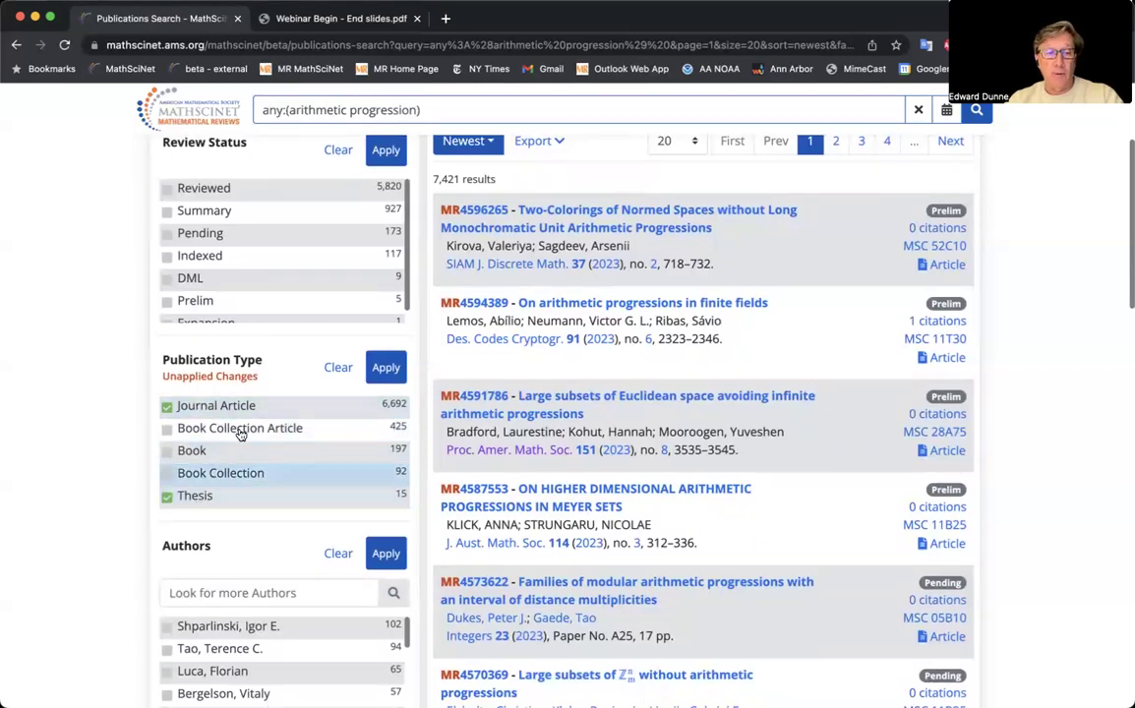
left_click(386, 368)
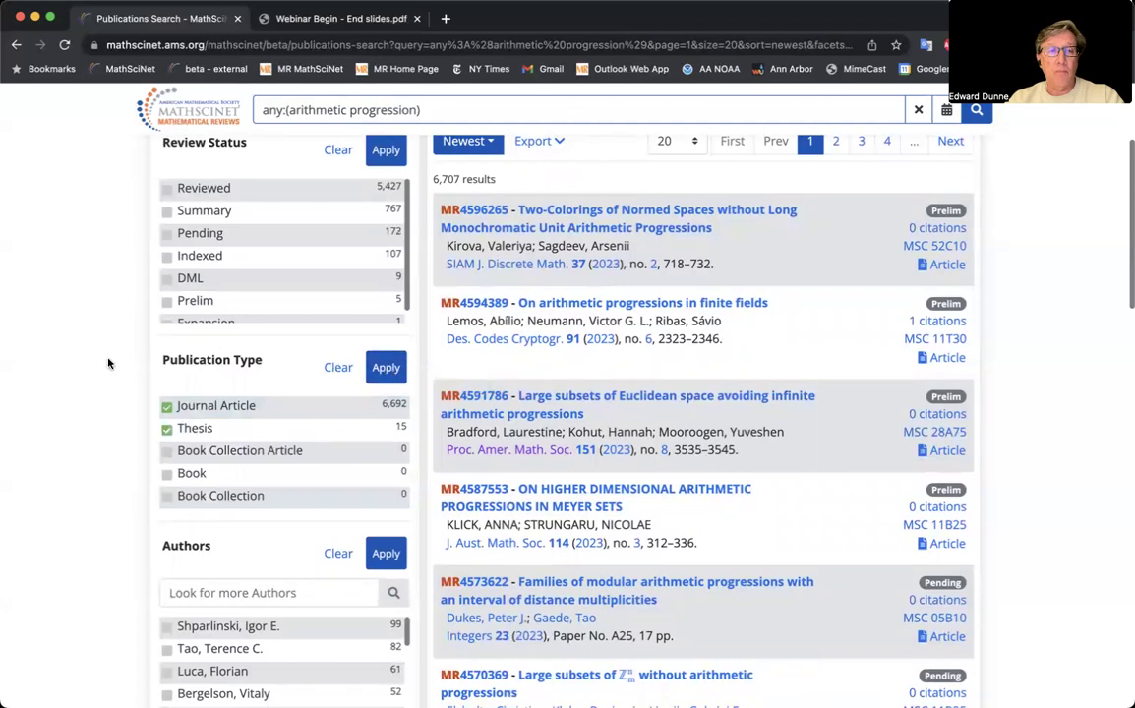
Sort the filtered search results by citations.
scroll(108, 364, "up", 1)
scroll(109, 364, "up", 3)
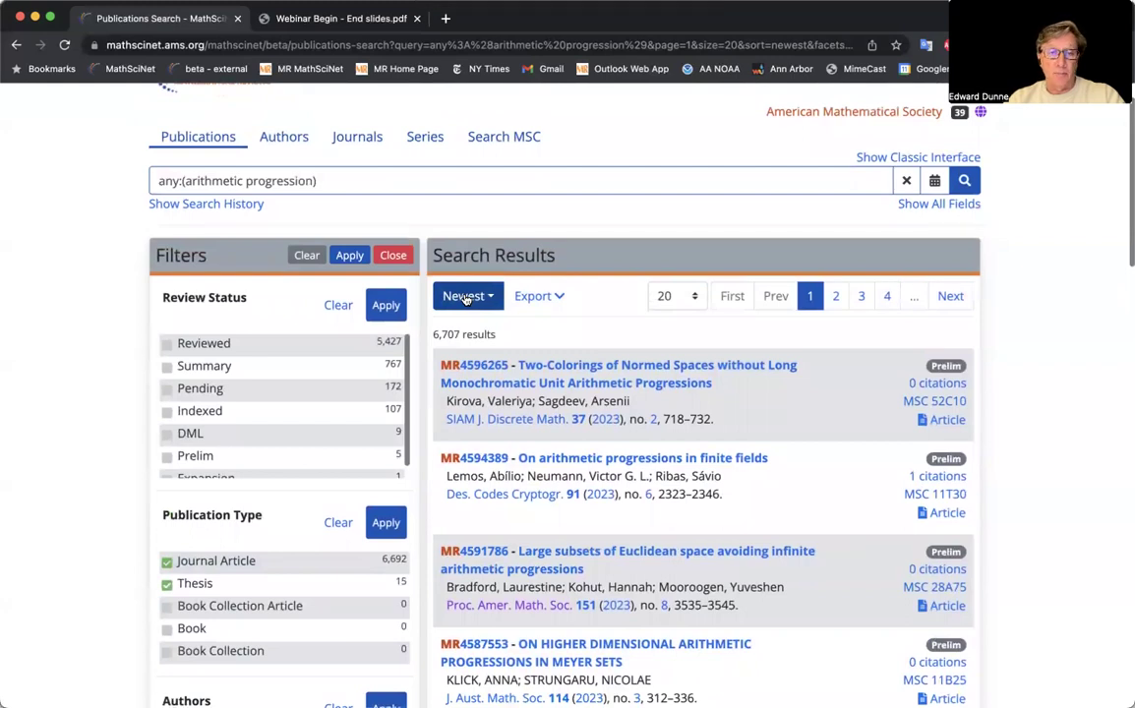
left_click(467, 297)
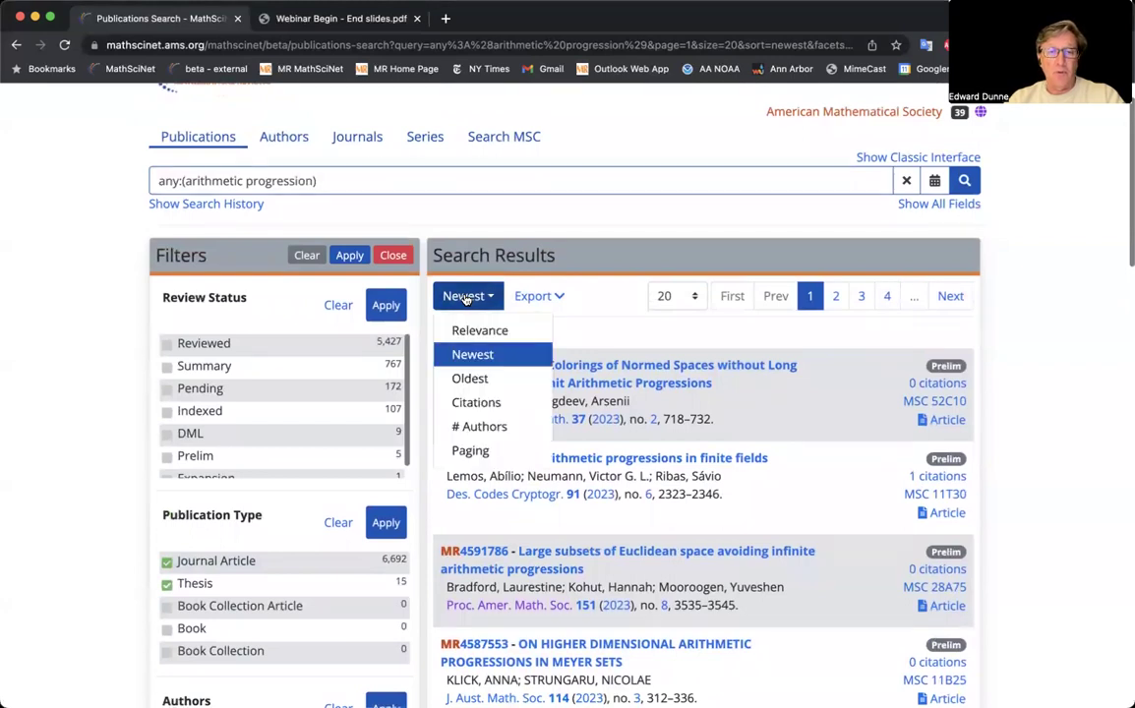
left_click(476, 403)
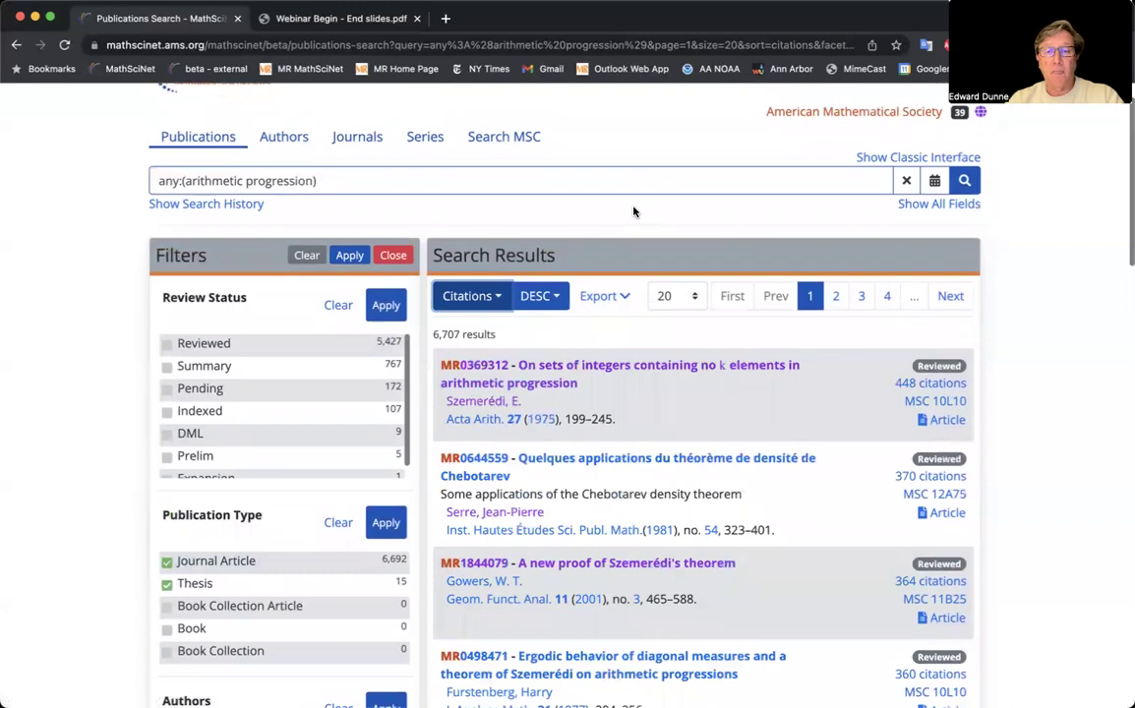
Open the review of "On sets of integers containing no k elements in arithmetic progression" and read through it.
scroll(633, 212, "down", 2)
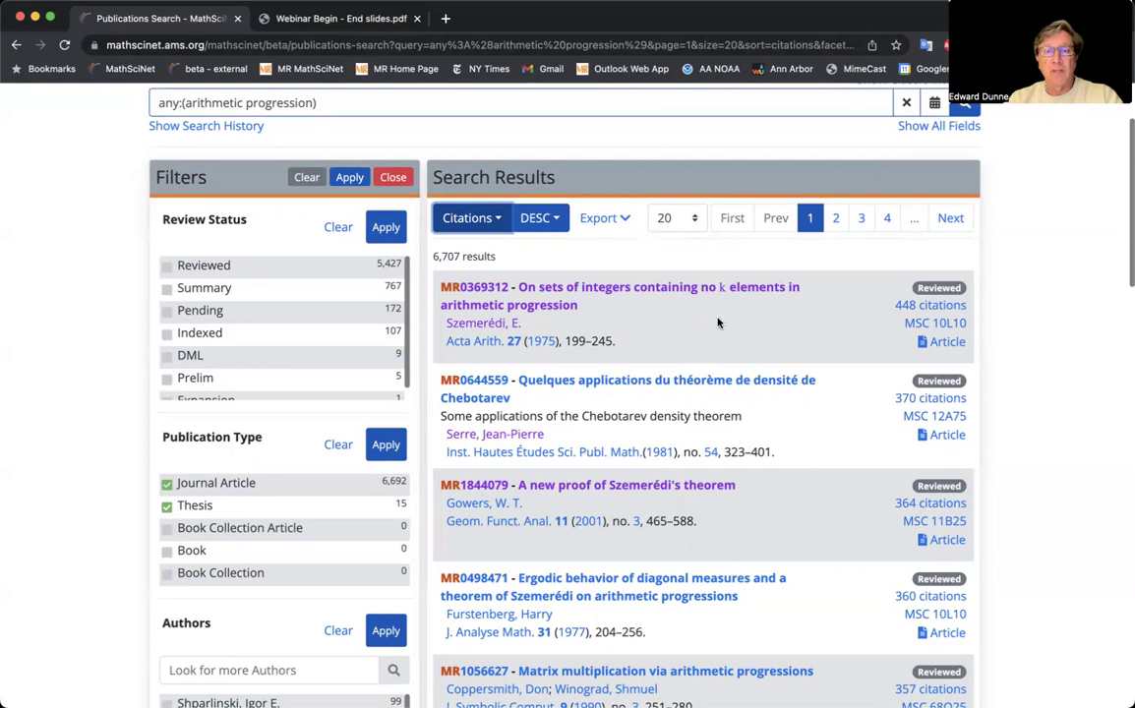
left_click(688, 292)
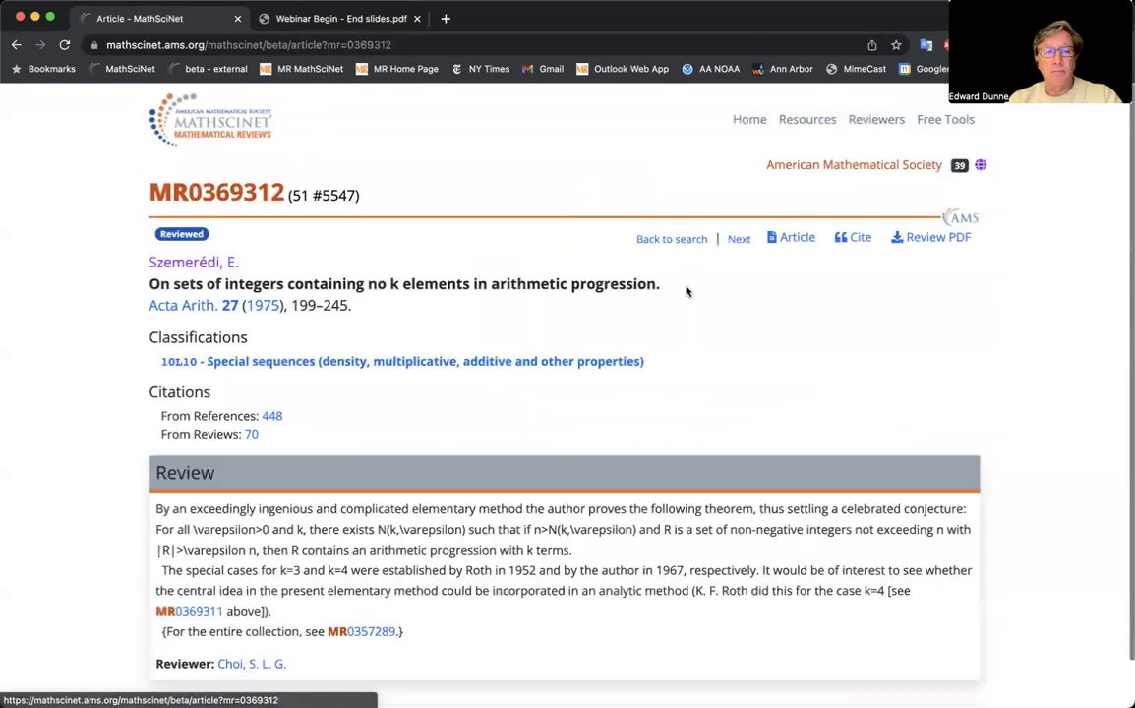
scroll(728, 334, "down", 1)
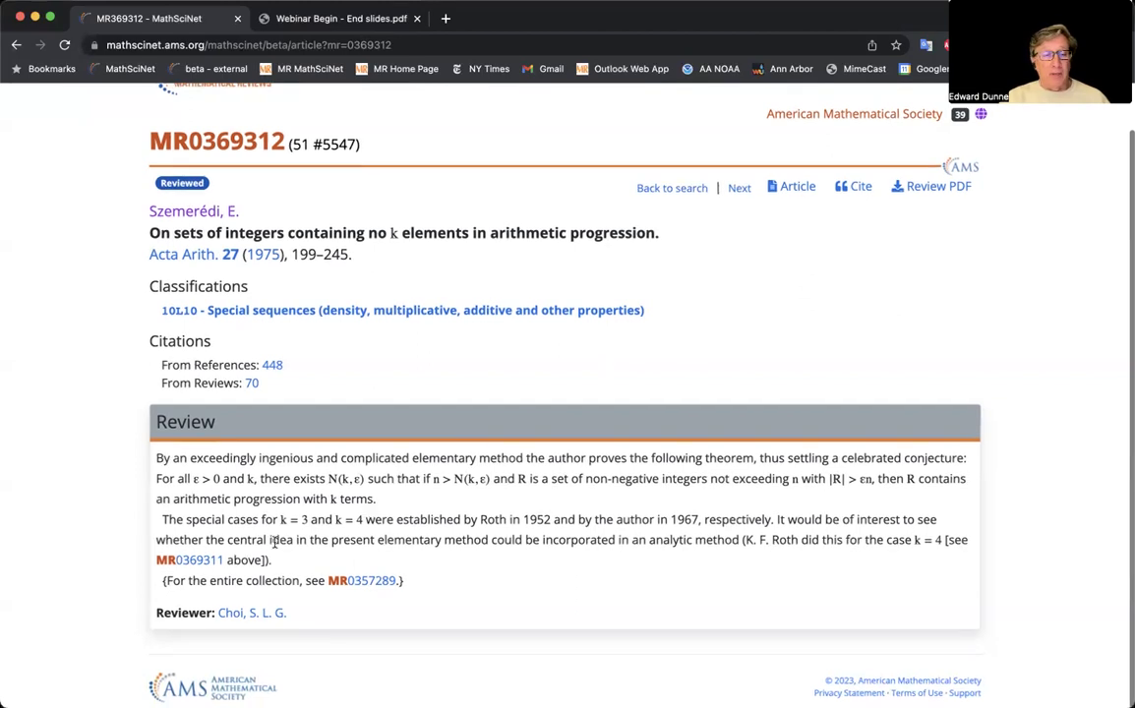
View the related review MR0369311 referenced in the review text, and return to the publication search results.
left_click(200, 561)
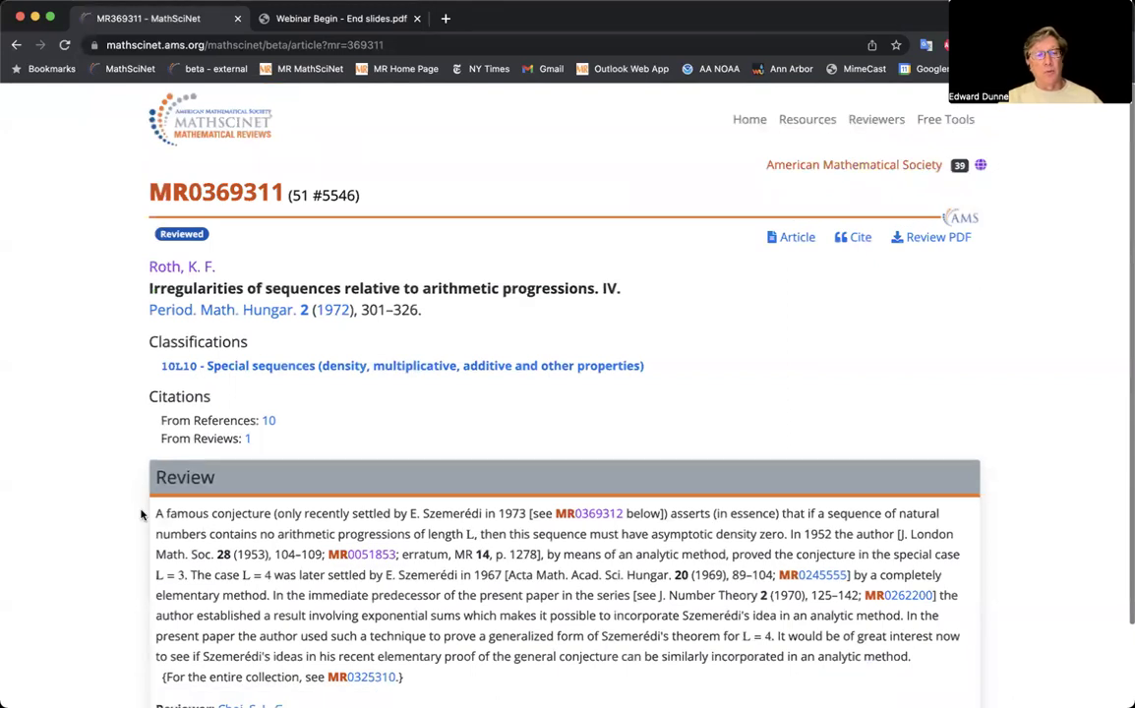
scroll(141, 513, "down", 2)
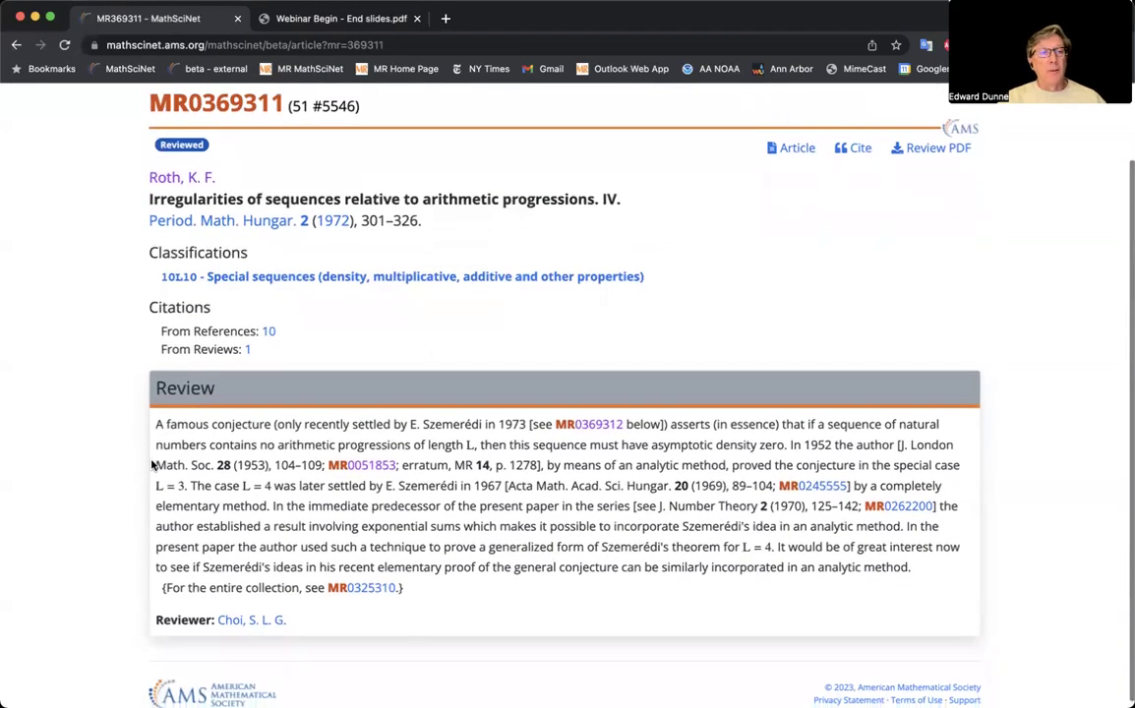
left_click(17, 46)
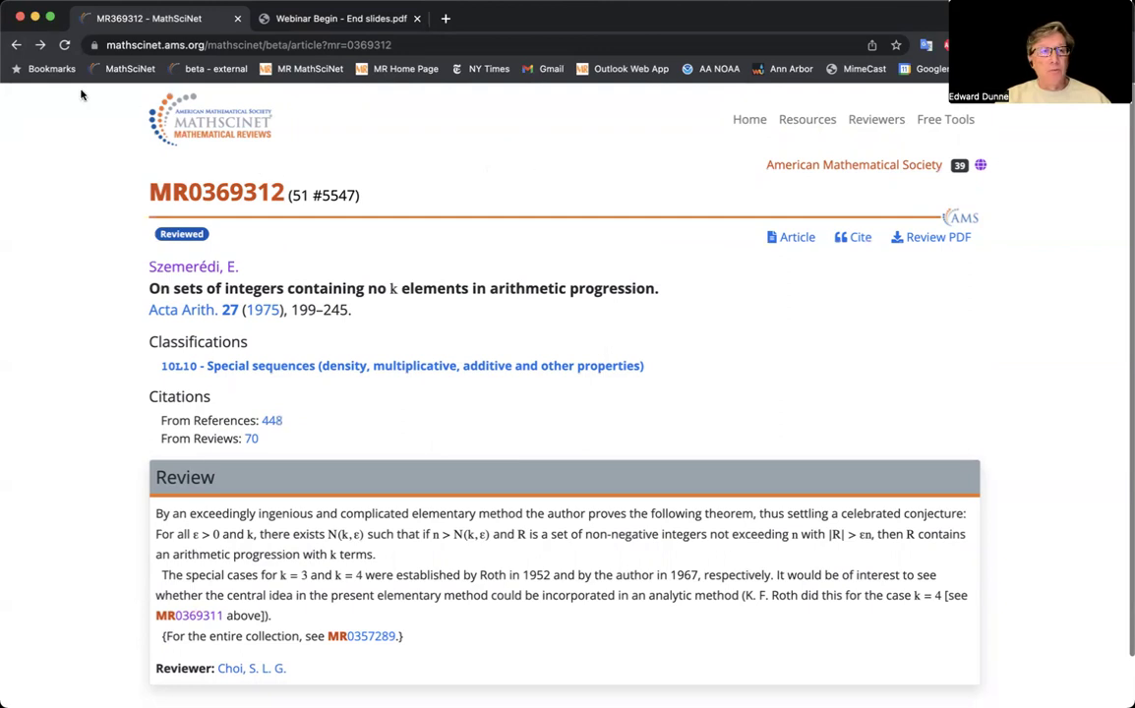
left_click(17, 46)
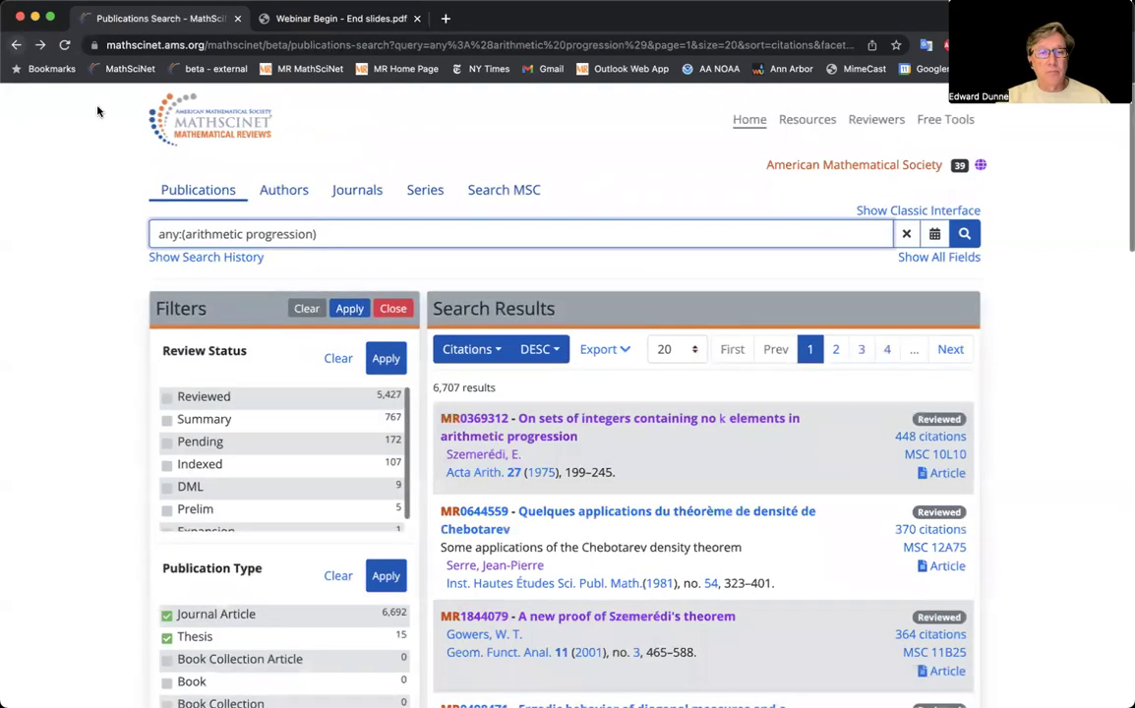
Read the review of "Ergodic behavior of diagonal measures and a theorem of Szemerédi on arithmetic progressions", and return to the search results.
scroll(479, 342, "down", 3)
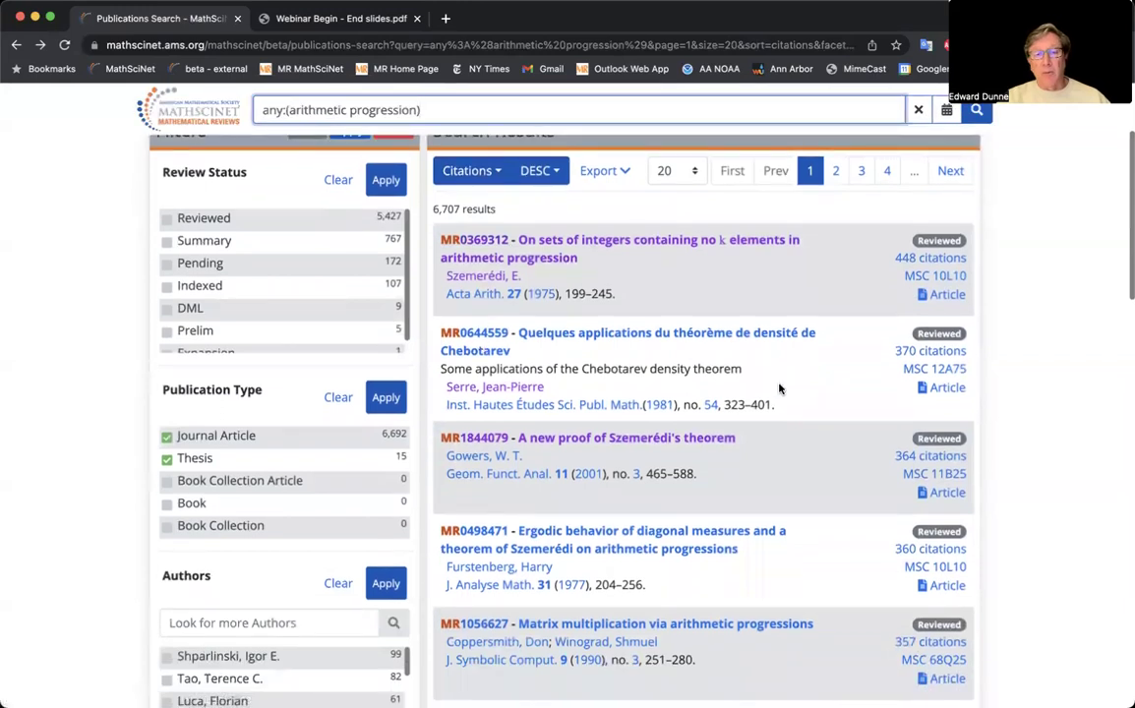
scroll(778, 387, "down", 1)
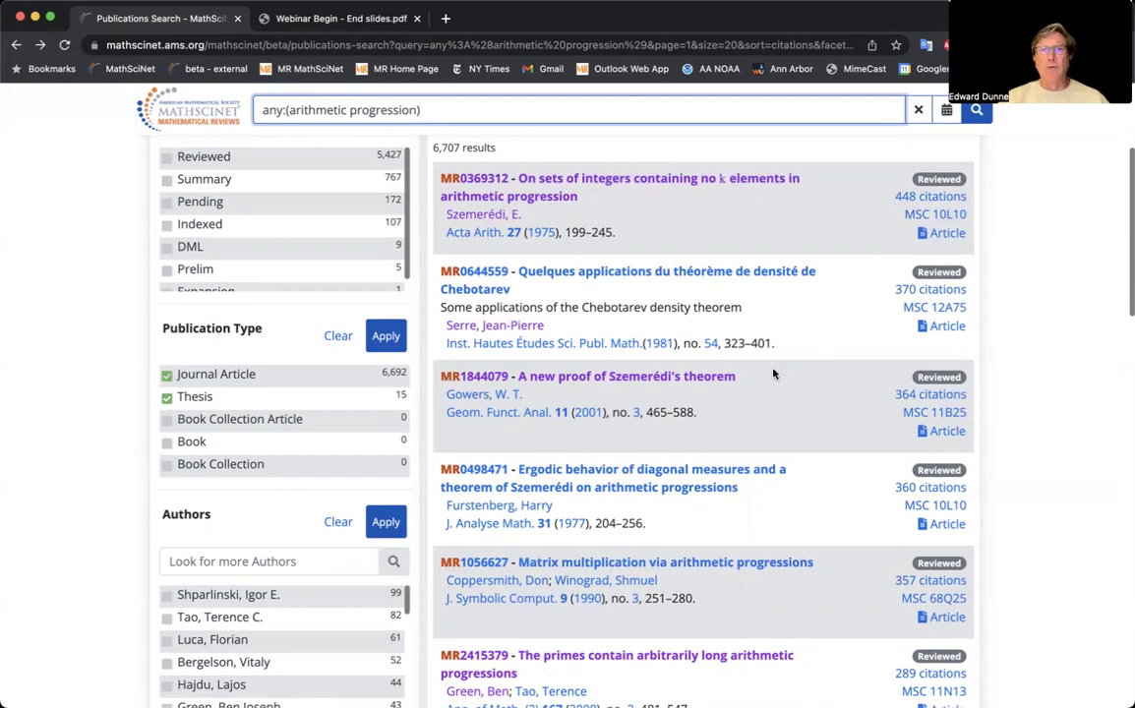
scroll(774, 374, "down", 2)
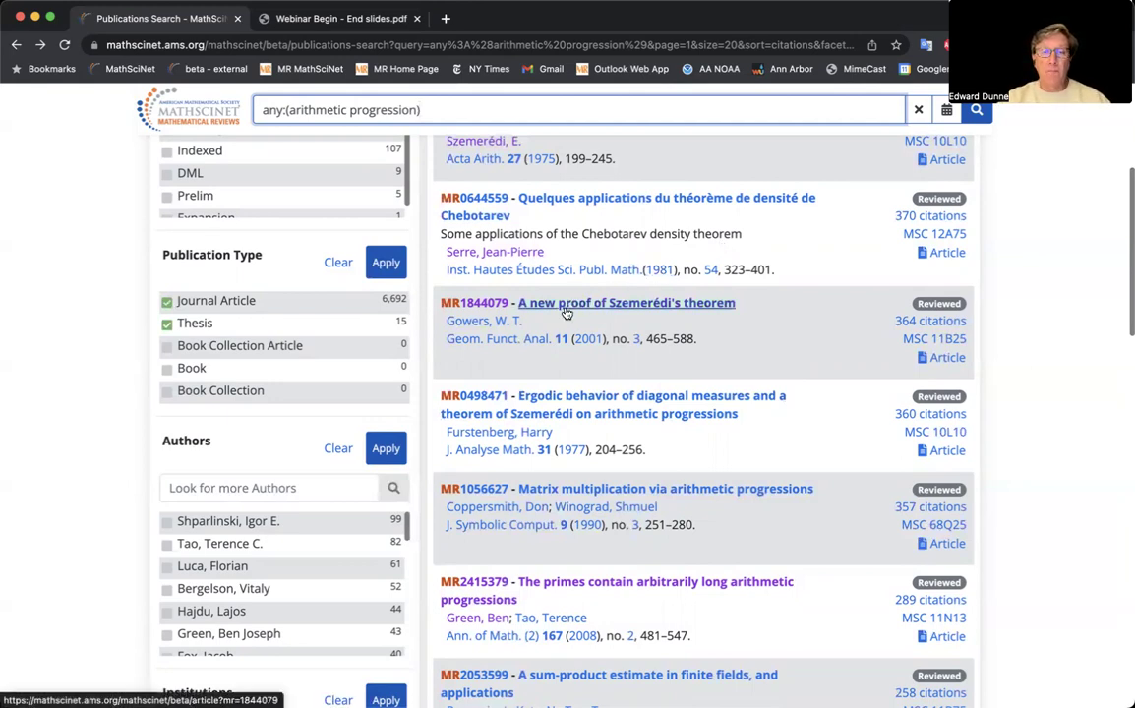
left_click(557, 407)
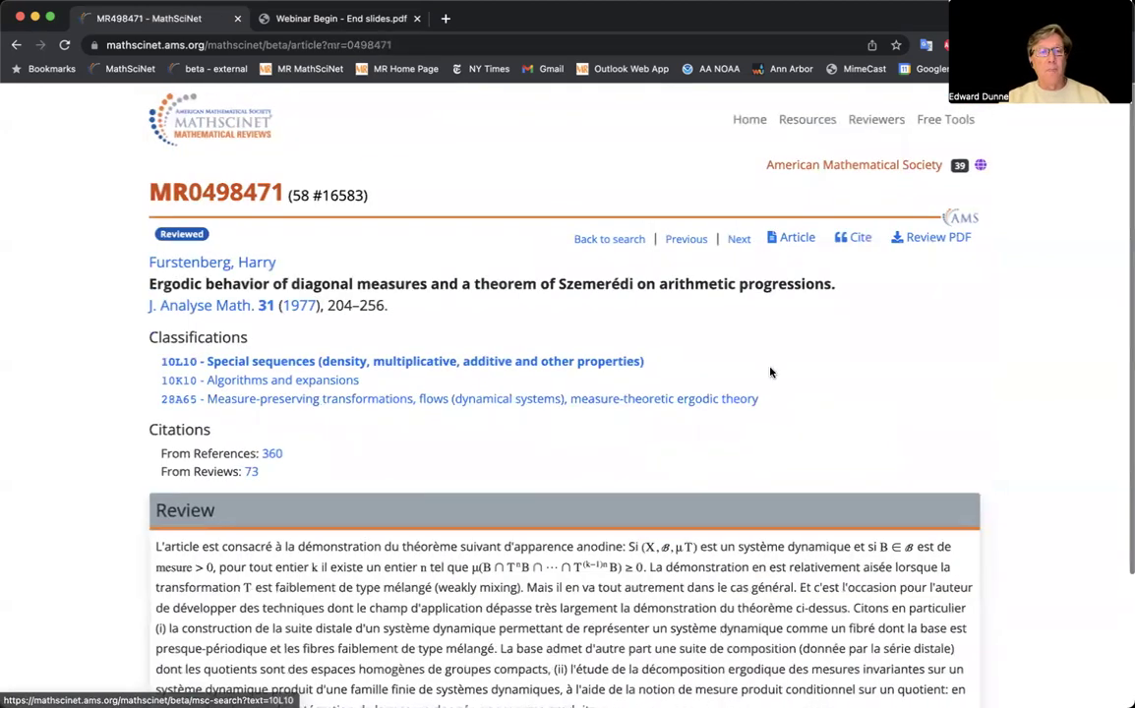
scroll(798, 375, "down", 4)
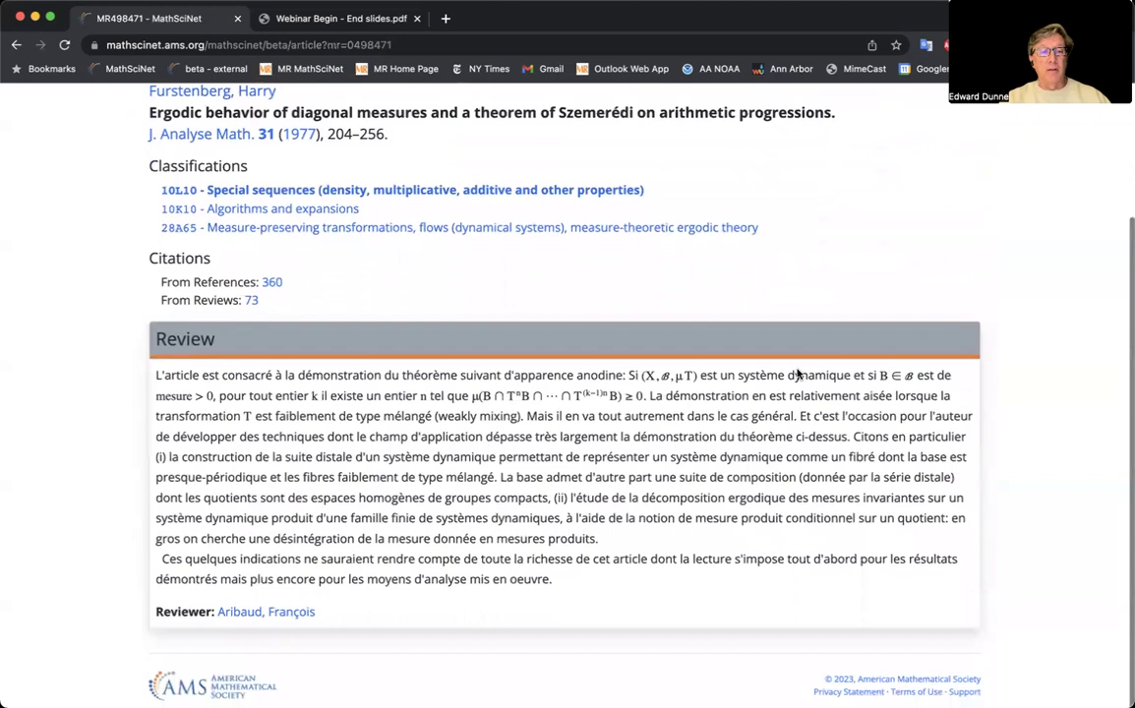
scroll(798, 375, "up", 2)
scroll(798, 374, "up", 1)
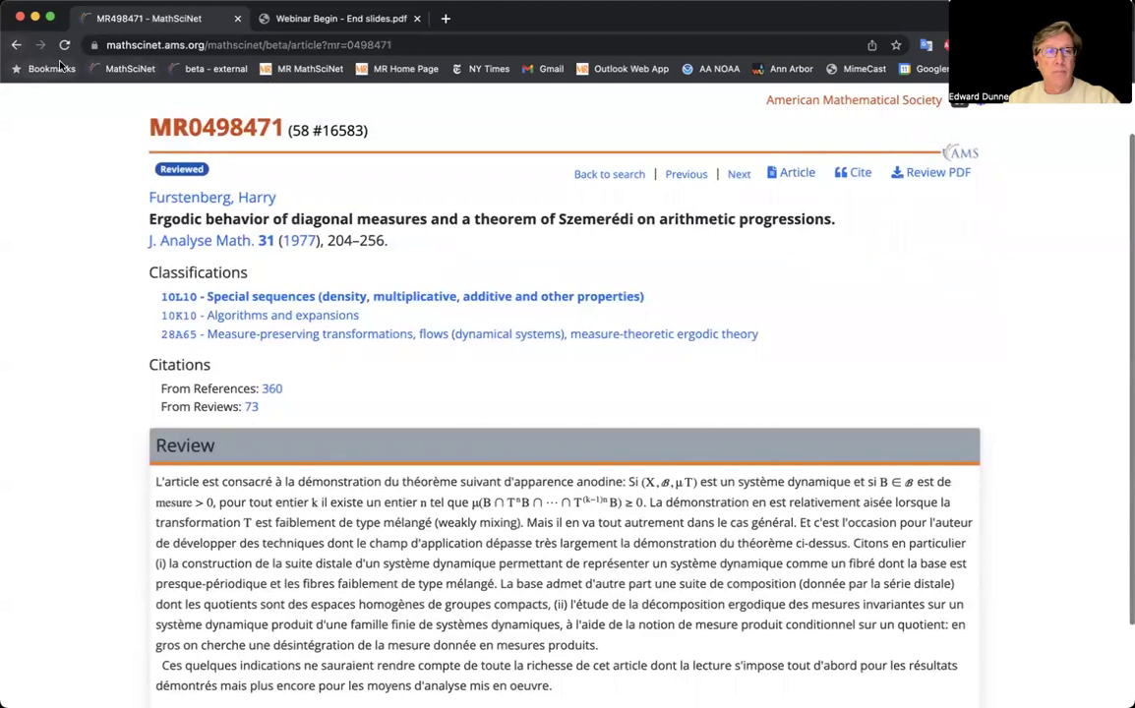
left_click(15, 46)
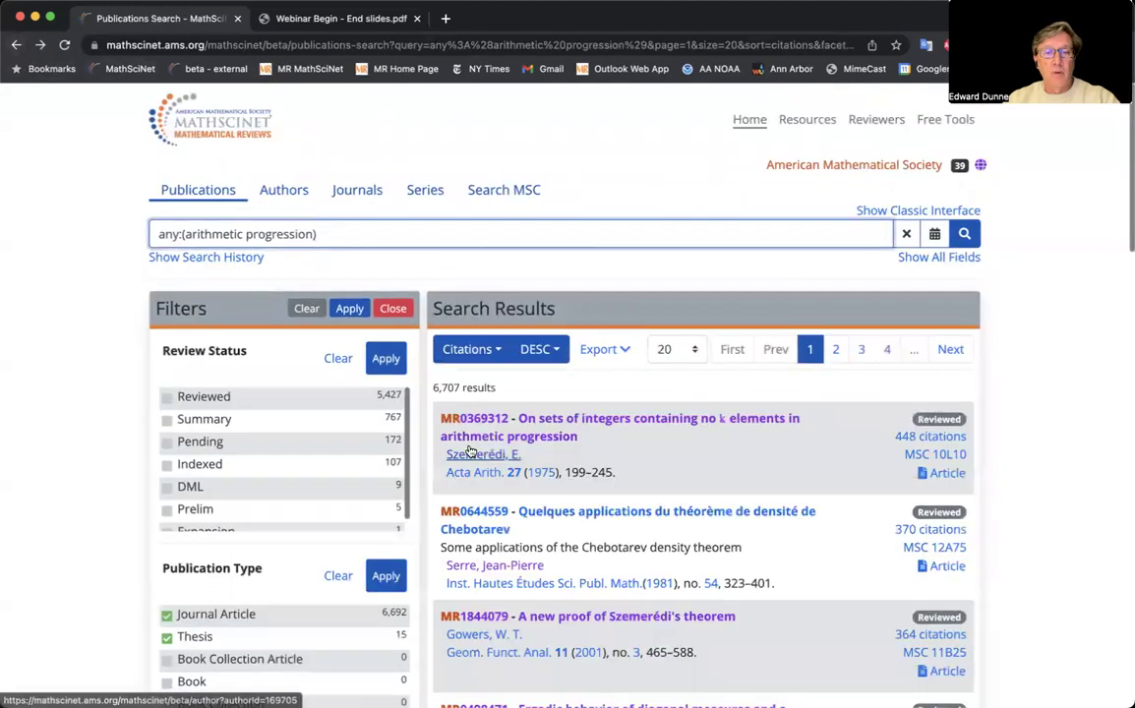
Open the review of "A new proof of Szemerédi's theorem" and read through to its closing paragraph and reviewer credit.
scroll(463, 451, "down", 3)
left_click(566, 425)
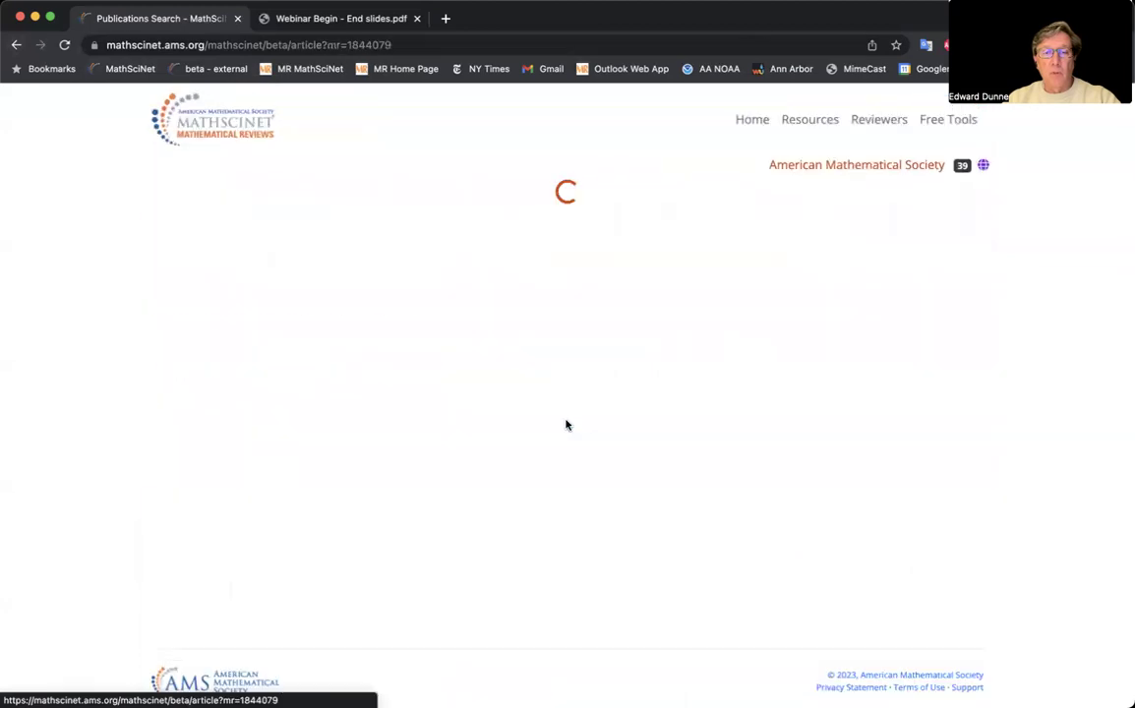
scroll(565, 425, "down", 5)
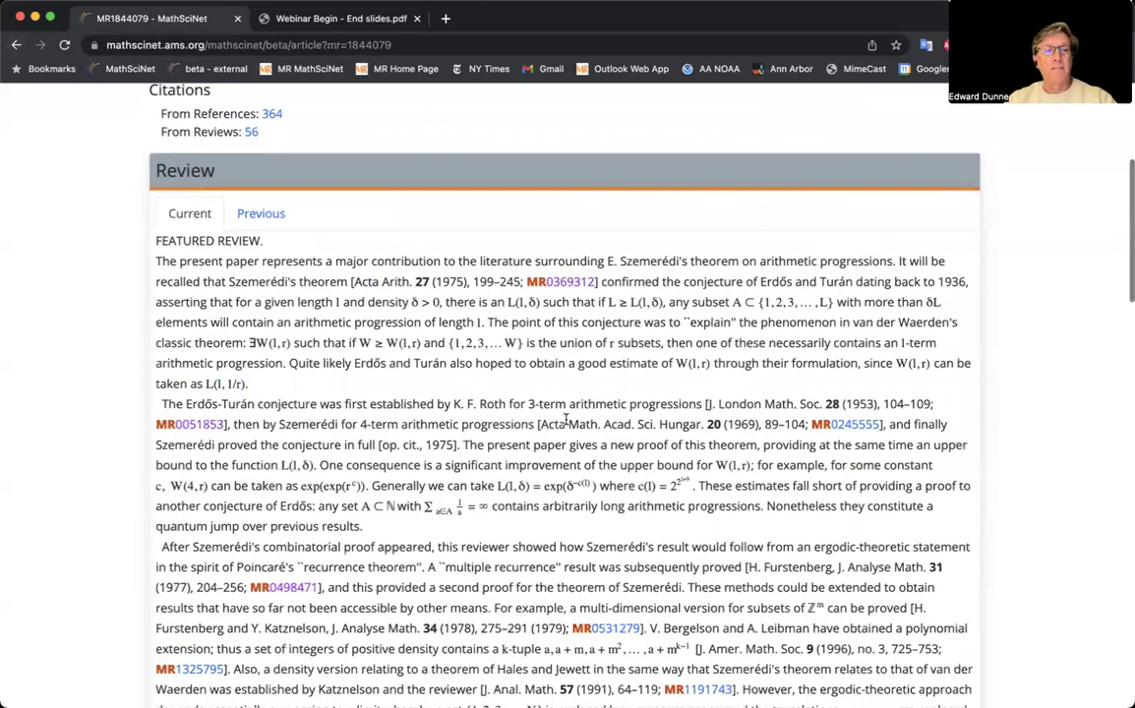
scroll(566, 420, "down", 1)
scroll(565, 420, "down", 1)
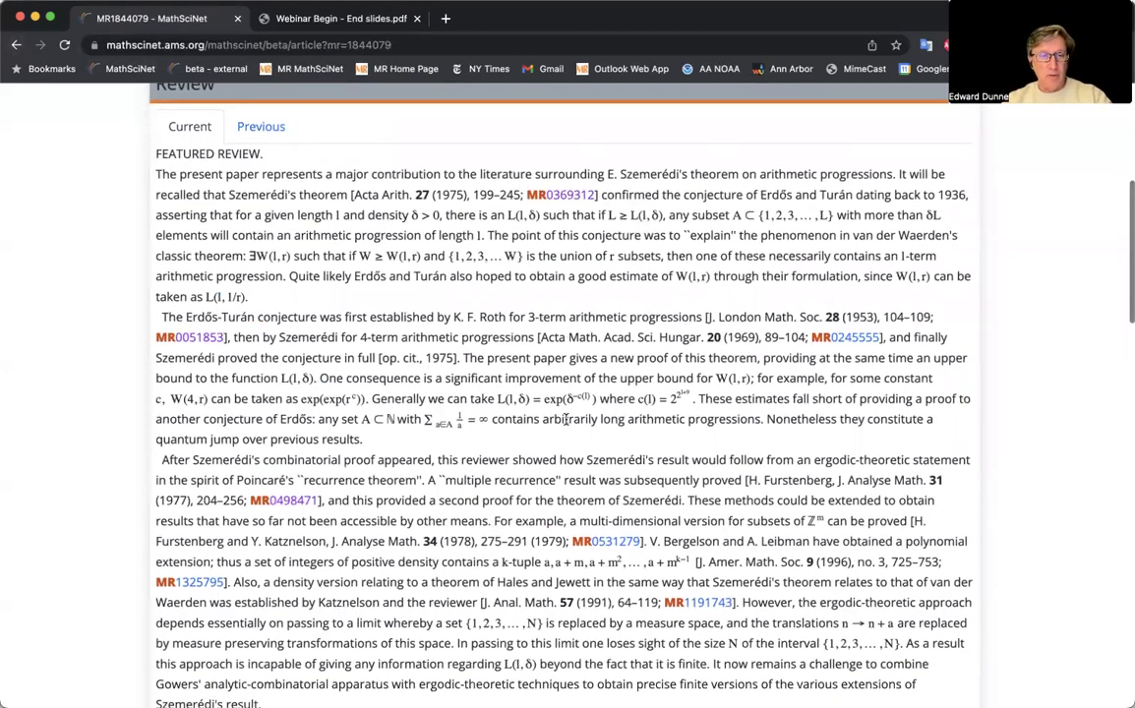
scroll(566, 421, "down", 3)
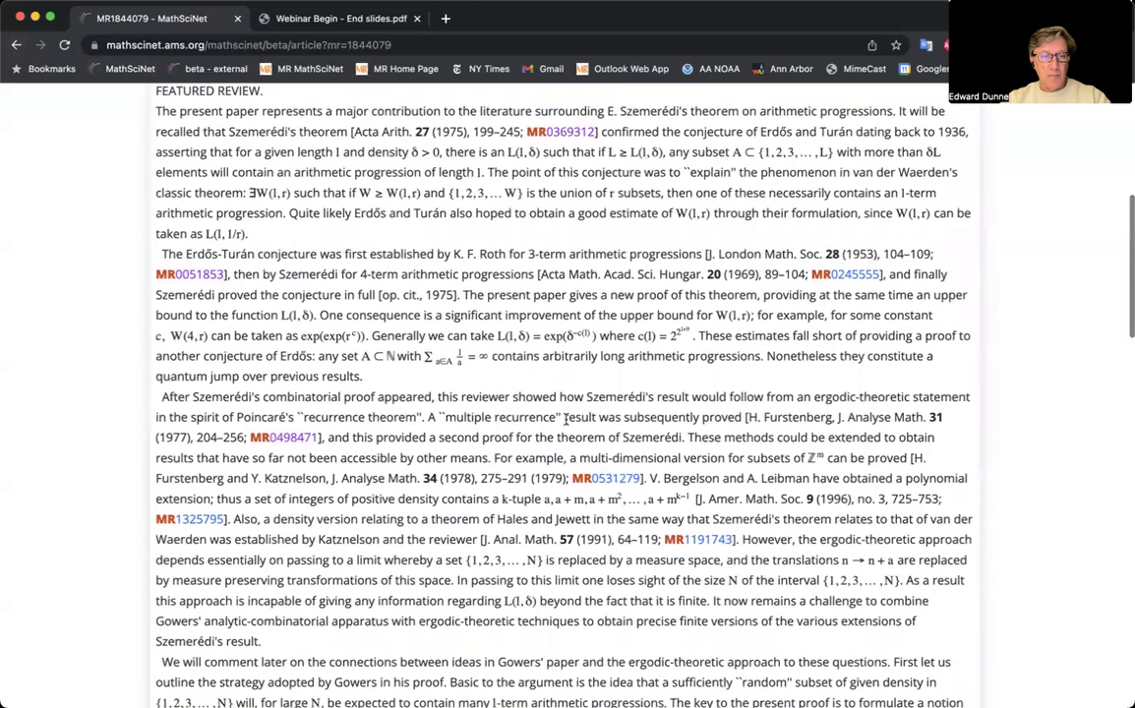
scroll(566, 420, "down", 1)
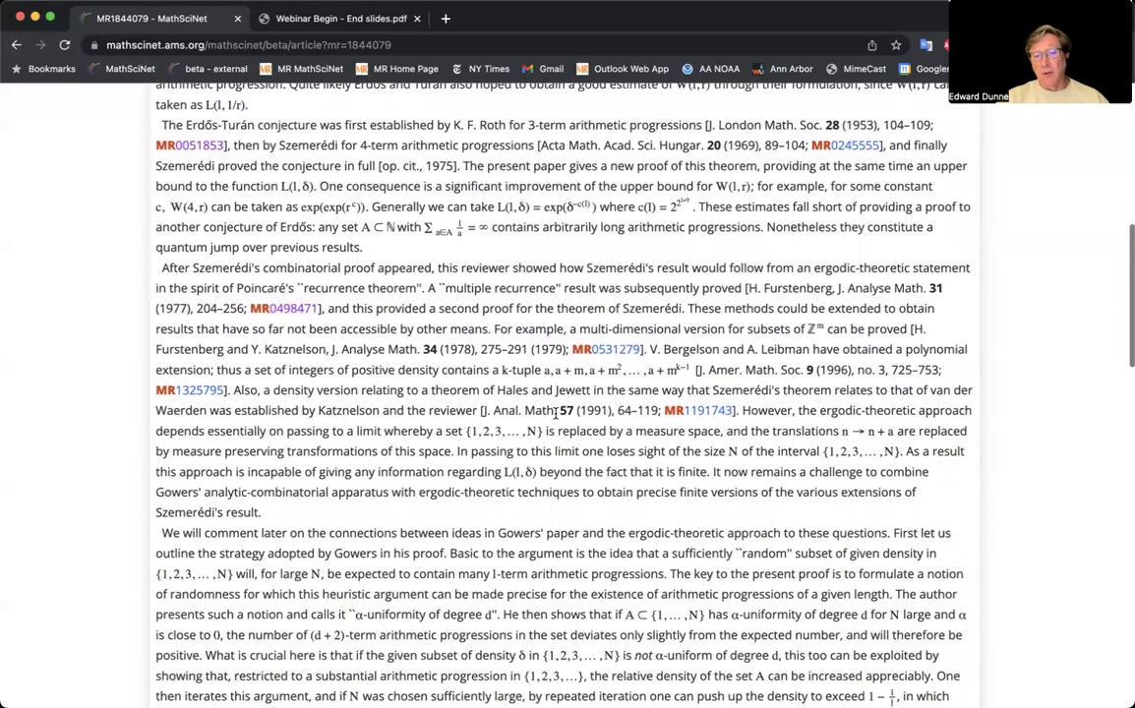
scroll(558, 412, "down", 8)
scroll(554, 415, "down", 4)
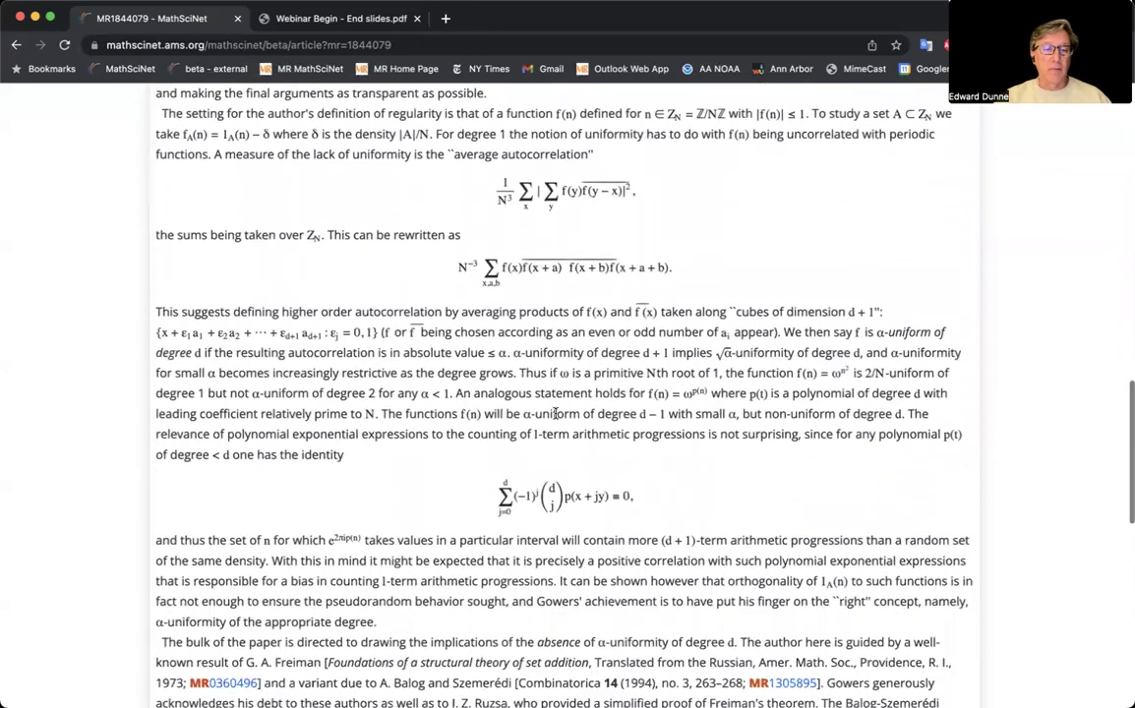
scroll(556, 414, "down", 2)
scroll(555, 412, "down", 5)
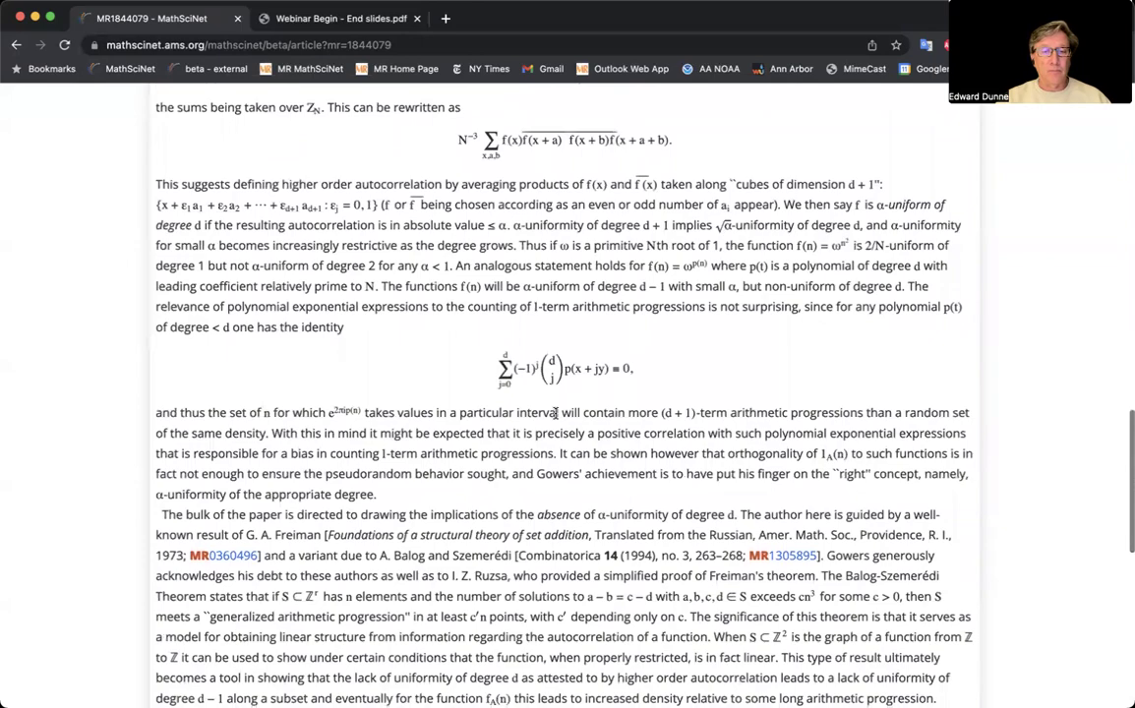
scroll(555, 413, "down", 6)
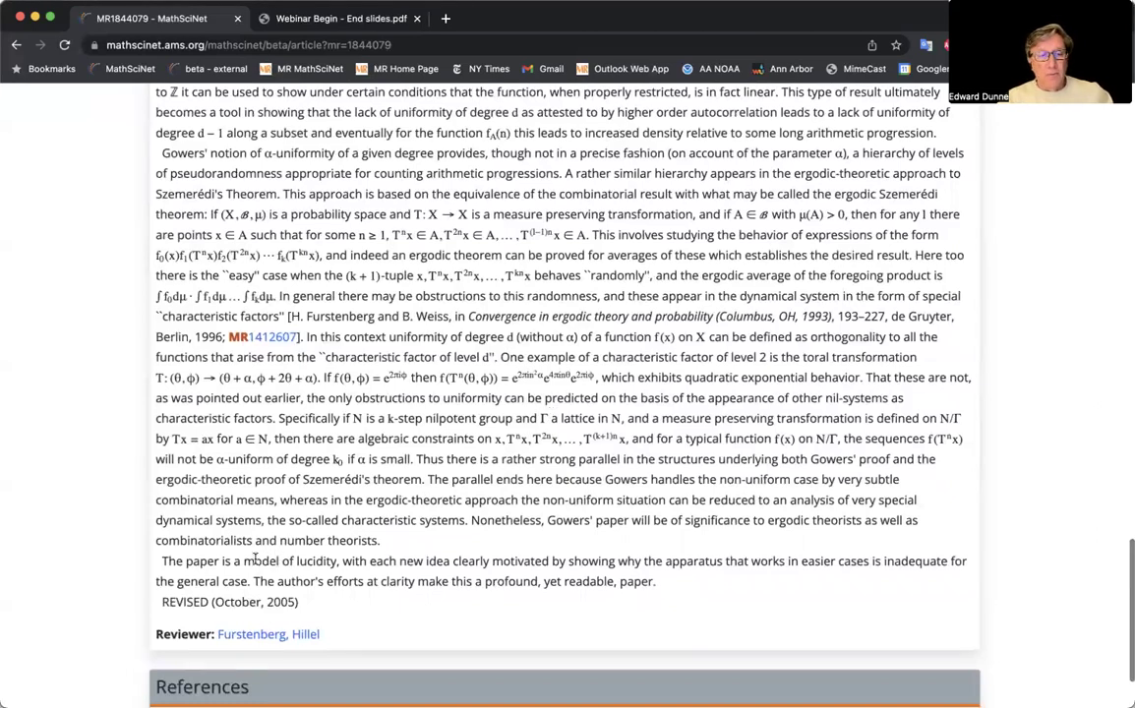
Highlight the review's closing paragraph beginning "The paper is a model of lucidity", clear the selection, and return to the search results.
triple_click(199, 561)
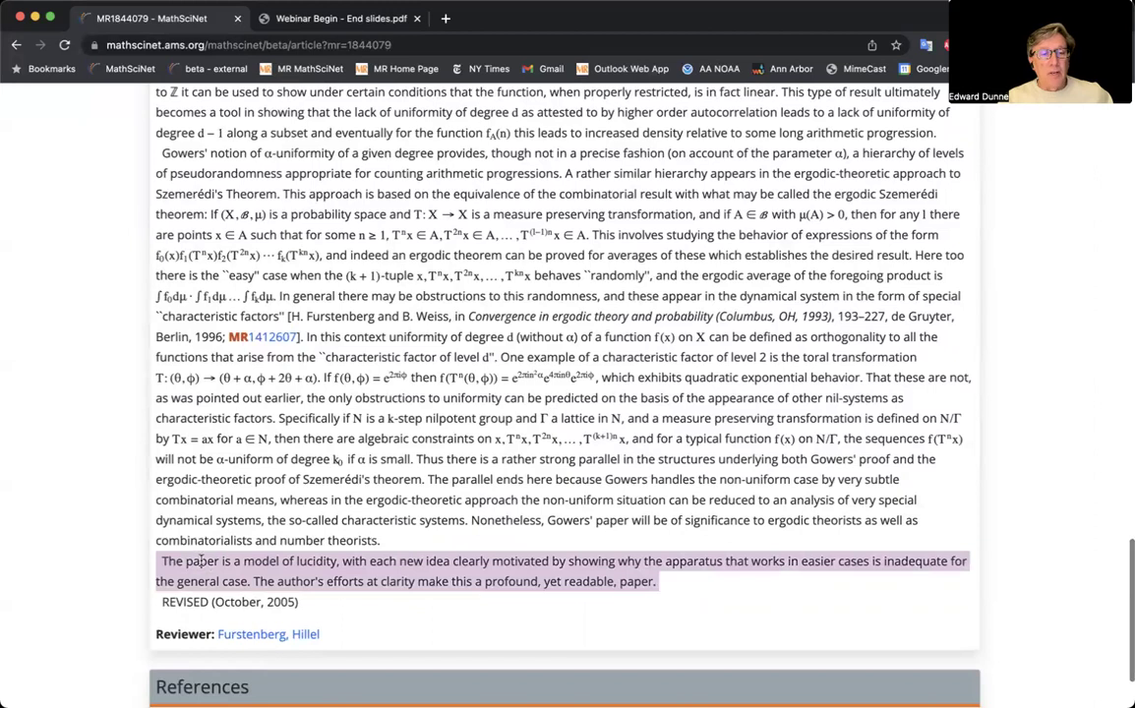
left_click(451, 519)
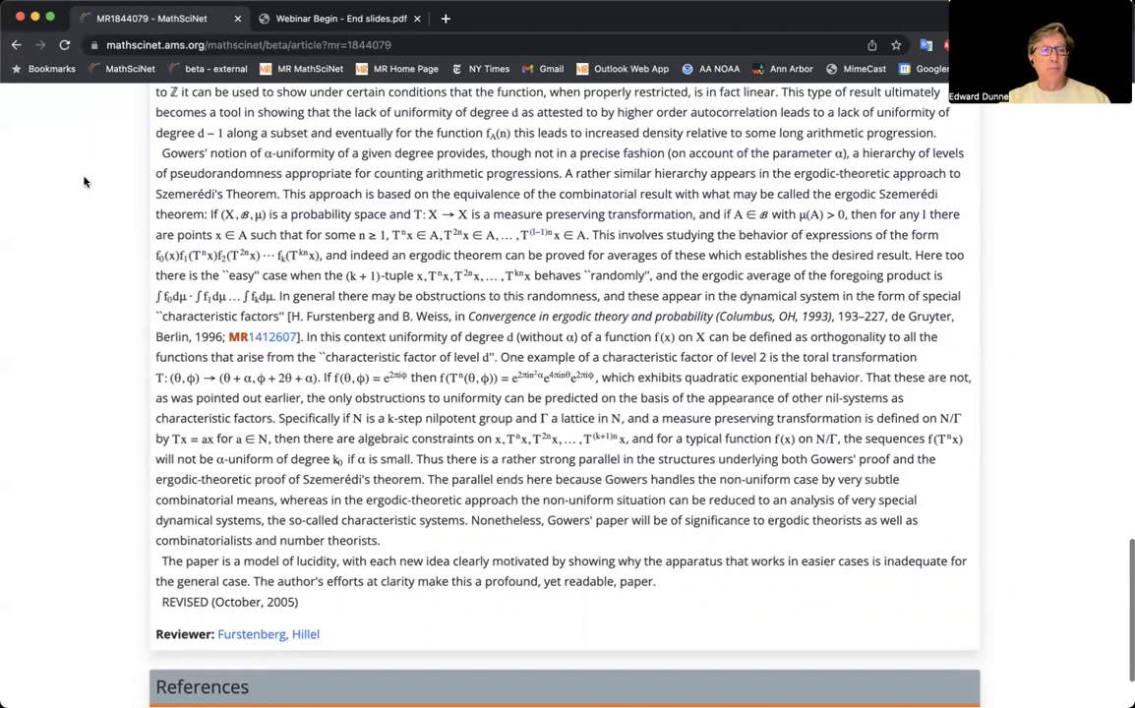
left_click(16, 44)
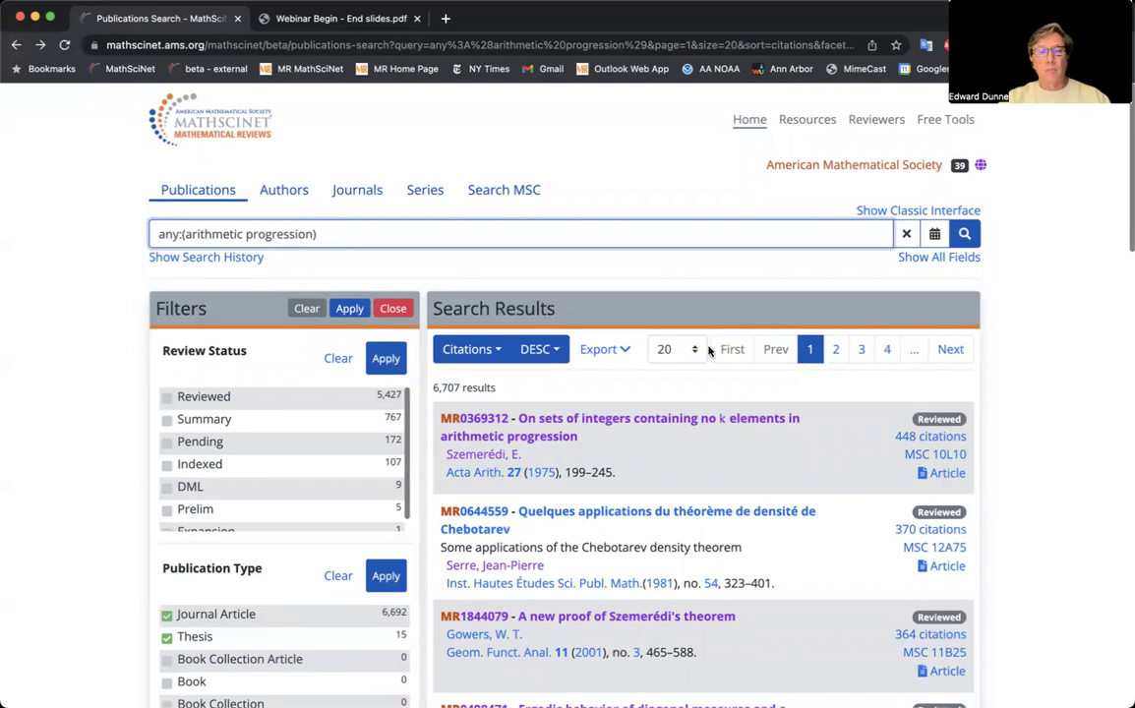
Reopen the review of "A new proof of Szemerédi's theorem", look over its opening paragraphs, and go back to the search results.
scroll(707, 413, "down", 3)
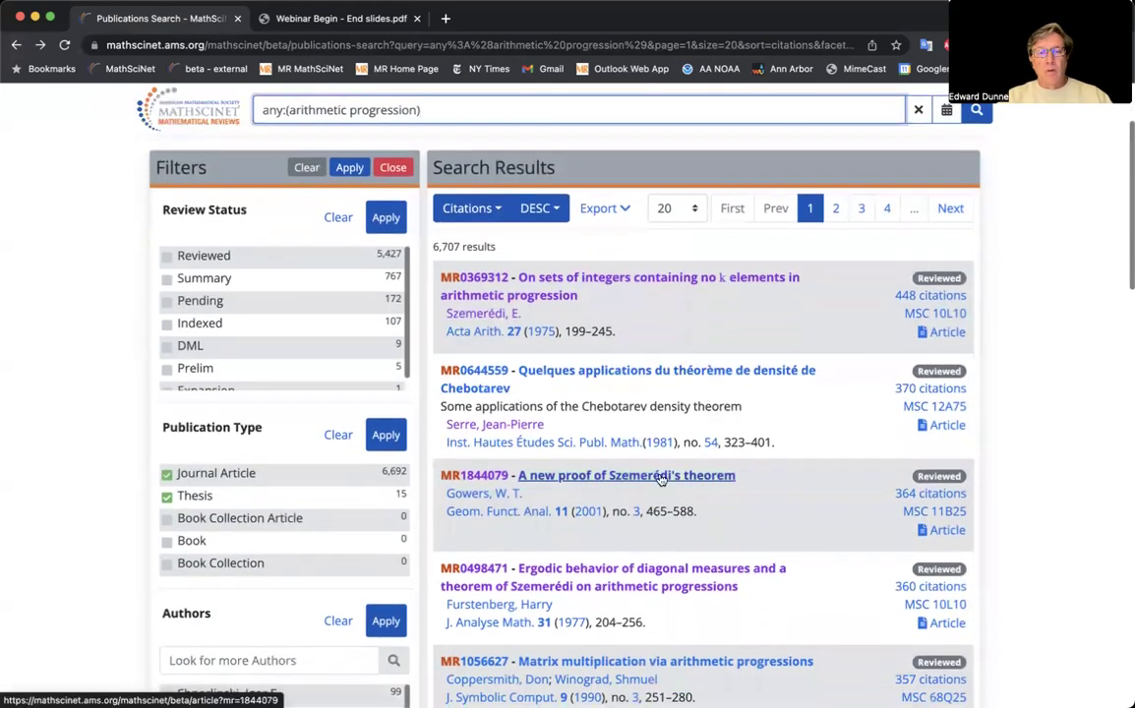
left_click(661, 480)
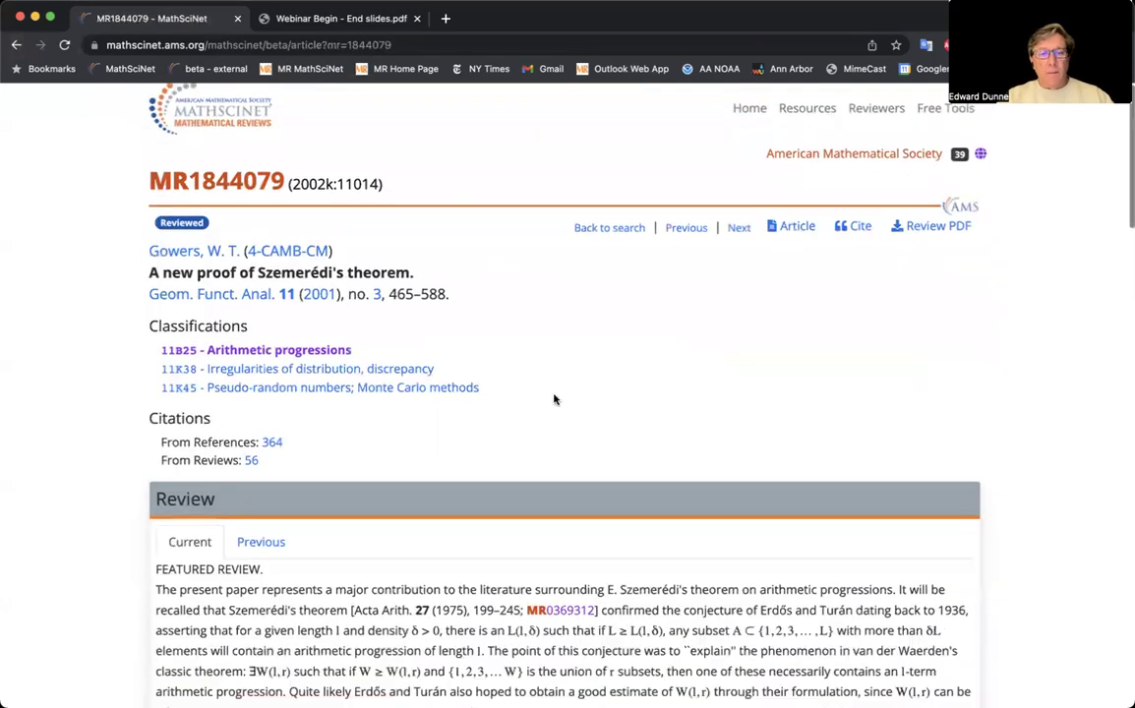
scroll(554, 399, "down", 3)
scroll(554, 399, "down", 2)
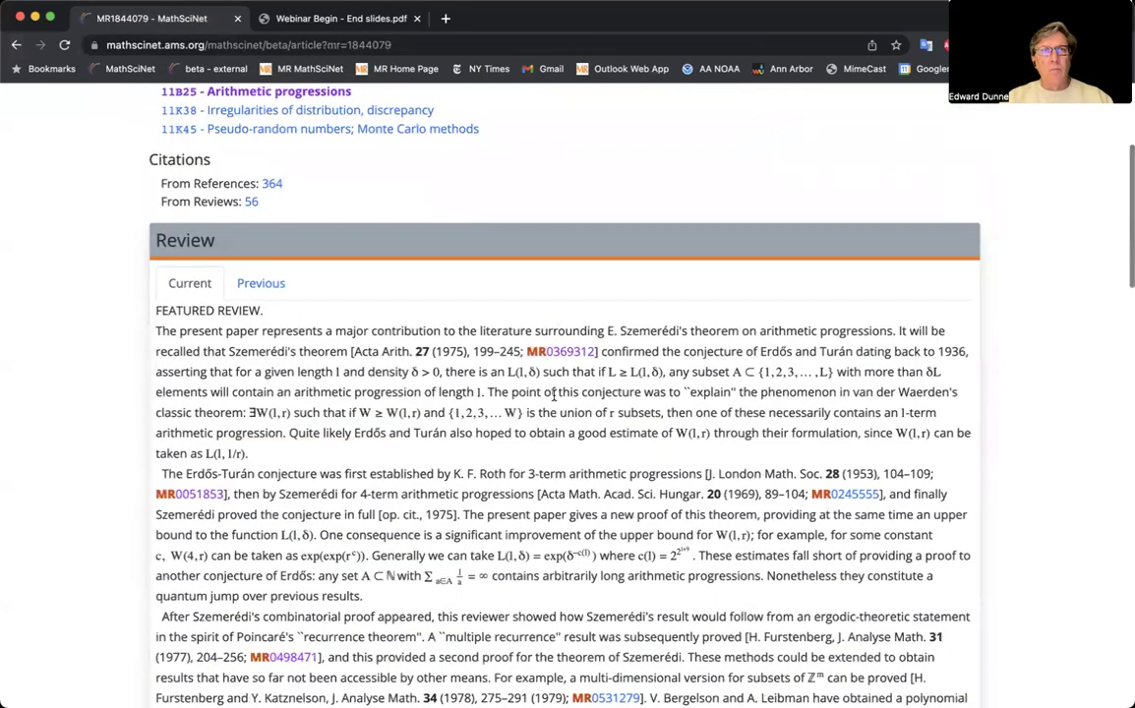
scroll(554, 396, "down", 3)
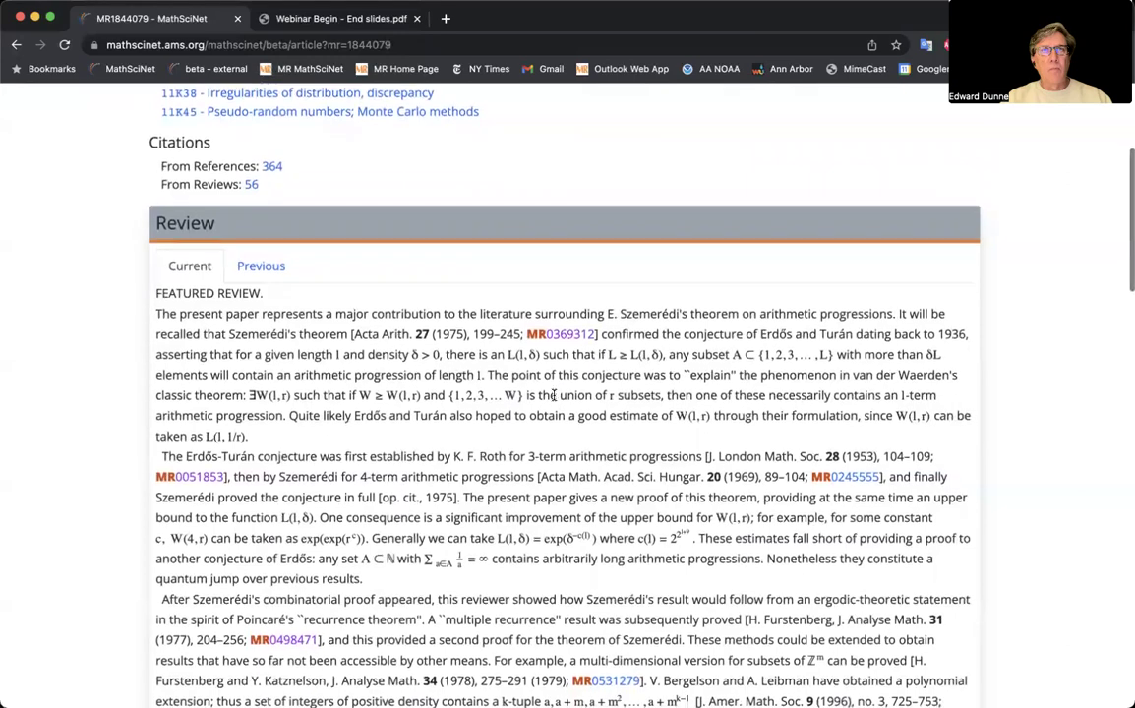
scroll(554, 396, "down", 1)
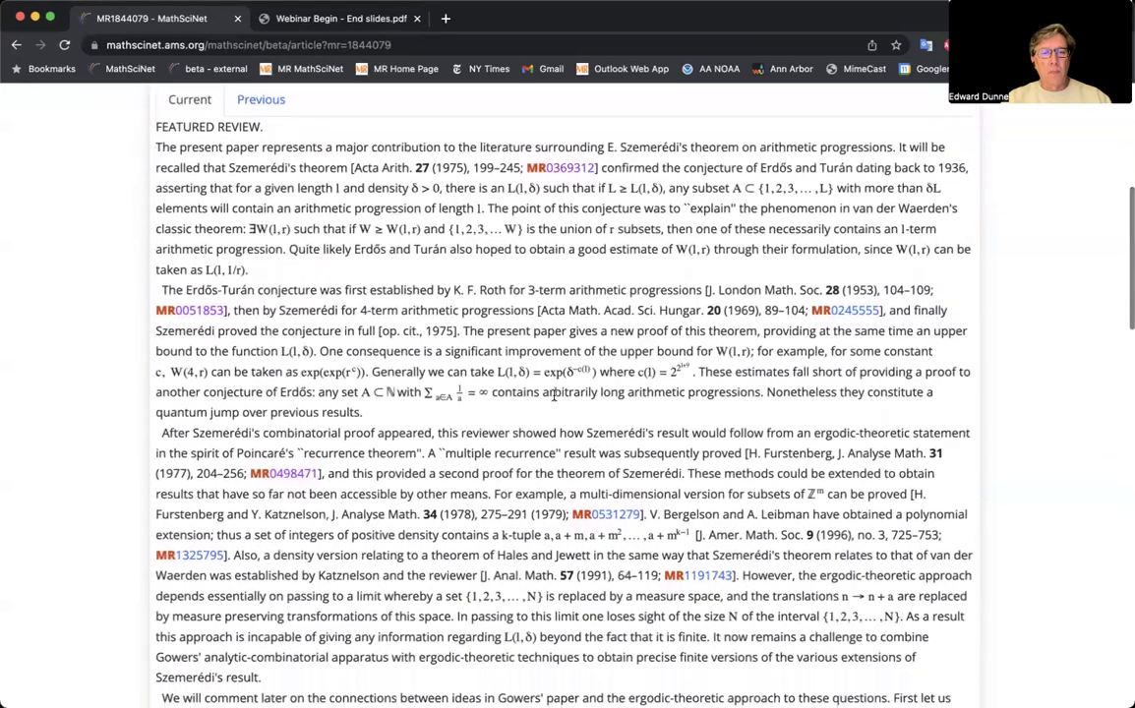
left_click(15, 45)
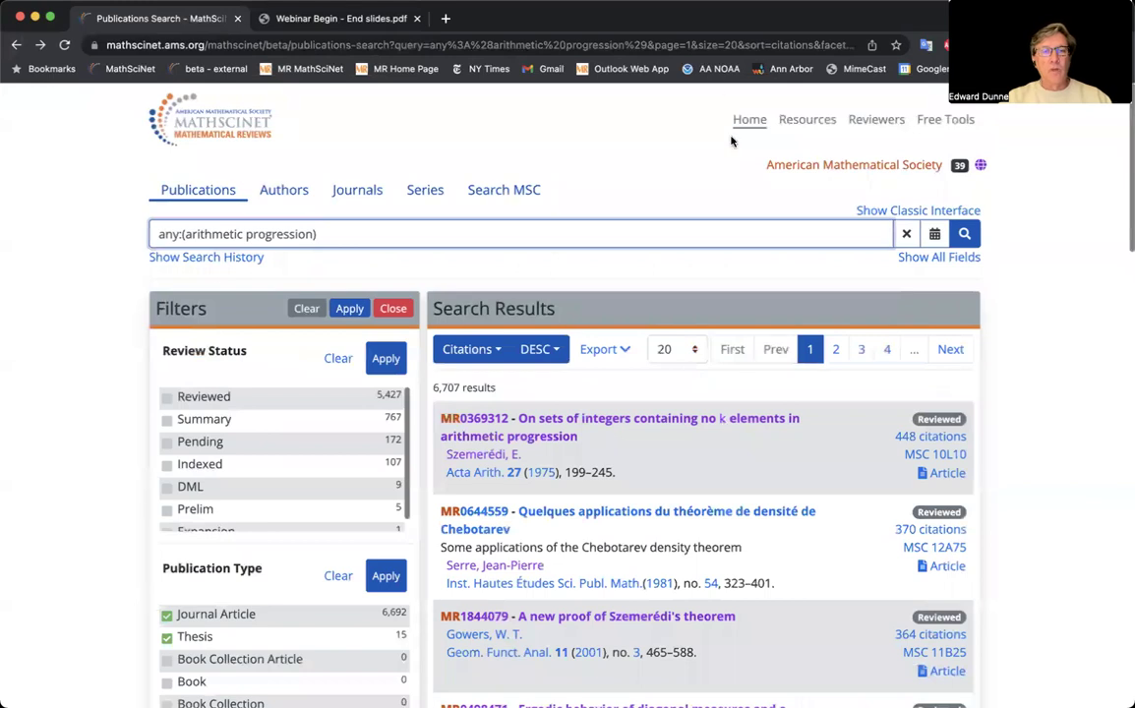
Open "The primes contain arbitrarily long arithmetic progressions" and examine its classifications, citations and the start of its review.
scroll(765, 213, "down", 1)
scroll(766, 213, "down", 7)
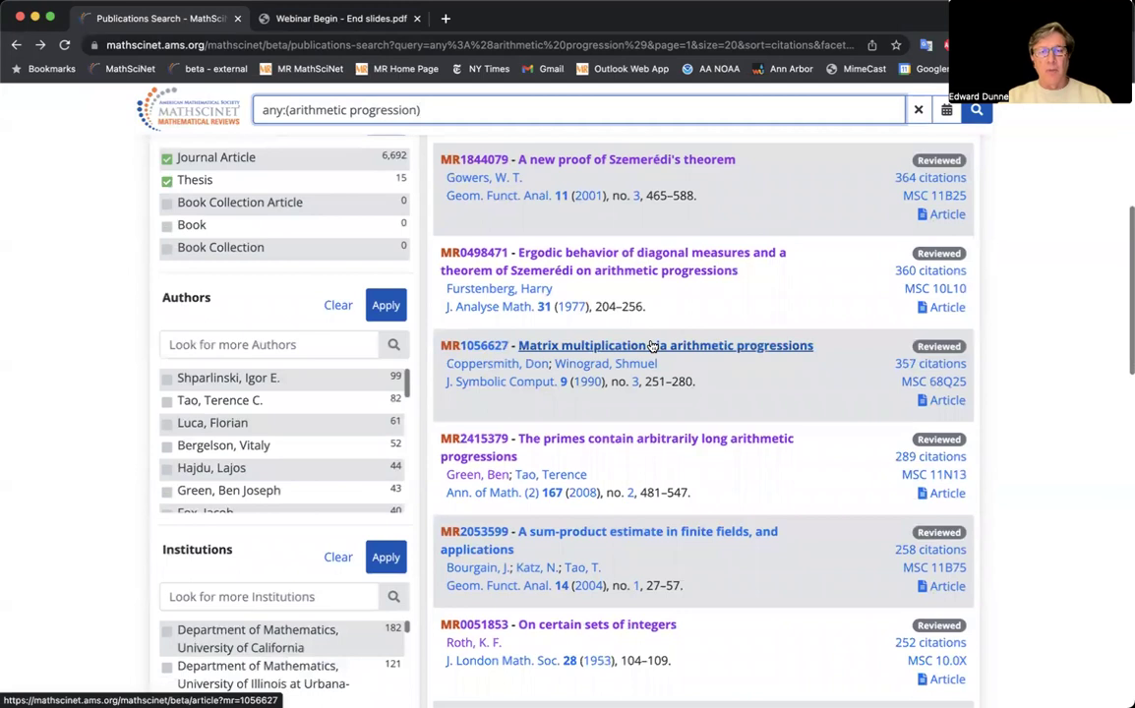
scroll(654, 347, "down", 1)
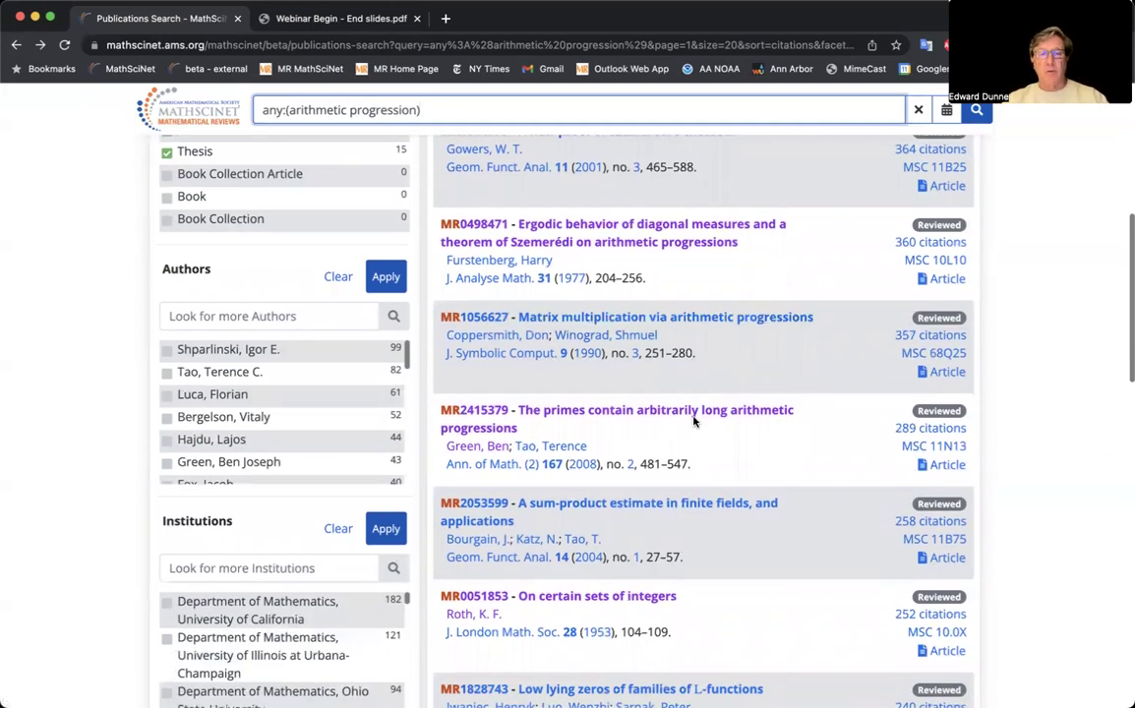
left_click(631, 419)
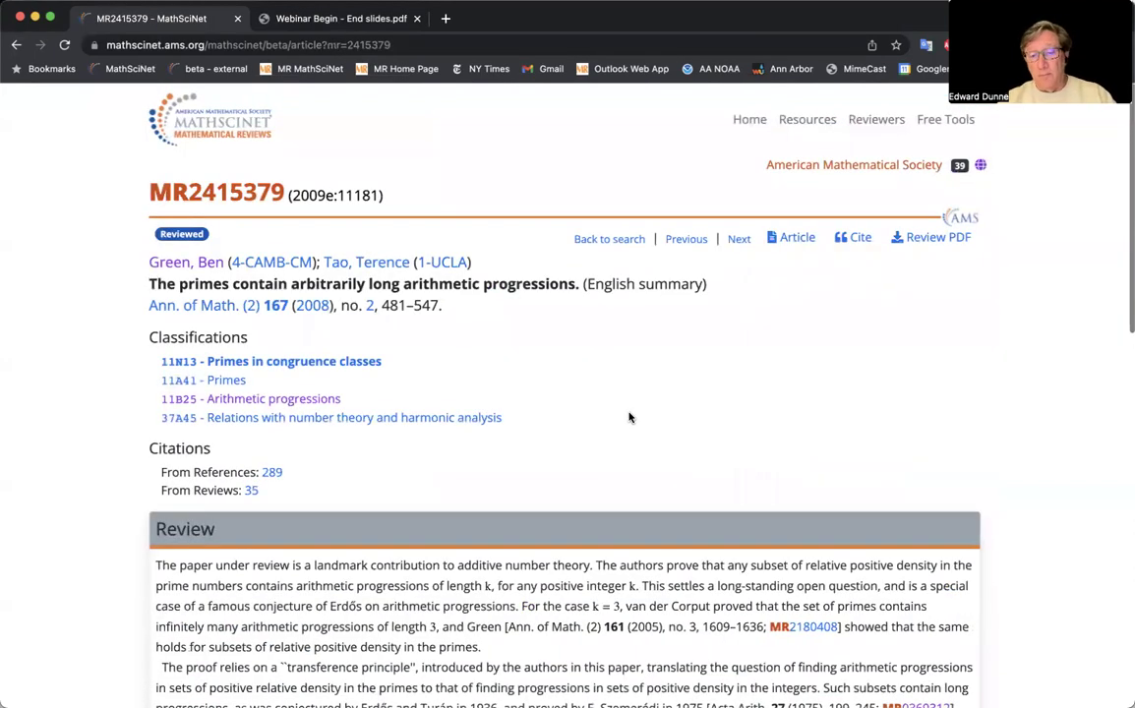
scroll(631, 418, "down", 2)
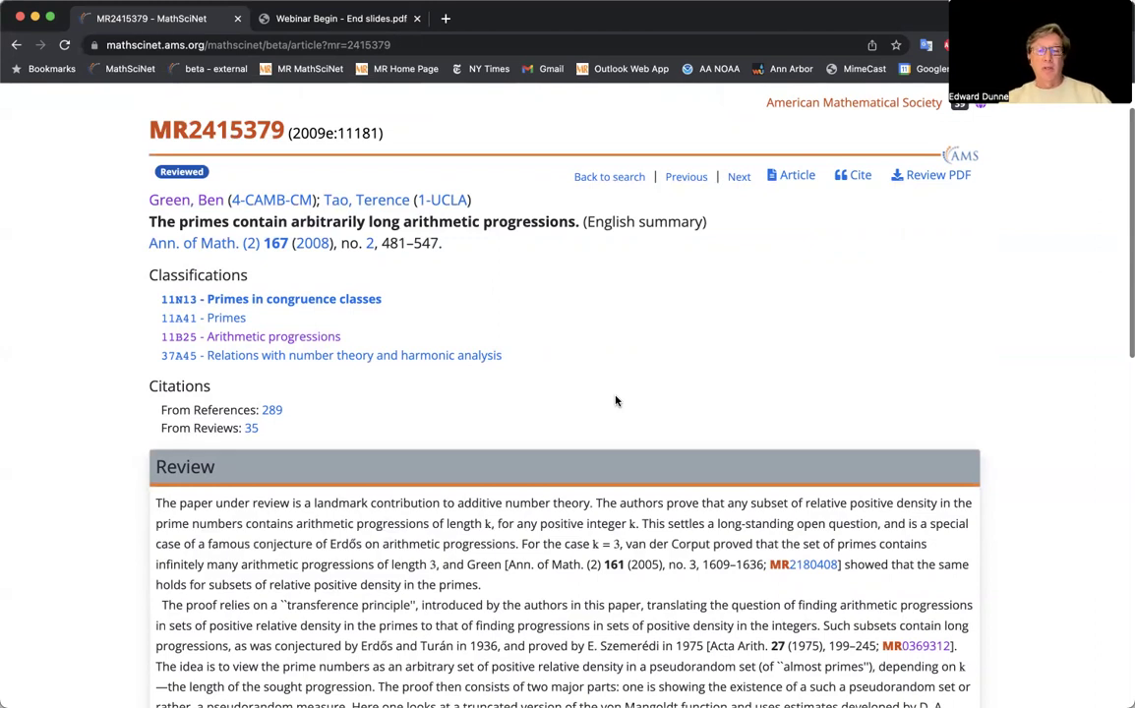
scroll(616, 398, "down", 2)
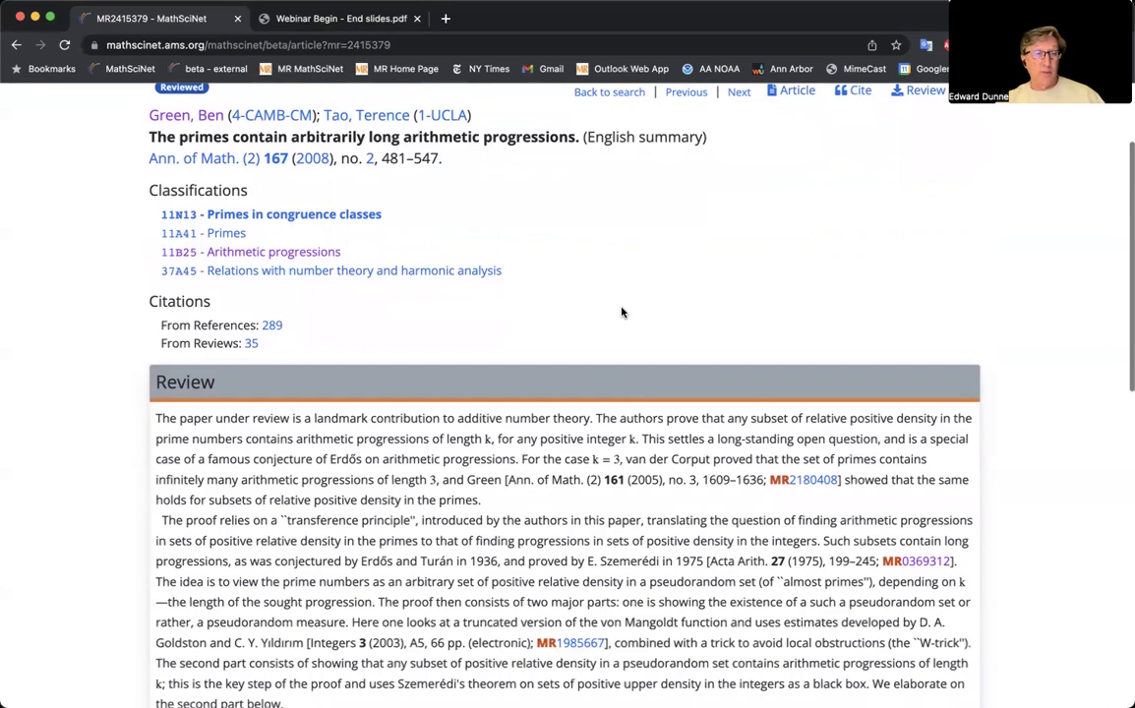
scroll(621, 313, "up", 1)
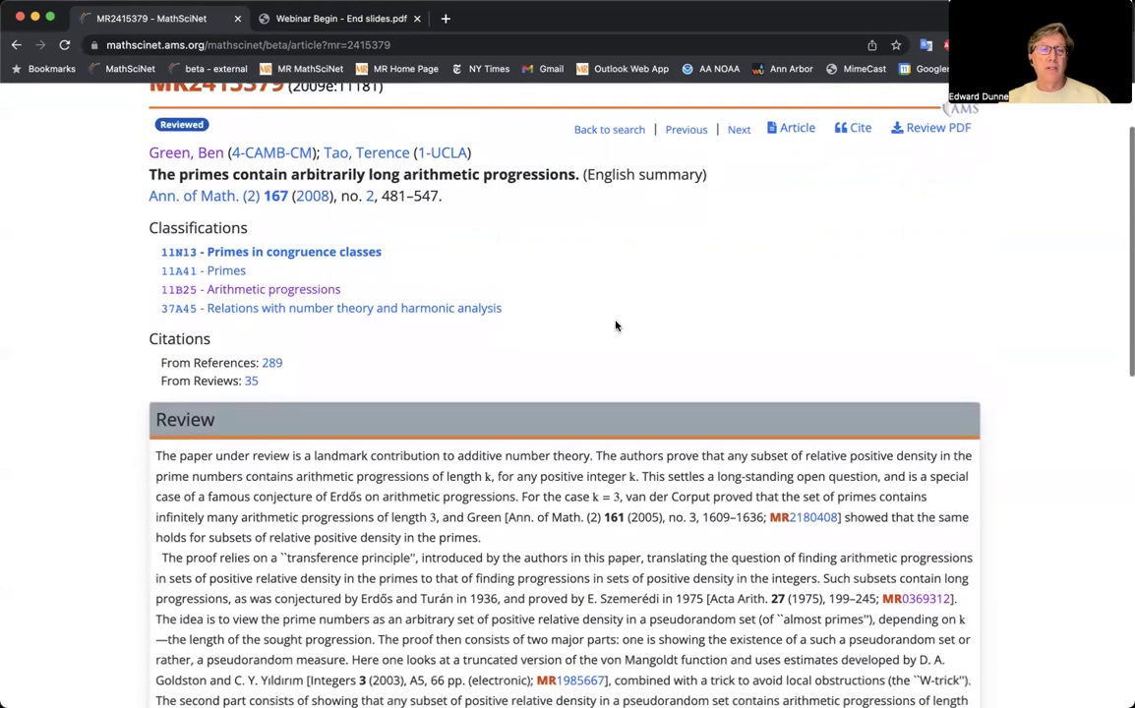
scroll(618, 330, "down", 1)
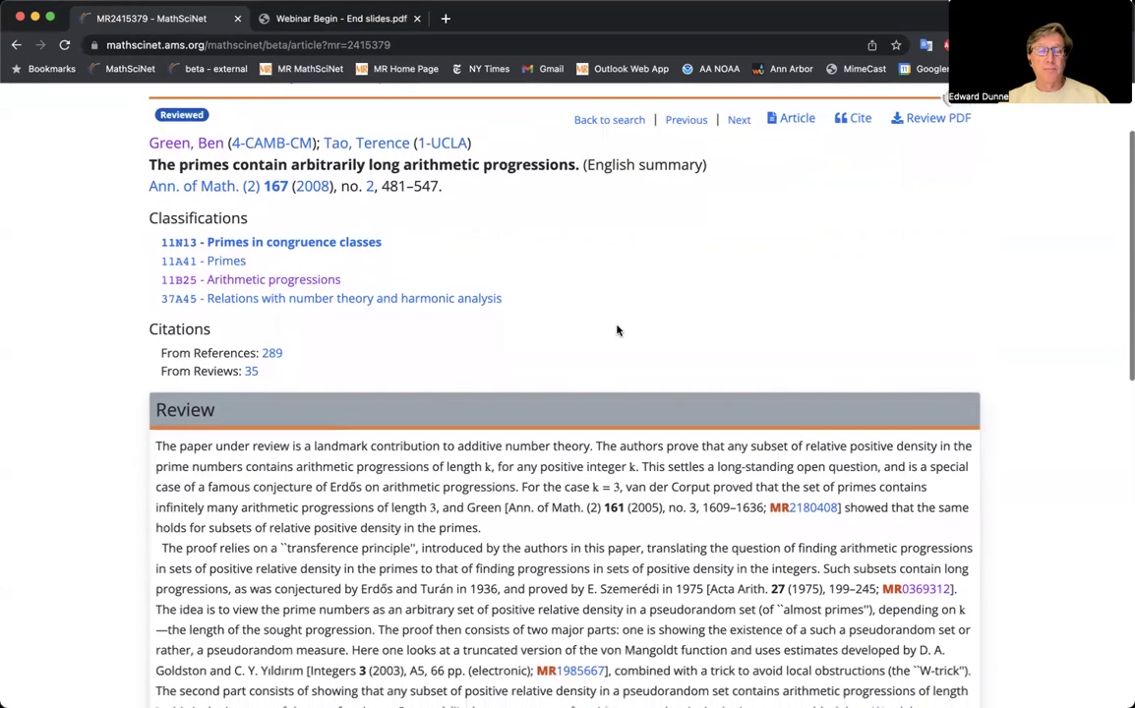
scroll(618, 331, "up", 4)
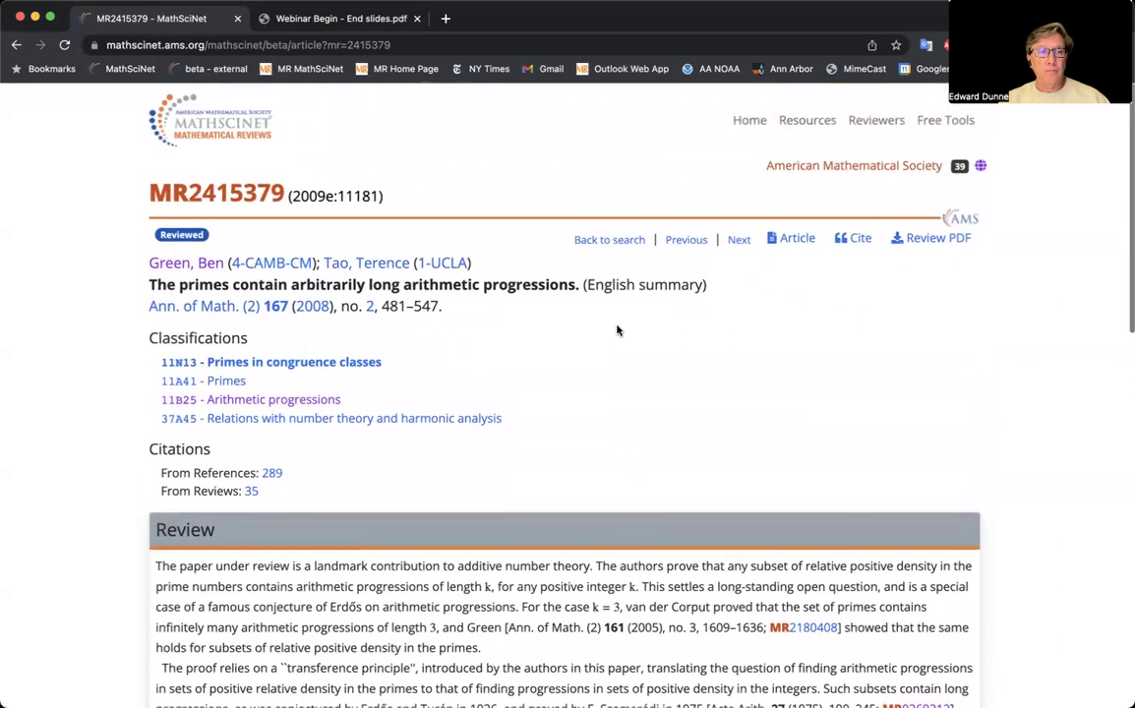
Start a fresh publications search from the MathSciNet home page and show all available search fields.
left_click(228, 141)
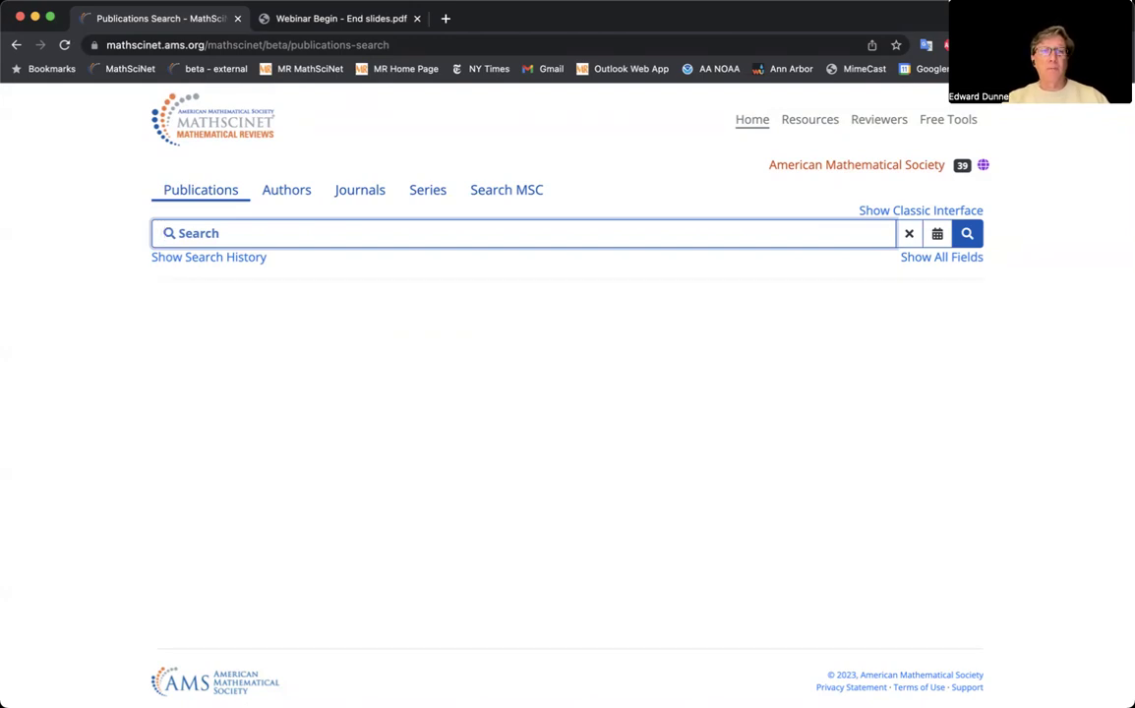
left_click(536, 153)
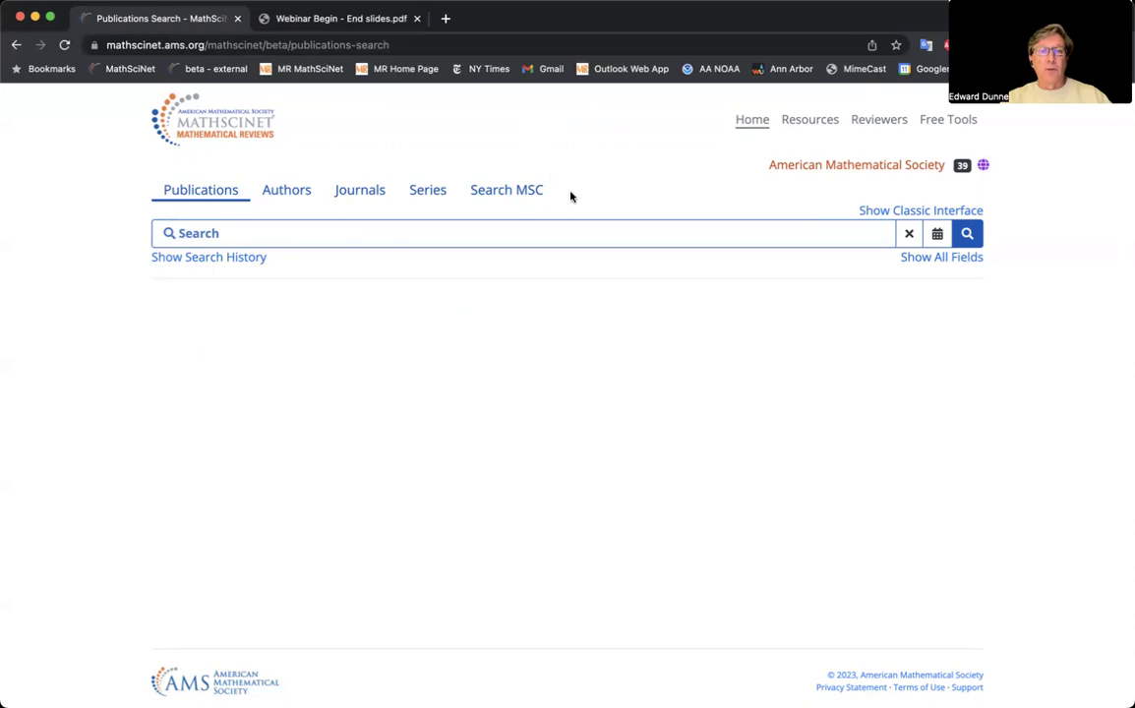
left_click(311, 232)
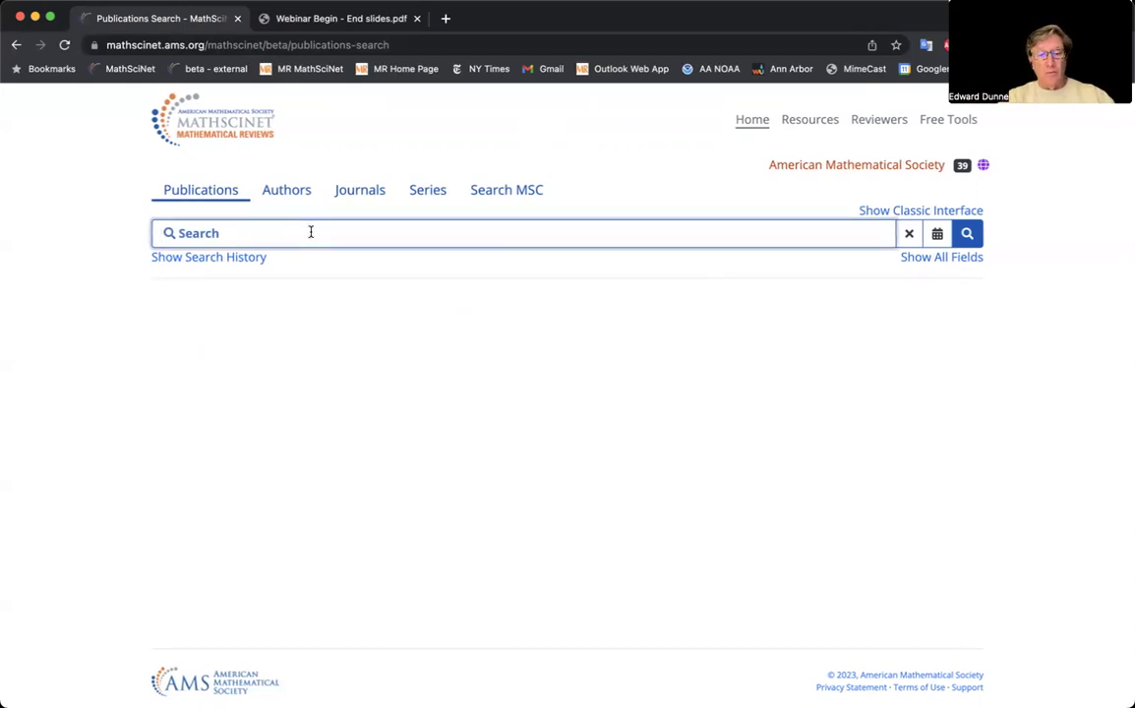
left_click(943, 258)
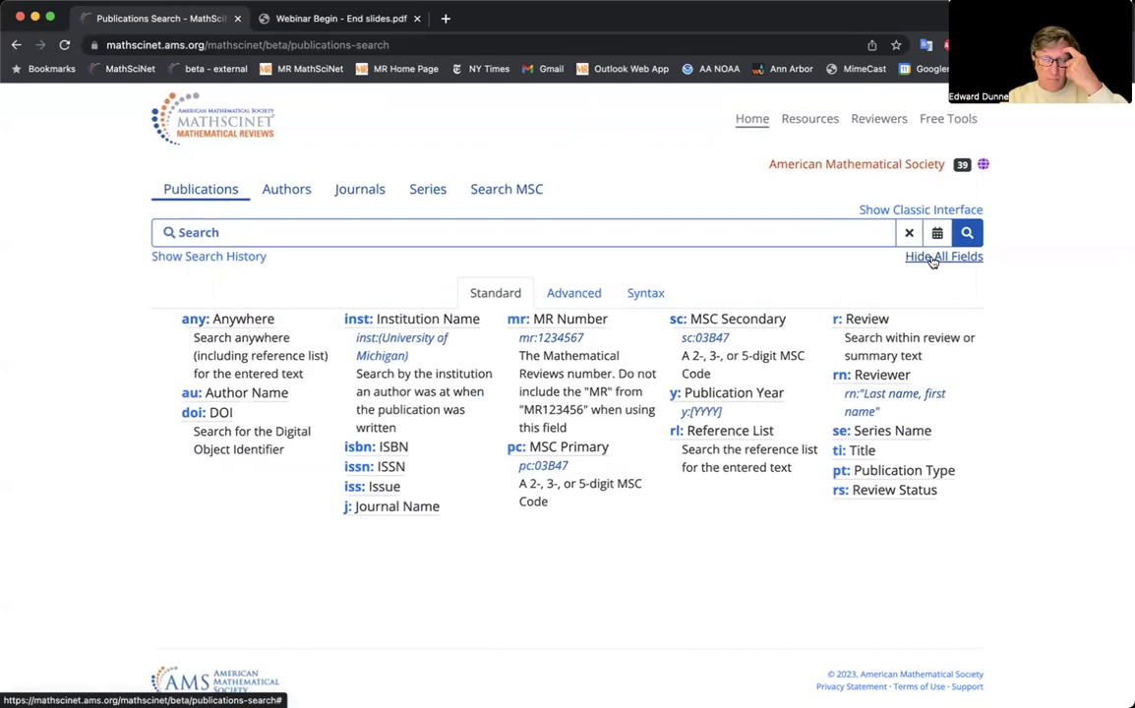
Add the author name field to the query with the value "Roth", without choosing a suggested author.
left_click(189, 394)
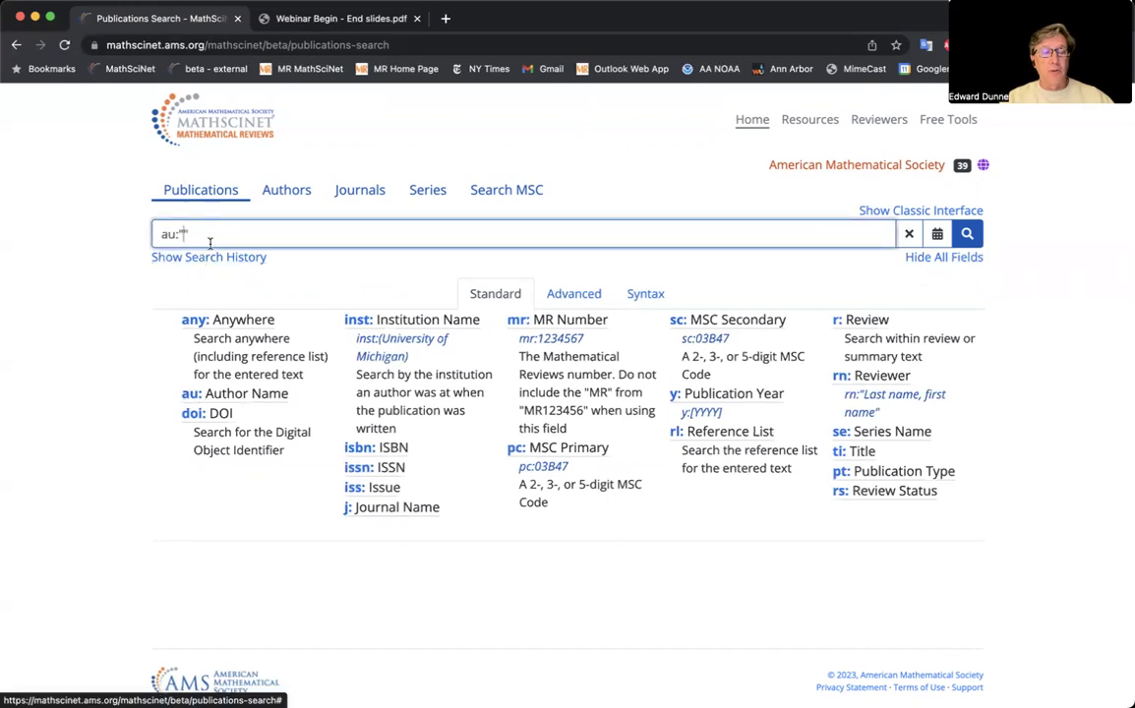
type("Roth")
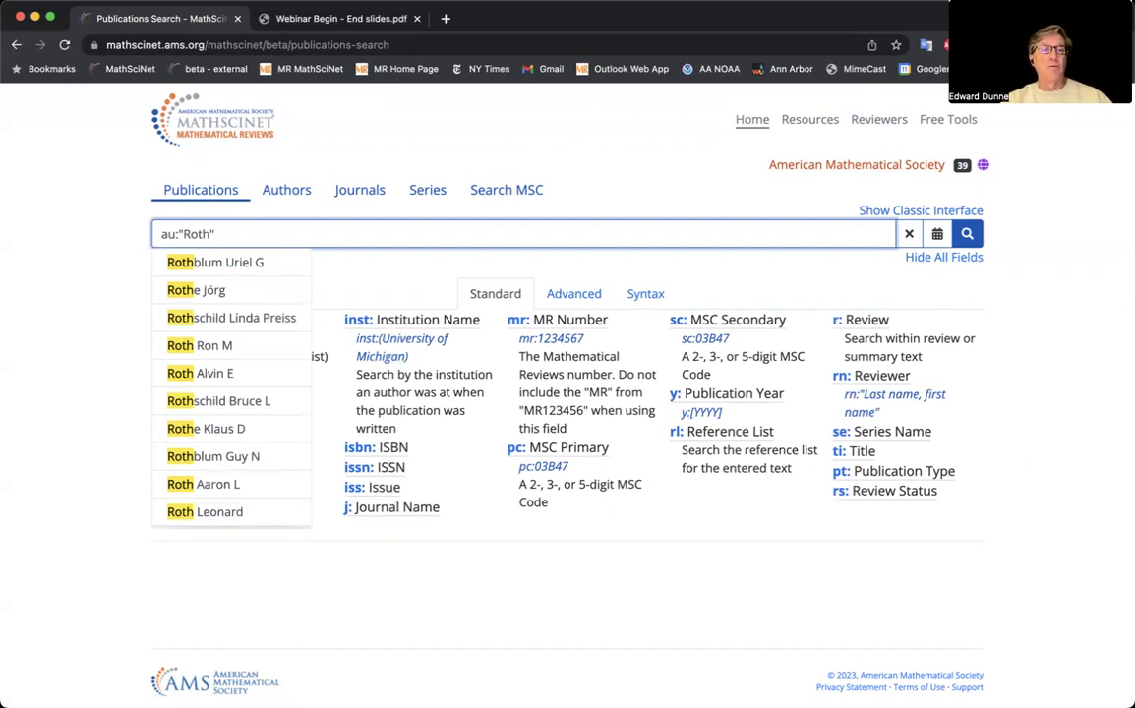
left_click(241, 233)
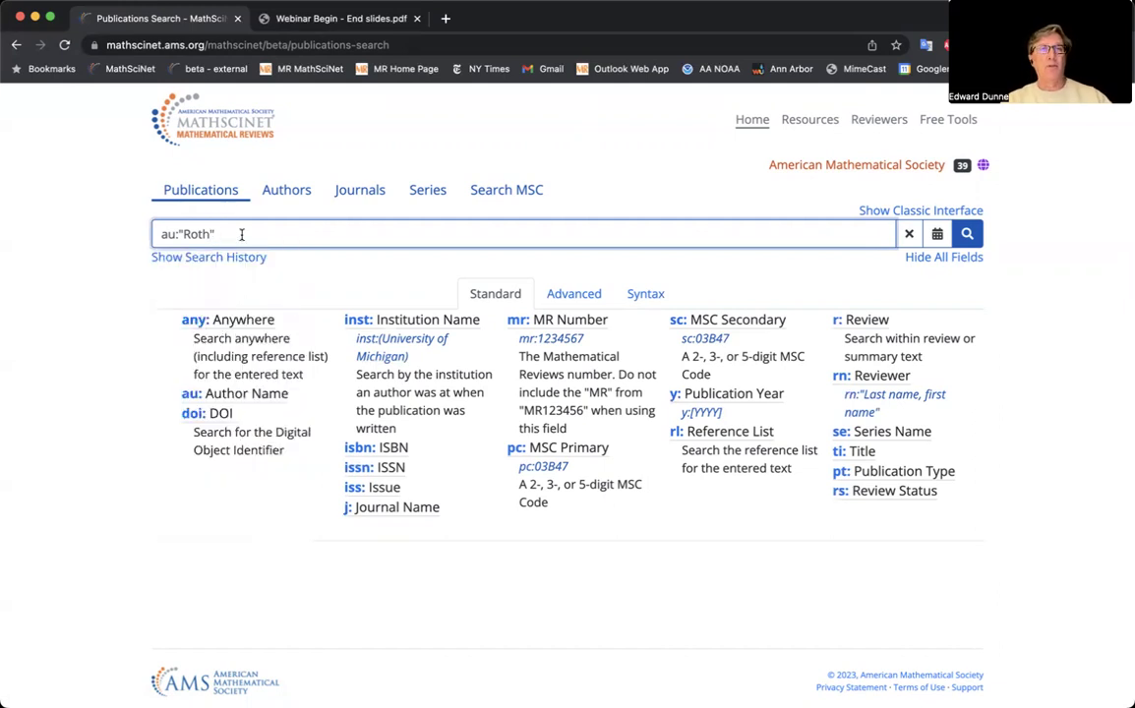
type("r:")
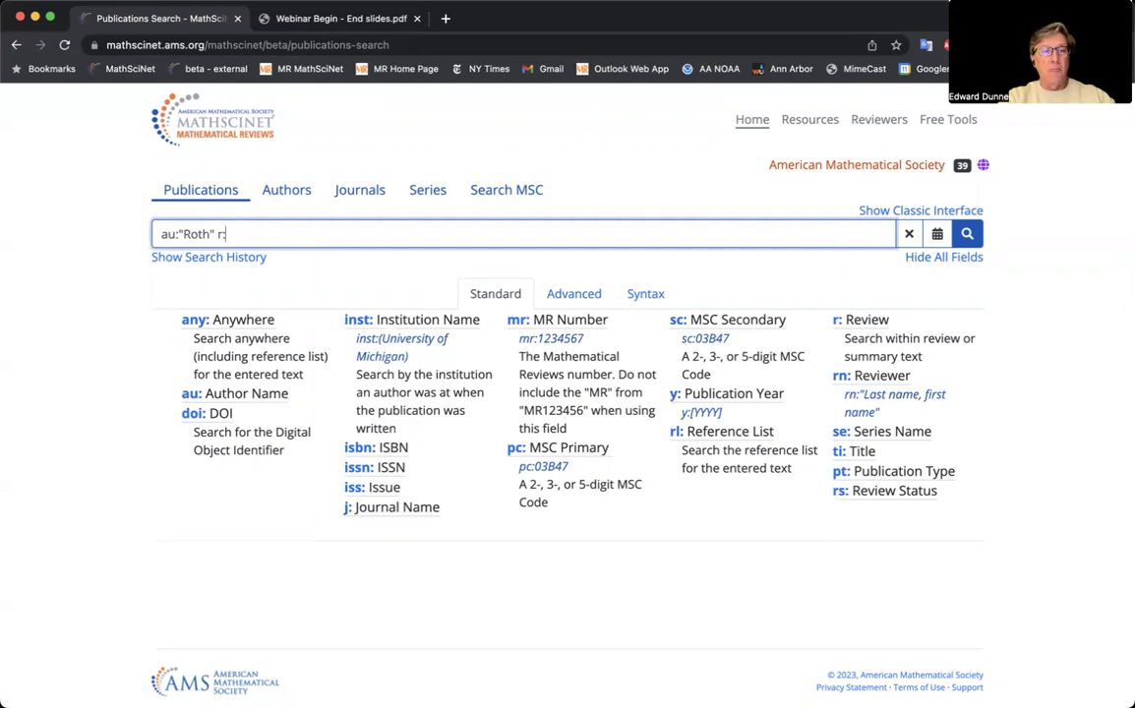
key("BackSpace")
key("BackSpace")
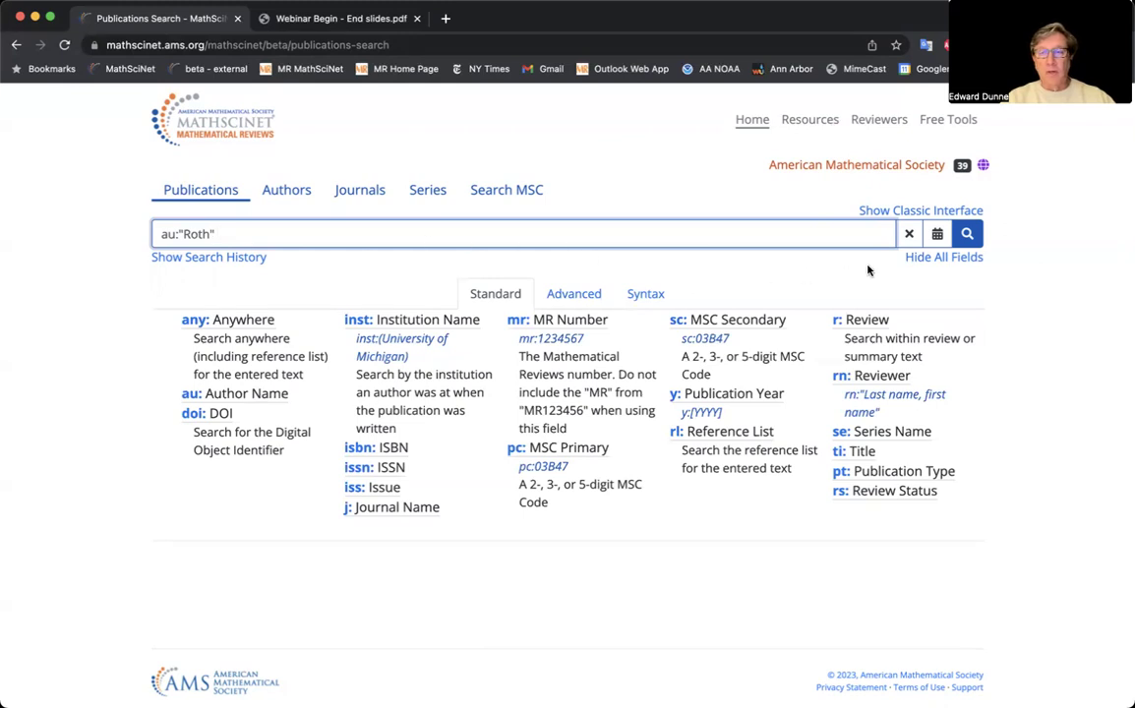
Add a review text criterion of "progression" to the Roth author query and run the search.
left_click(840, 324)
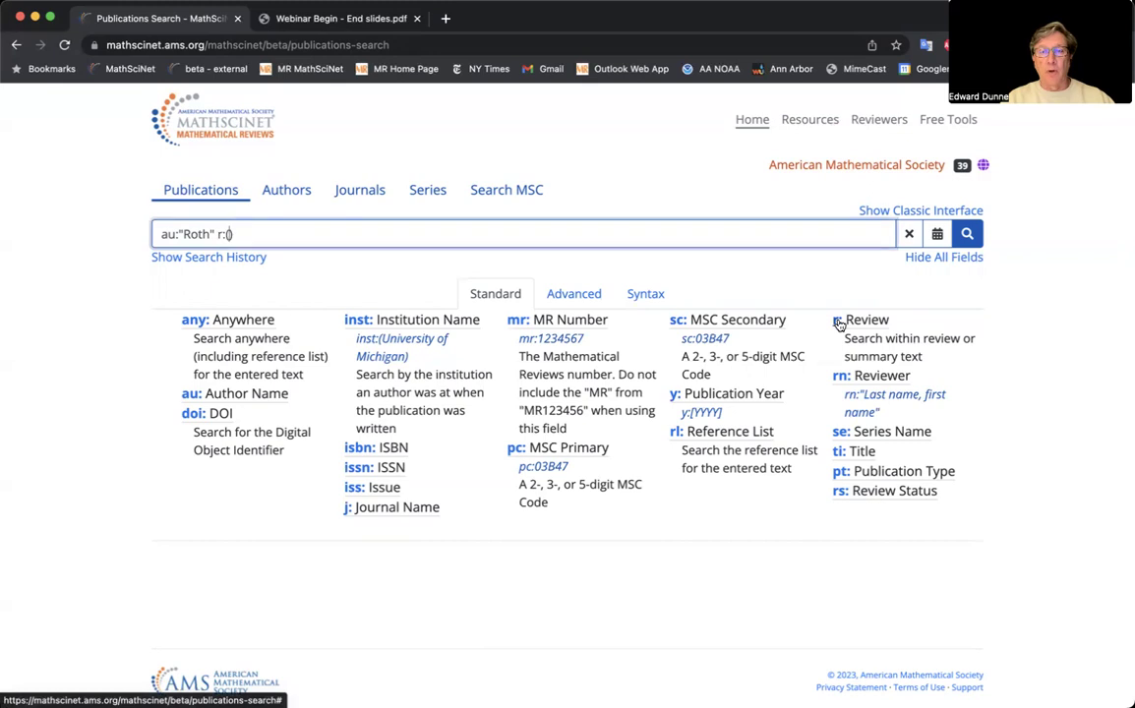
left_click(230, 234)
key("BackSpace")
type("( pro")
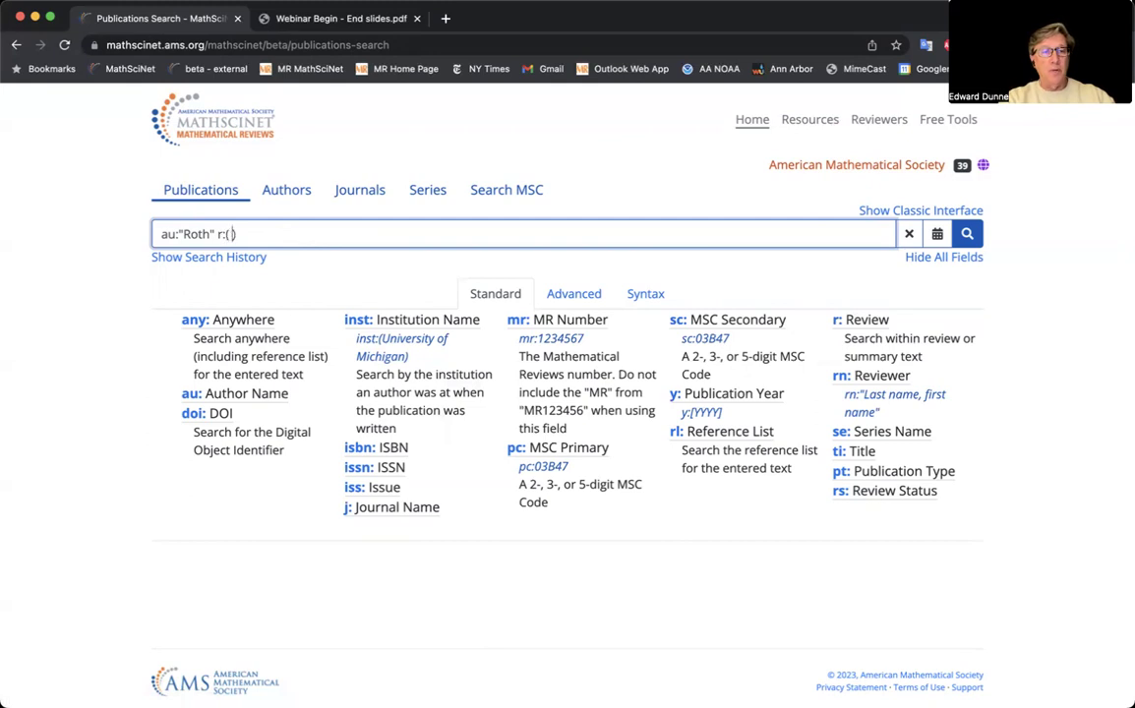
type("gression")
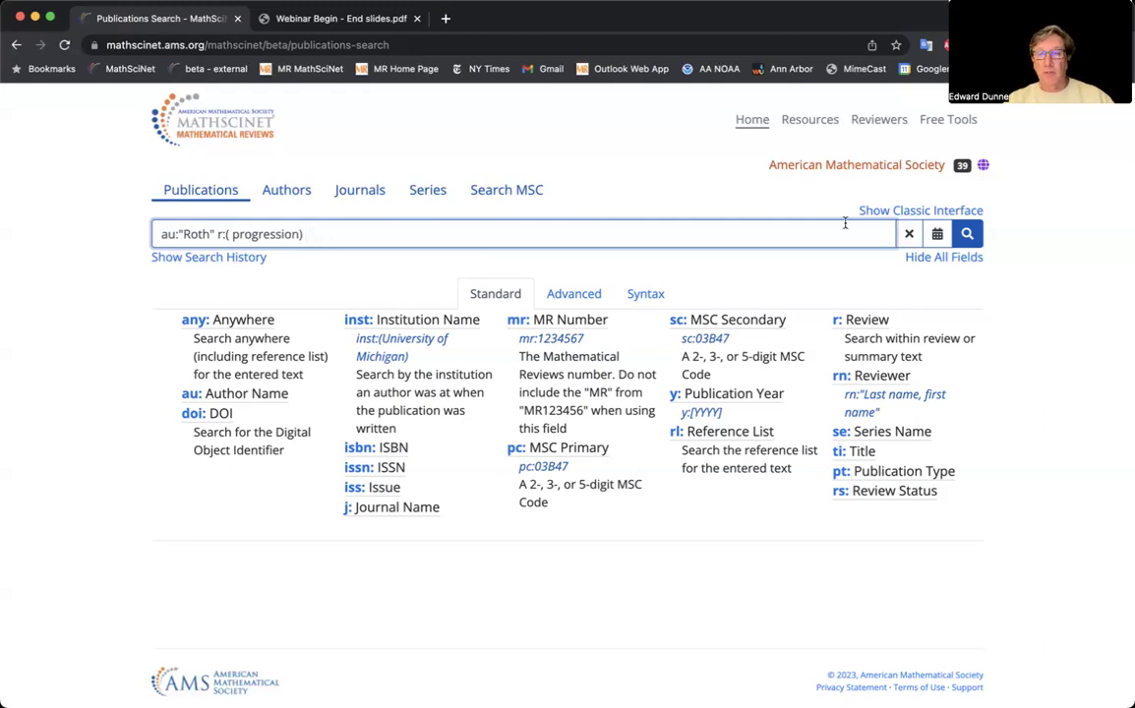
left_click(968, 236)
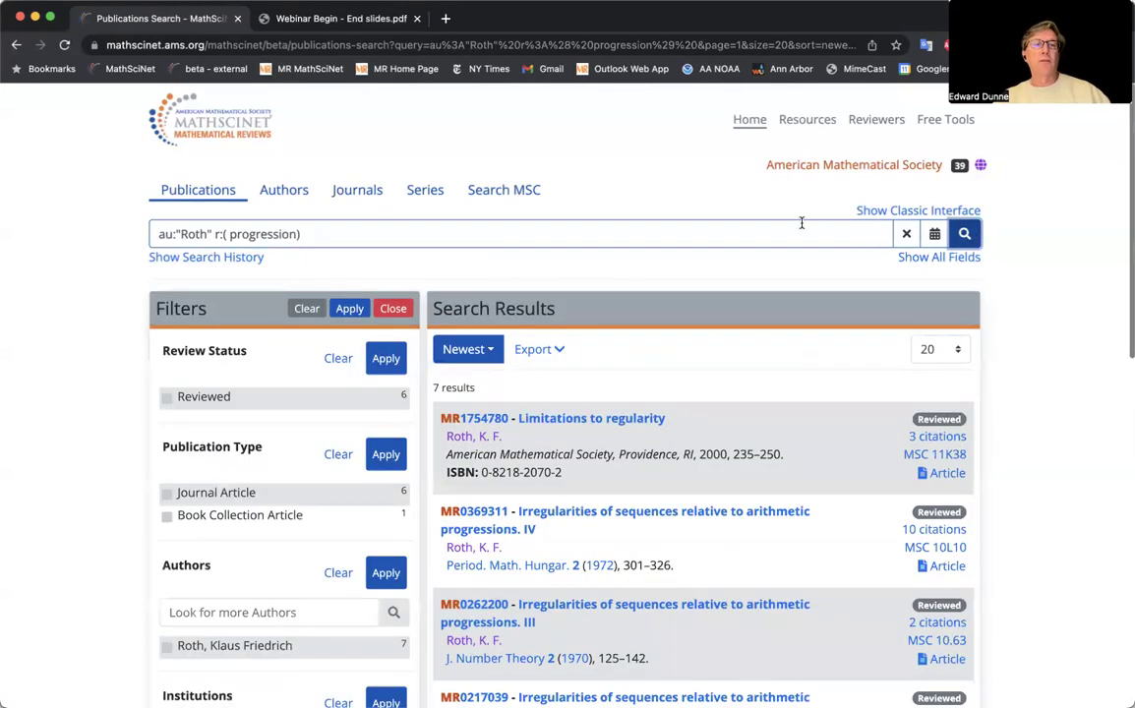
Look through the Roth search results, checking the titles, publication years and citation counts.
scroll(522, 174, "down", 3)
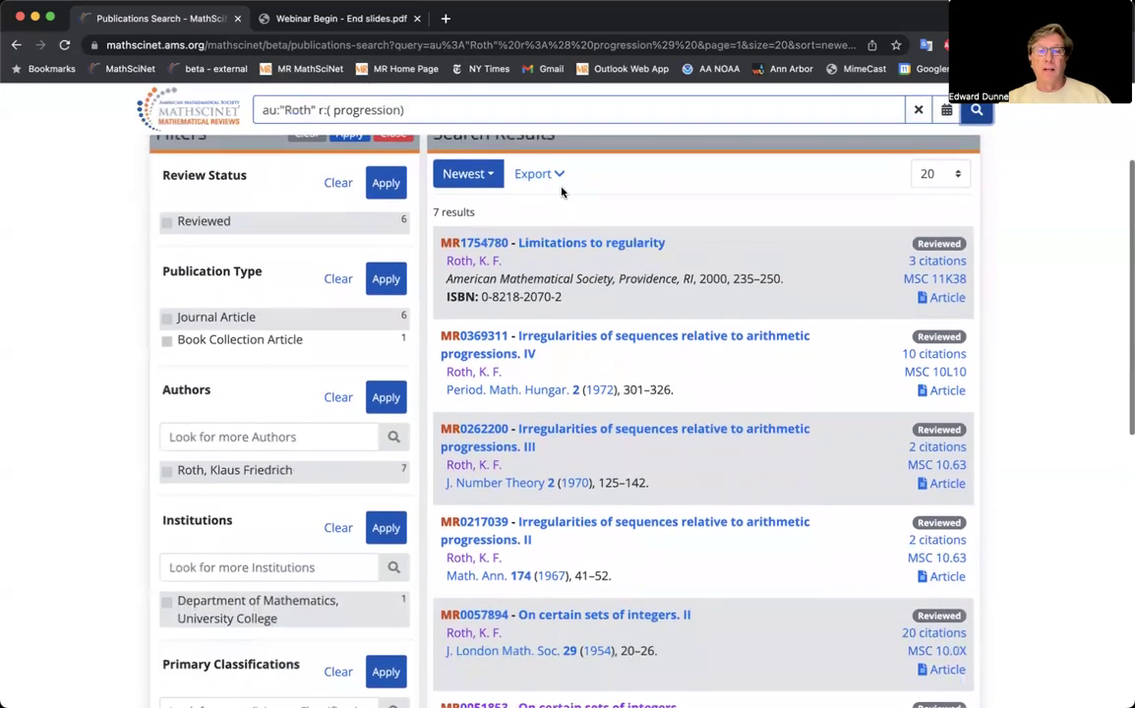
scroll(561, 192, "down", 1)
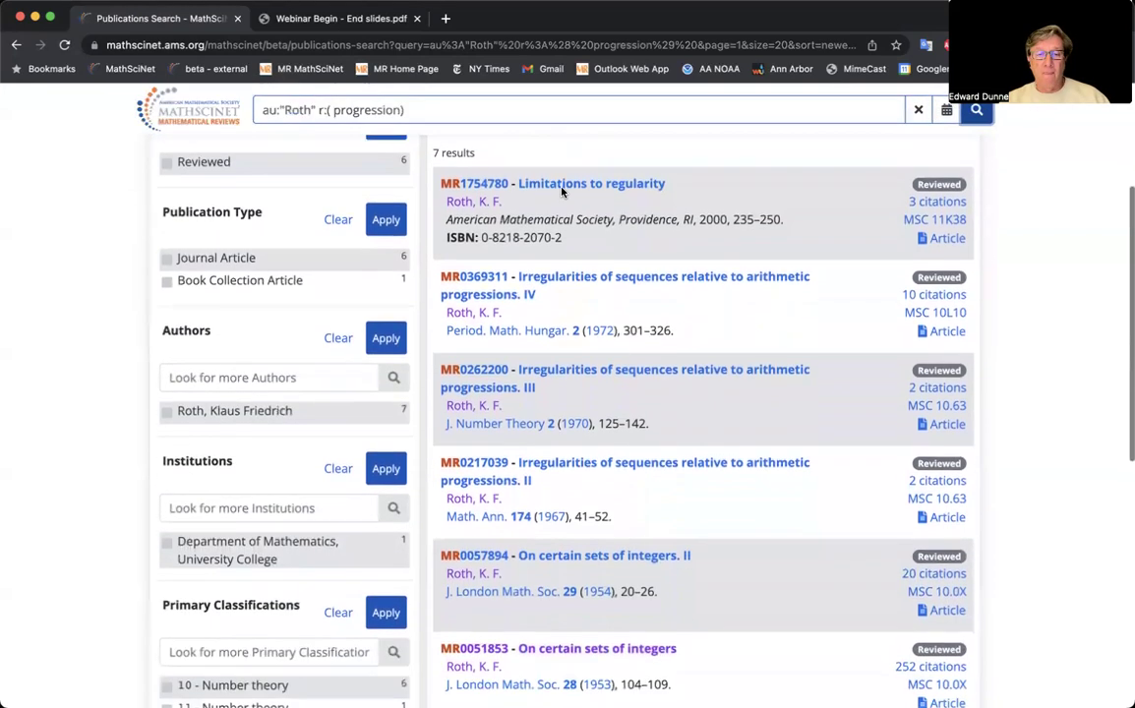
scroll(562, 193, "down", 1)
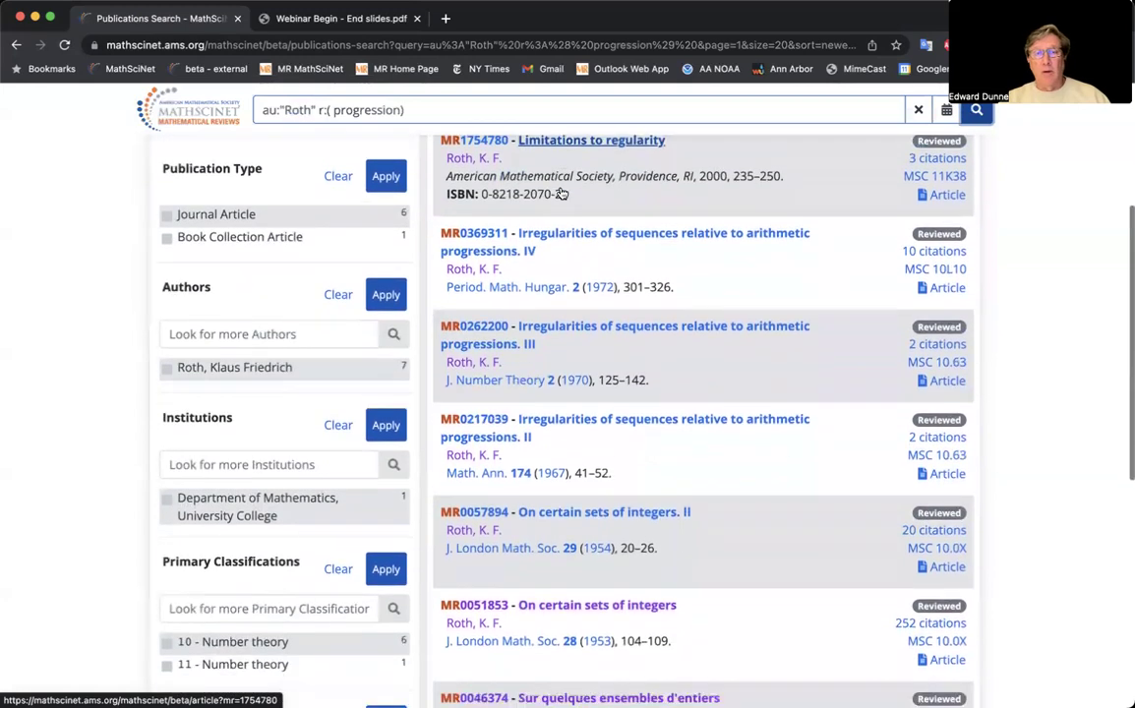
scroll(561, 192, "up", 2)
scroll(561, 193, "down", 2)
scroll(563, 192, "down", 3)
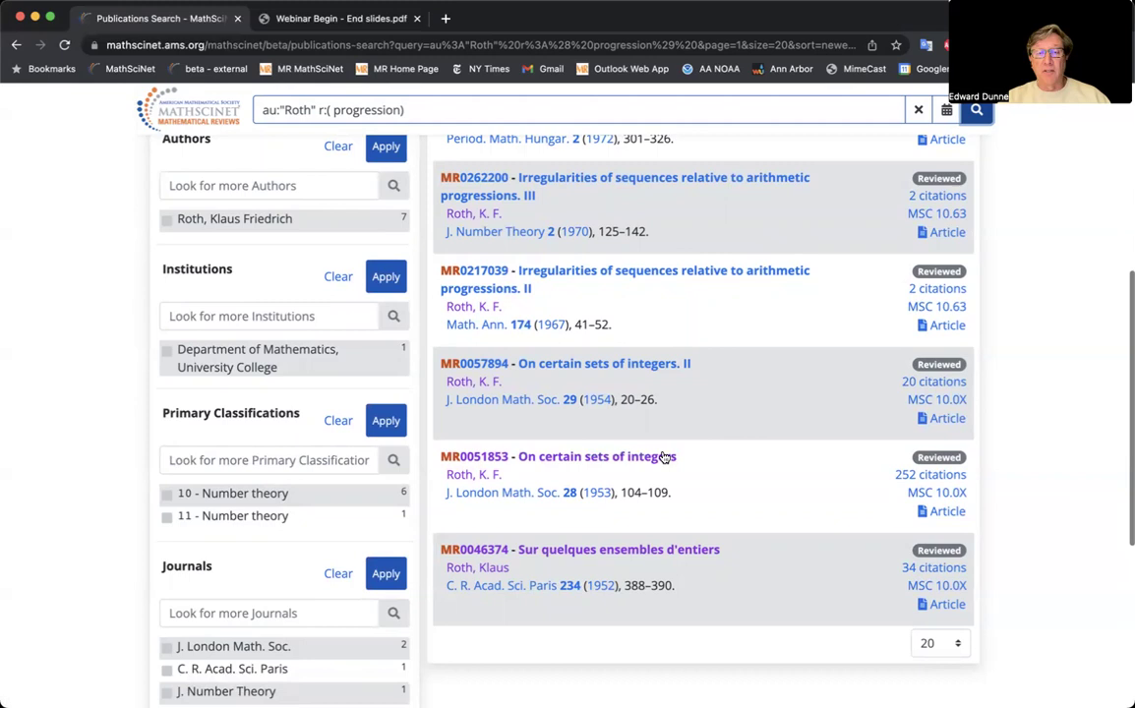
scroll(839, 315, "up", 1)
scroll(835, 308, "up", 5)
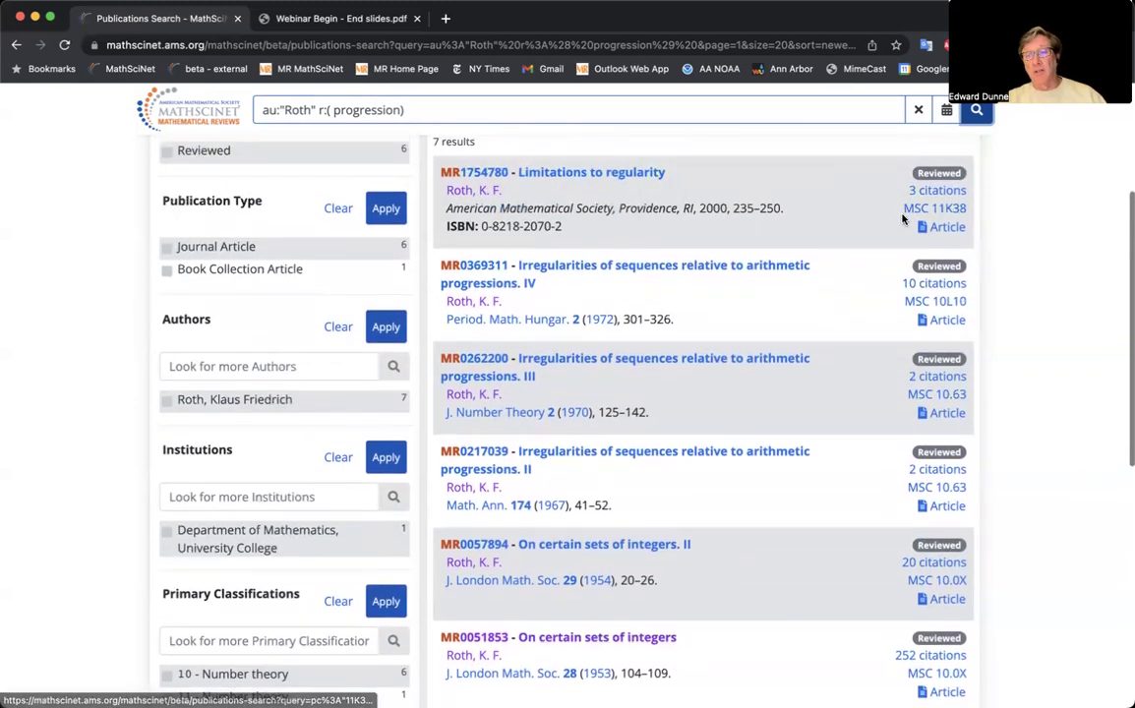
scroll(875, 354, "down", 1)
scroll(871, 377, "down", 5)
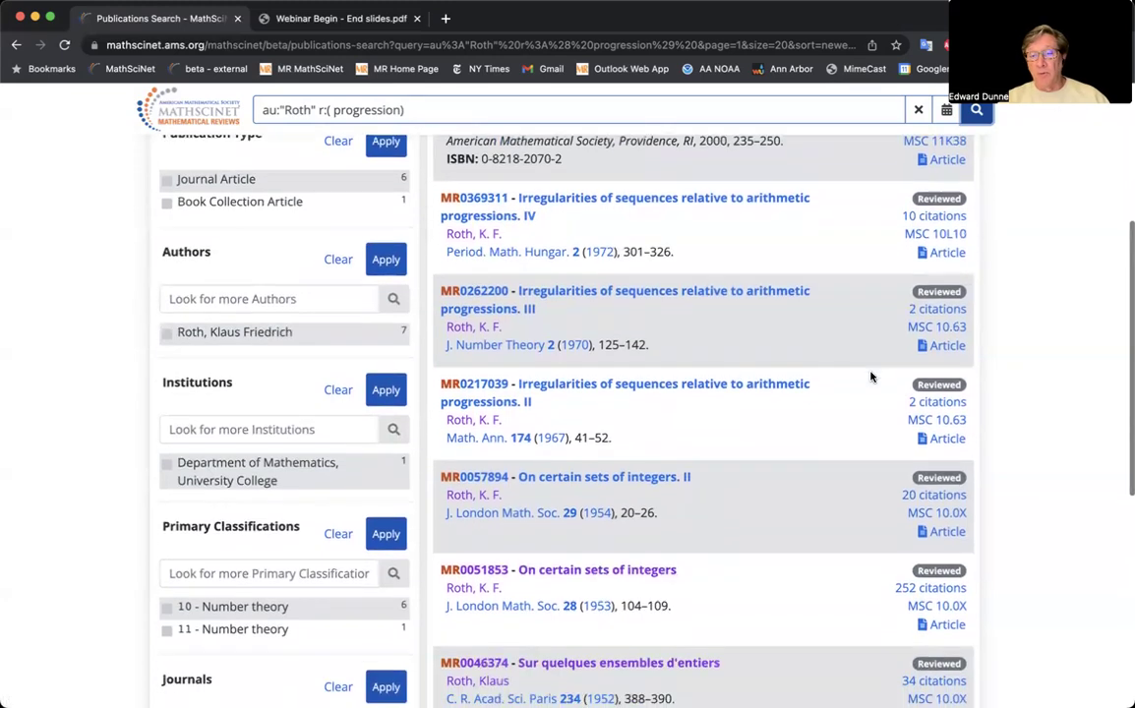
Open the 1953 paper "On certain sets of integers" and examine its review, reviewer and citation details.
scroll(876, 492, "up", 1)
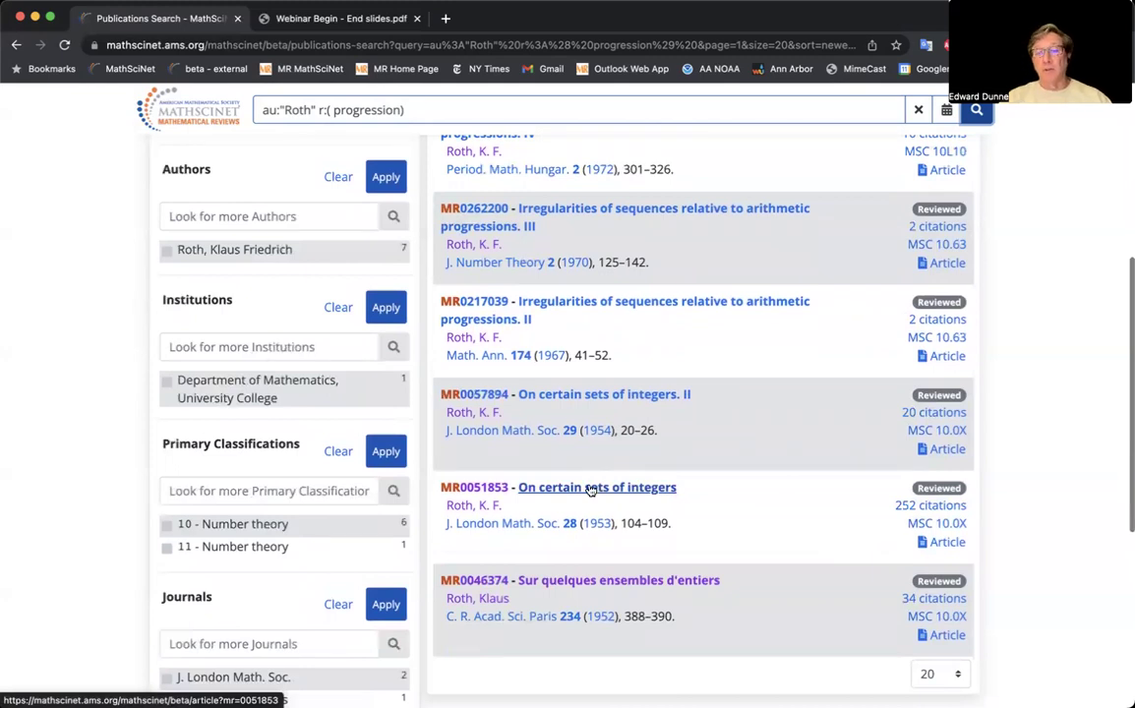
left_click(591, 488)
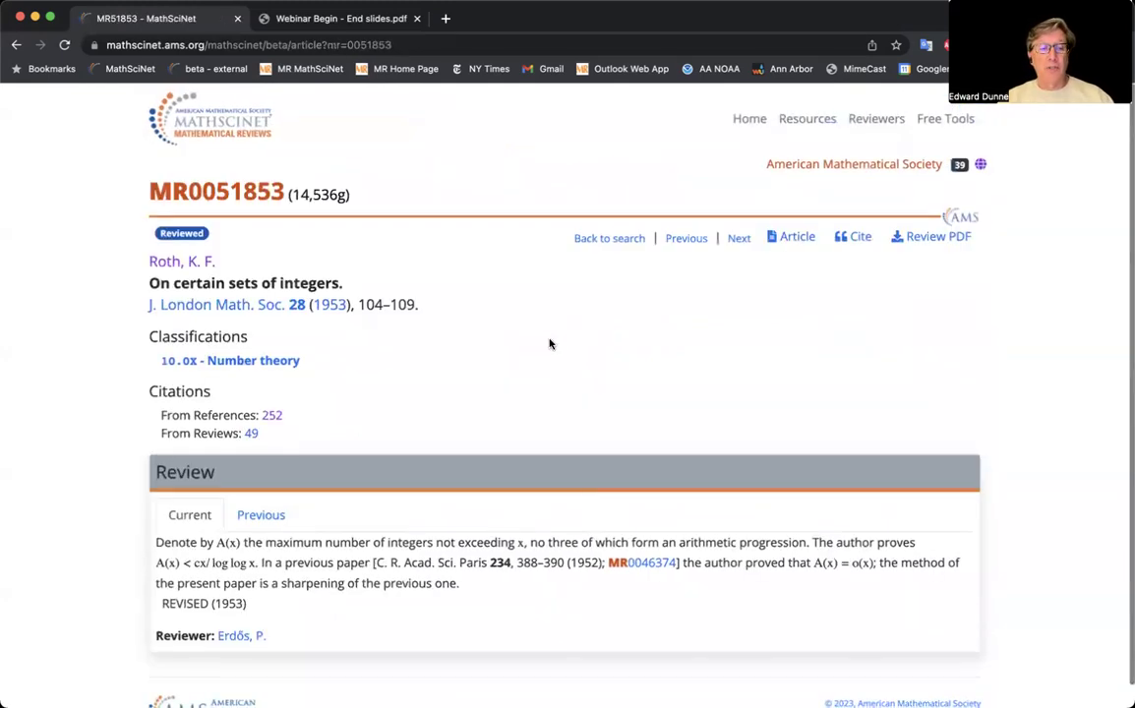
scroll(550, 344, "down", 1)
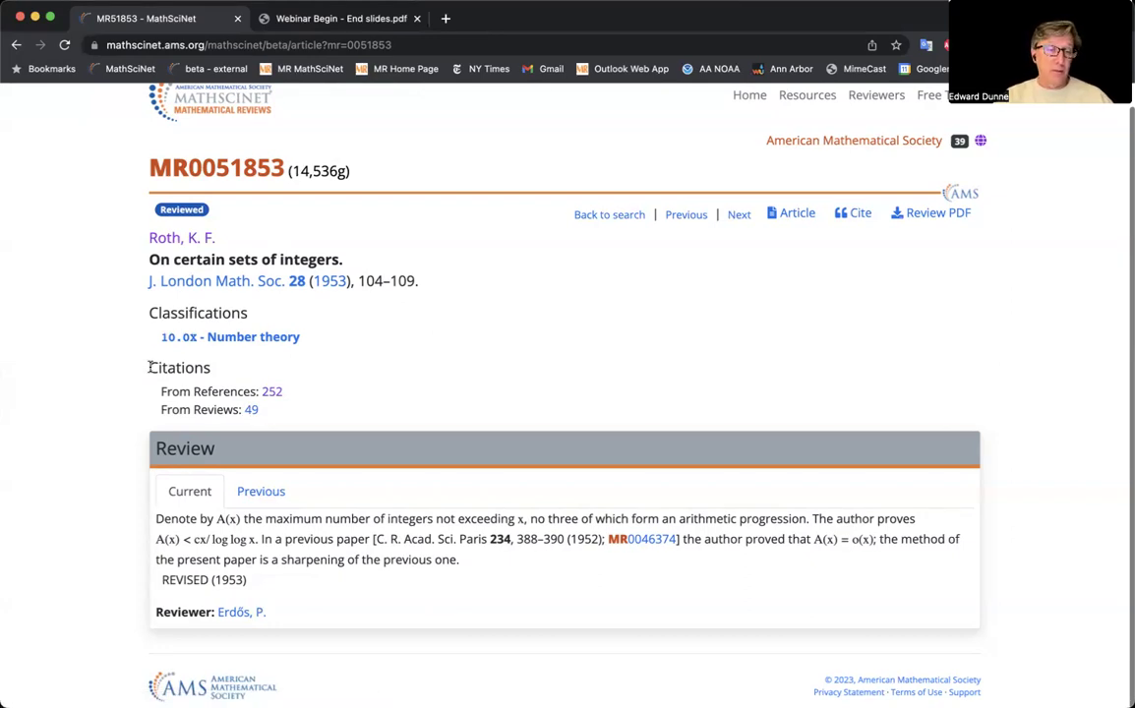
scroll(153, 372, "up", 1)
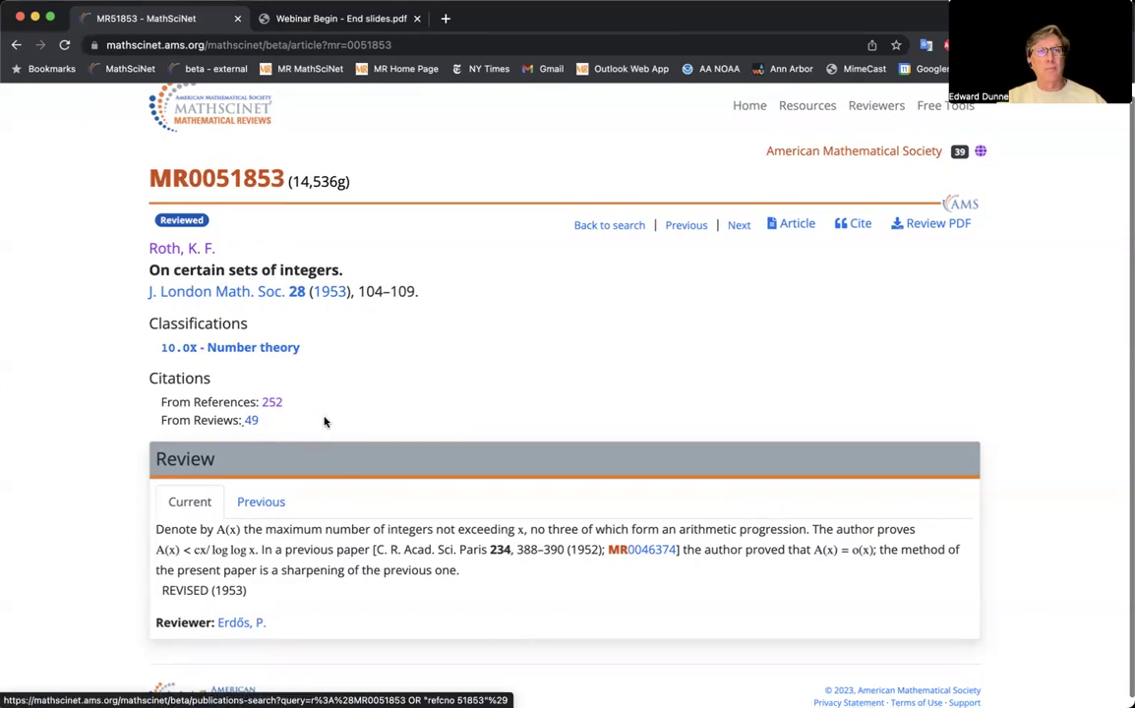
scroll(339, 423, "down", 1)
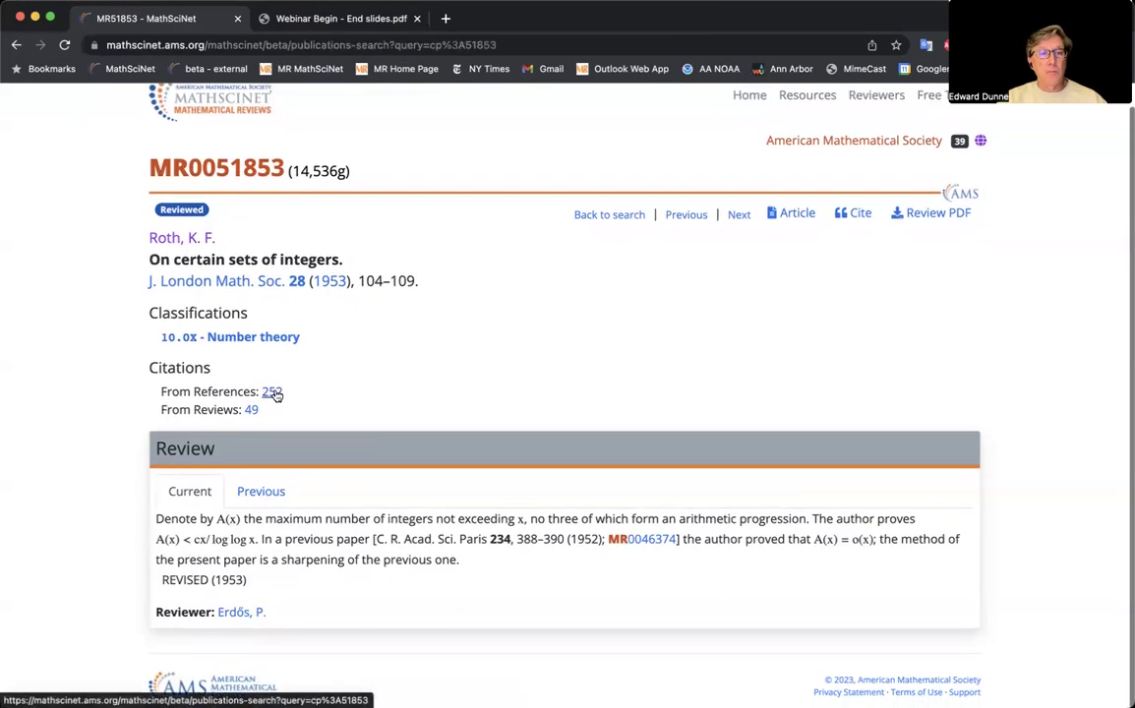
List the publications that cite "On certain sets of integers" in their references and sort them by citations.
left_click(273, 393)
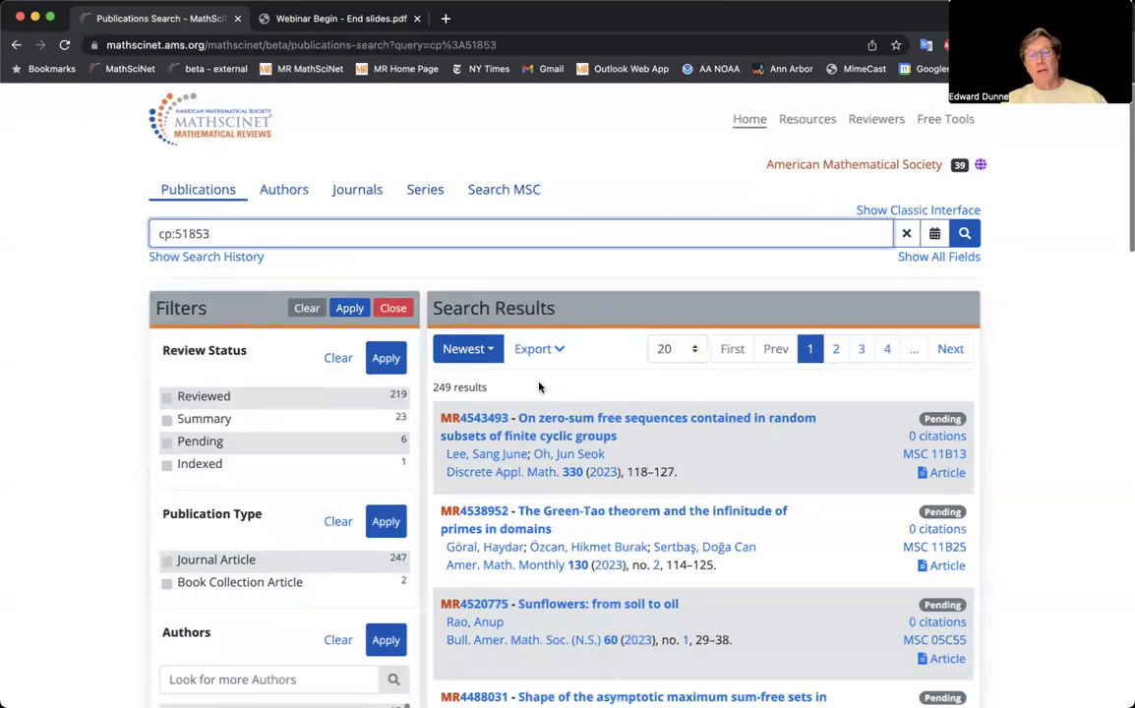
scroll(539, 388, "down", 5)
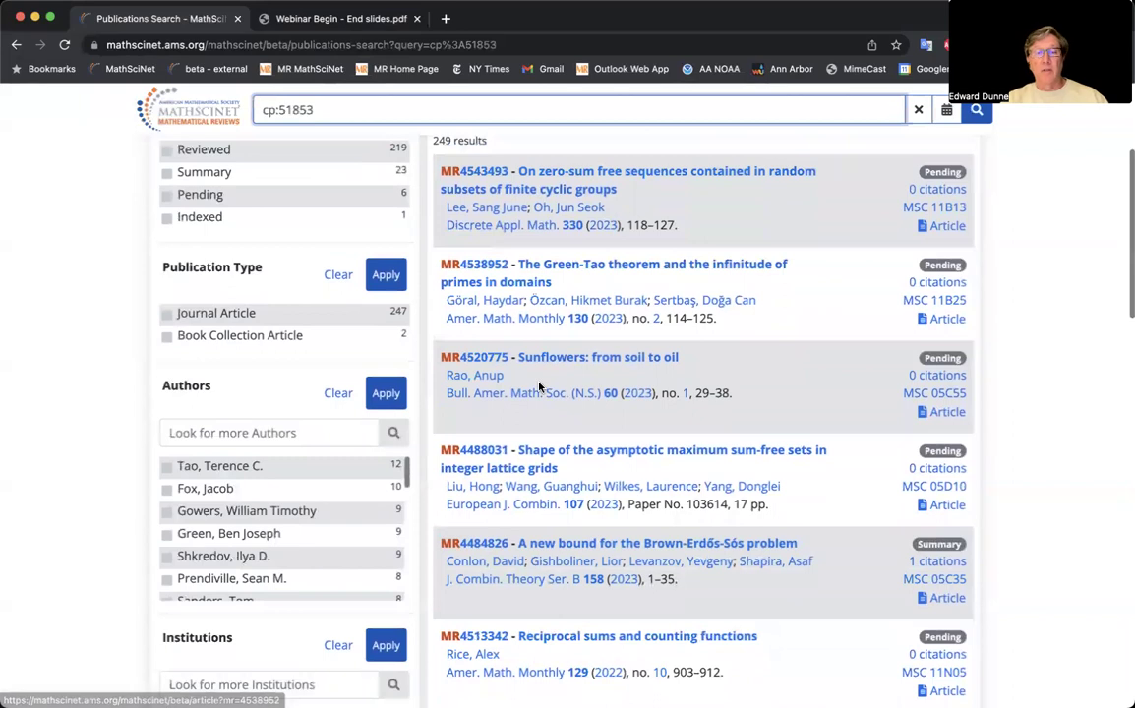
scroll(675, 388, "down", 2)
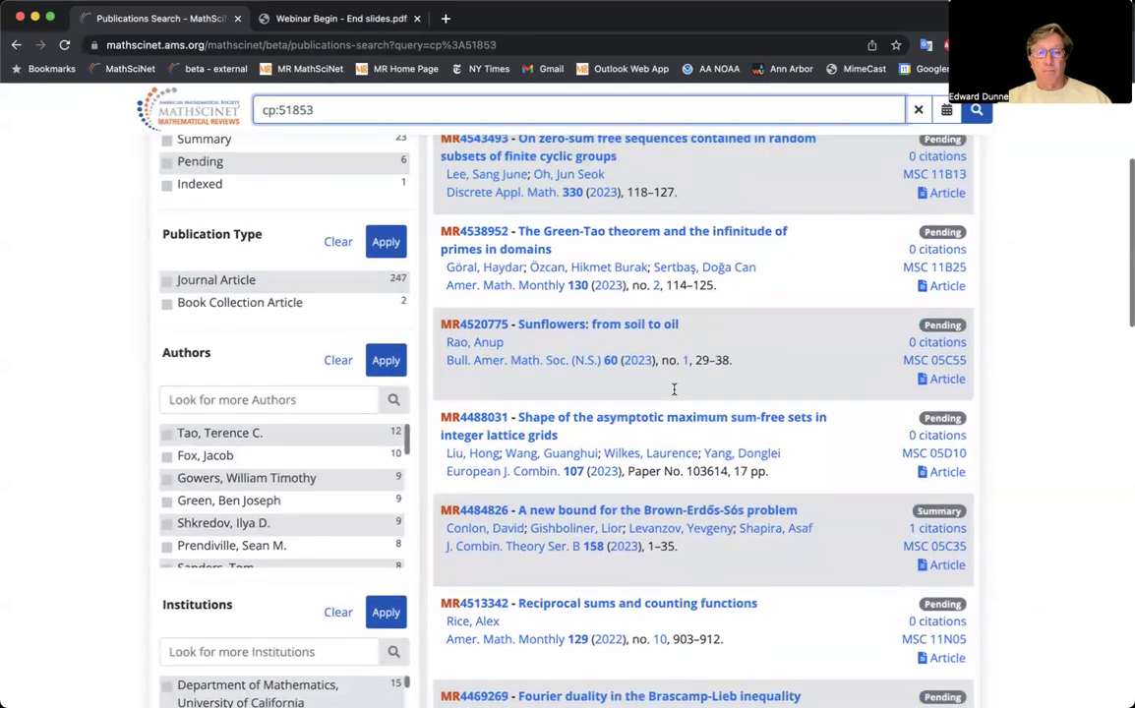
scroll(674, 390, "up", 3)
left_click(460, 214)
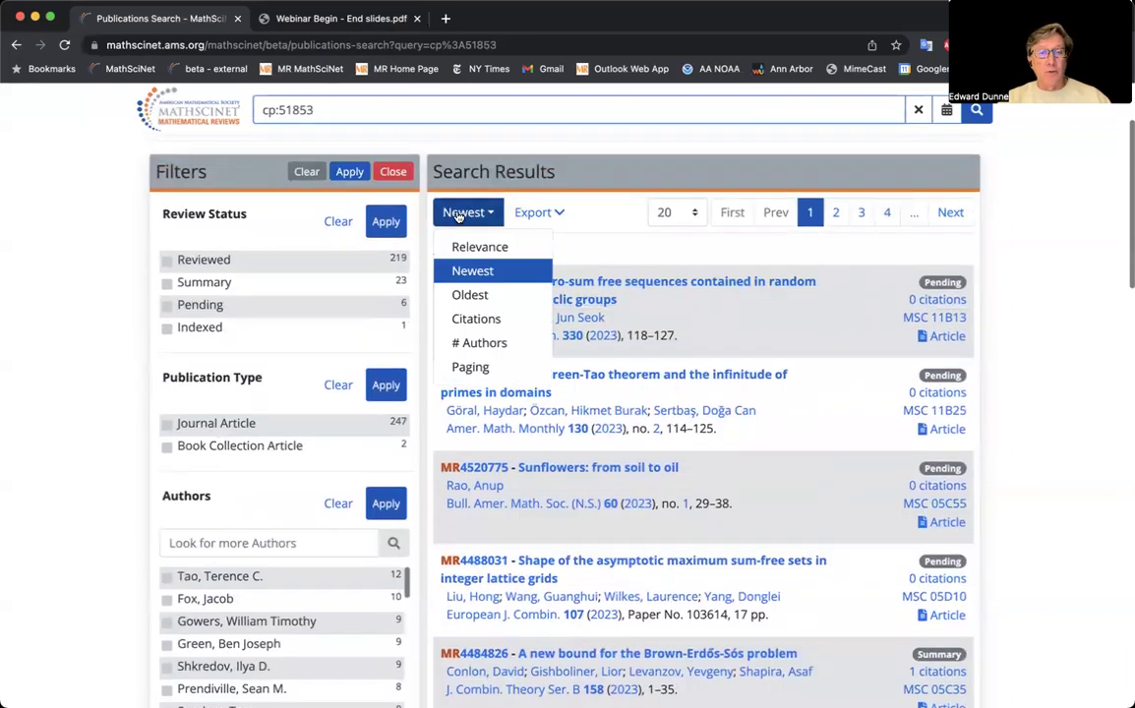
left_click(489, 320)
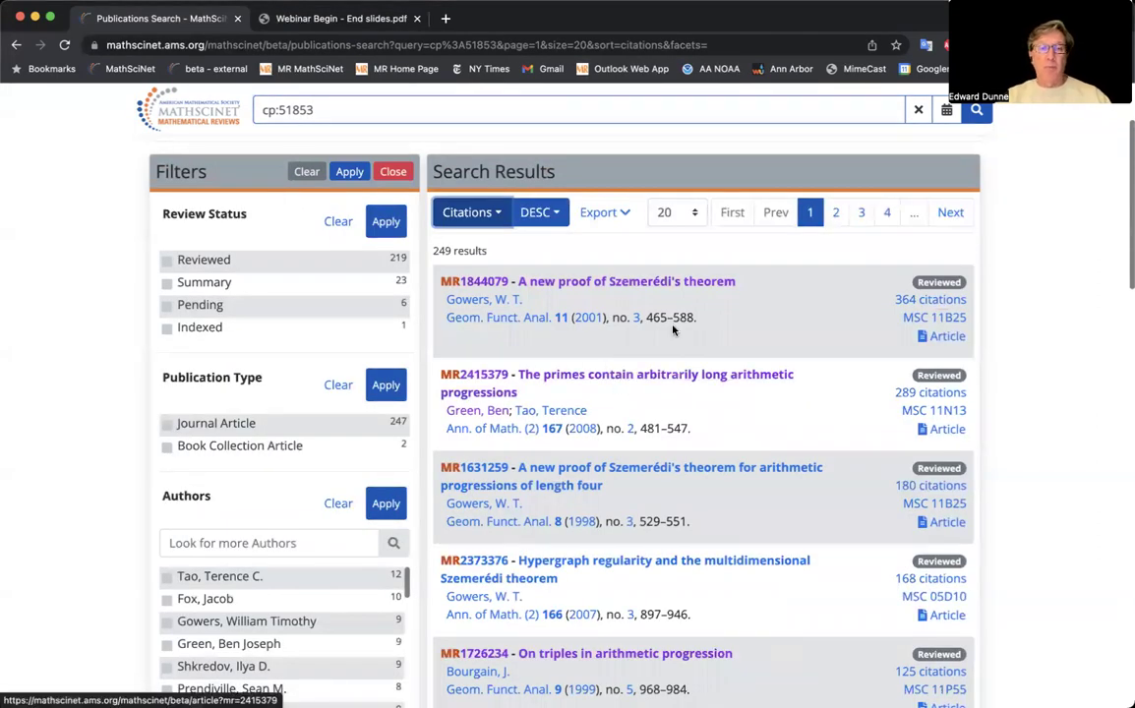
Examine the most-cited citing papers and the author, institution and primary classification filters available for them.
scroll(724, 393, "down", 3)
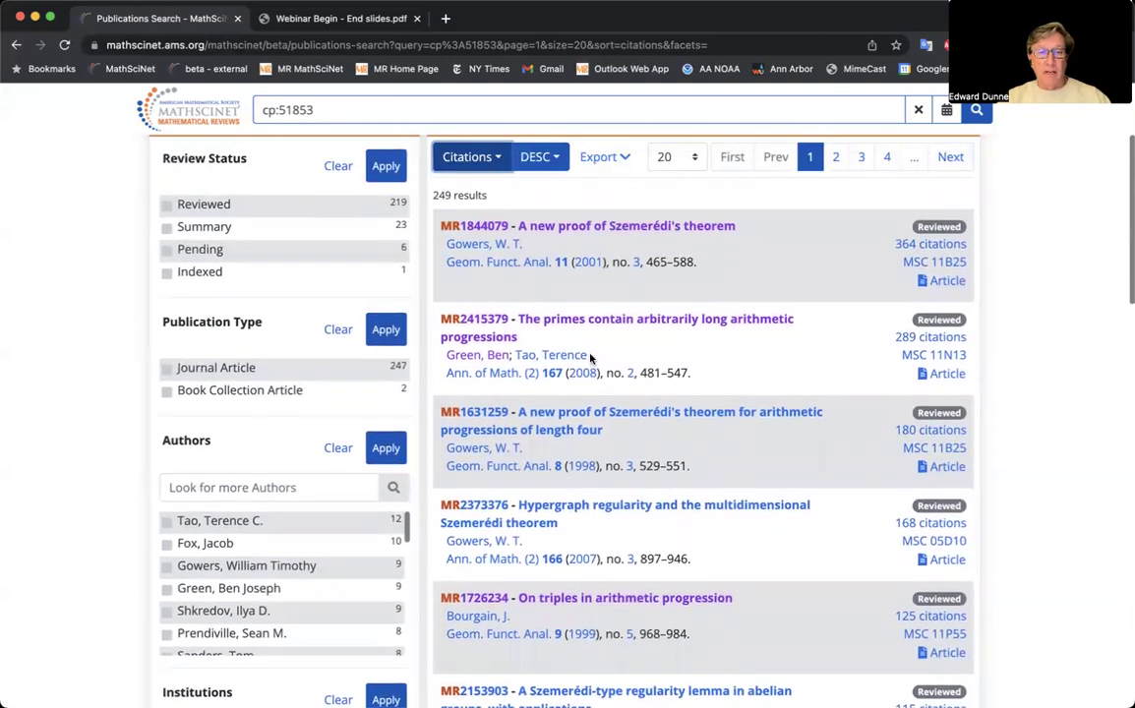
scroll(657, 362, "down", 3)
scroll(657, 360, "down", 10)
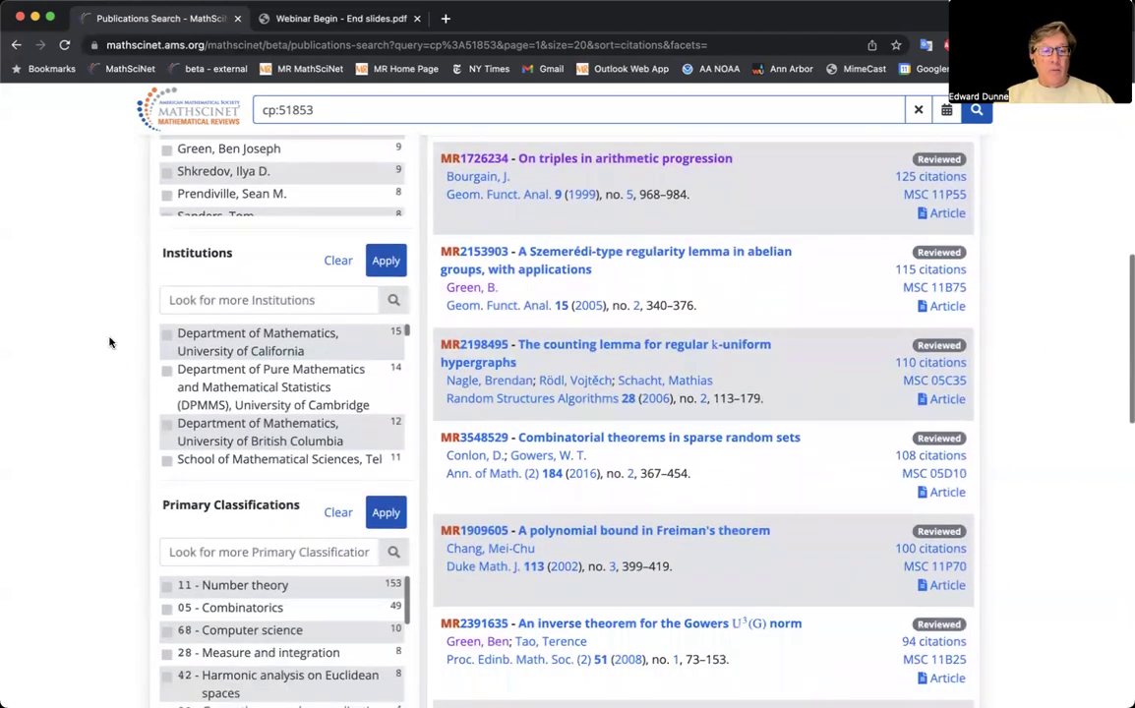
scroll(109, 339, "down", 4)
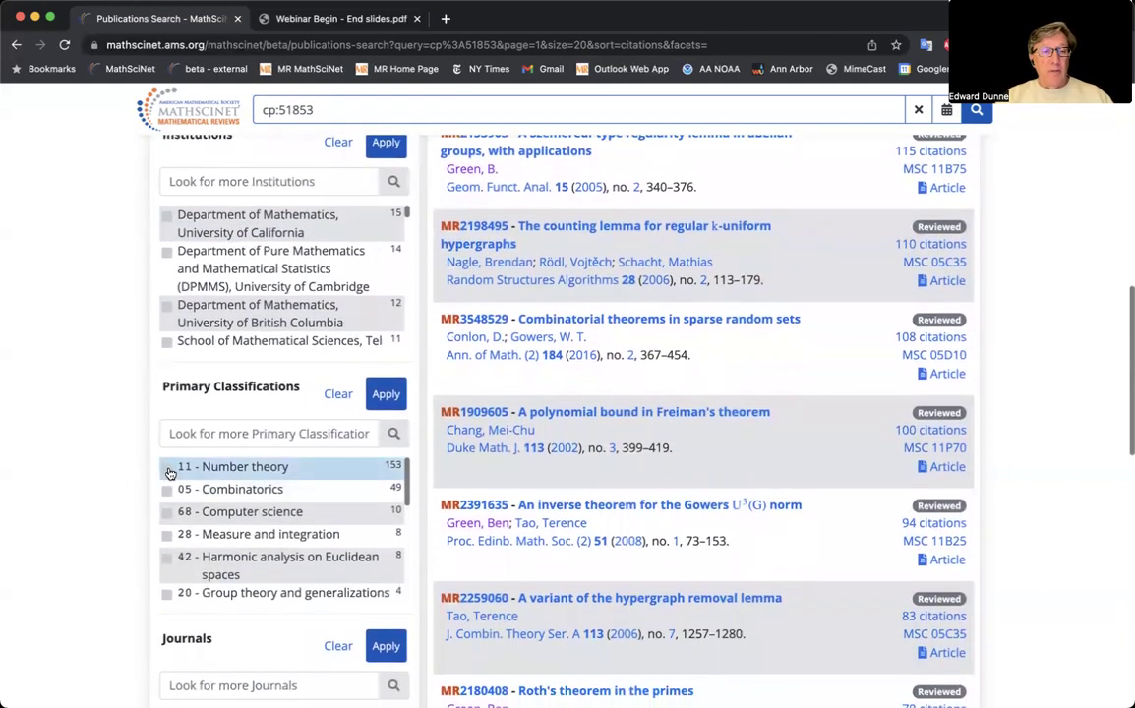
scroll(143, 453, "up", 4)
scroll(143, 453, "up", 5)
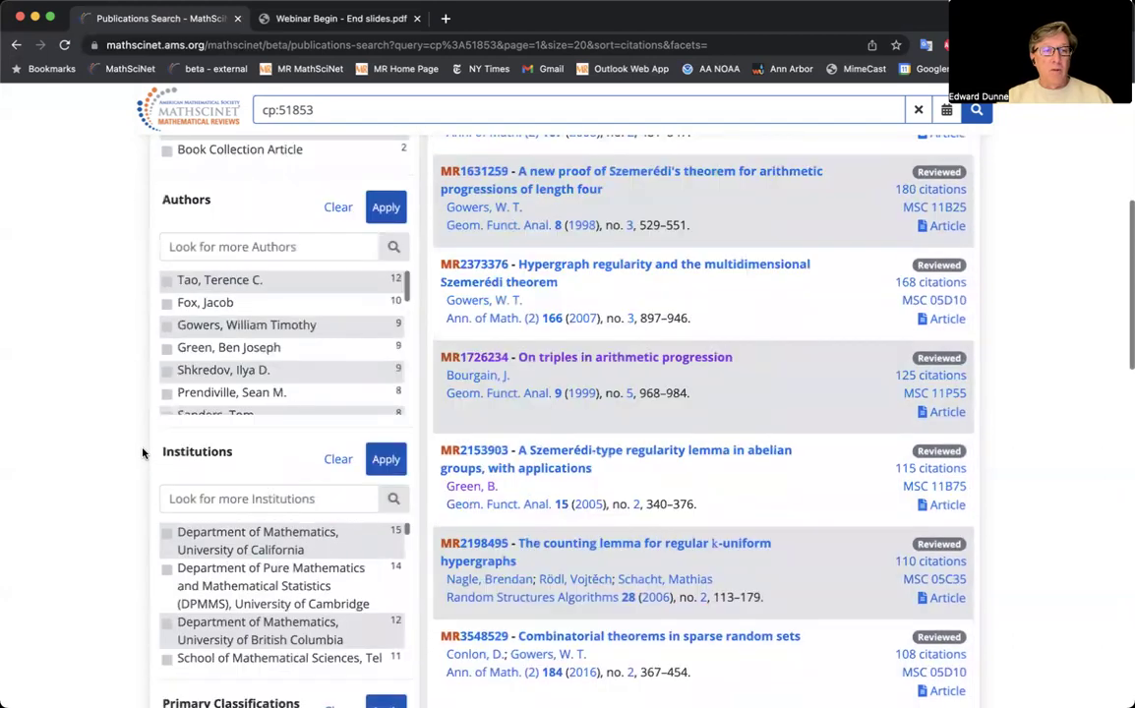
scroll(143, 453, "down", 1)
scroll(143, 454, "up", 1)
scroll(143, 453, "down", 5)
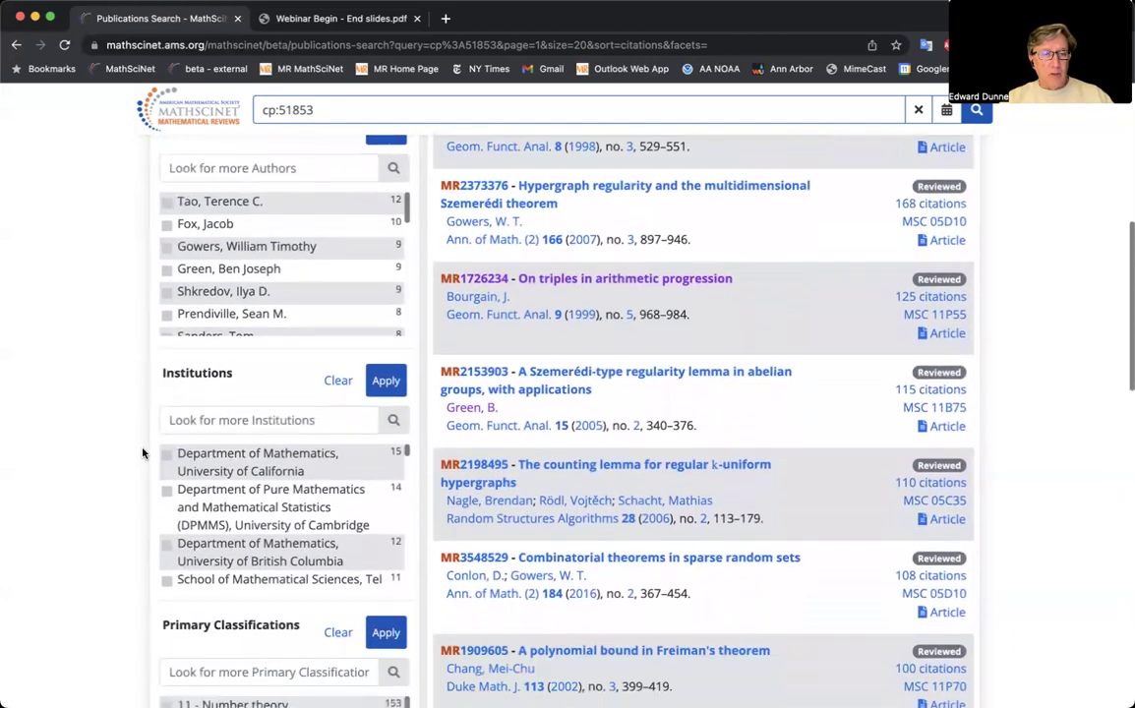
scroll(143, 454, "down", 1)
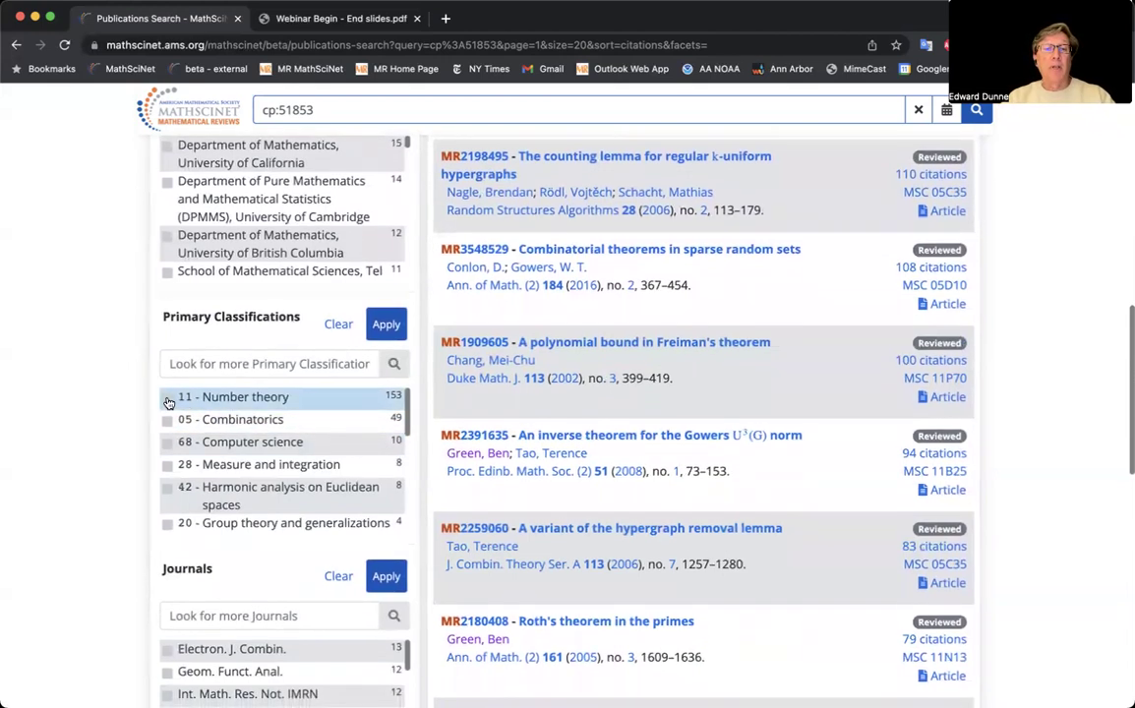
Filter the citing papers to those with primary classification 68 - Computer science.
left_click(167, 424)
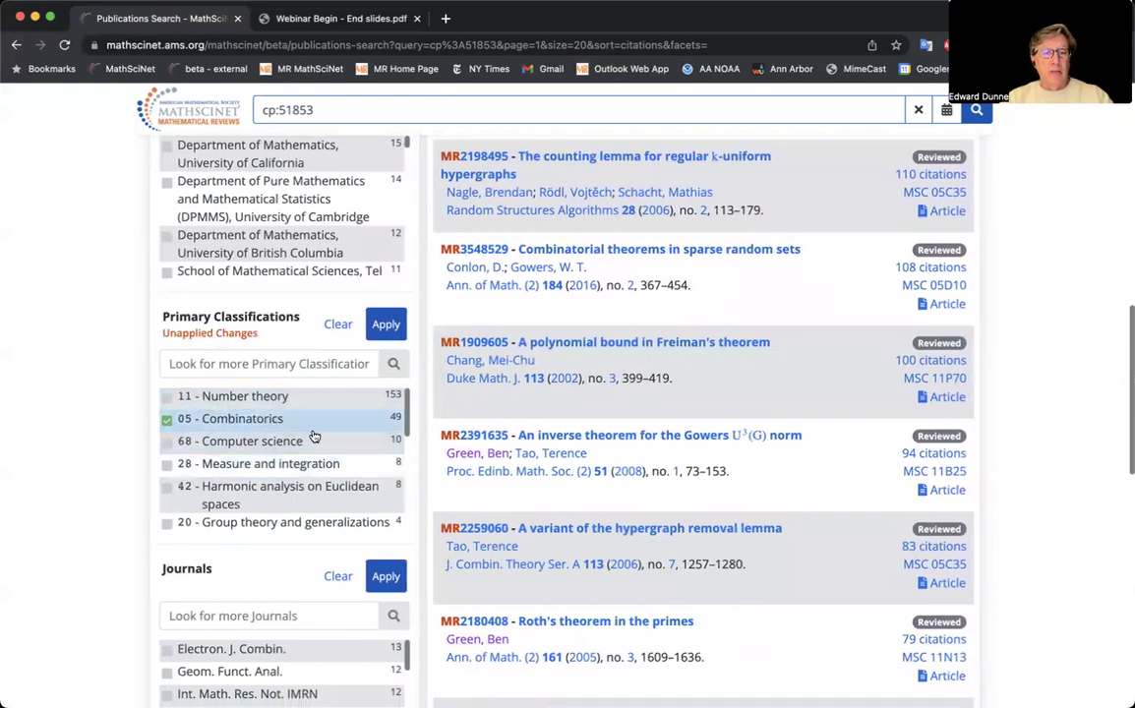
left_click(167, 444)
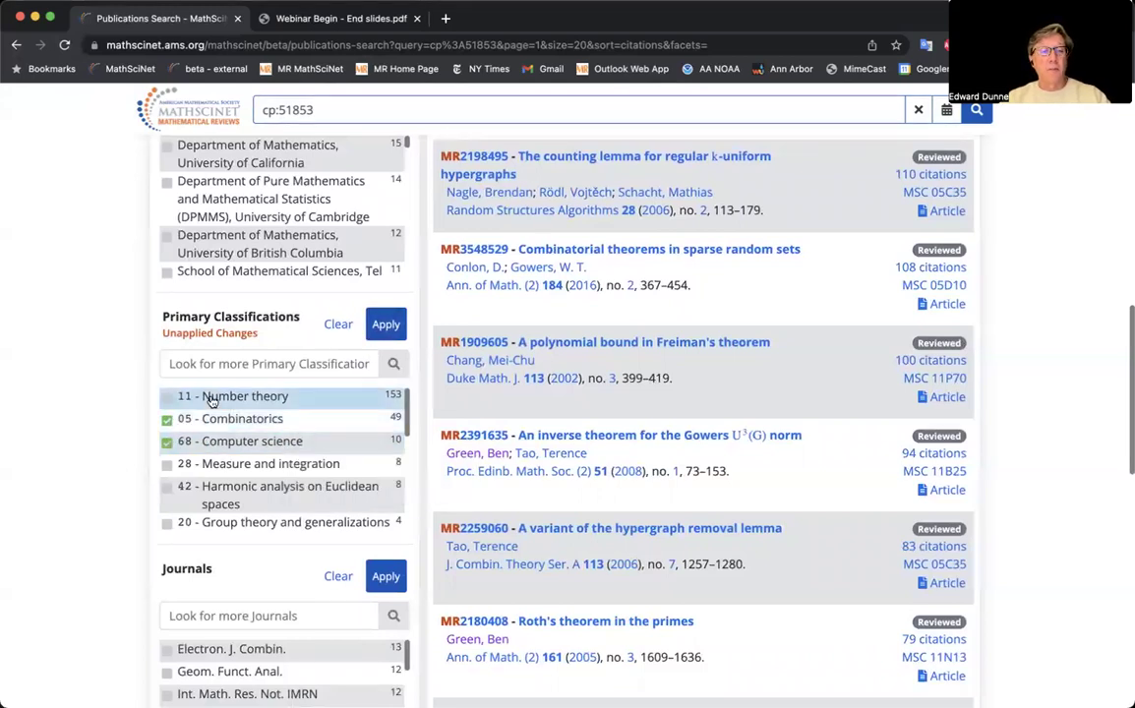
left_click(167, 420)
left_click(167, 421)
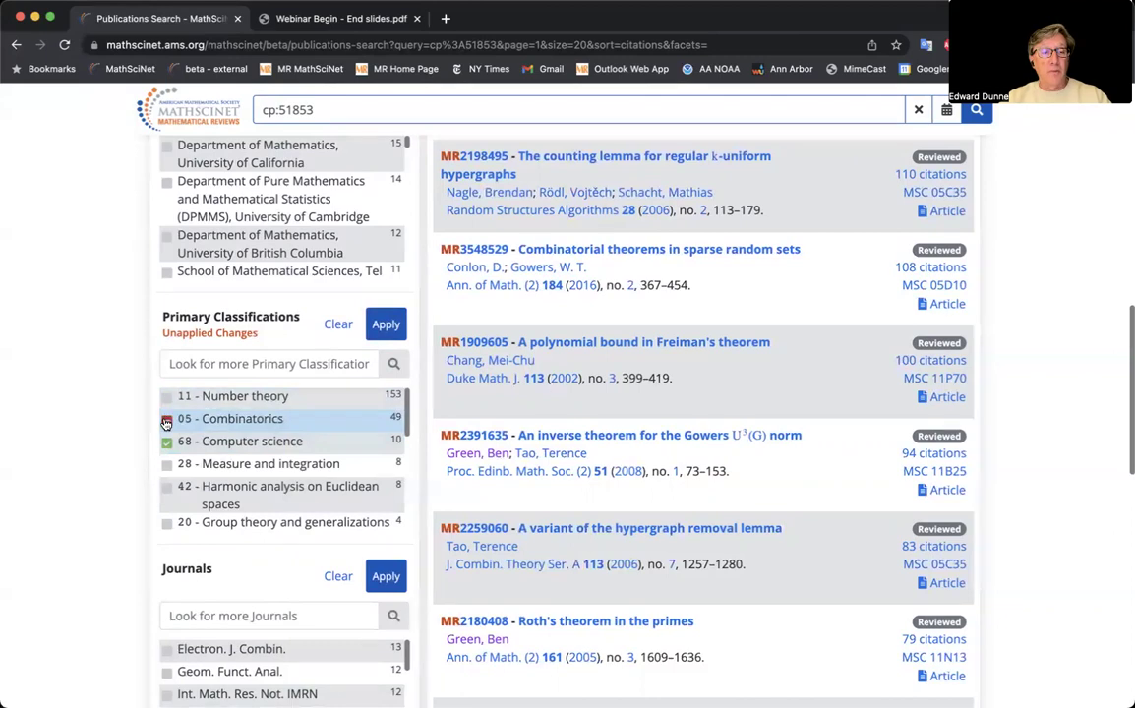
left_click(385, 324)
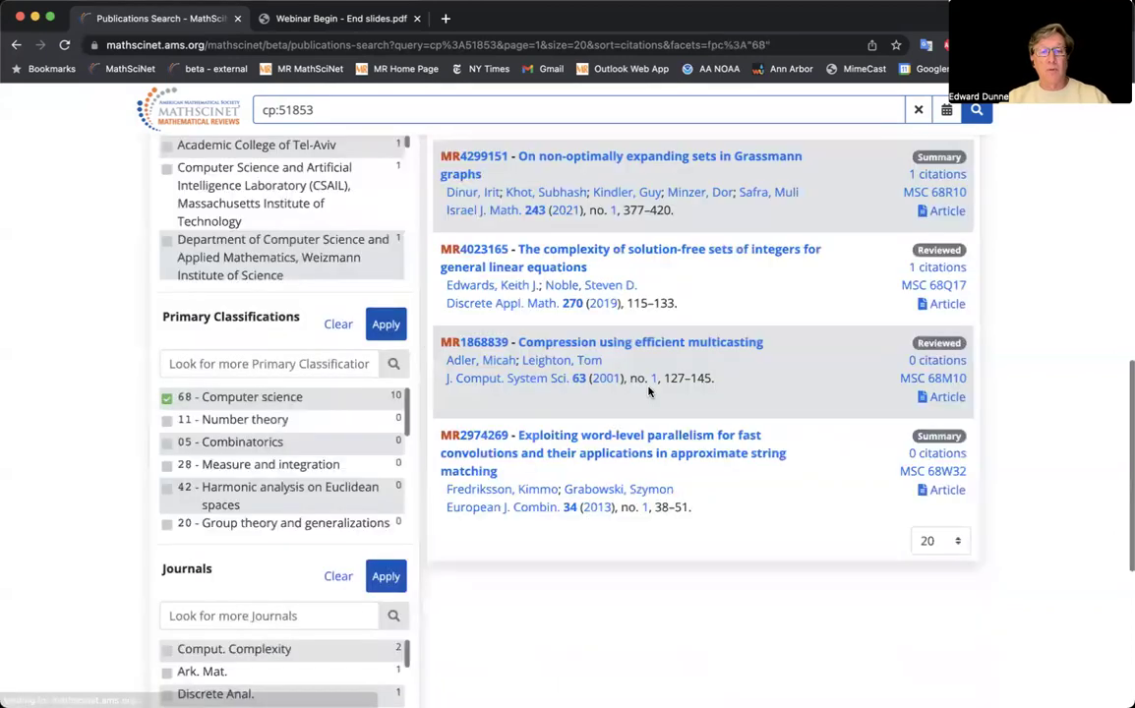
Look through the computer science papers citing "On certain sets of integers", checking their titles, journals, citation counts and classifications.
scroll(650, 396, "up", 10)
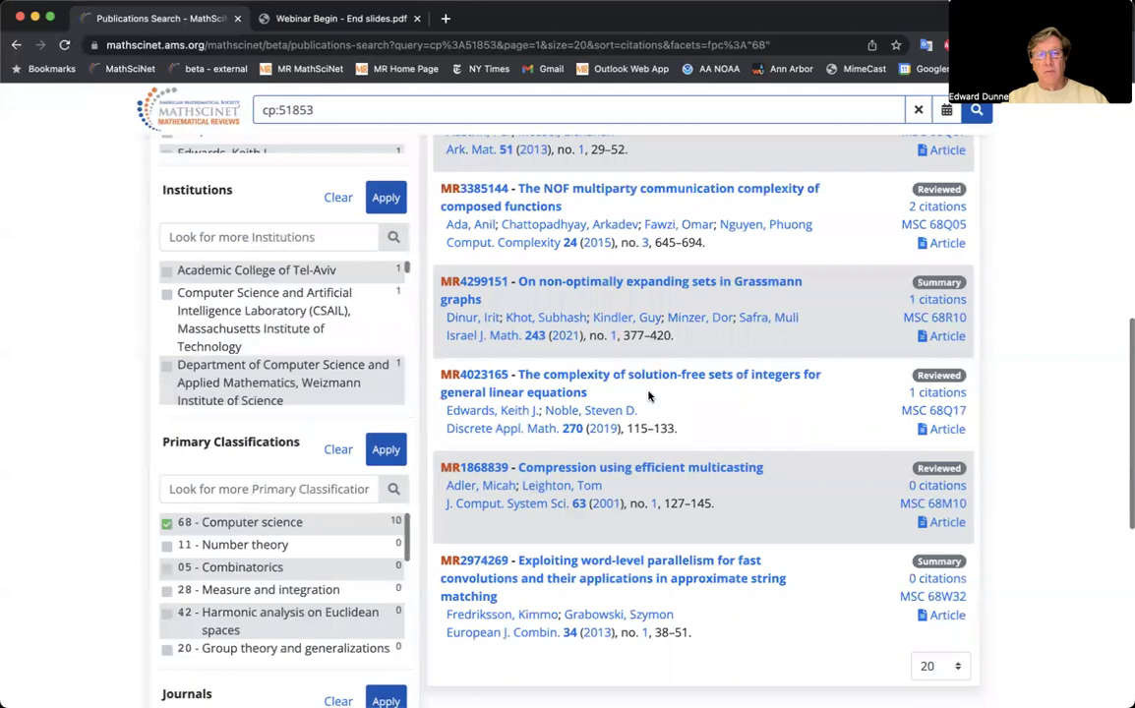
scroll(649, 395, "up", 2)
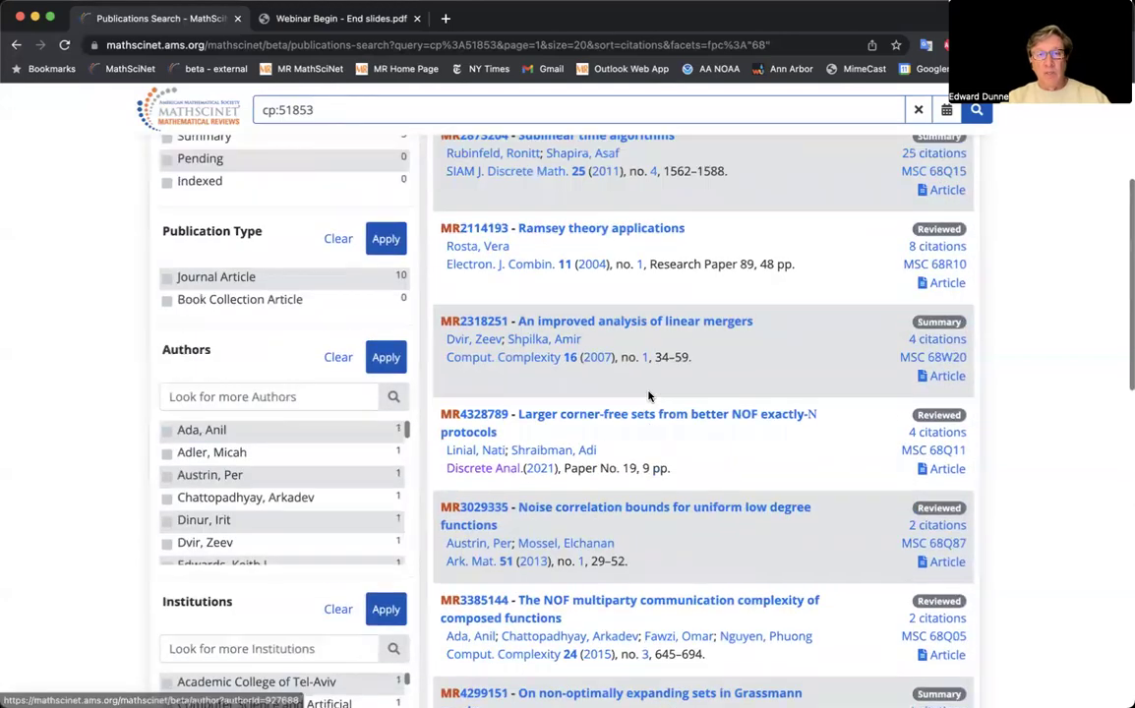
scroll(649, 395, "up", 1)
scroll(610, 340, "up", 1)
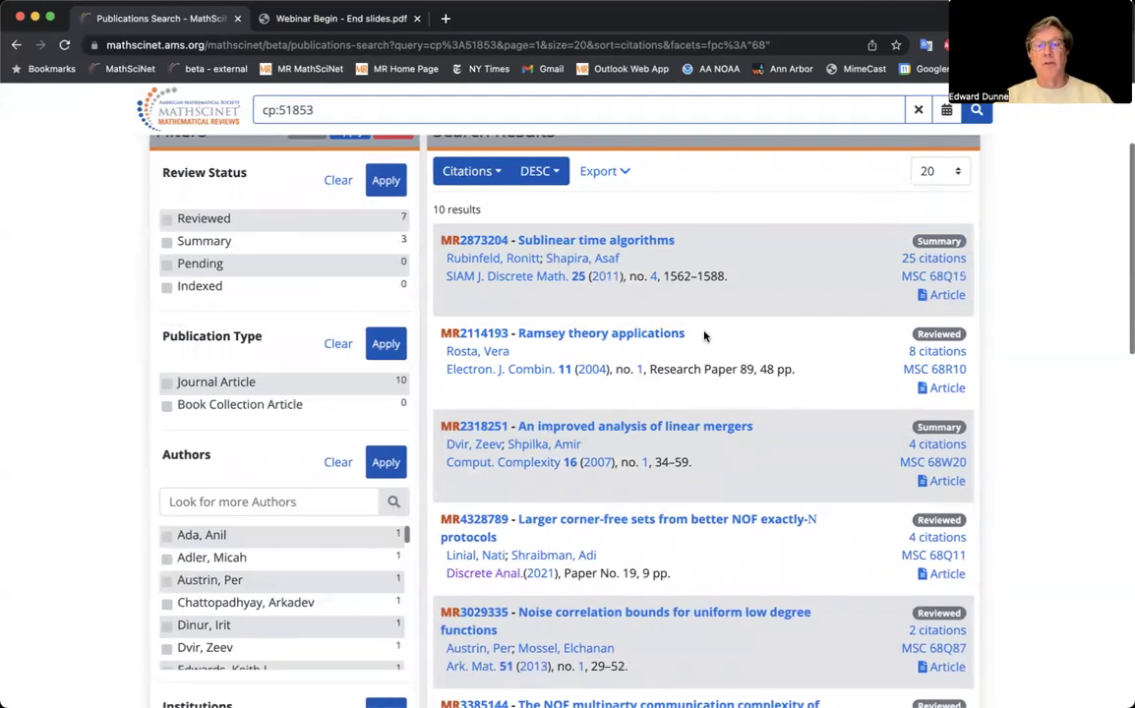
scroll(705, 337, "down", 1)
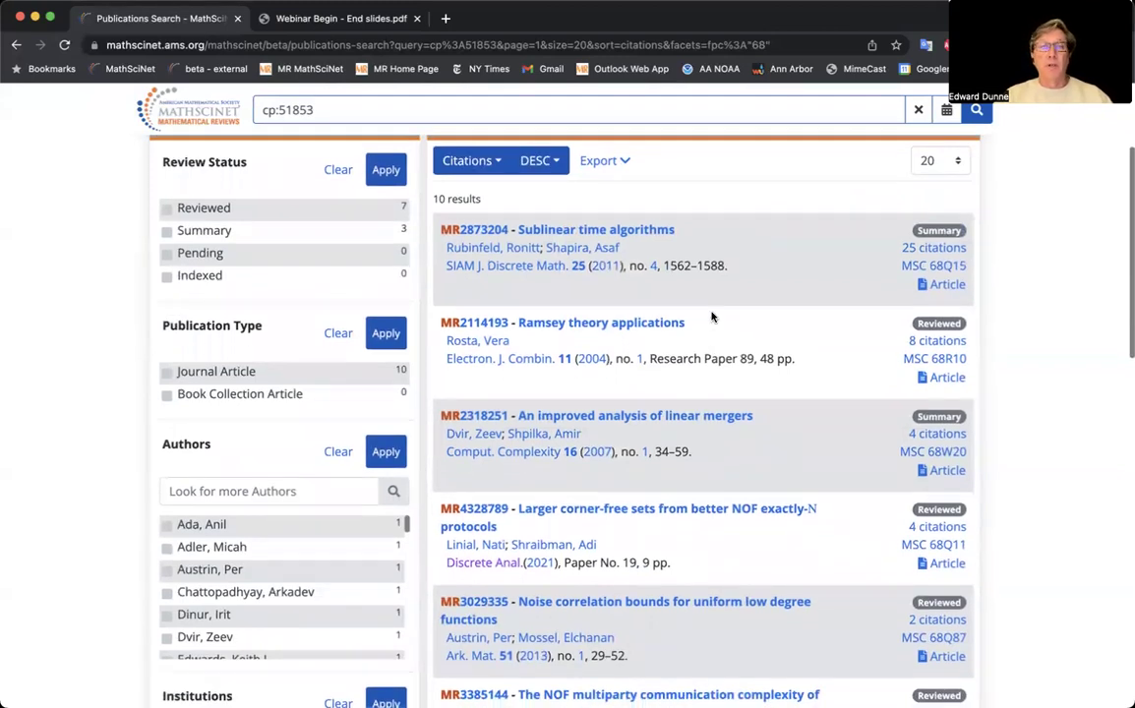
scroll(718, 326, "down", 5)
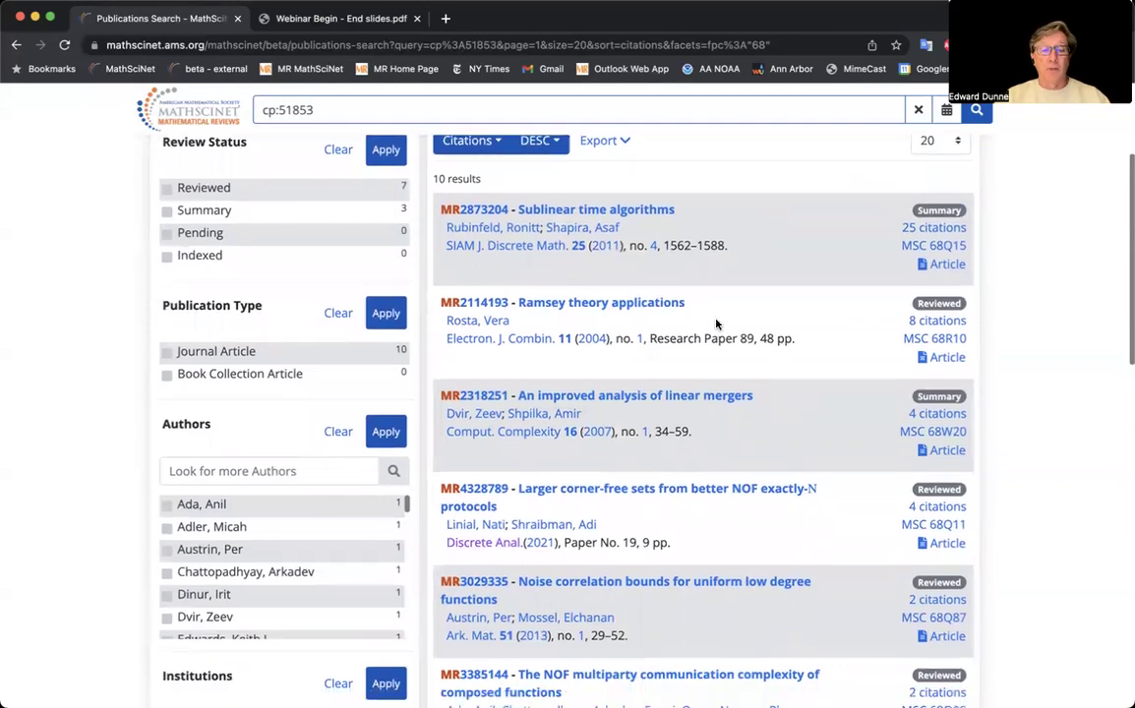
scroll(716, 324, "down", 7)
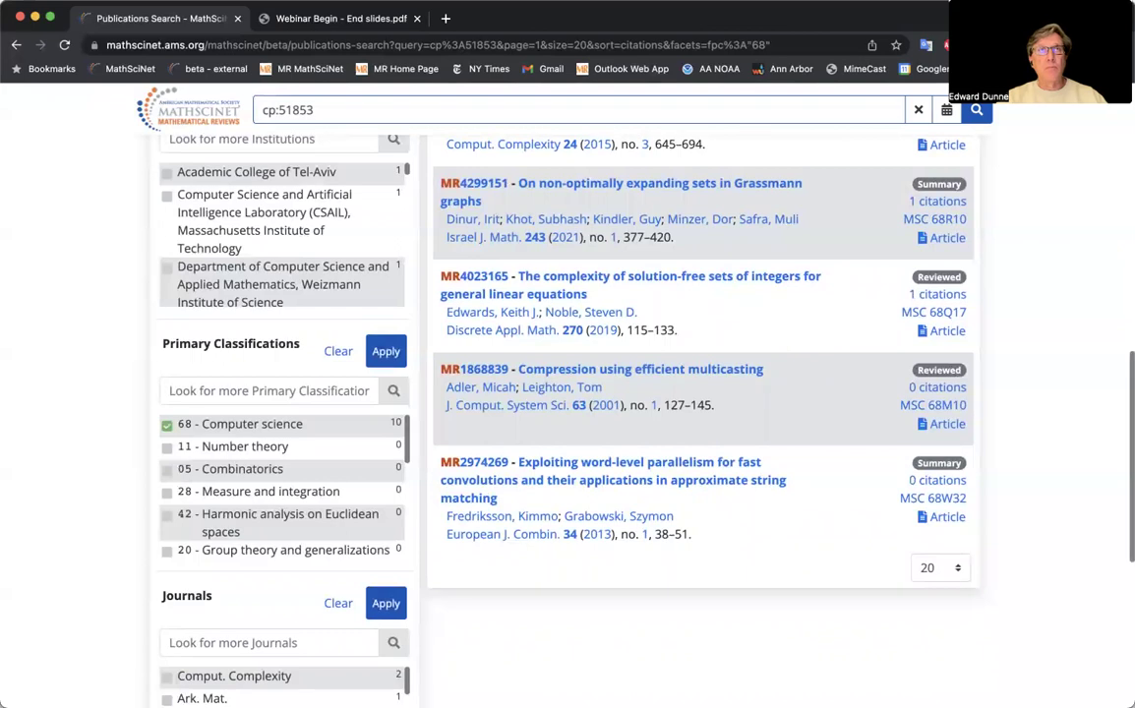
scroll(94, 108, "up", 2)
Start a fresh publications search with the Anywhere field set to arithmetic progression.
left_click(152, 108)
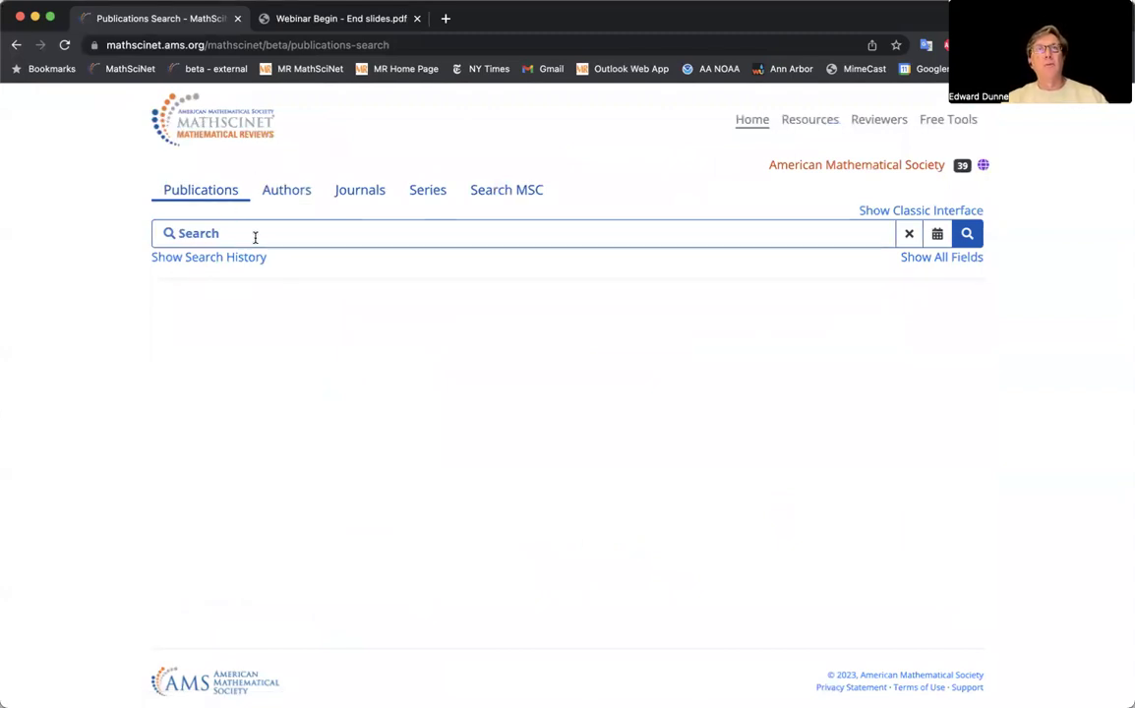
left_click(199, 232)
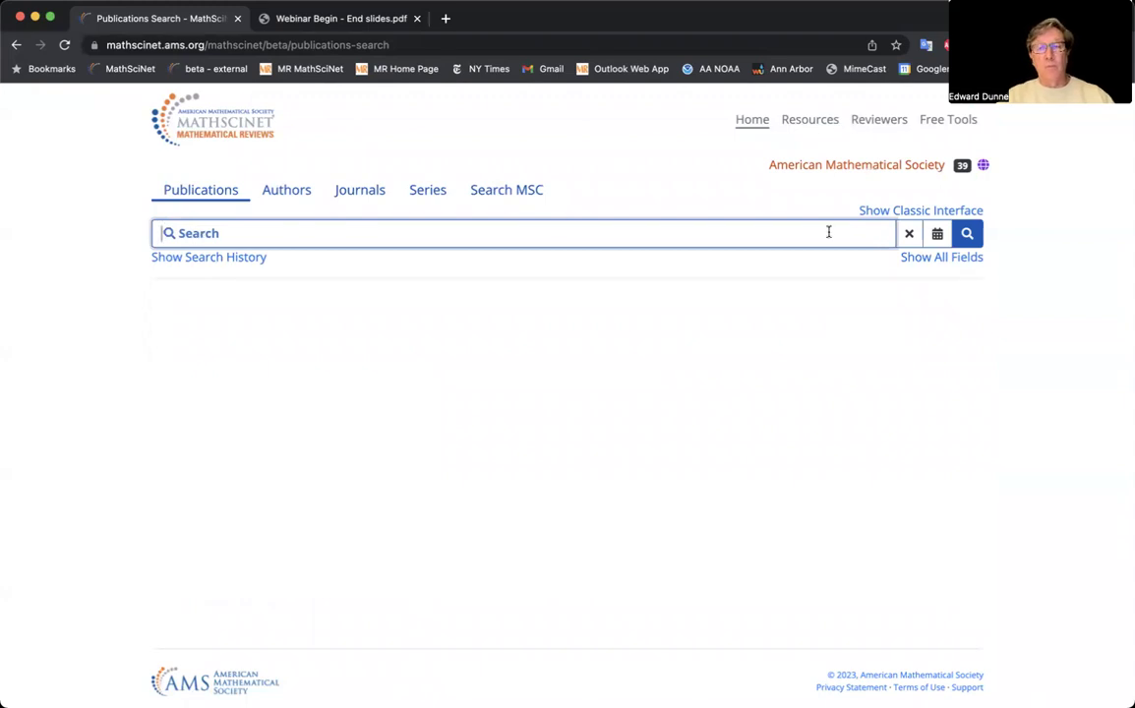
type("any")
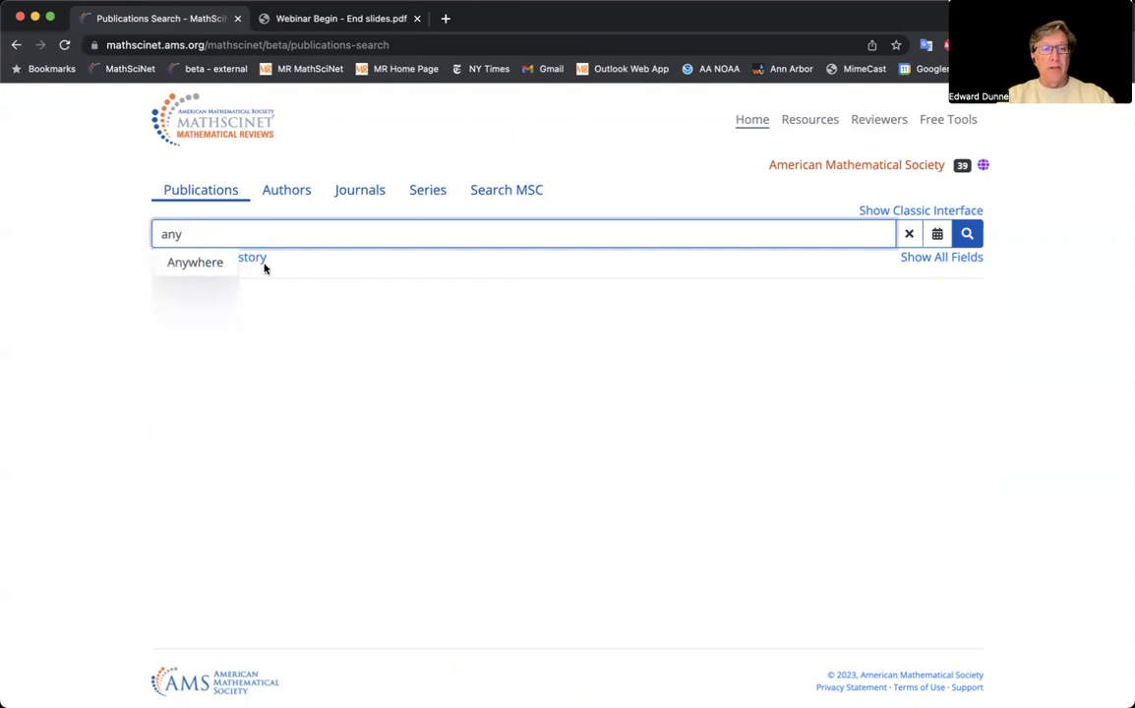
left_click(201, 262)
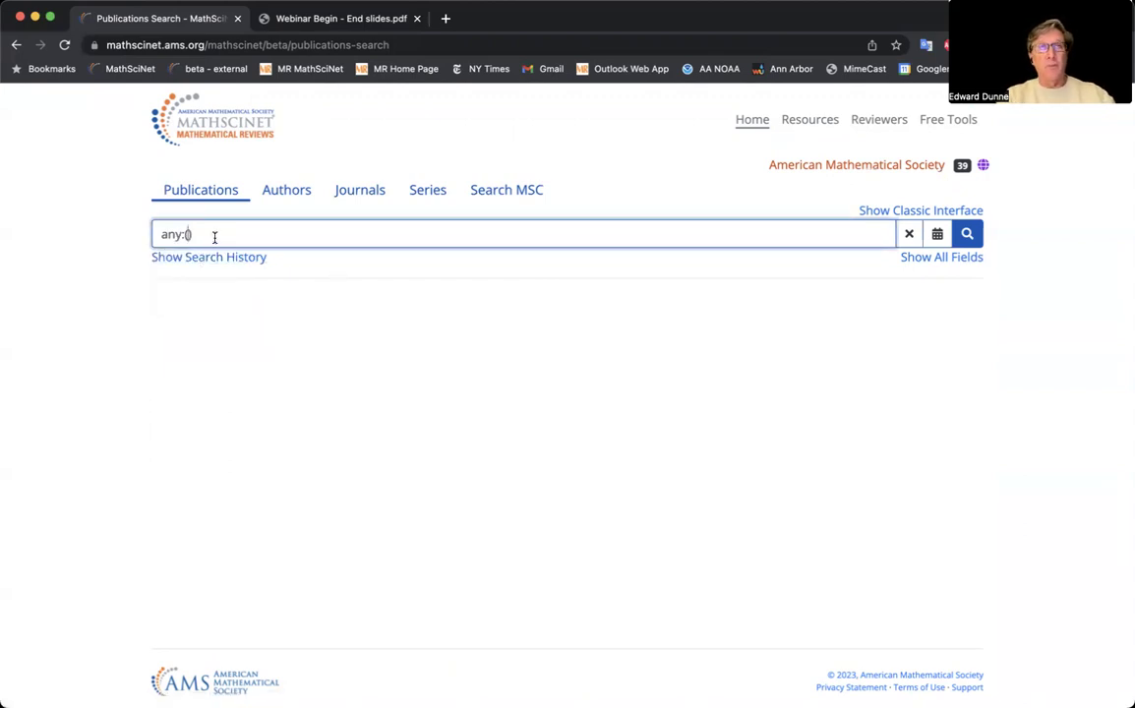
type("arithmetic progression")
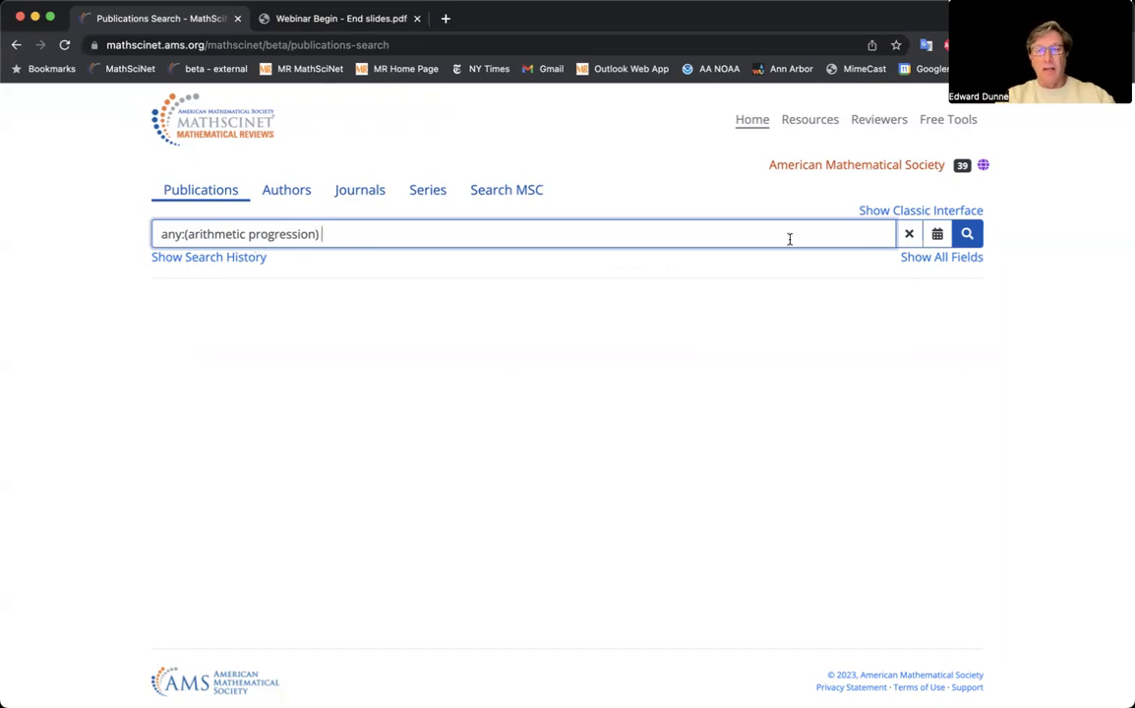
Add the Review field with the text three term to the query and run the search.
left_click(937, 257)
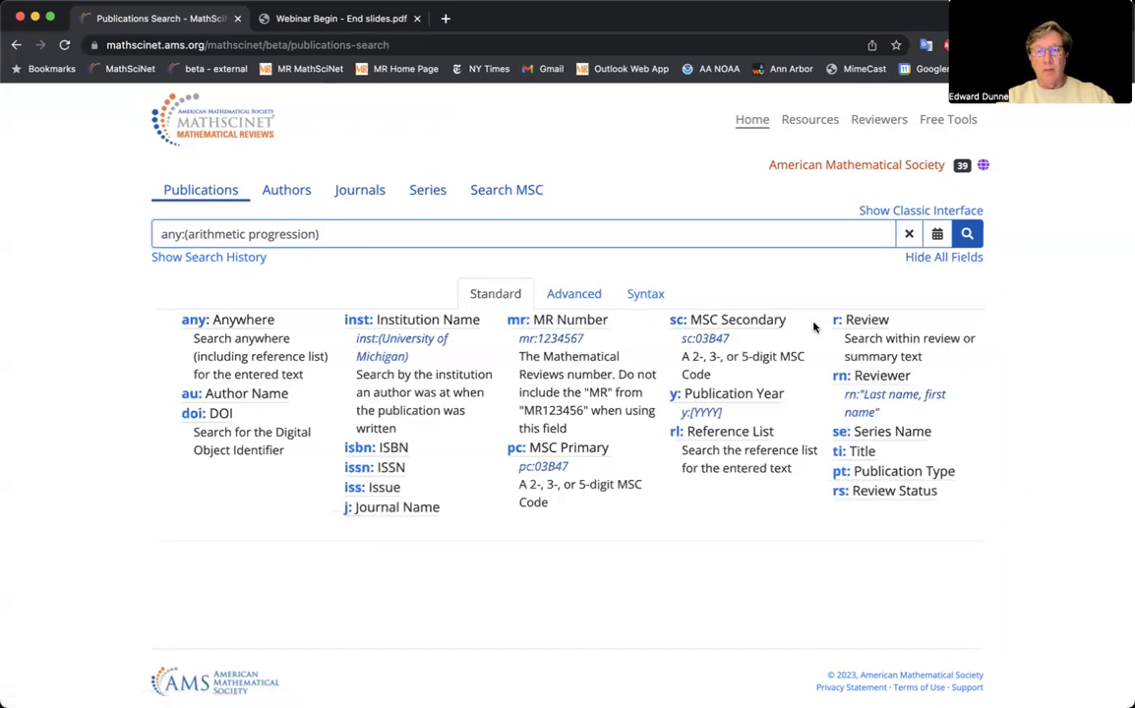
left_click(837, 321)
type("three term")
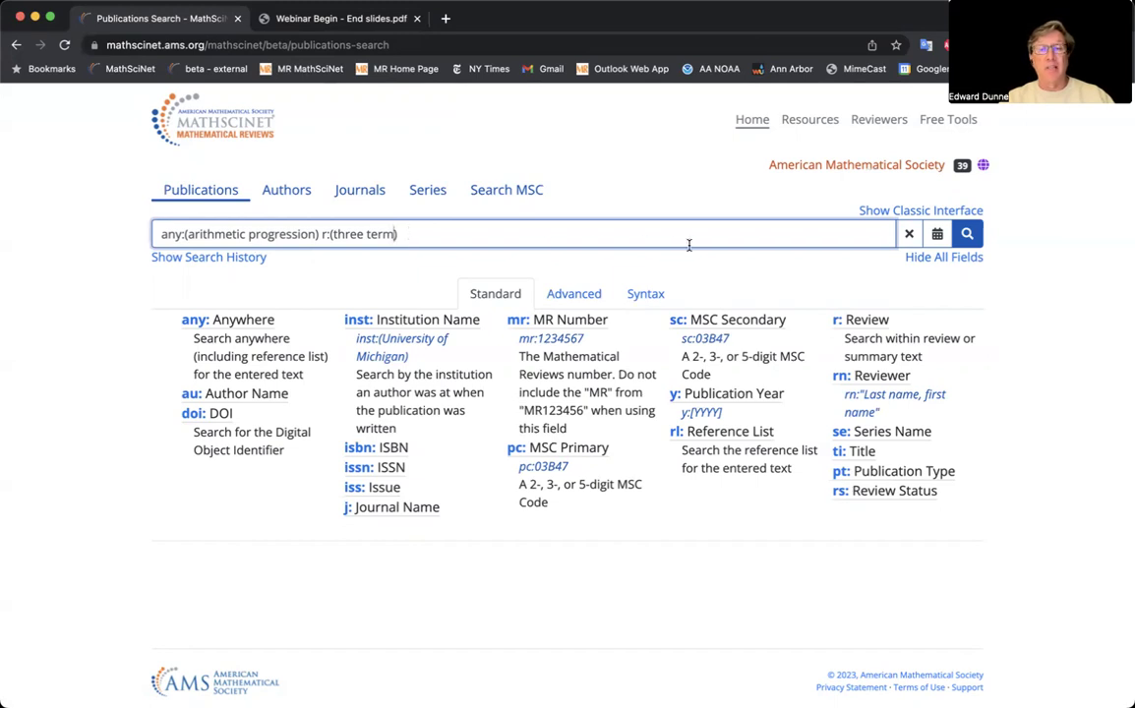
left_click(966, 234)
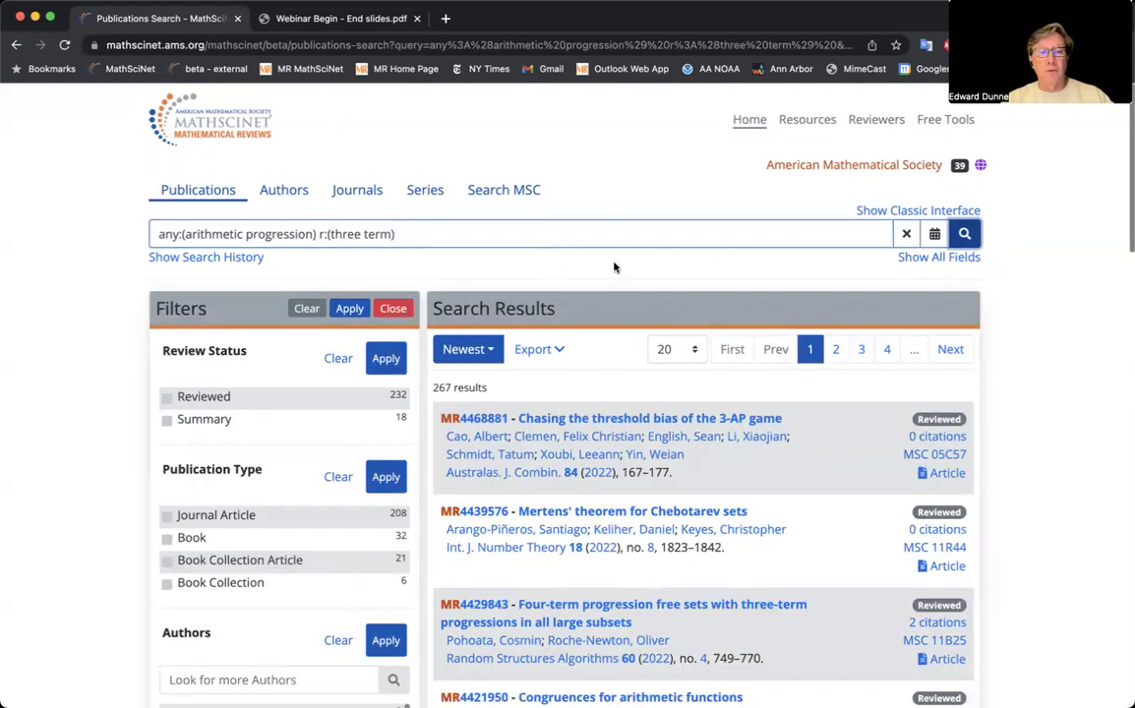
Filter the search results to the publication types Journal Article and Book Collection Article.
scroll(613, 265, "down", 3)
scroll(614, 266, "down", 8)
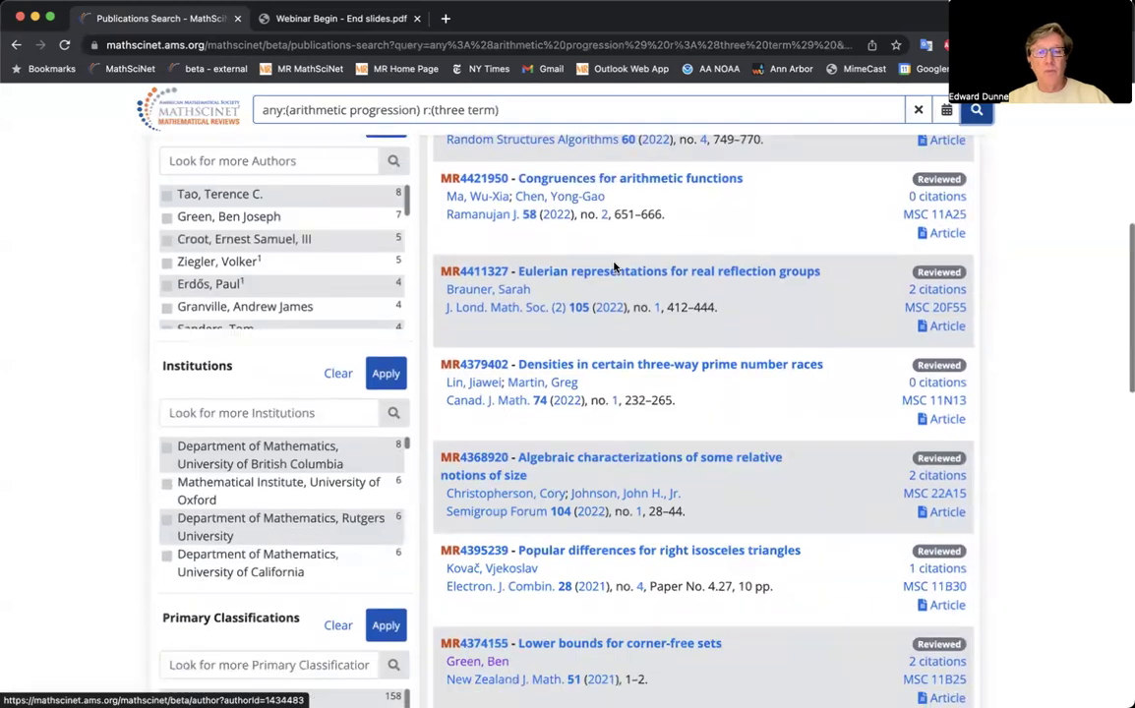
scroll(613, 267, "up", 10)
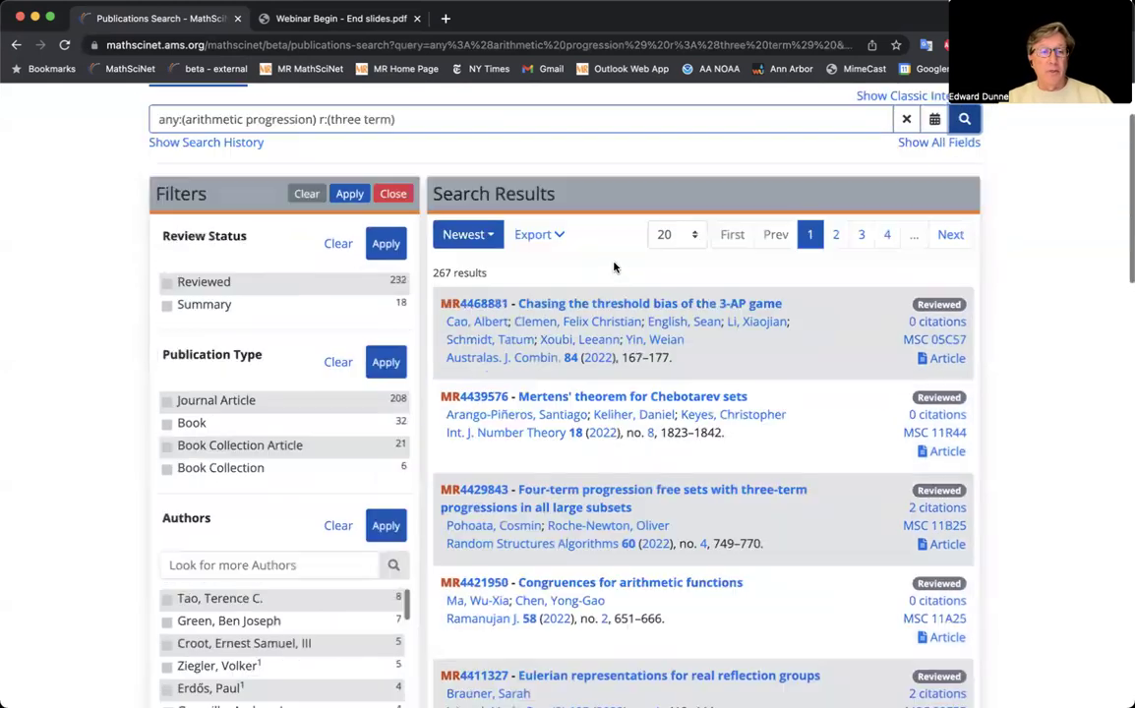
left_click(166, 401)
left_click(166, 446)
left_click(386, 362)
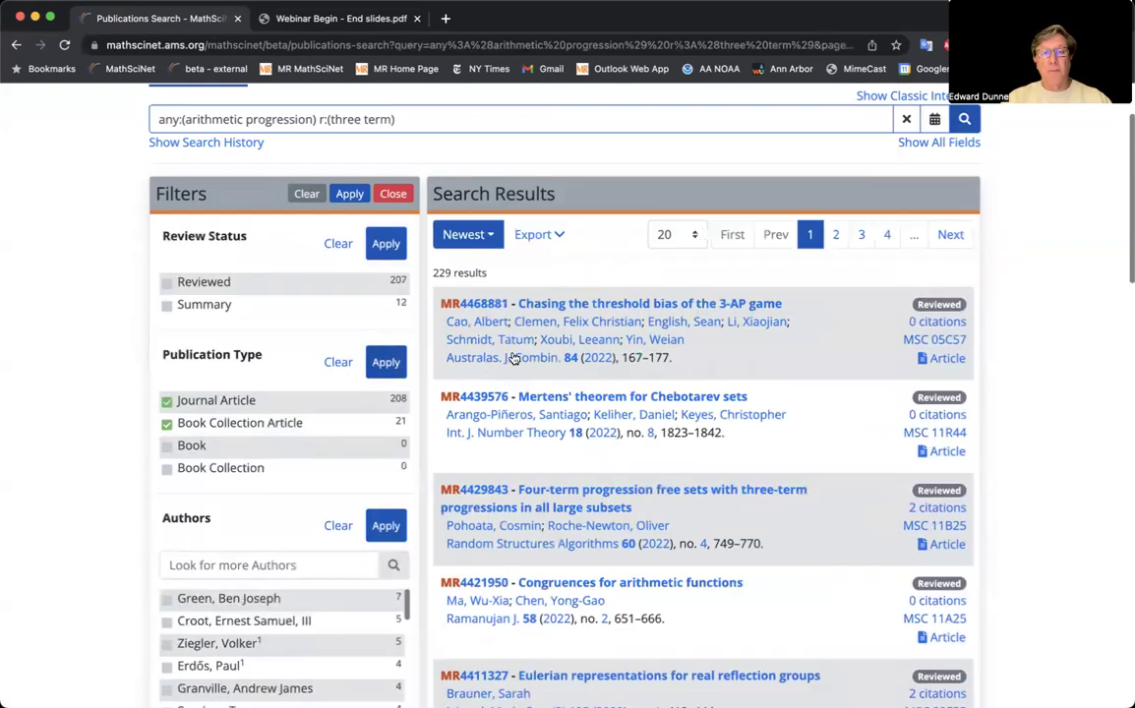
Sort the filtered results by oldest, switch the order to citations, and look over the most-cited papers.
left_click(460, 234)
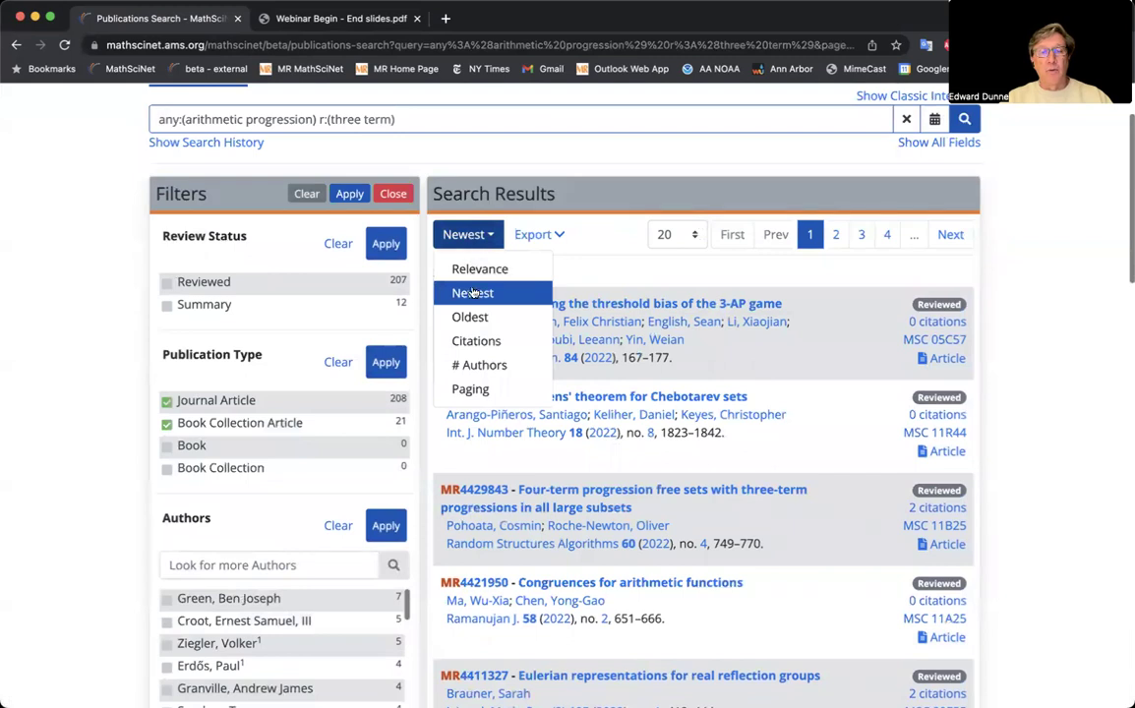
left_click(470, 317)
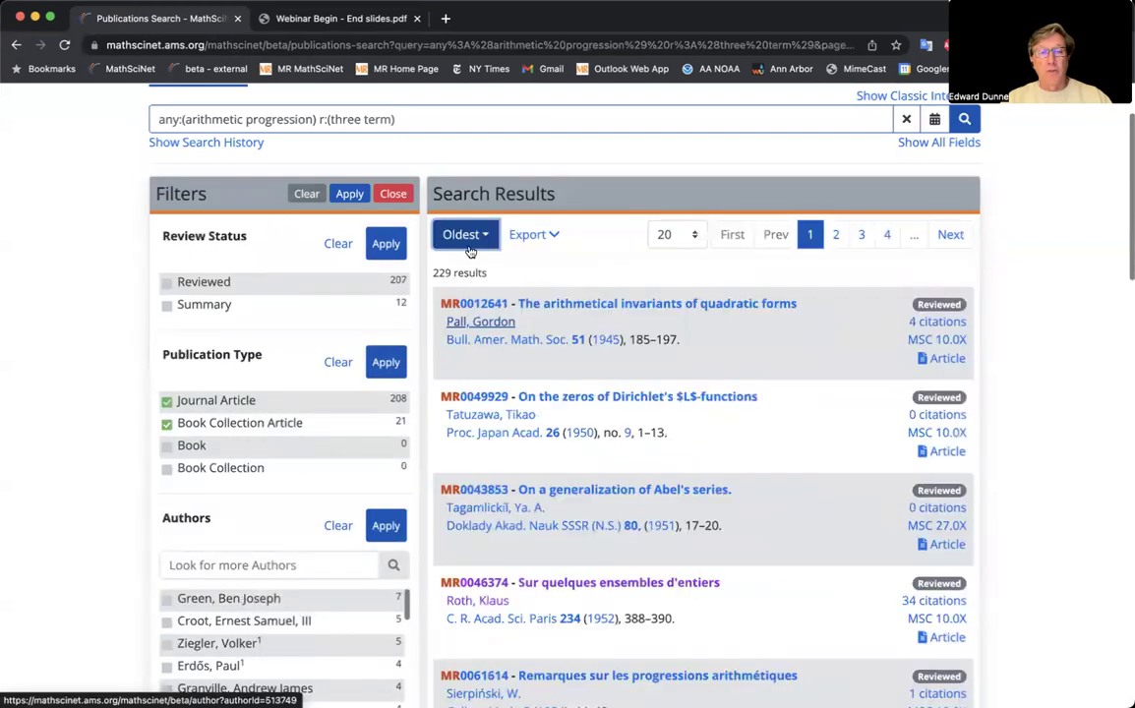
left_click(464, 236)
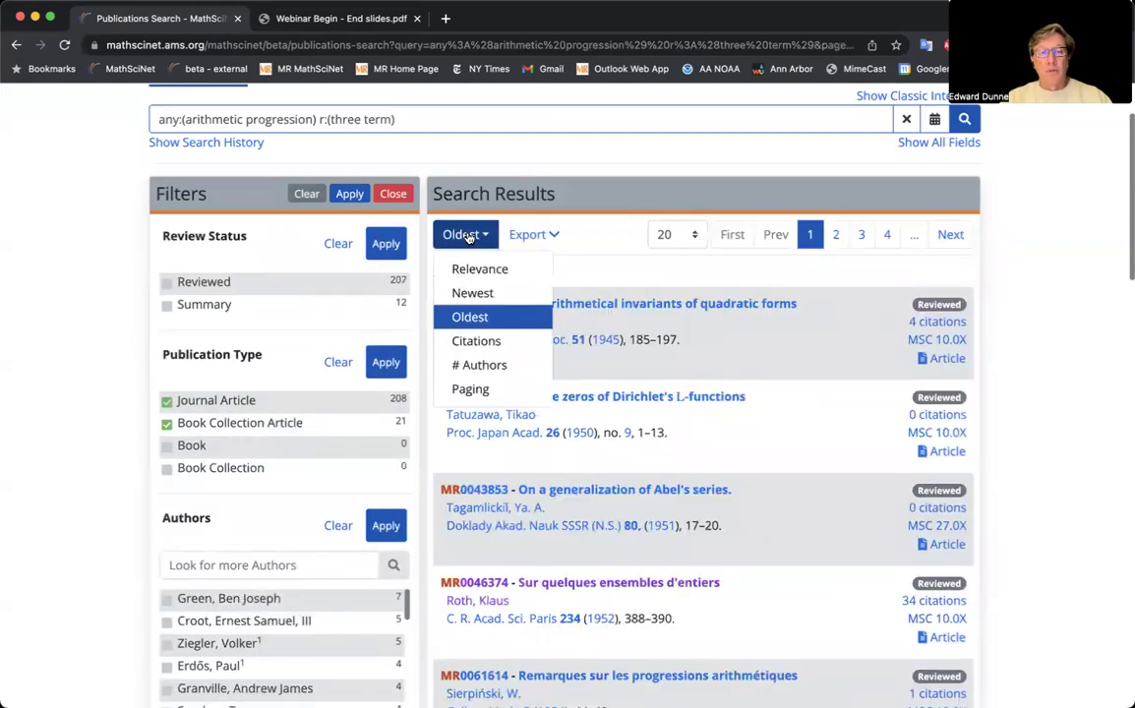
left_click(466, 341)
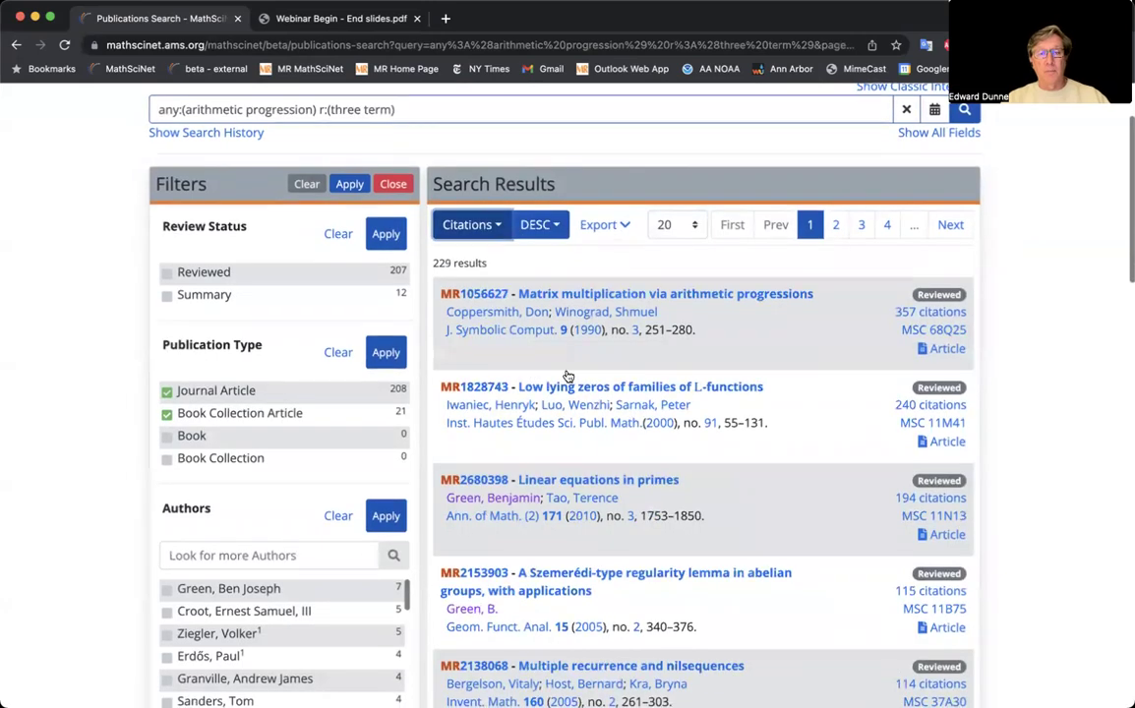
scroll(568, 377, "down", 3)
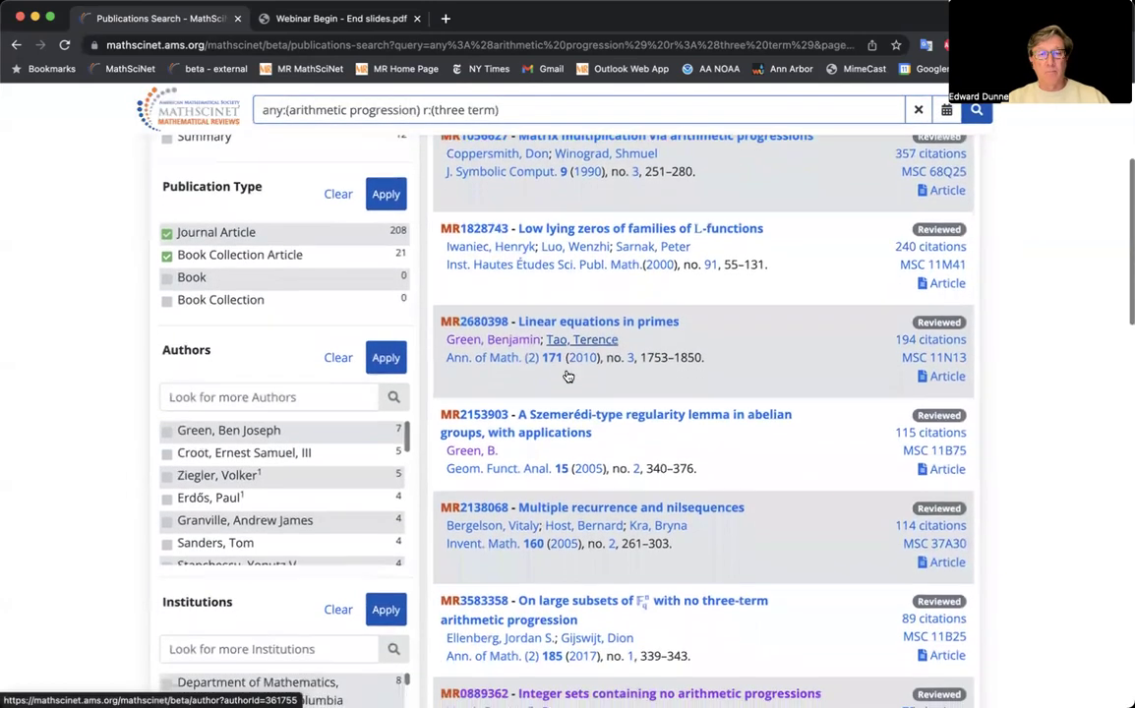
scroll(568, 377, "down", 2)
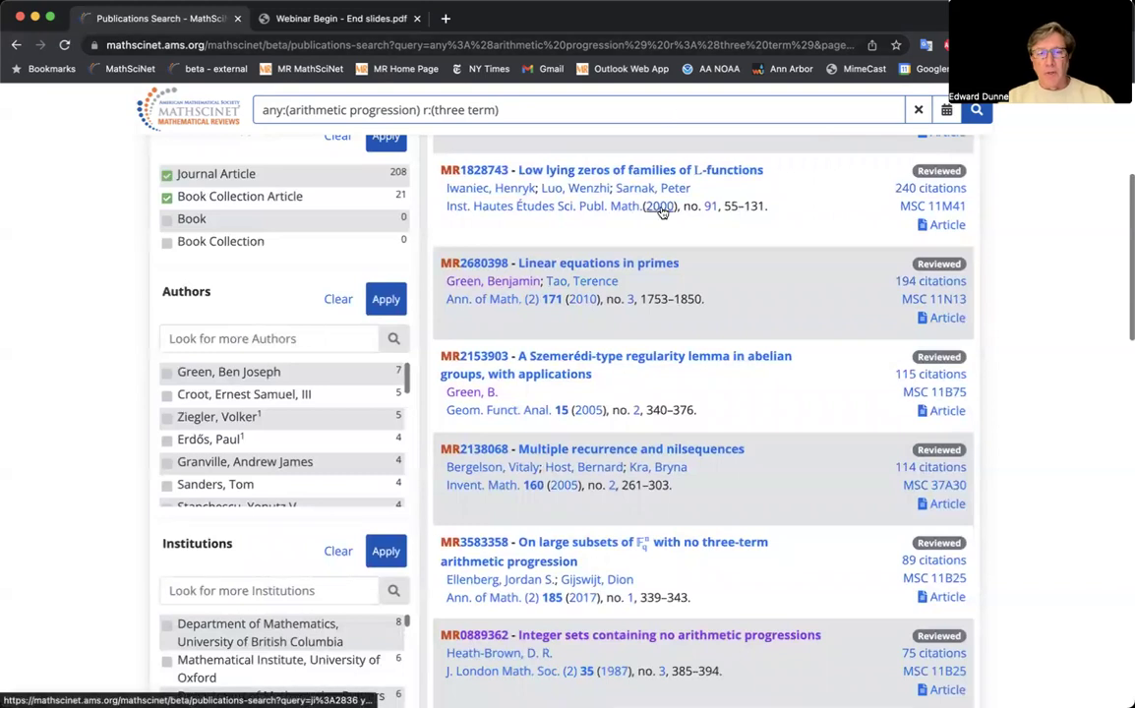
scroll(662, 210, "up", 1)
scroll(662, 211, "up", 4)
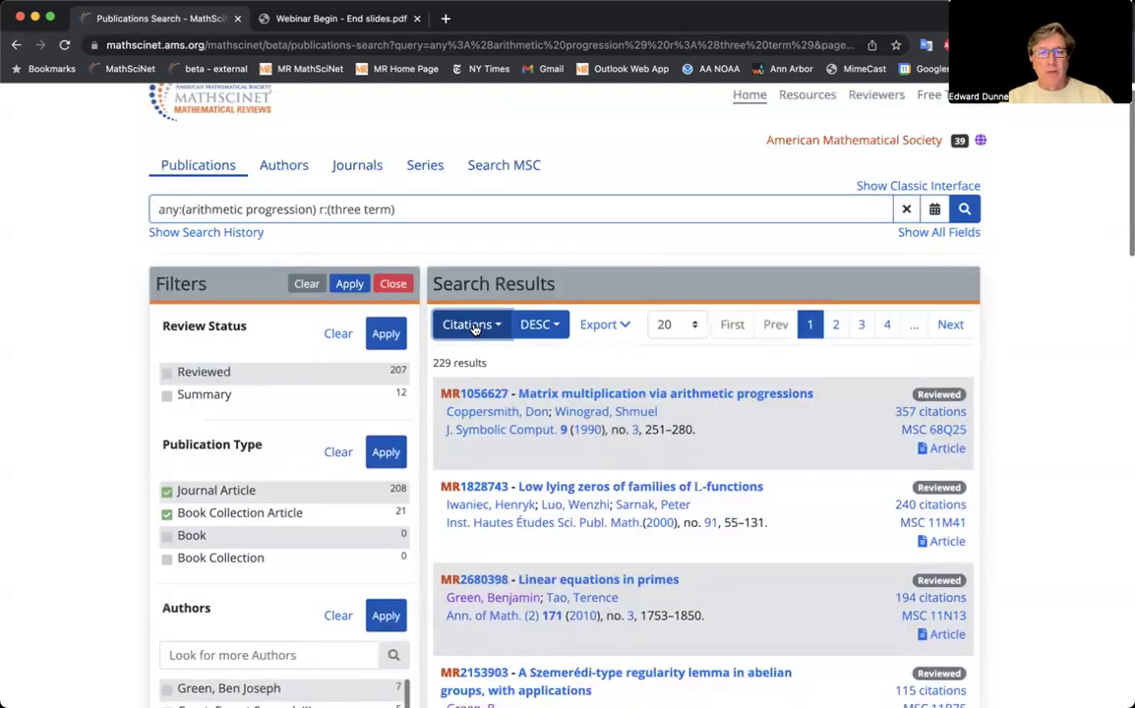
Change the sort order of the results to oldest and view the earliest papers.
left_click(472, 325)
left_click(464, 406)
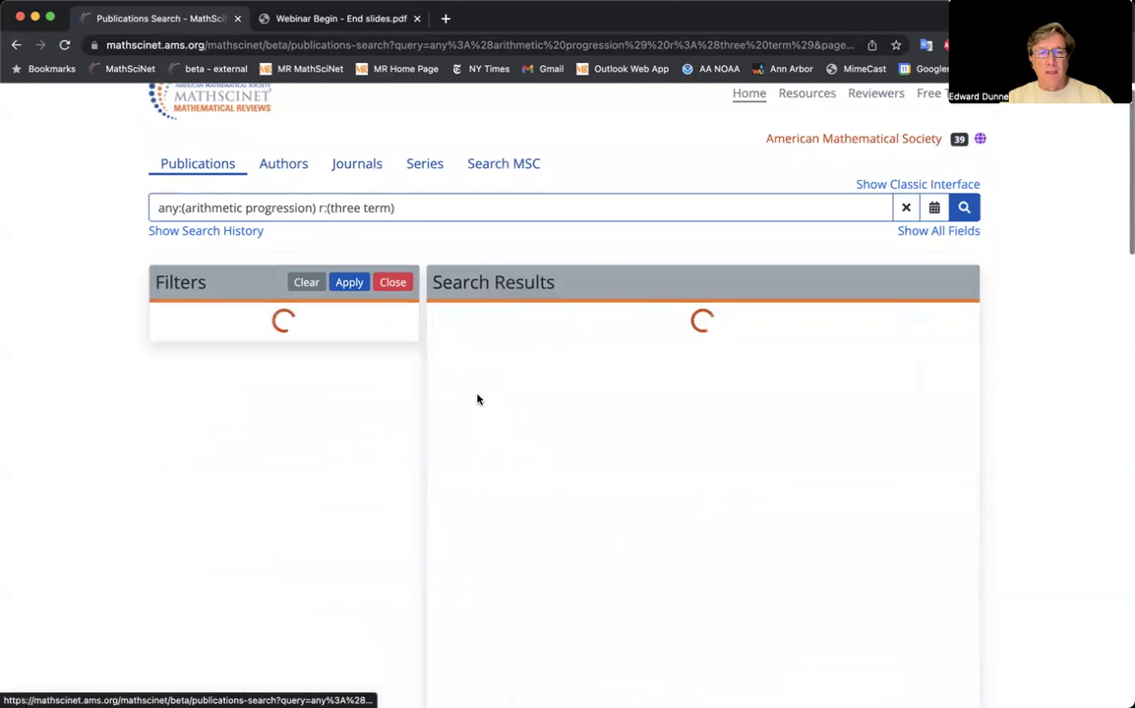
scroll(604, 250, "down", 1)
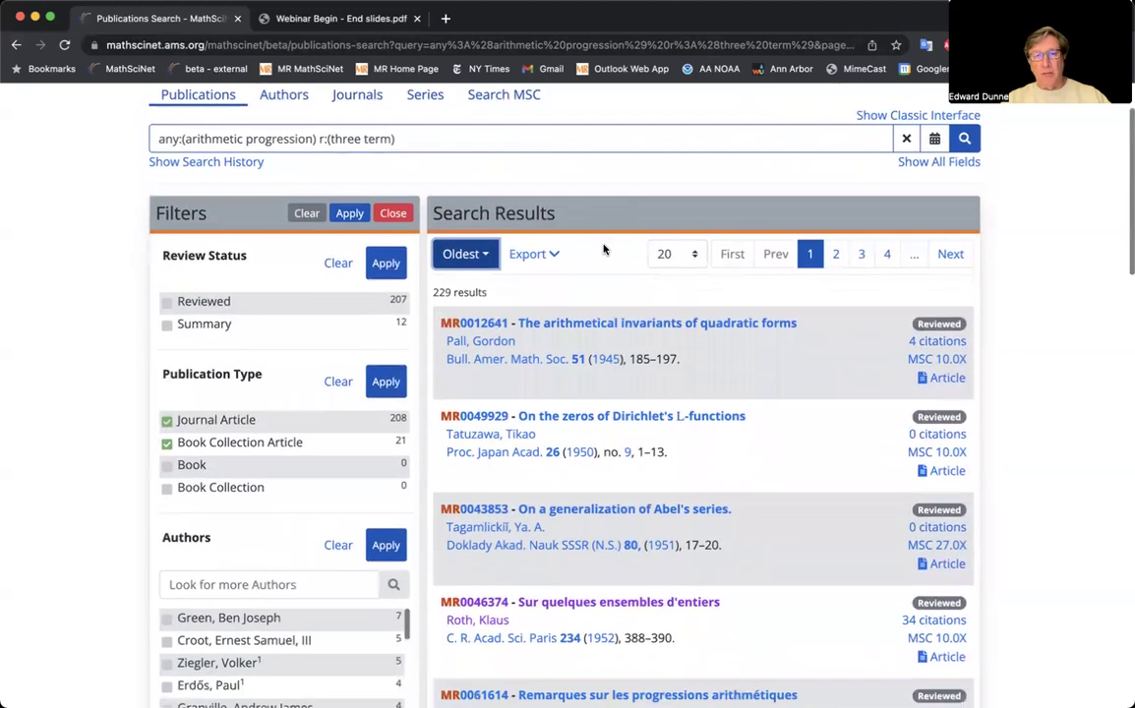
scroll(605, 250, "down", 1)
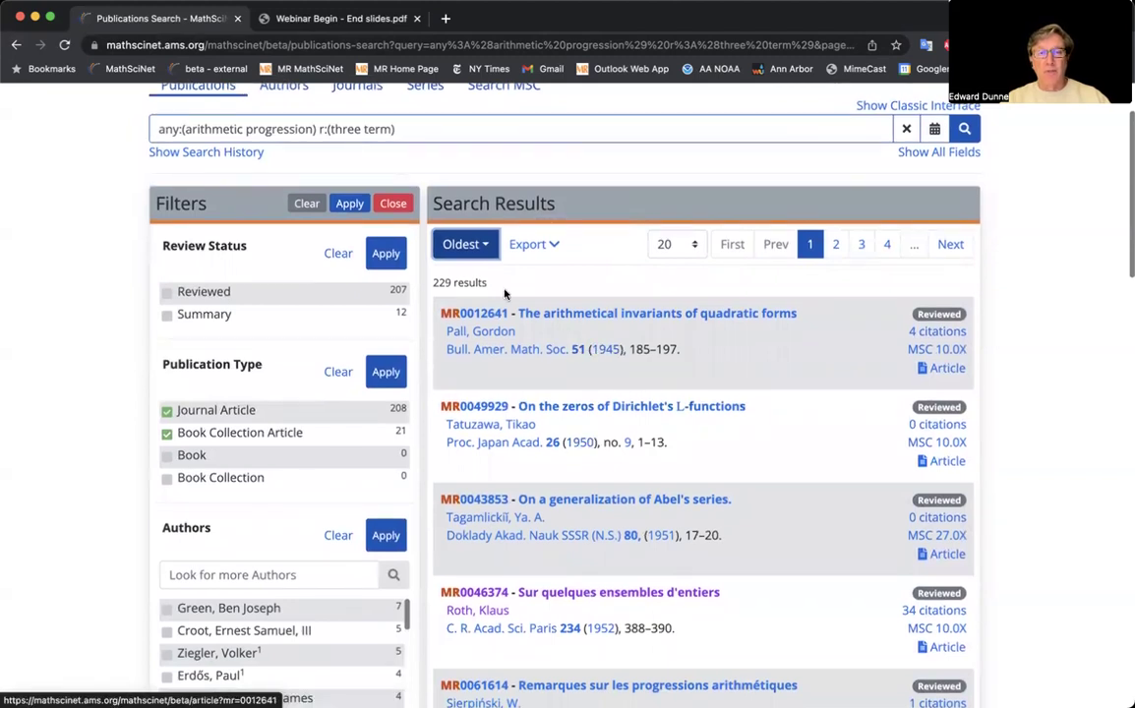
Sort the results by citations again and place the cursor at the end of the search query.
left_click(462, 244)
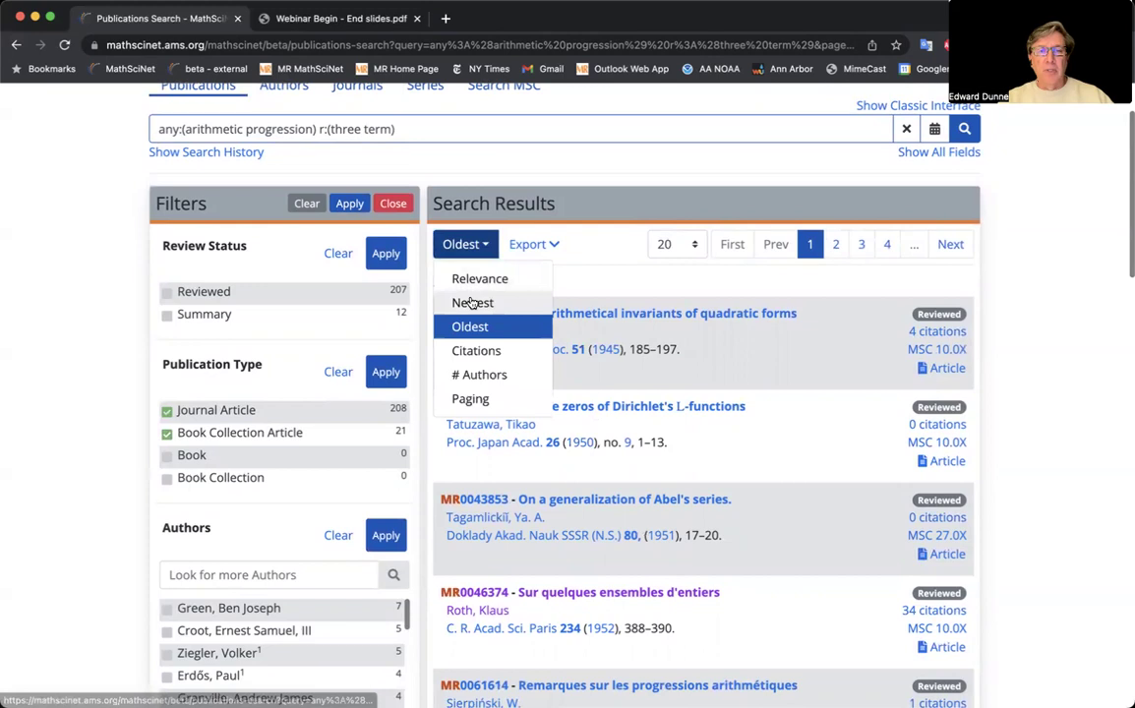
left_click(476, 351)
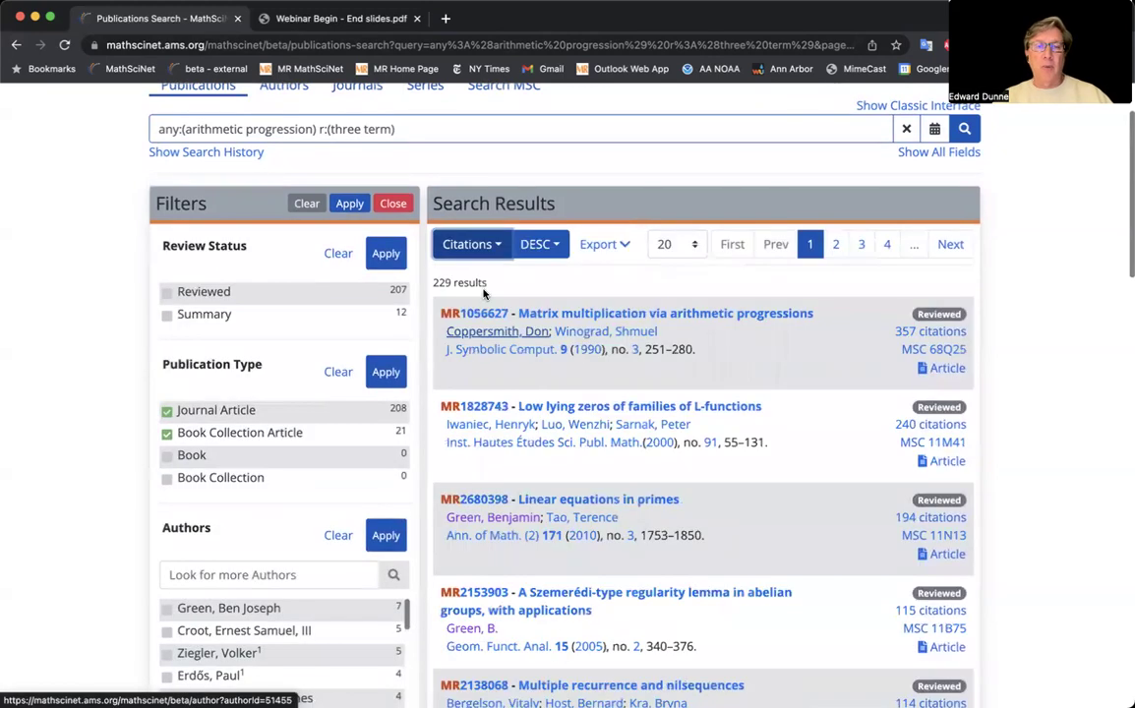
left_click(428, 129)
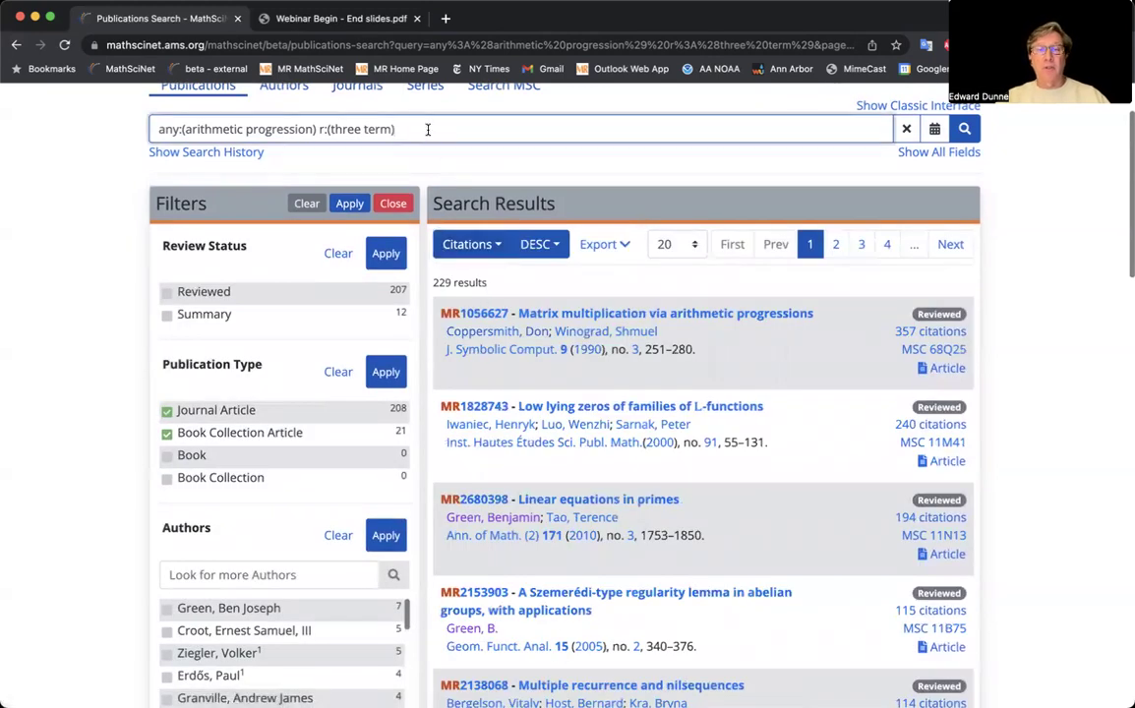
scroll(425, 177, "up", 3)
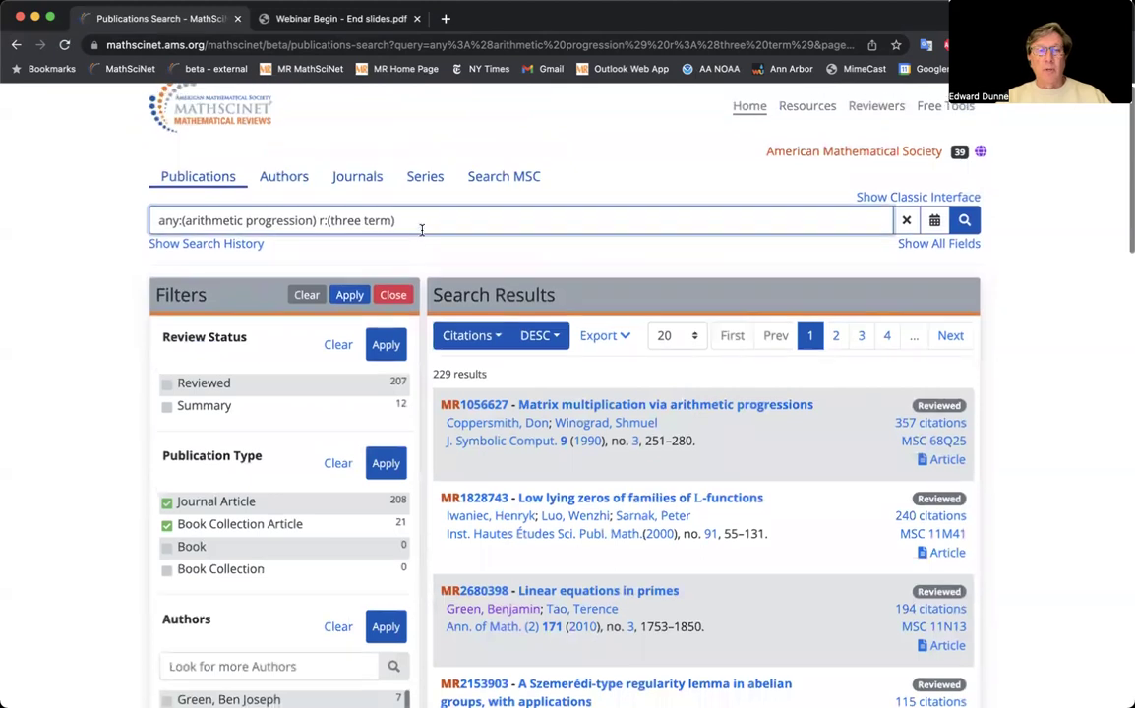
Add the publication year range [2000 2023] to the search query and run the search.
scroll(422, 230, "down", 1)
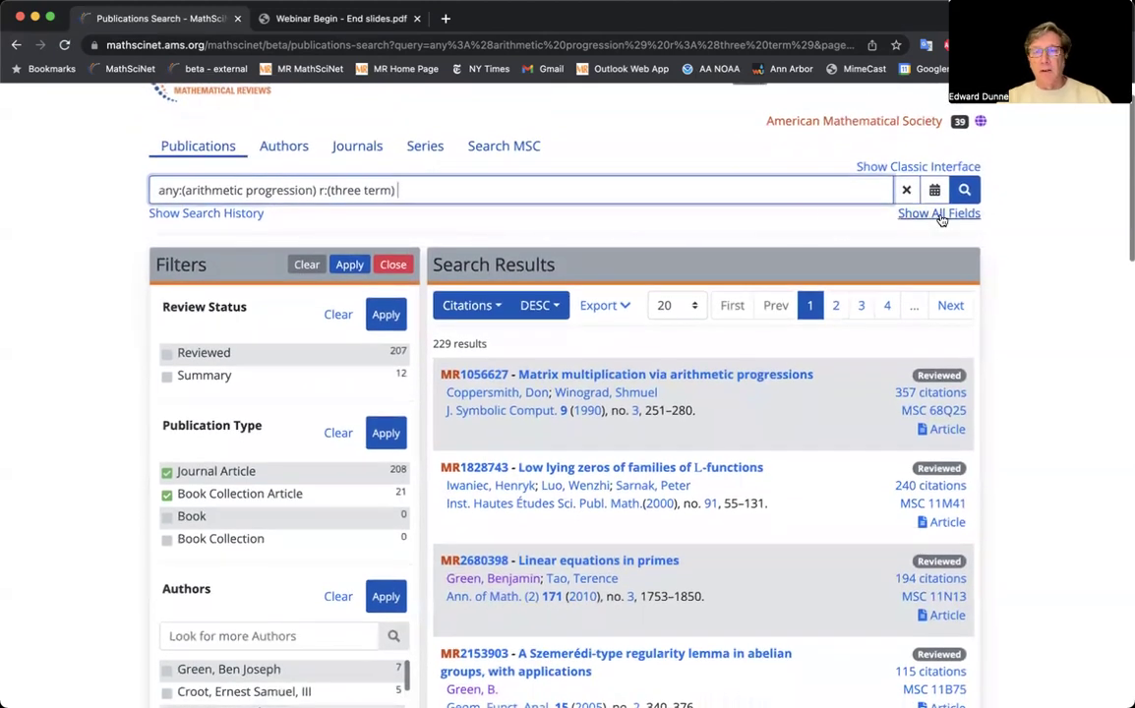
left_click(940, 217)
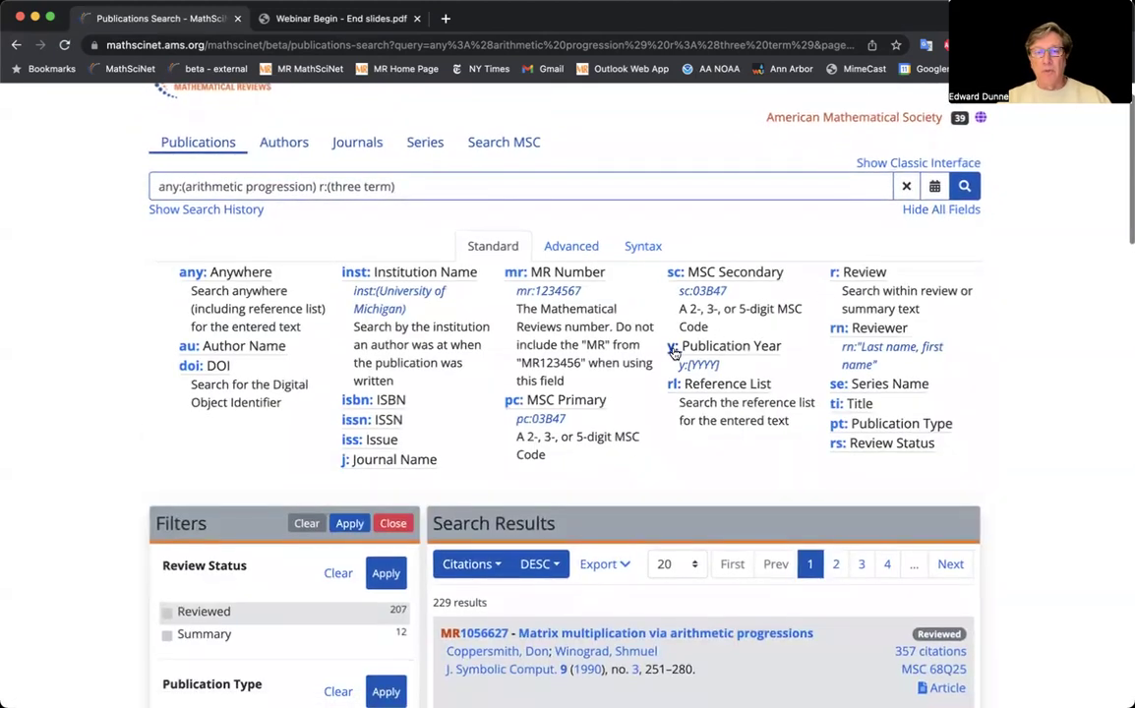
left_click(674, 350)
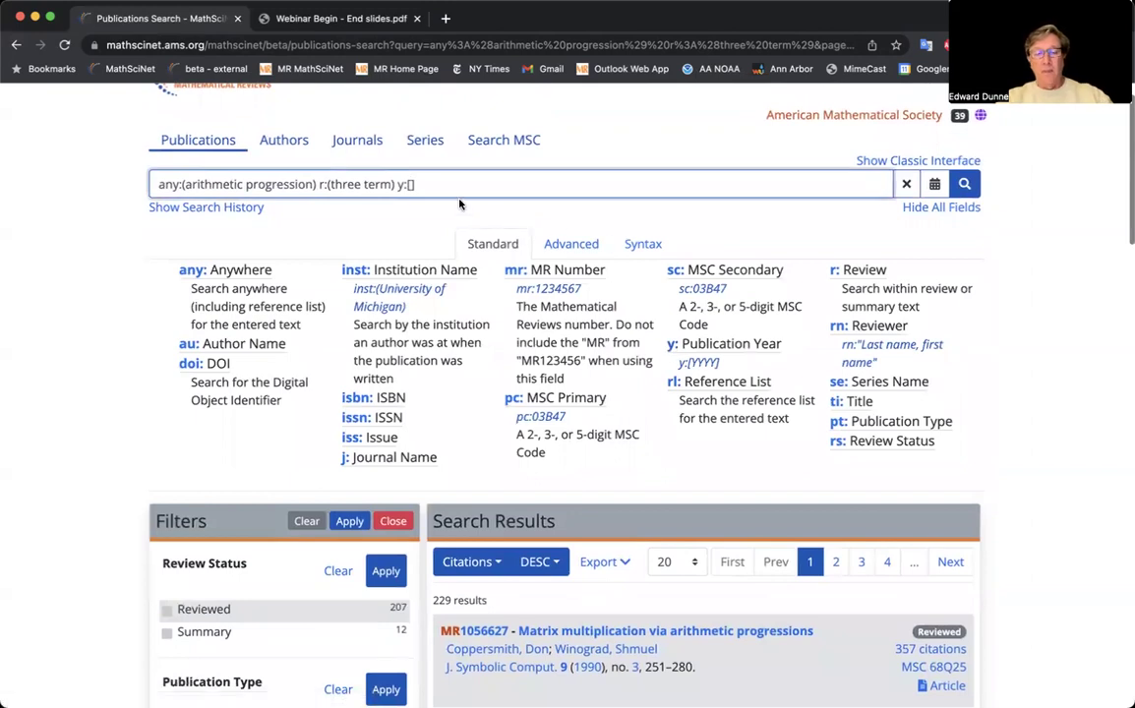
type("2000")
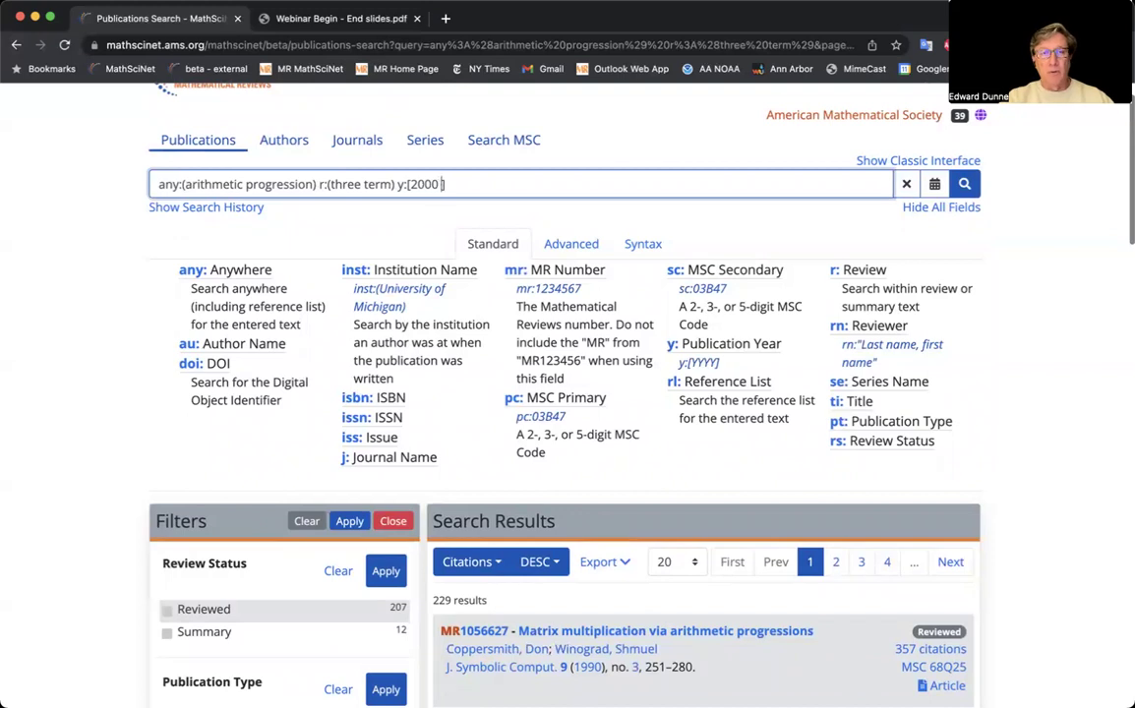
type(" 2023")
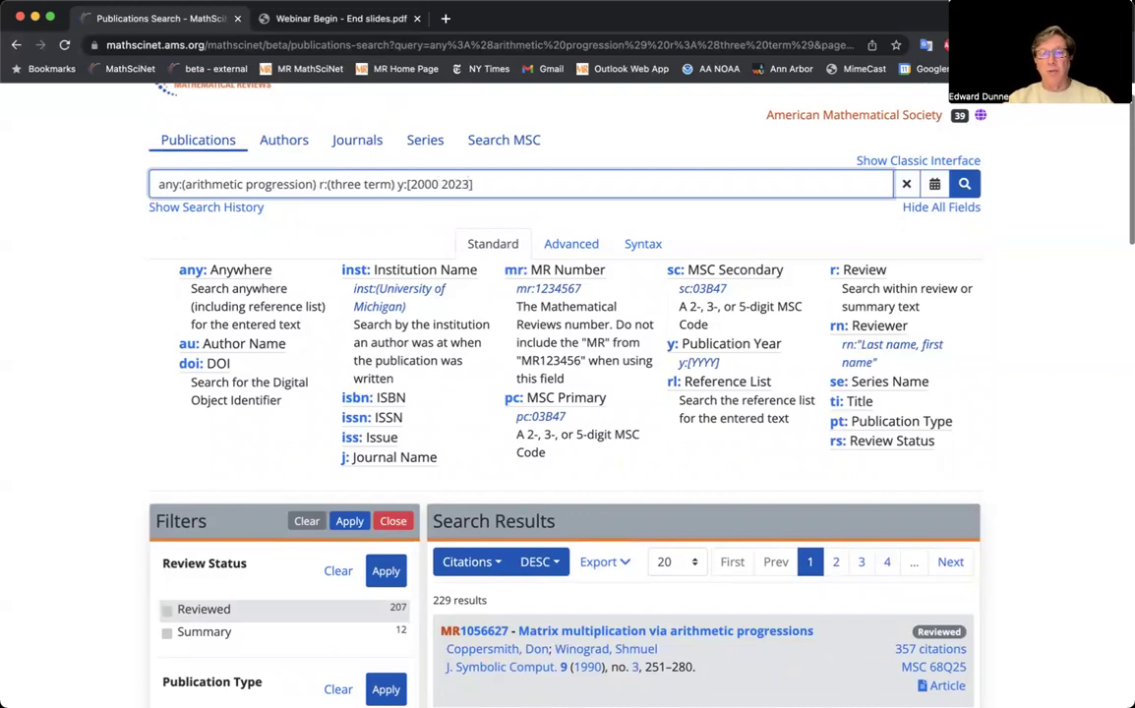
left_click(965, 185)
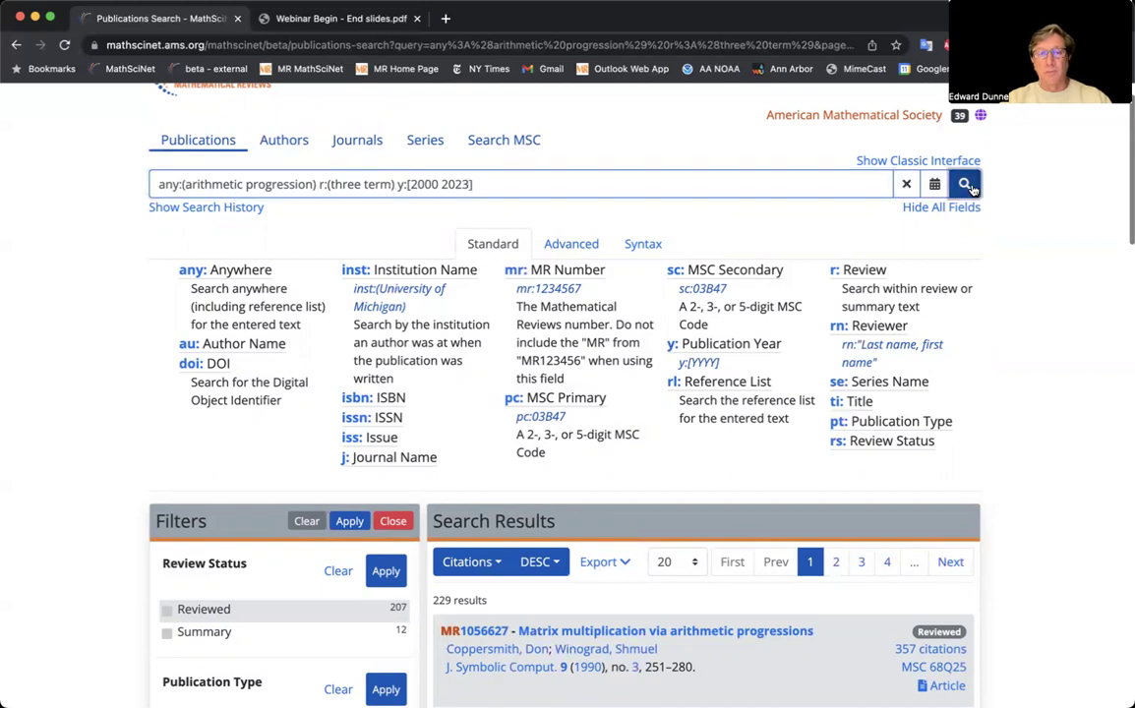
Look over the most-cited publications and the available filters in the year-restricted search results.
scroll(746, 227, "down", 3)
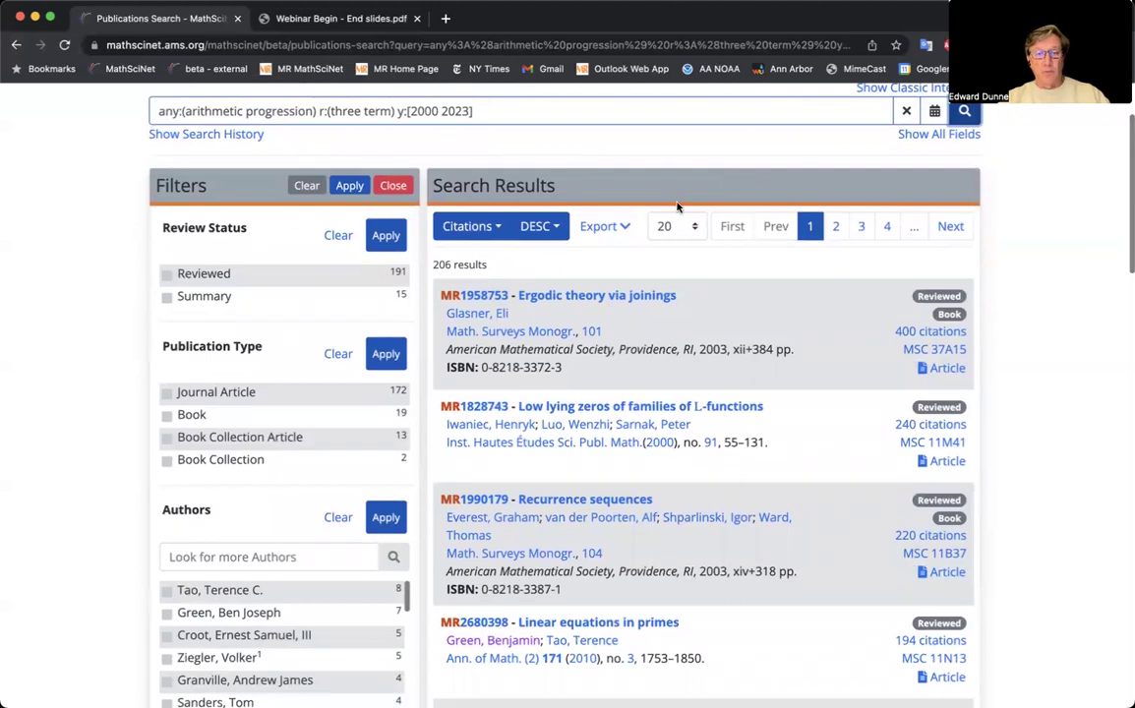
scroll(677, 207, "down", 2)
scroll(677, 207, "down", 1)
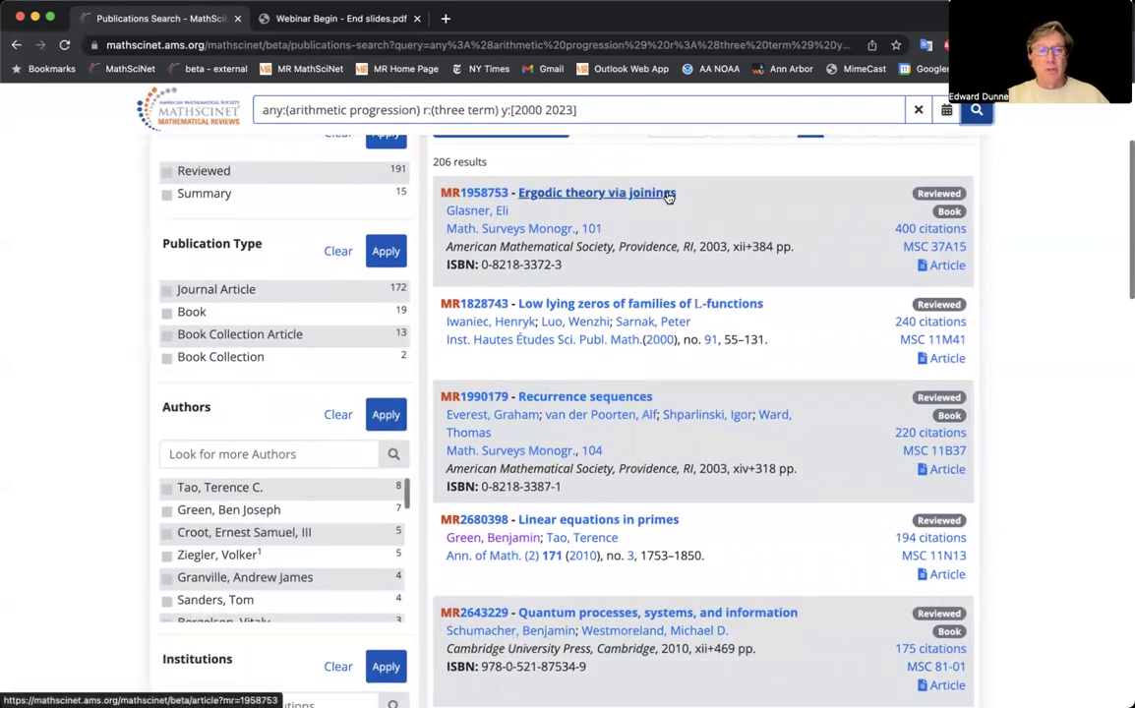
scroll(668, 197, "down", 6)
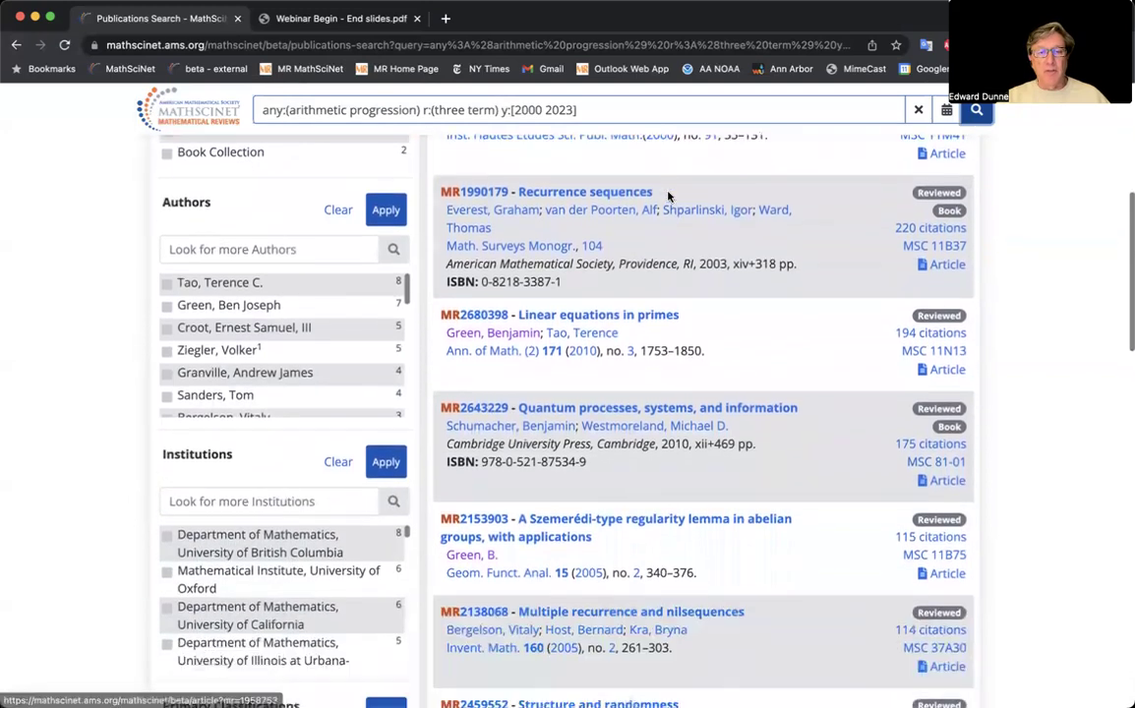
scroll(668, 197, "down", 4)
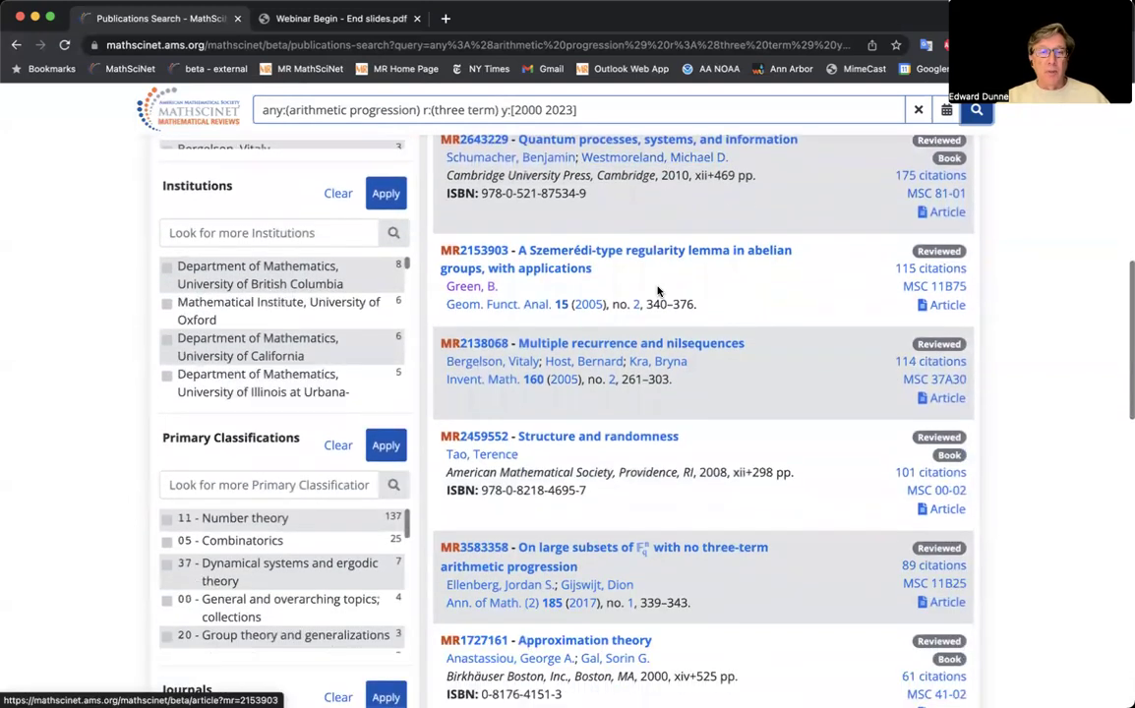
scroll(577, 367, "down", 4)
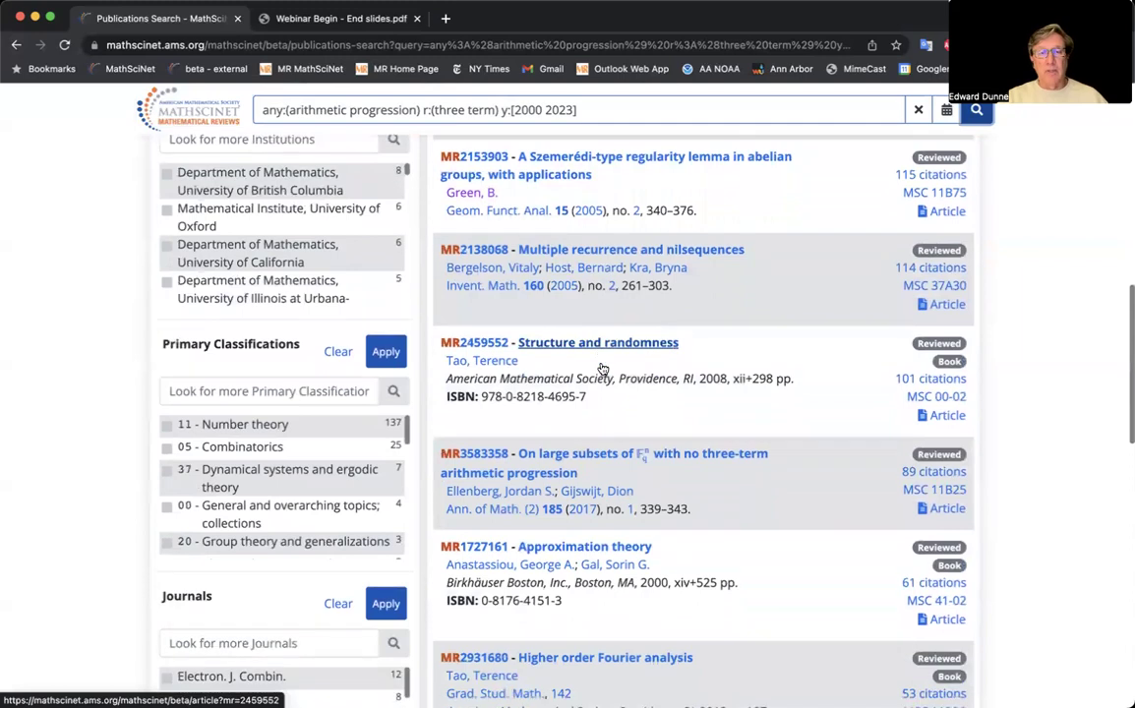
scroll(606, 368, "down", 5)
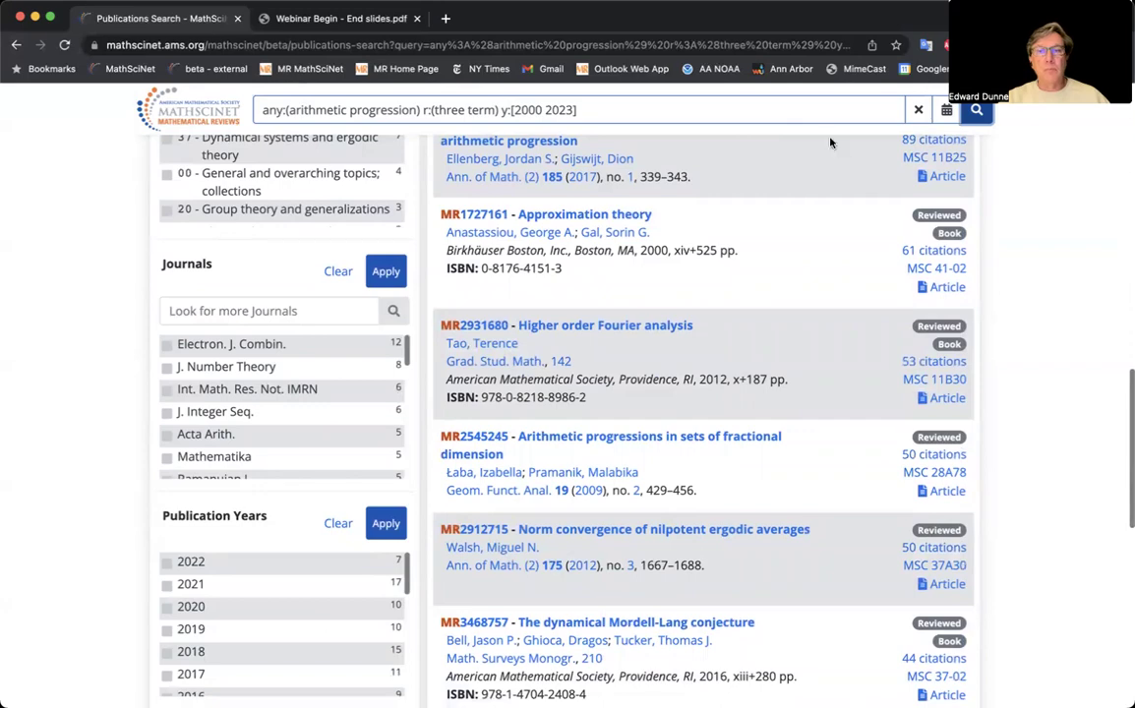
scroll(1042, 259, "up", 15)
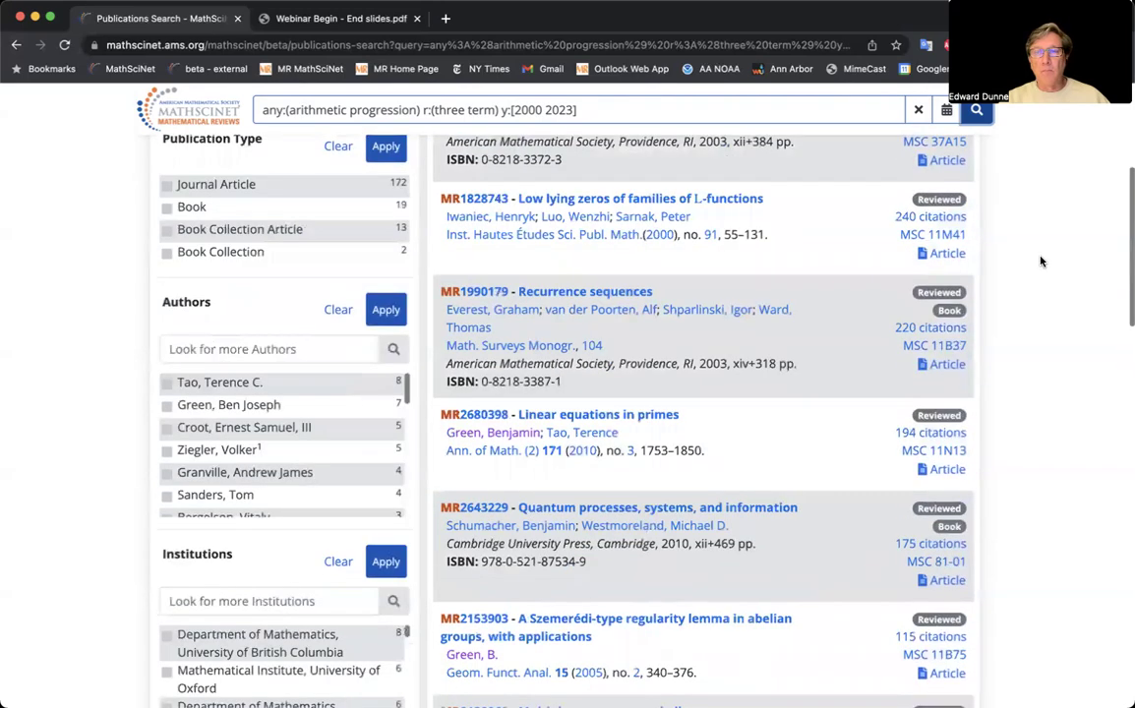
scroll(1042, 259, "up", 5)
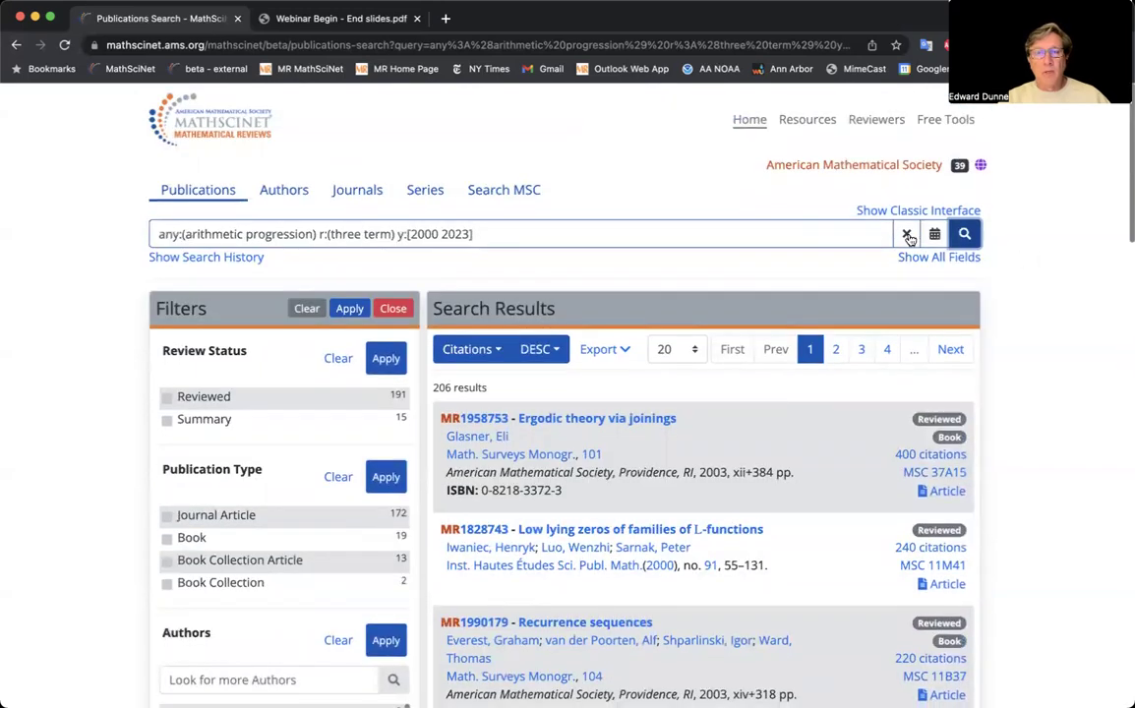
Clear the search query and show the classic search form, keeping Author as the first term's field.
left_click(907, 235)
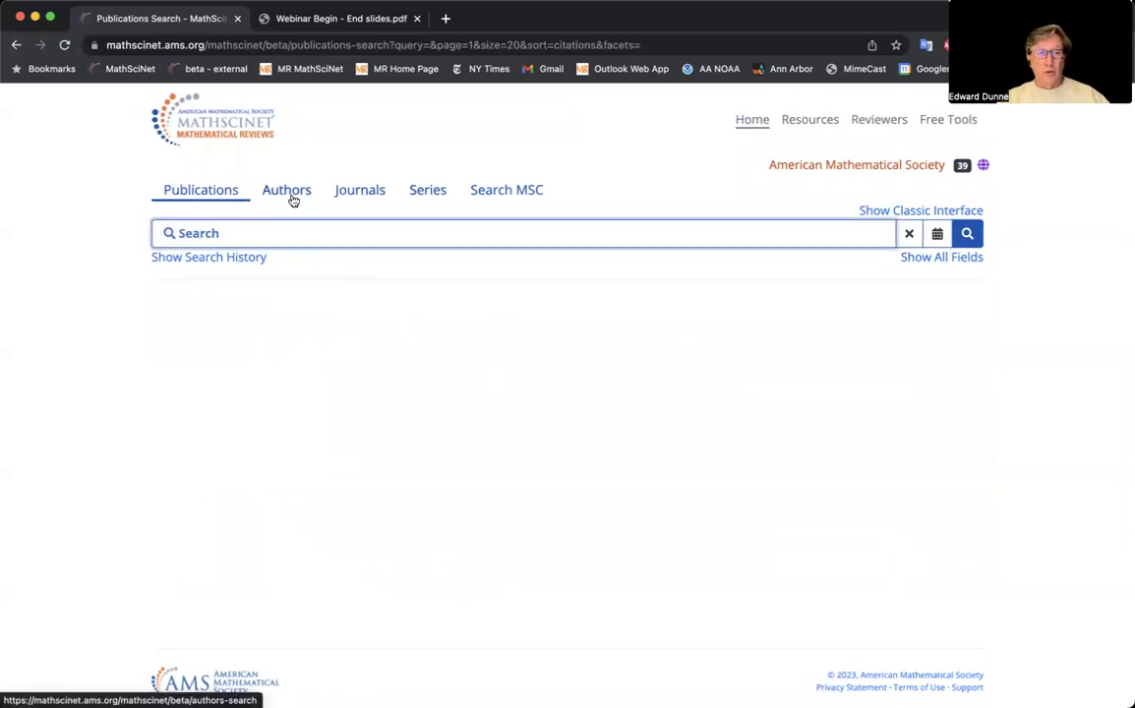
left_click(885, 212)
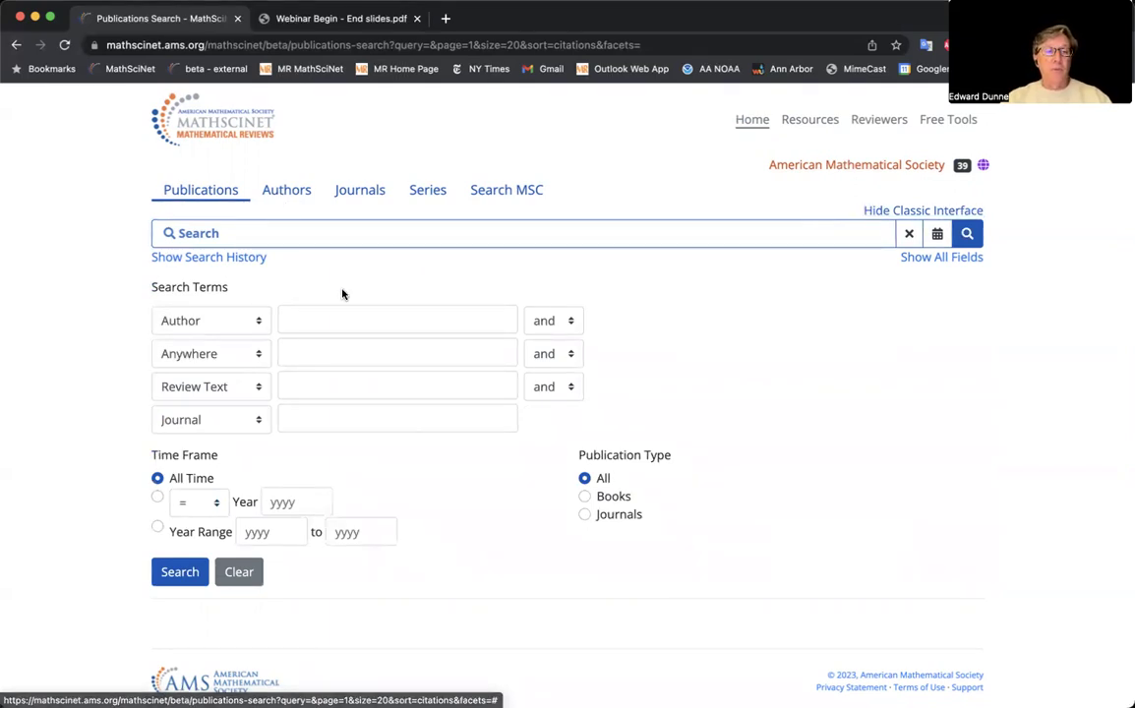
left_click(243, 323)
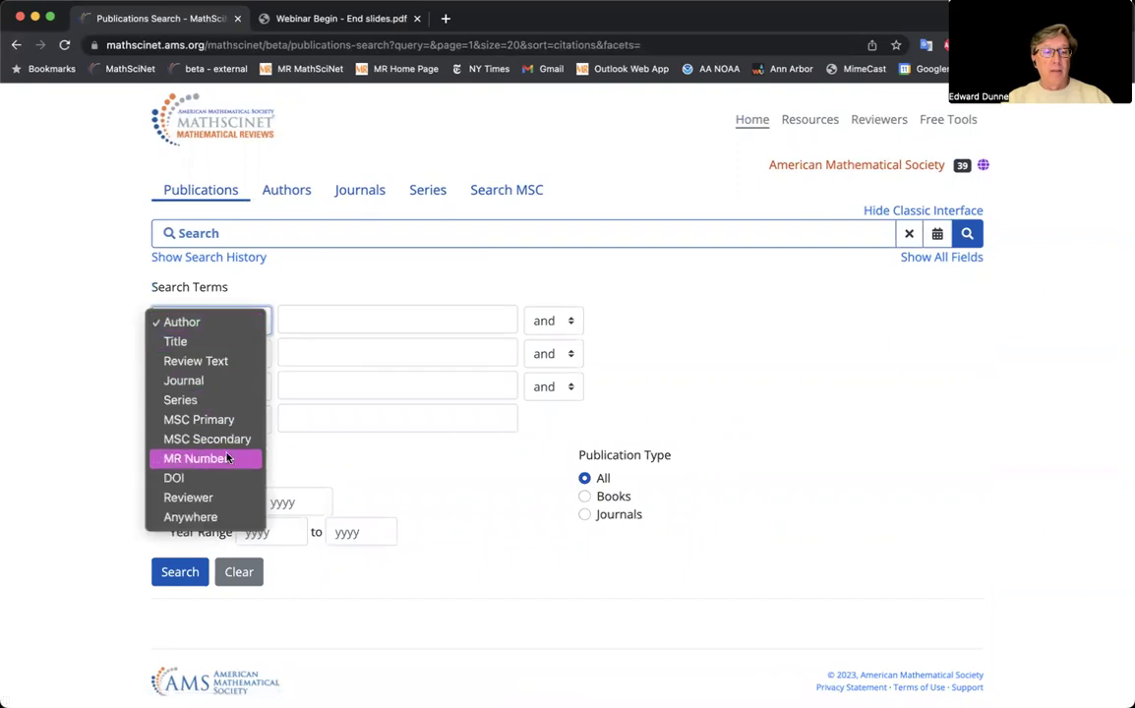
left_click(204, 329)
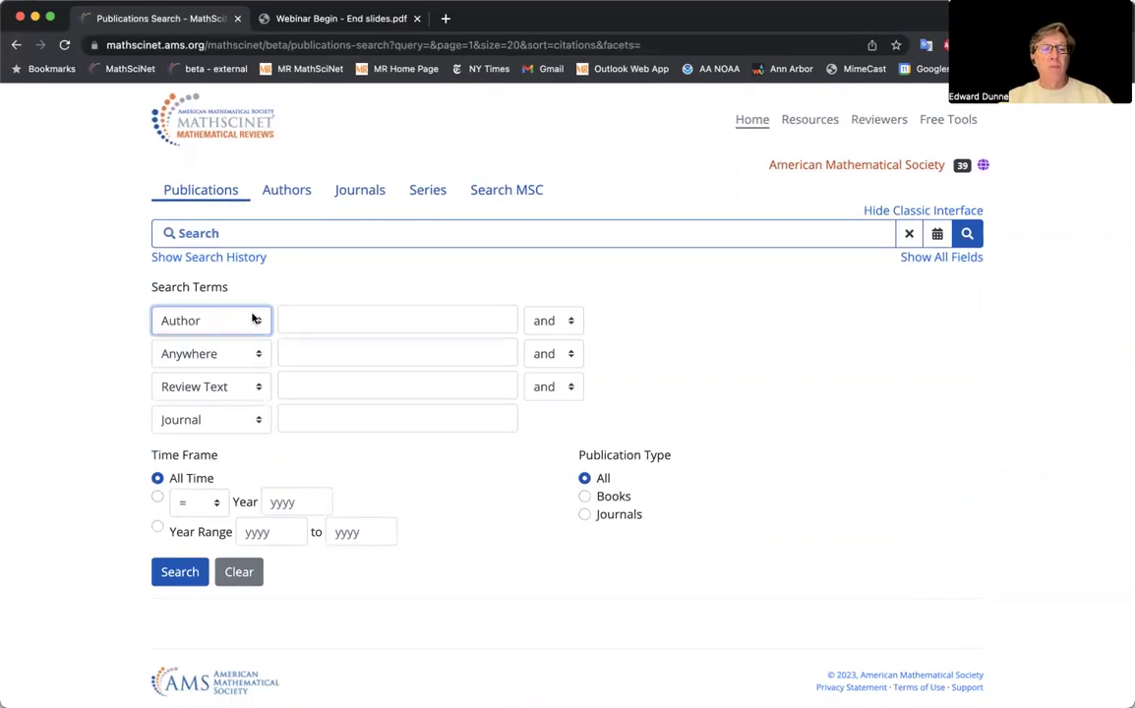
Search with the classic form for author Szemerédi and title word "progression", changing the second term's field to Title.
left_click(304, 317)
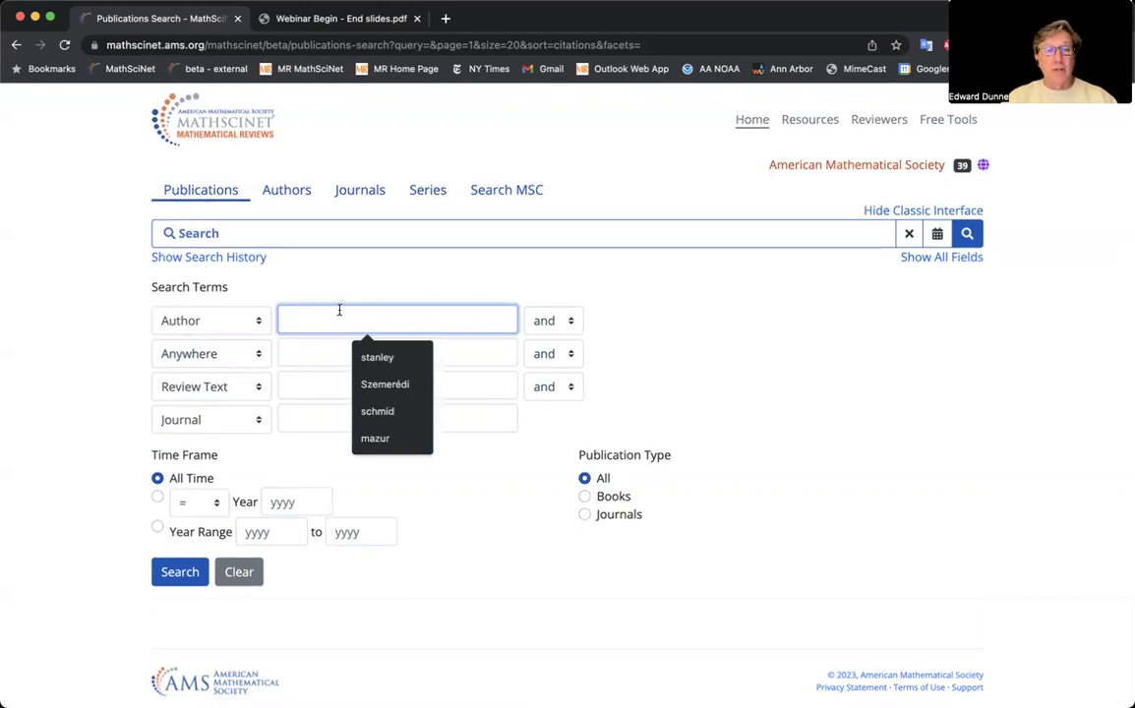
left_click(375, 388)
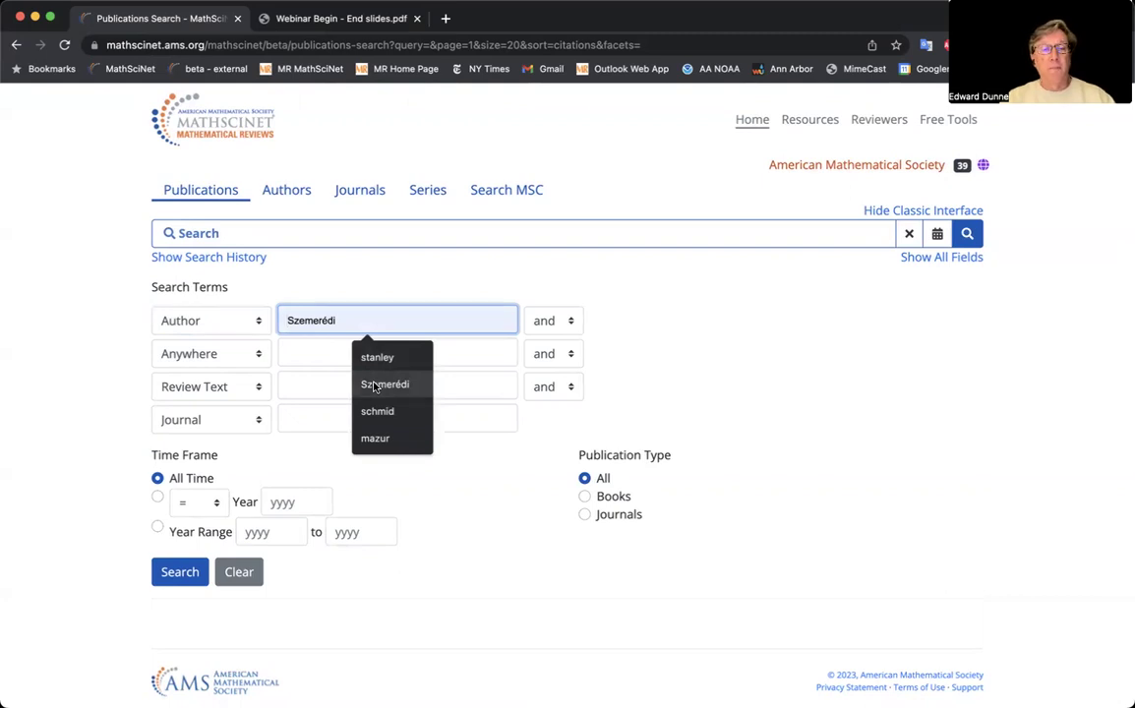
left_click(375, 386)
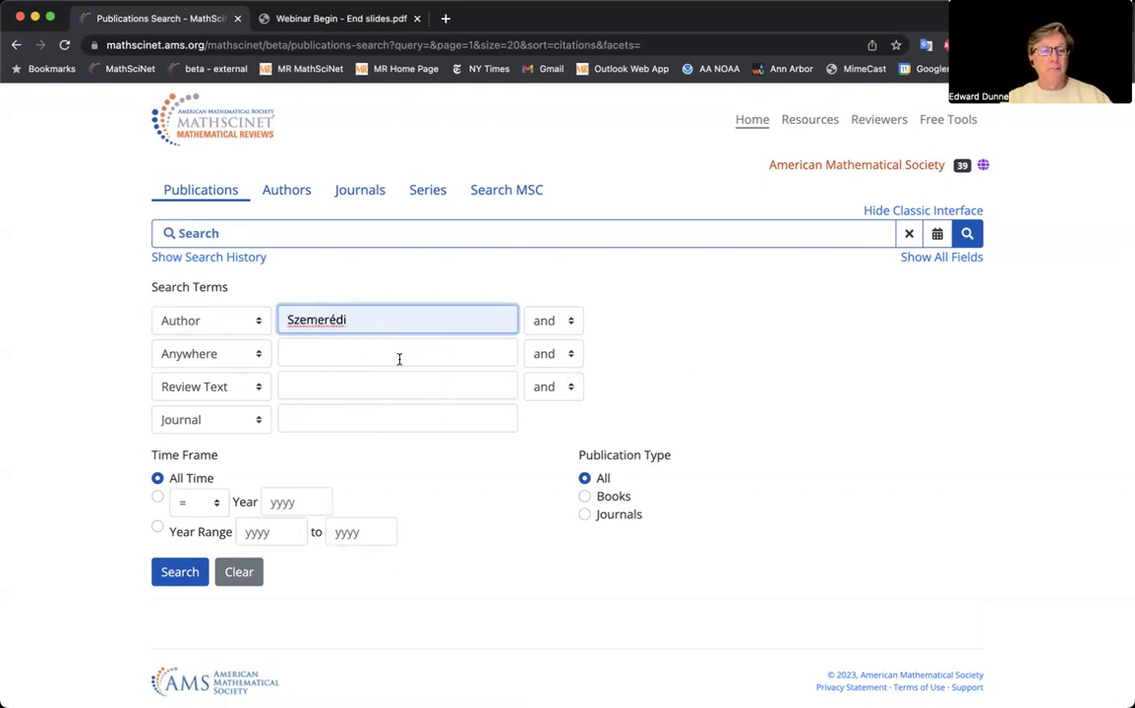
left_click(237, 356)
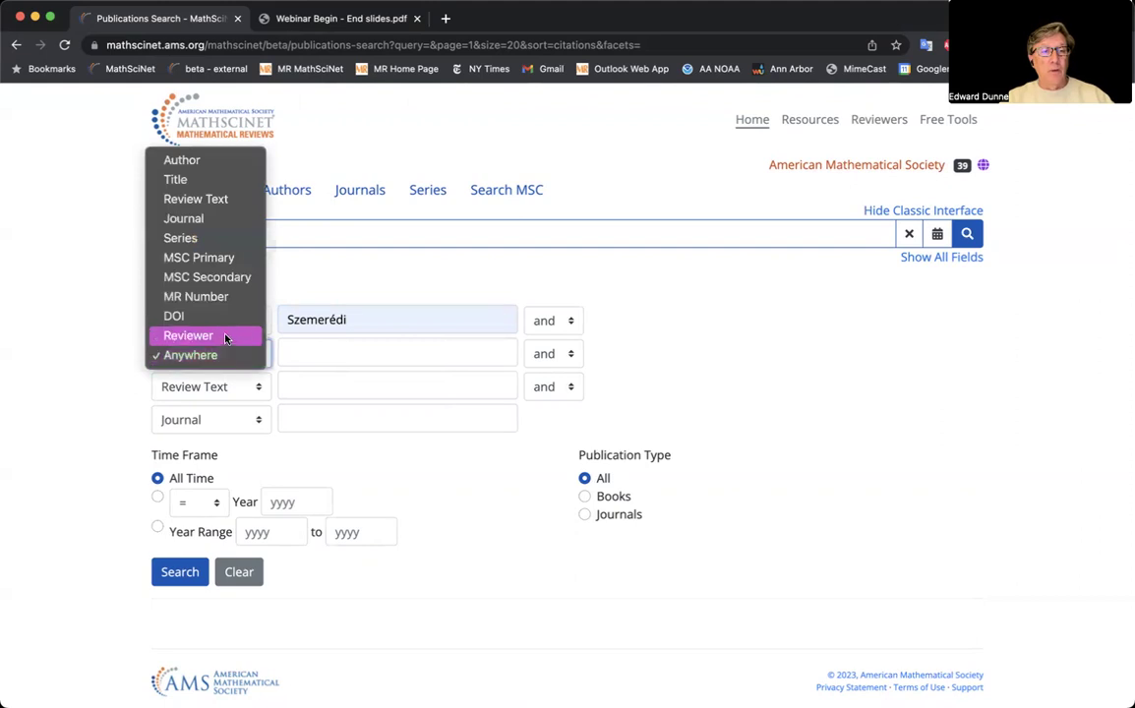
left_click(202, 180)
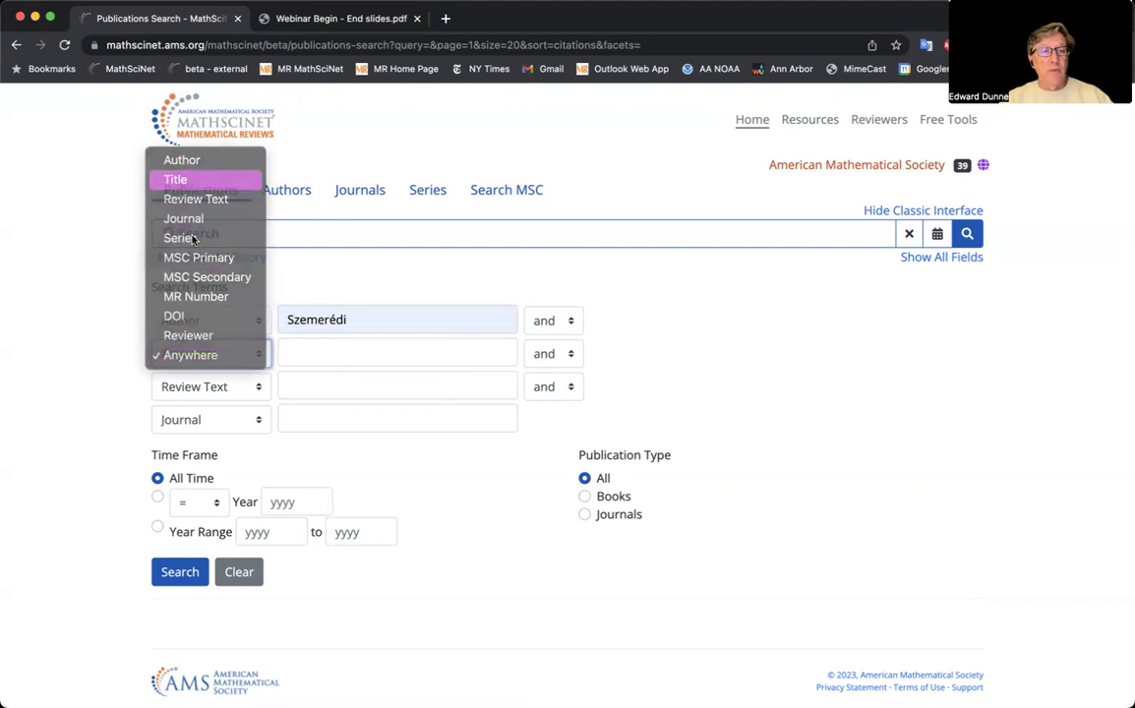
left_click(324, 357)
type("progression")
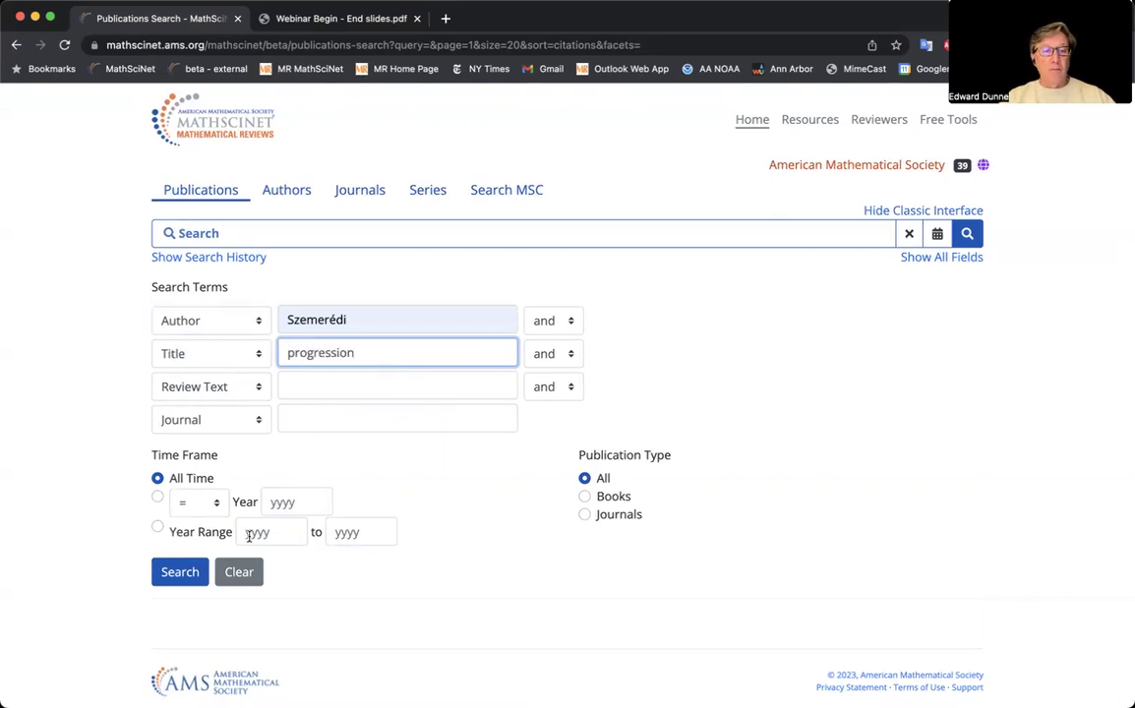
left_click(181, 573)
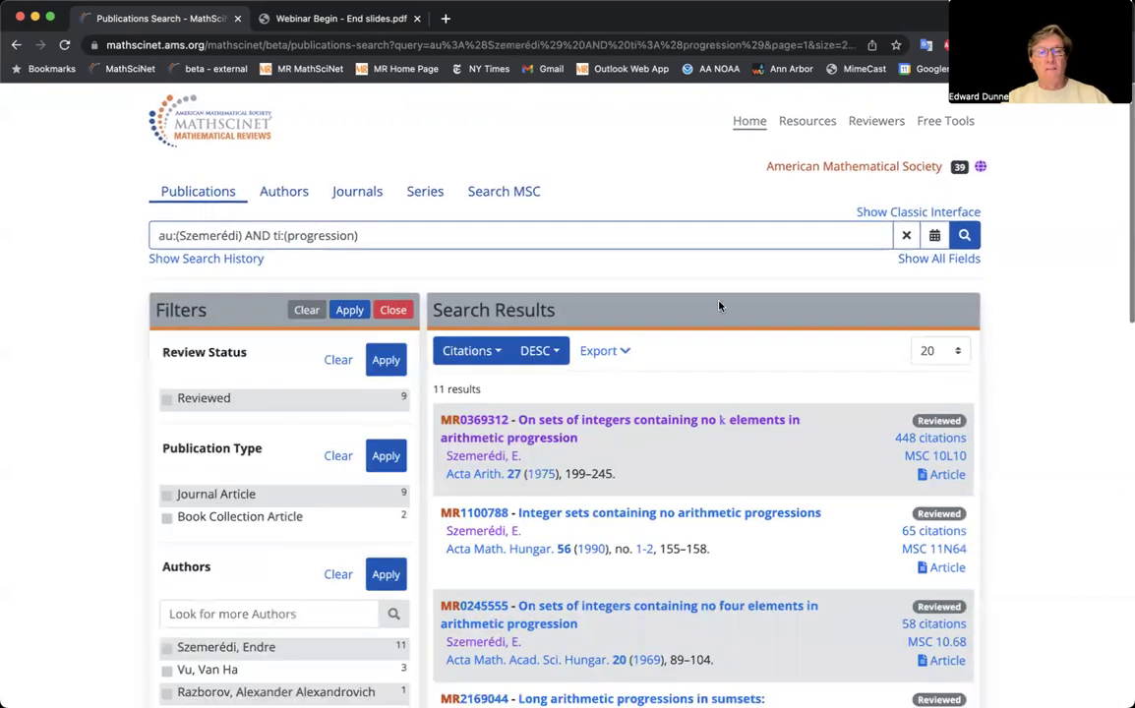
Examine the listed arithmetic progression papers by the searched author and the filters beside them.
scroll(719, 307, "down", 2)
scroll(720, 305, "down", 1)
scroll(719, 305, "up", 3)
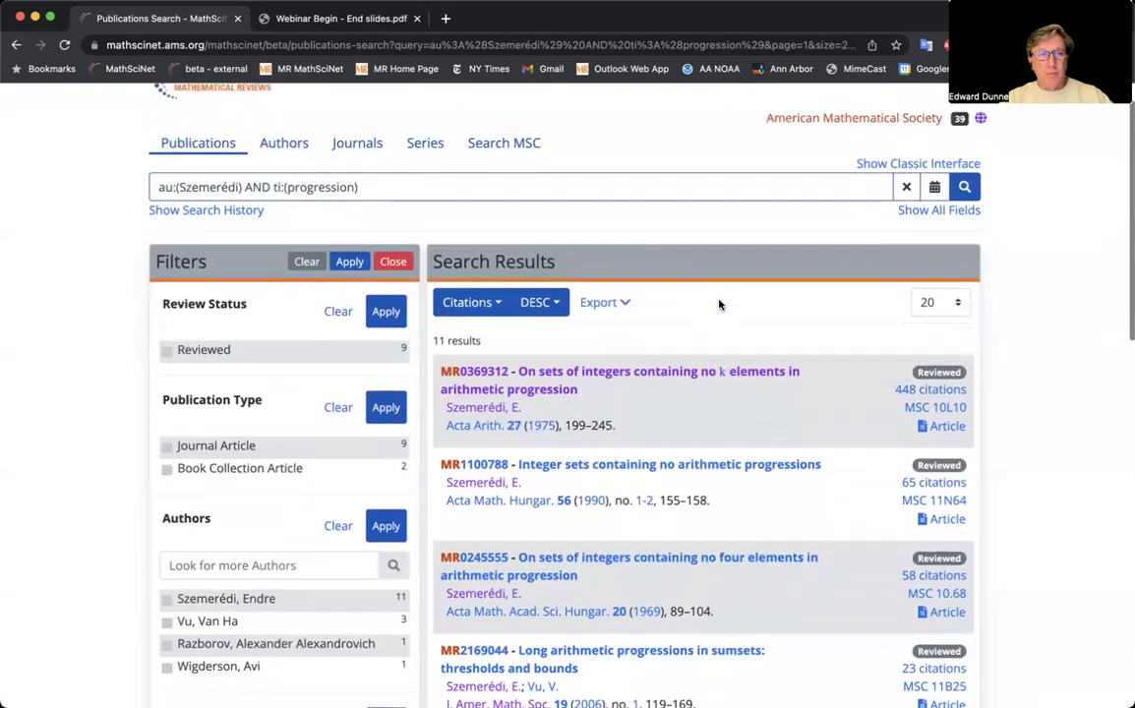
scroll(686, 309, "down", 5)
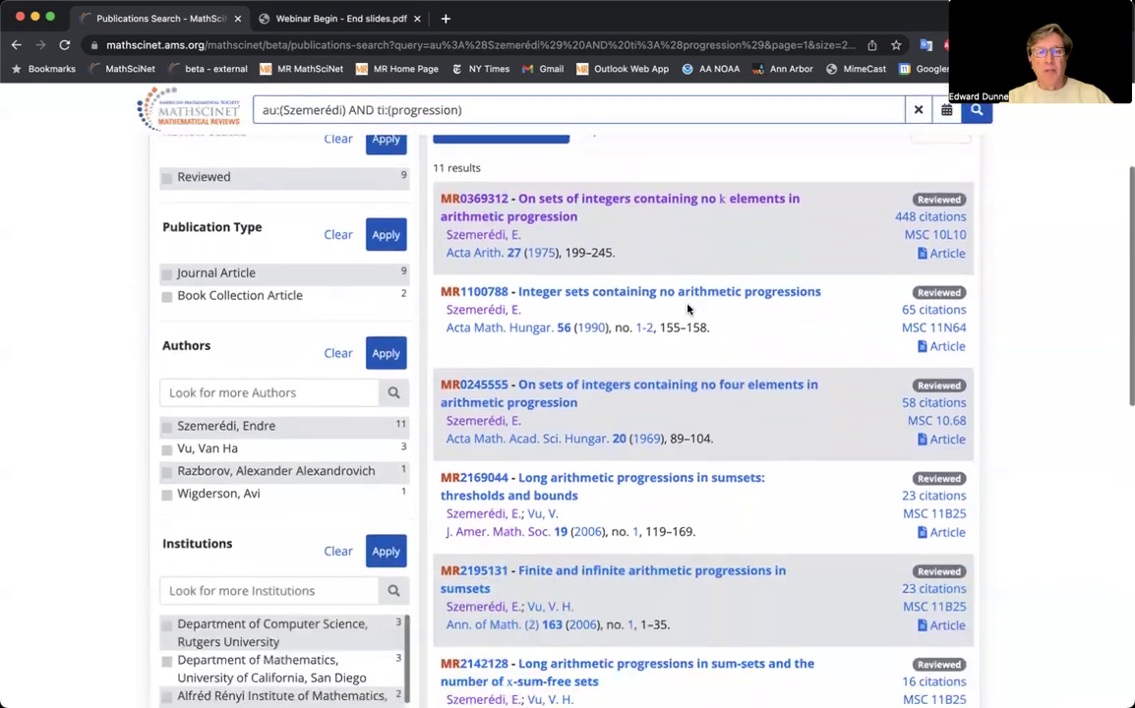
scroll(686, 309, "up", 1)
scroll(685, 309, "down", 2)
scroll(688, 307, "down", 4)
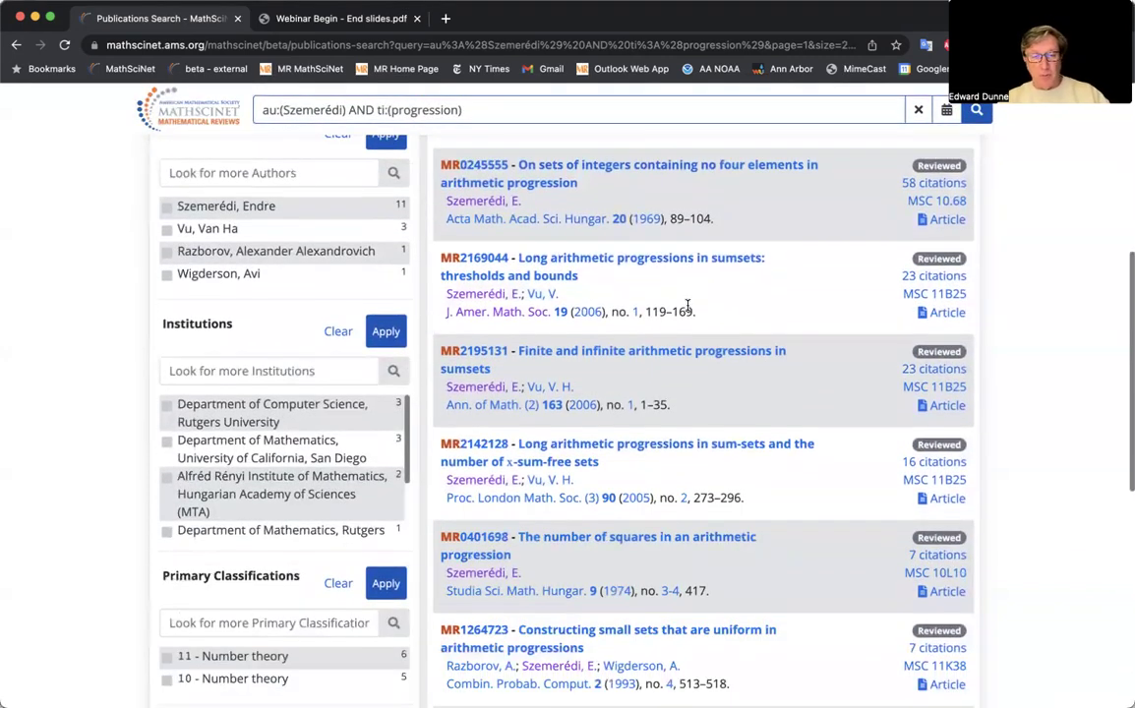
scroll(688, 306, "up", 1)
scroll(688, 306, "up", 7)
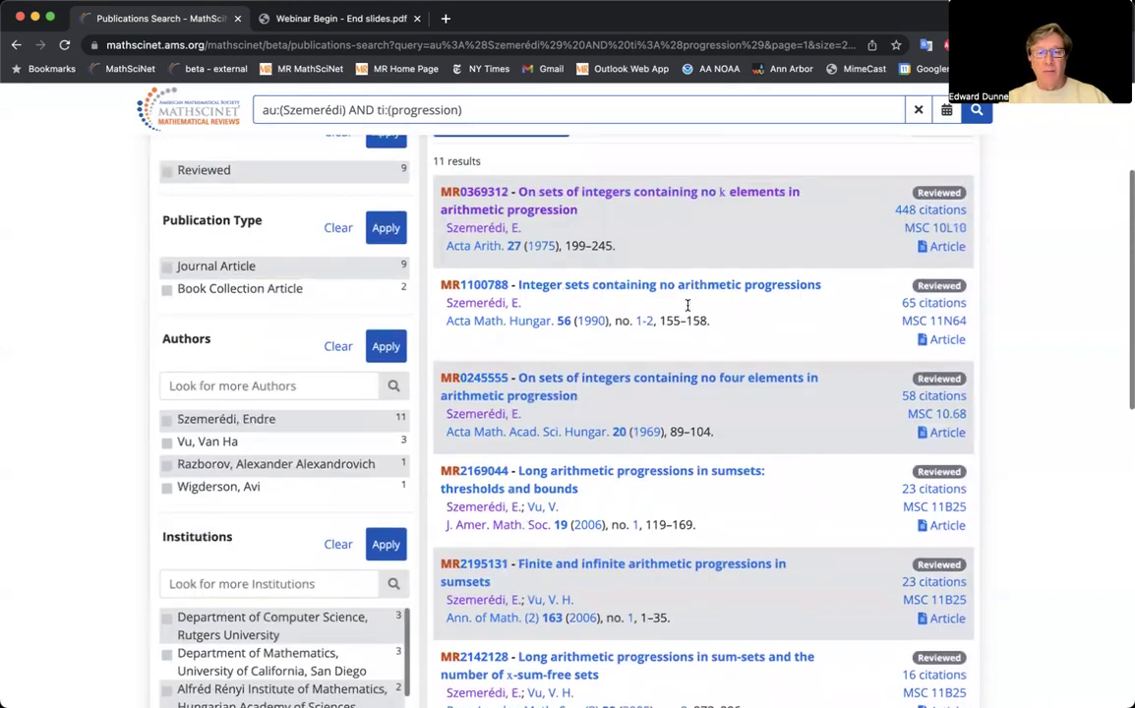
scroll(688, 309, "up", 1)
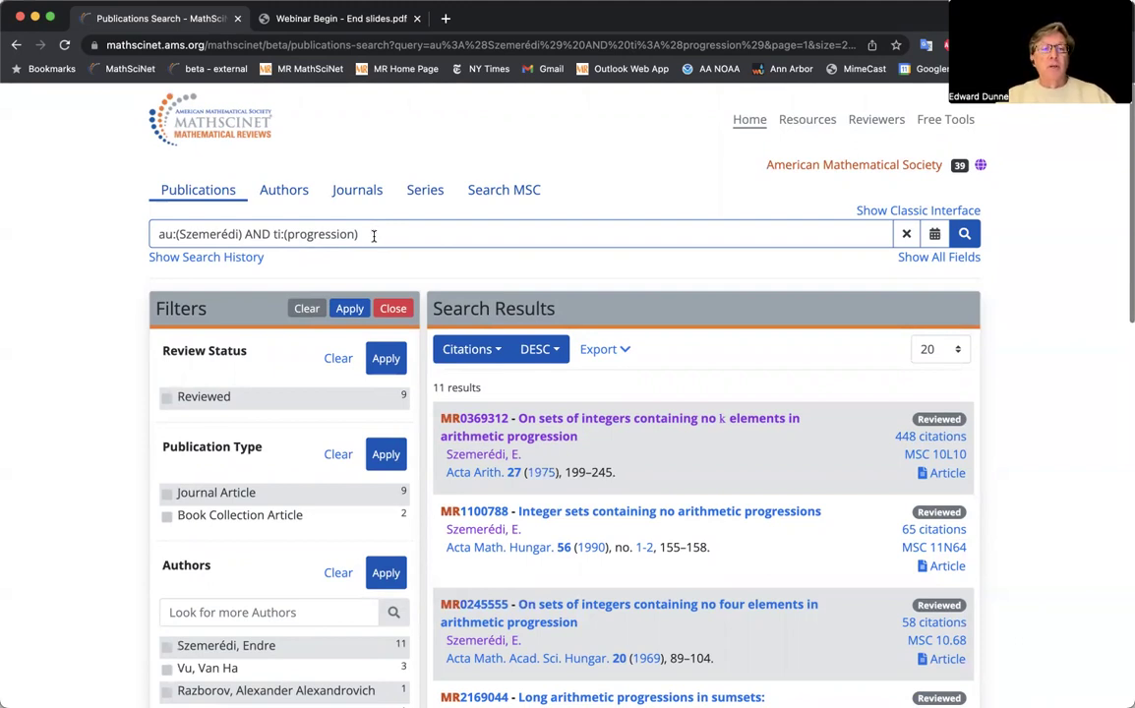
Highlight the query text generated from the classic form, deselect it, and review the search results again.
triple_click(190, 234)
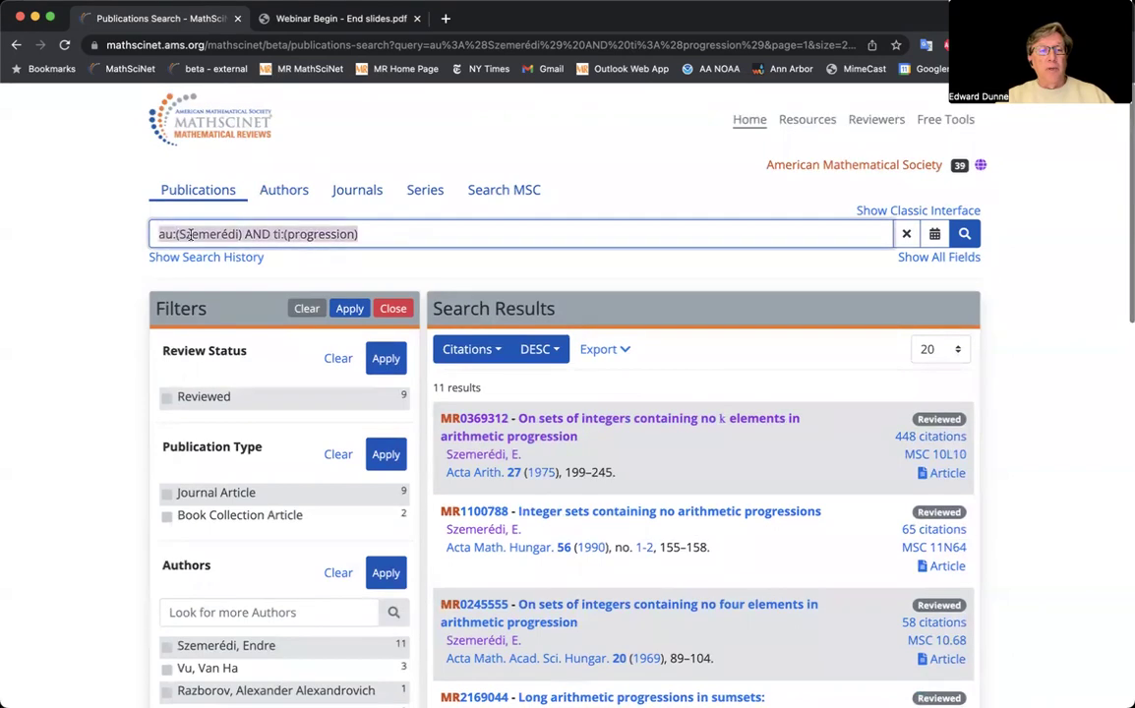
left_click(380, 234)
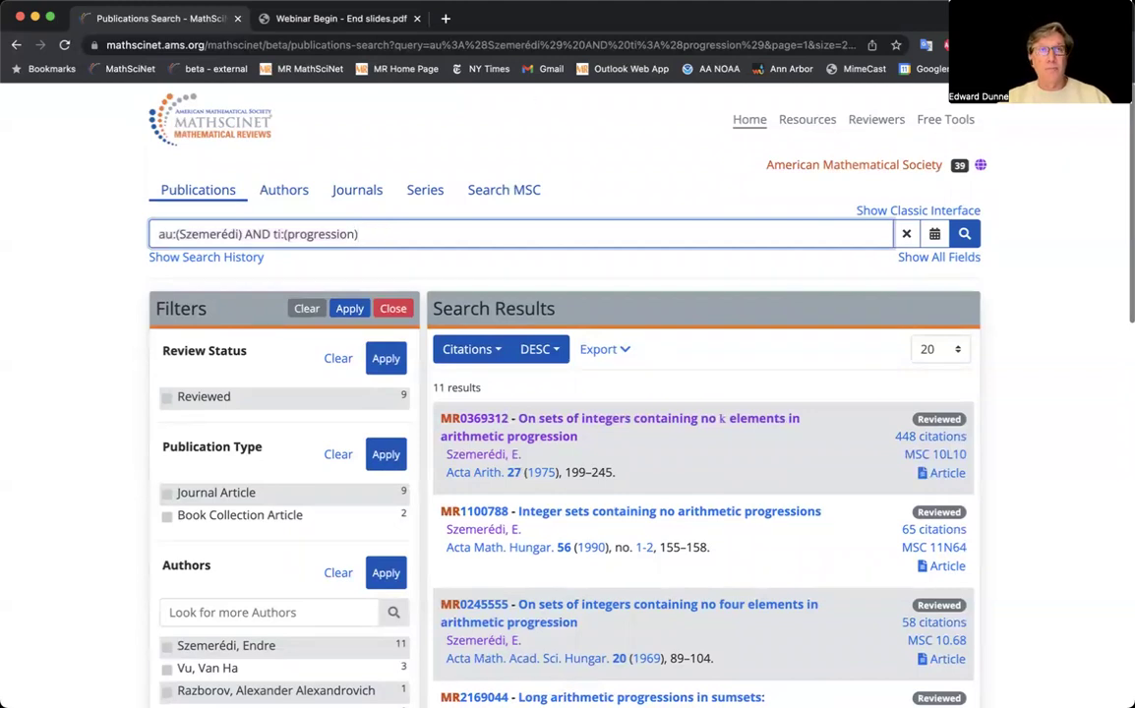
left_click(639, 183)
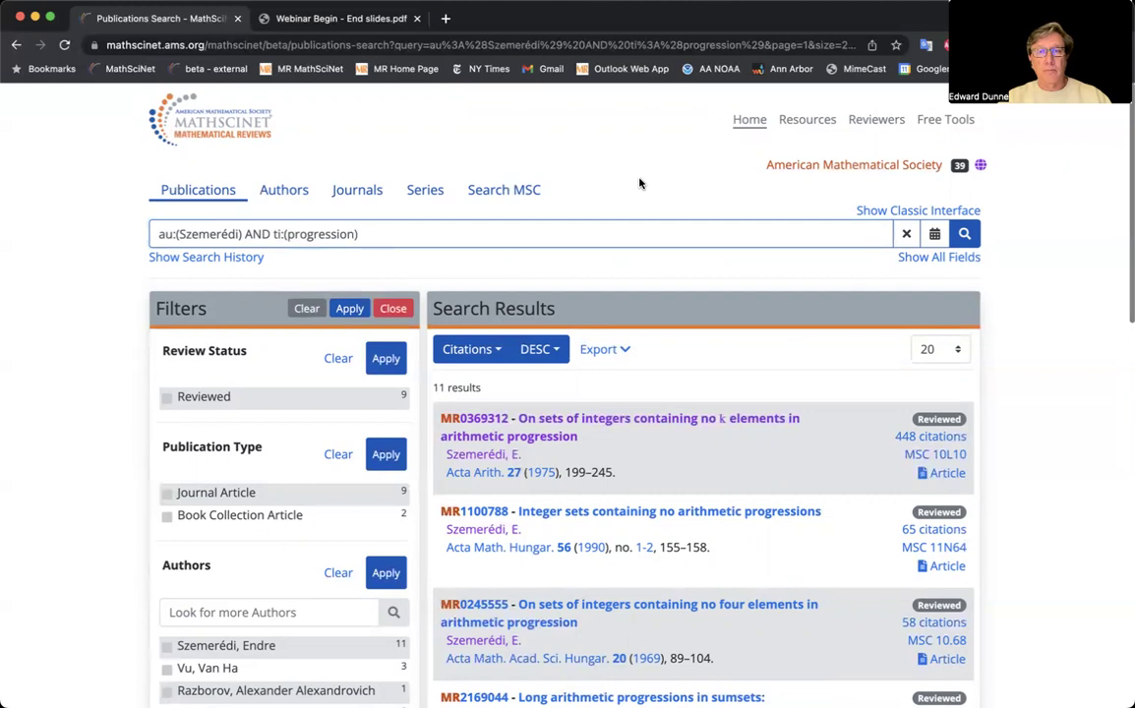
scroll(639, 183, "down", 3)
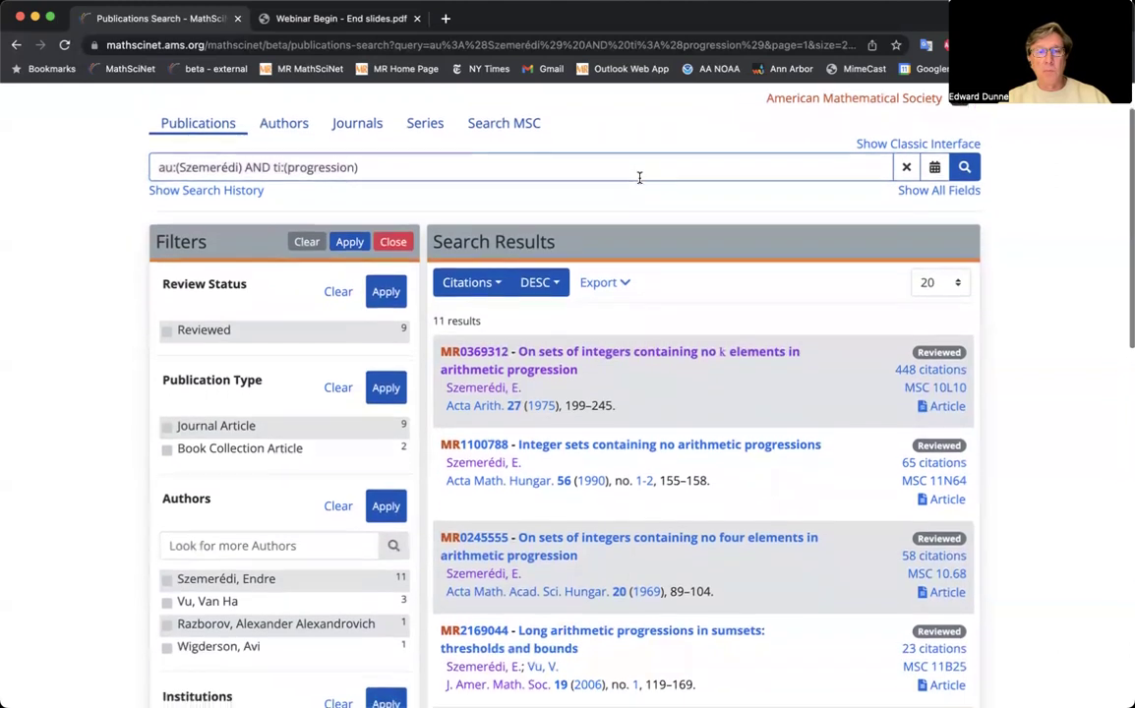
scroll(639, 183, "down", 1)
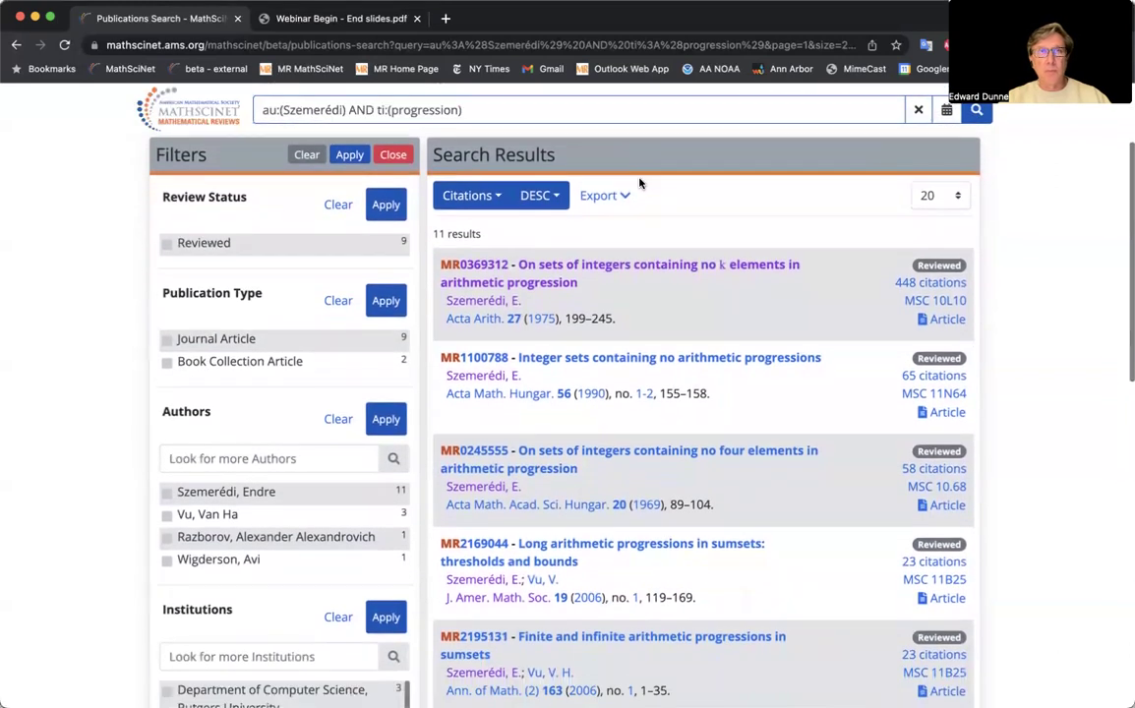
Look over the search results and show the export options for them.
scroll(641, 170, "down", 1)
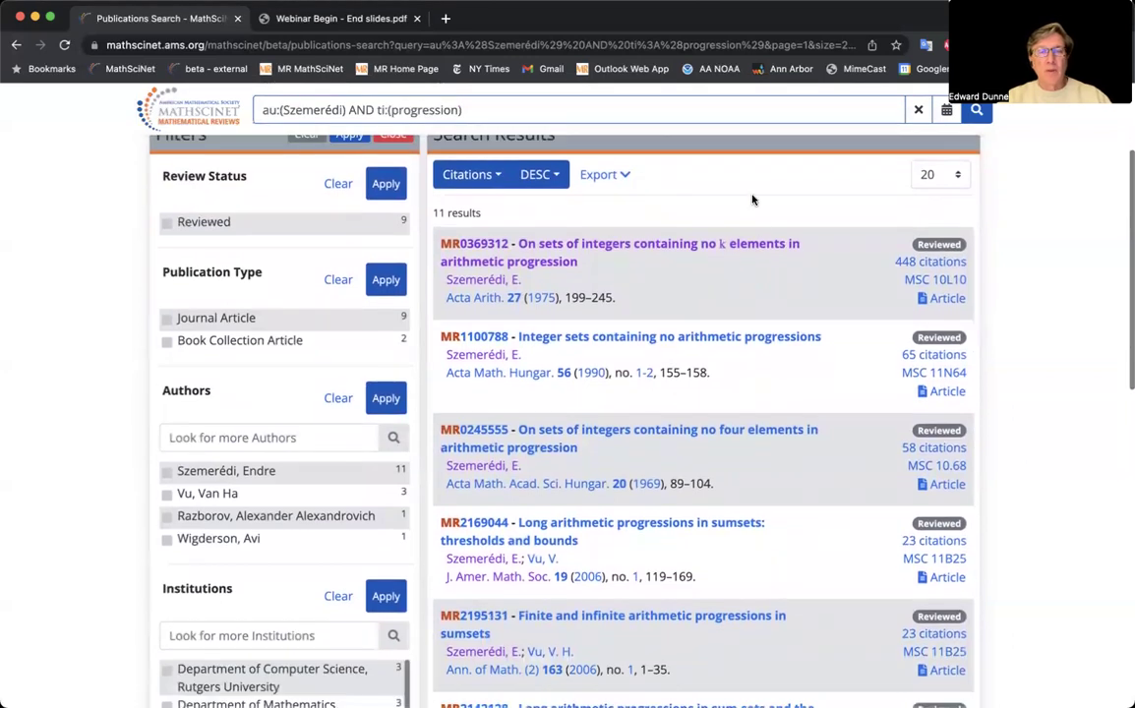
scroll(693, 280, "up", 4)
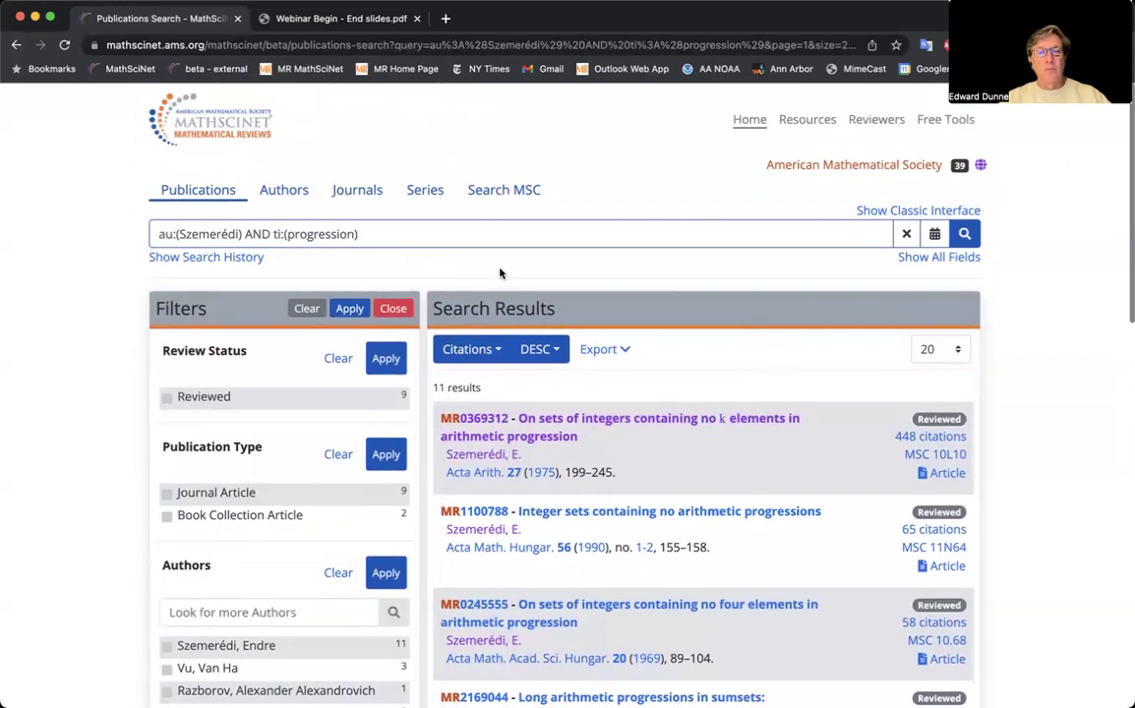
scroll(643, 325, "down", 2)
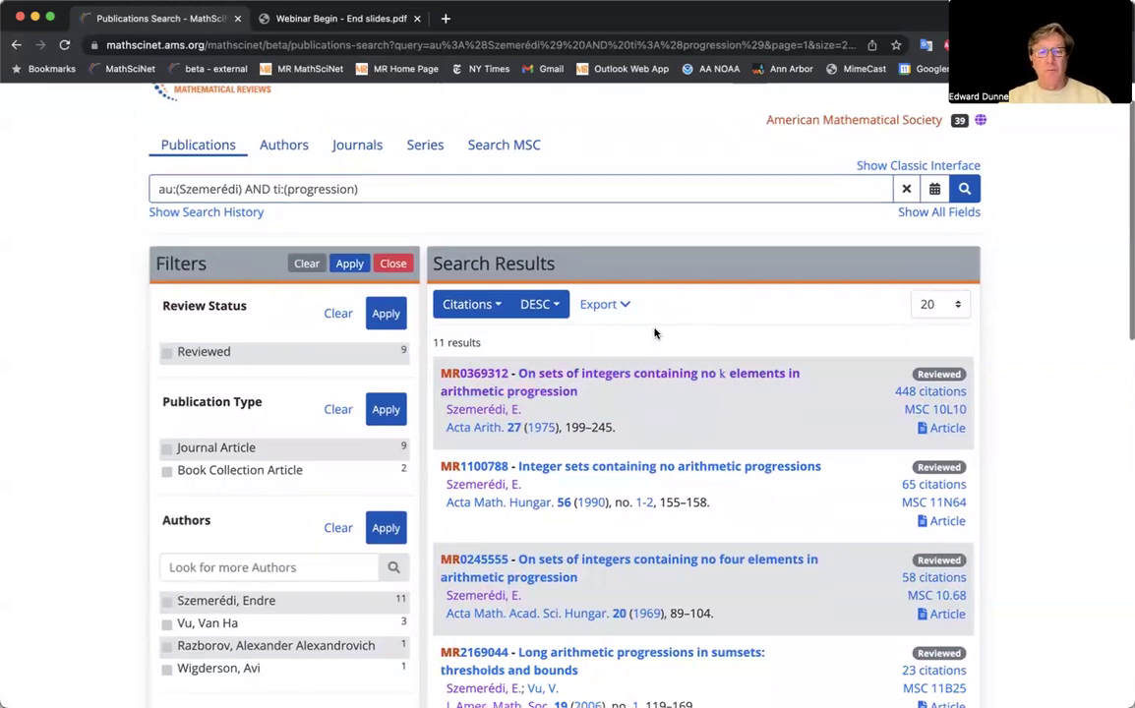
scroll(603, 307, "down", 1)
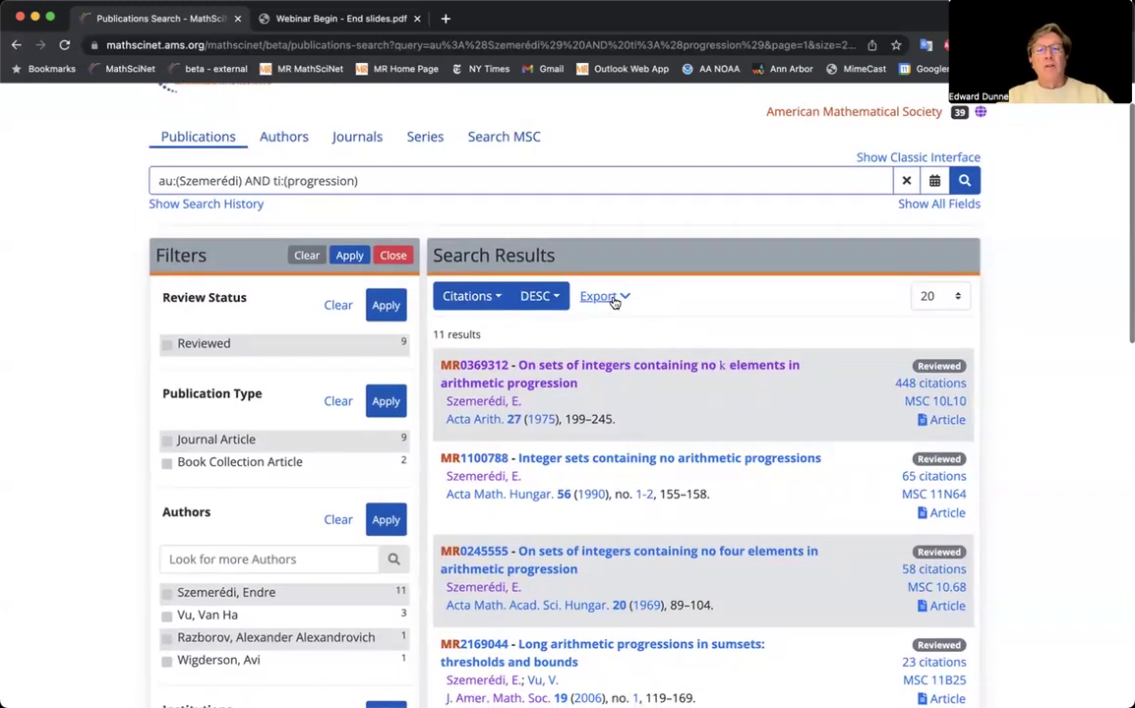
left_click(601, 298)
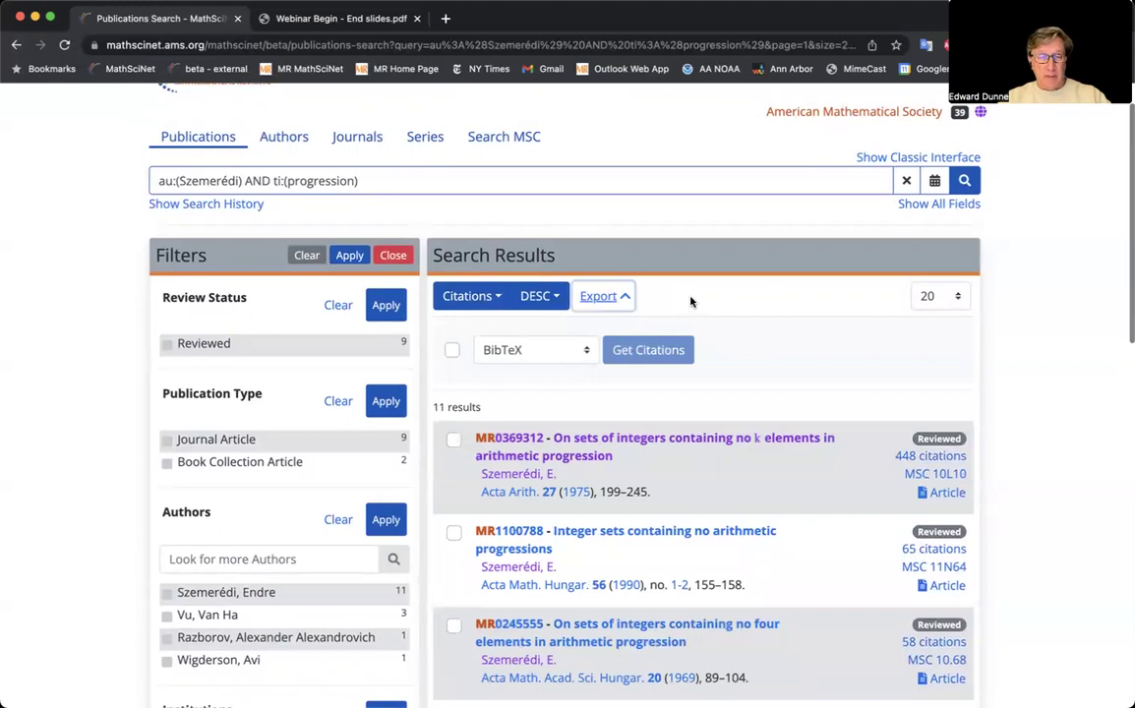
Select all listed papers for export and clear that selection again.
scroll(720, 311, "down", 1)
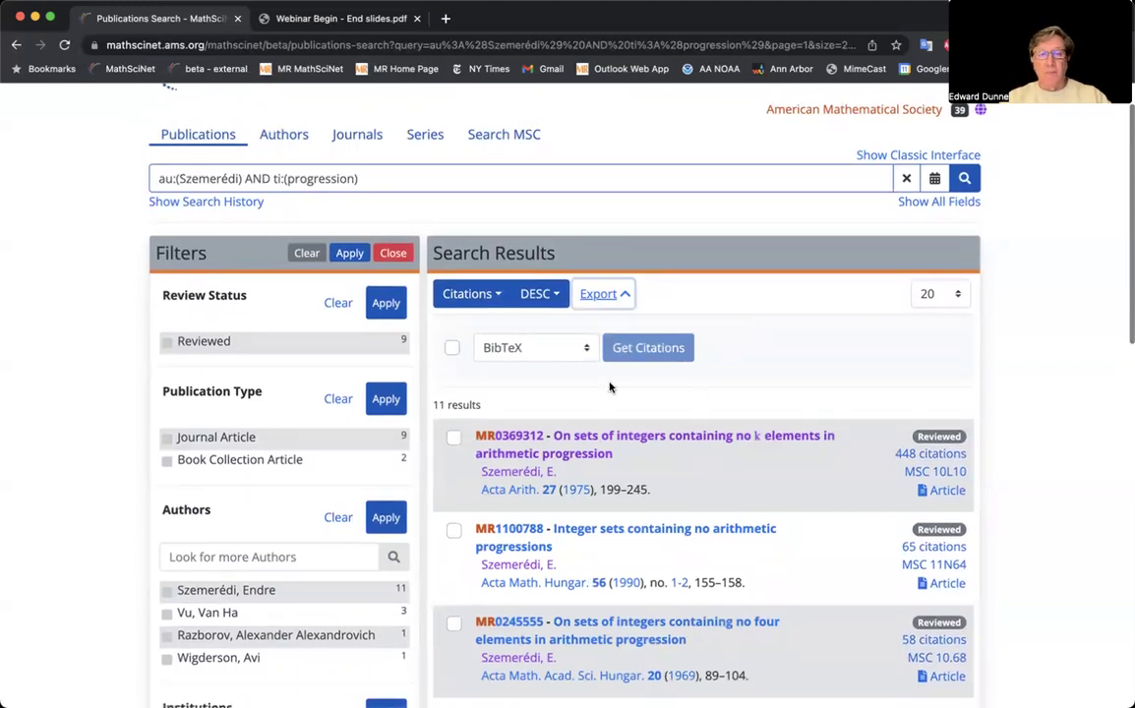
scroll(724, 485, "down", 3)
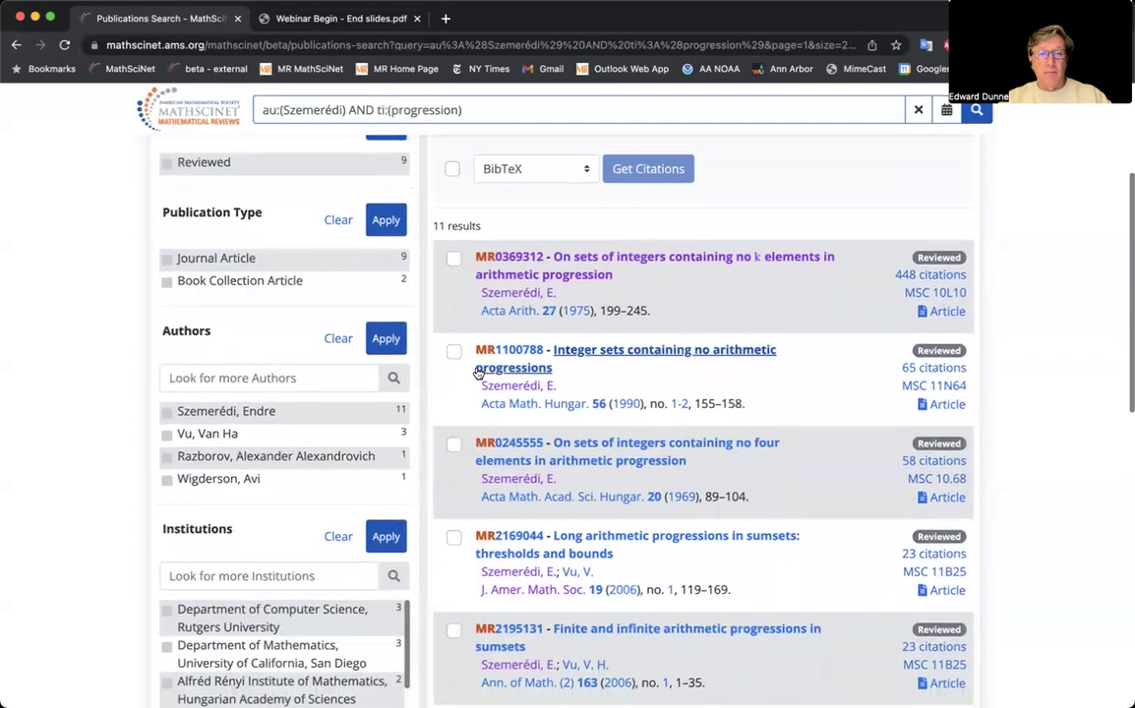
scroll(477, 372, "up", 1)
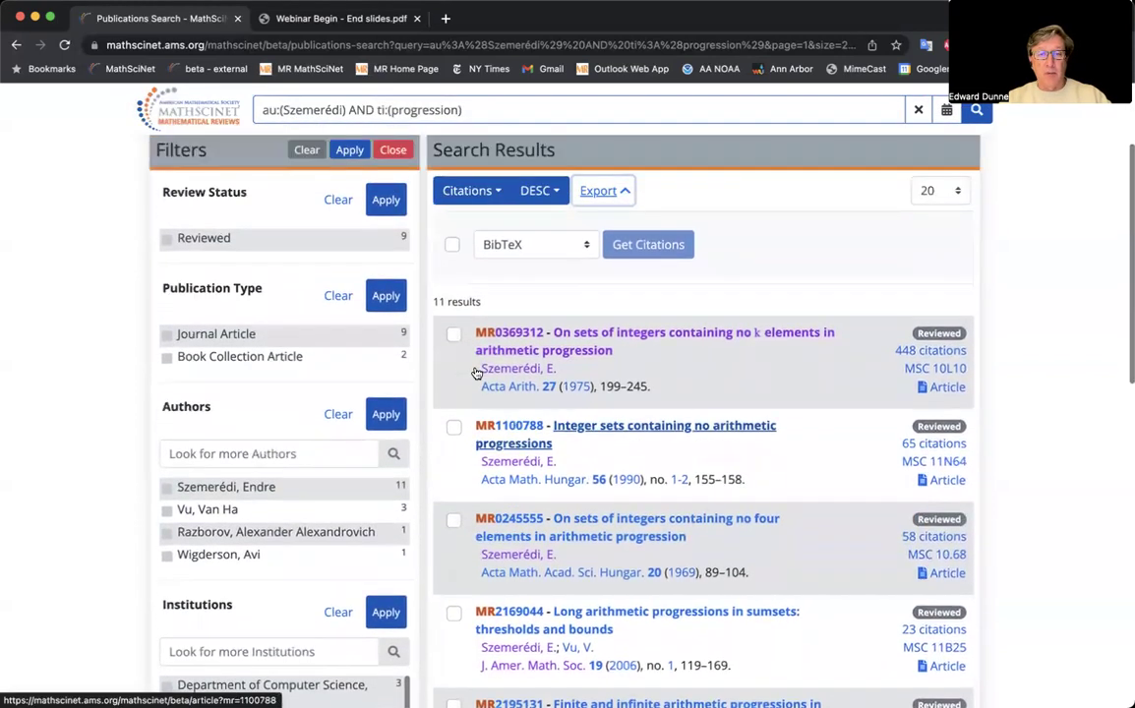
left_click(450, 246)
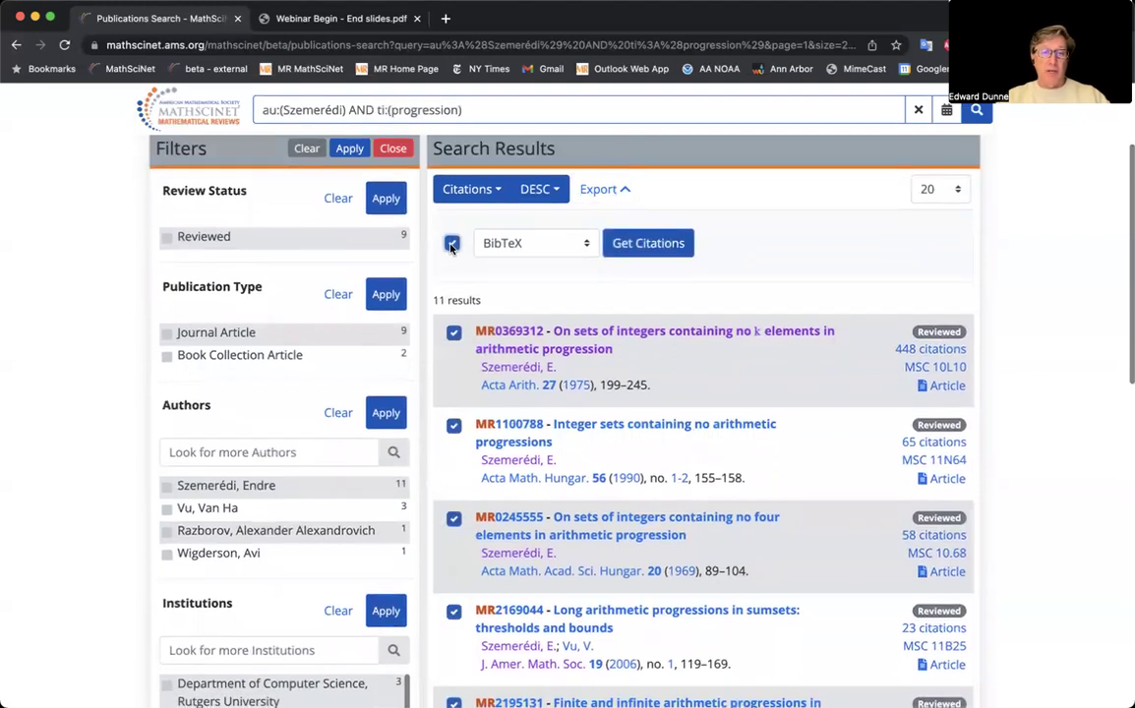
scroll(451, 246, "up", 1)
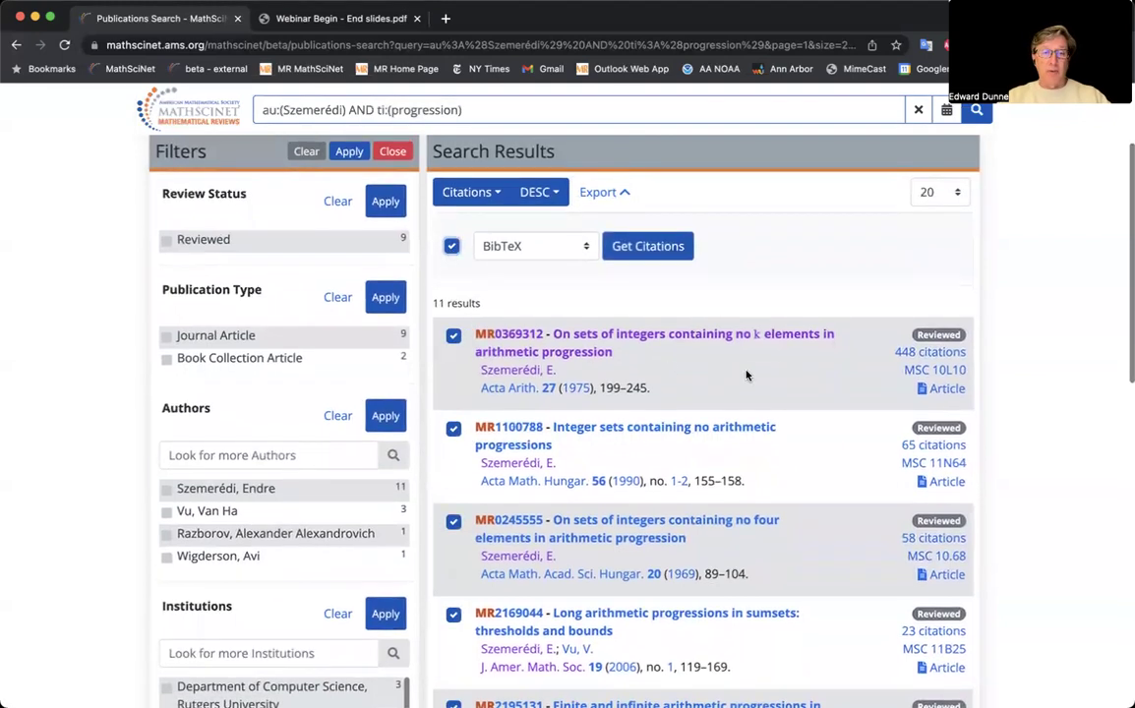
left_click(452, 247)
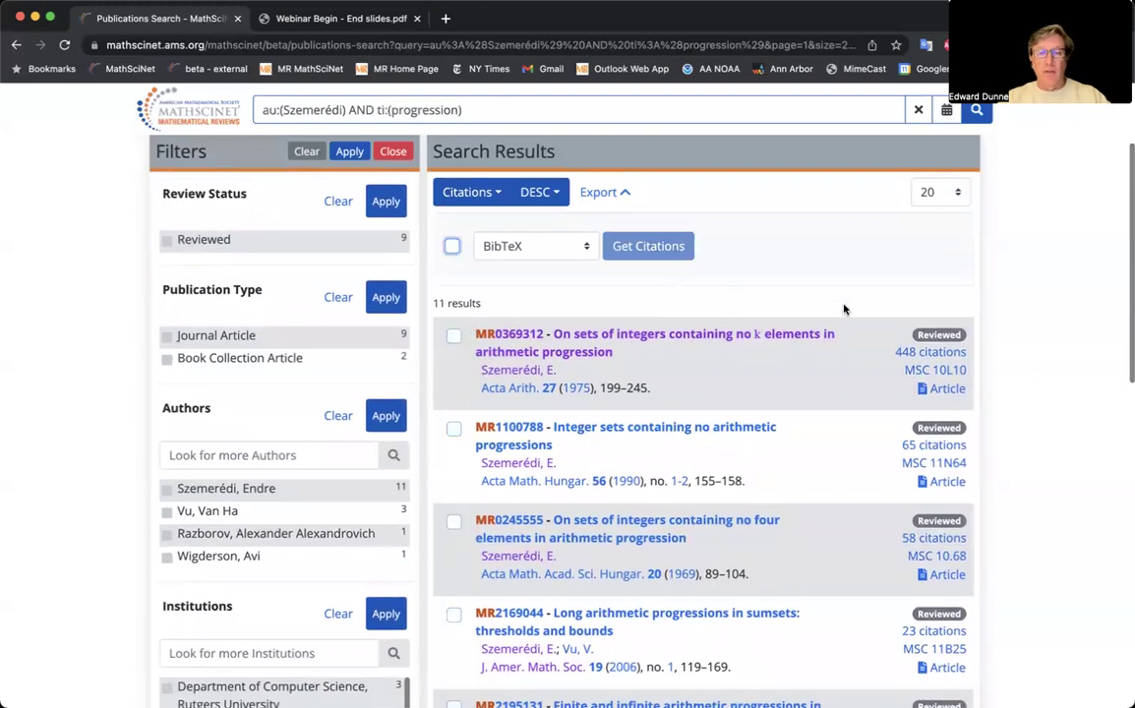
Select the first, second, fourth and fifth listed papers (MR0369312, MR1100788, MR2169044, MR2195131) for export.
scroll(843, 309, "down", 2)
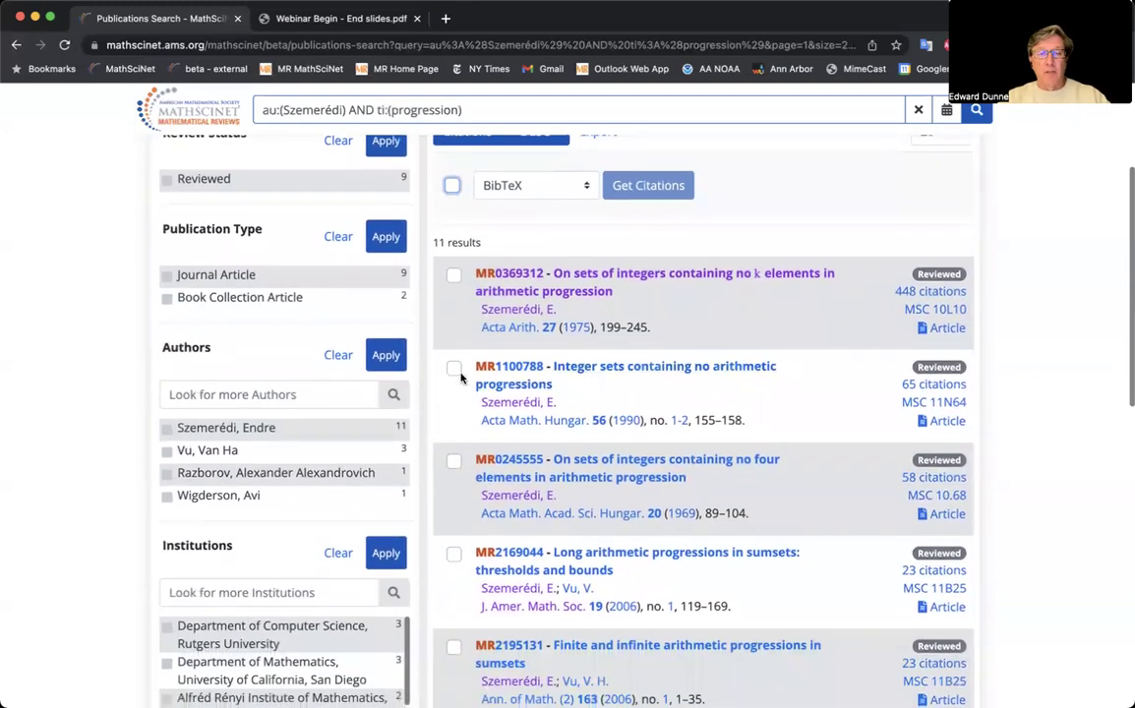
left_click(453, 369)
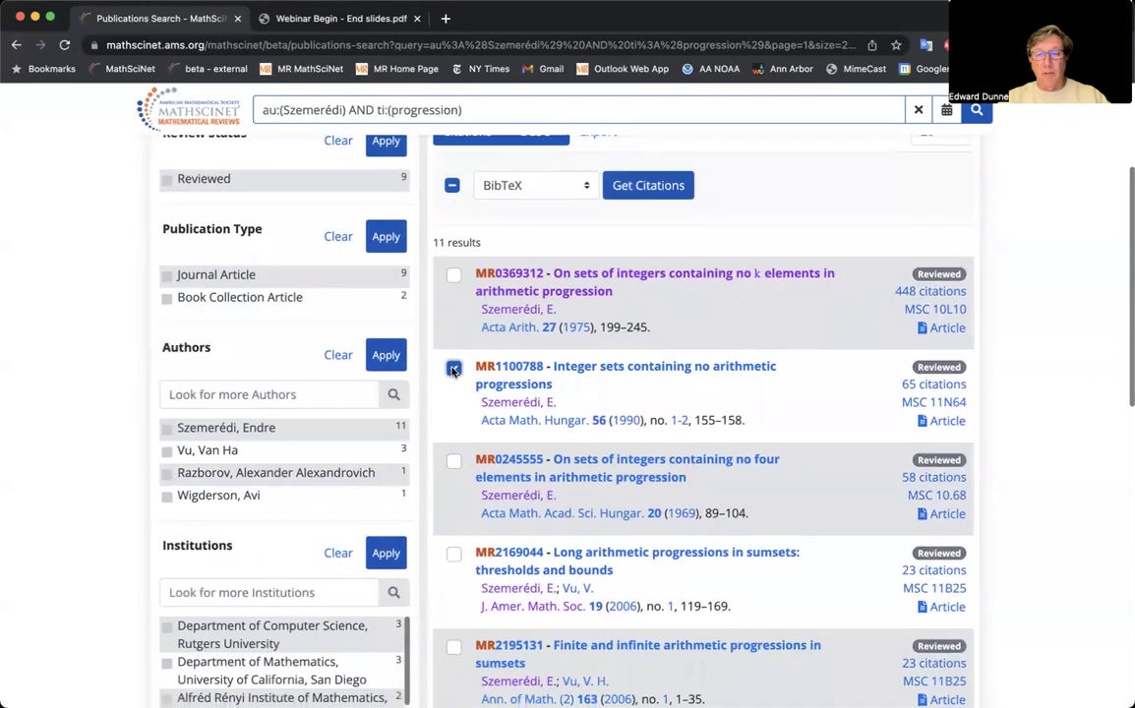
scroll(454, 369, "down", 1)
left_click(453, 267)
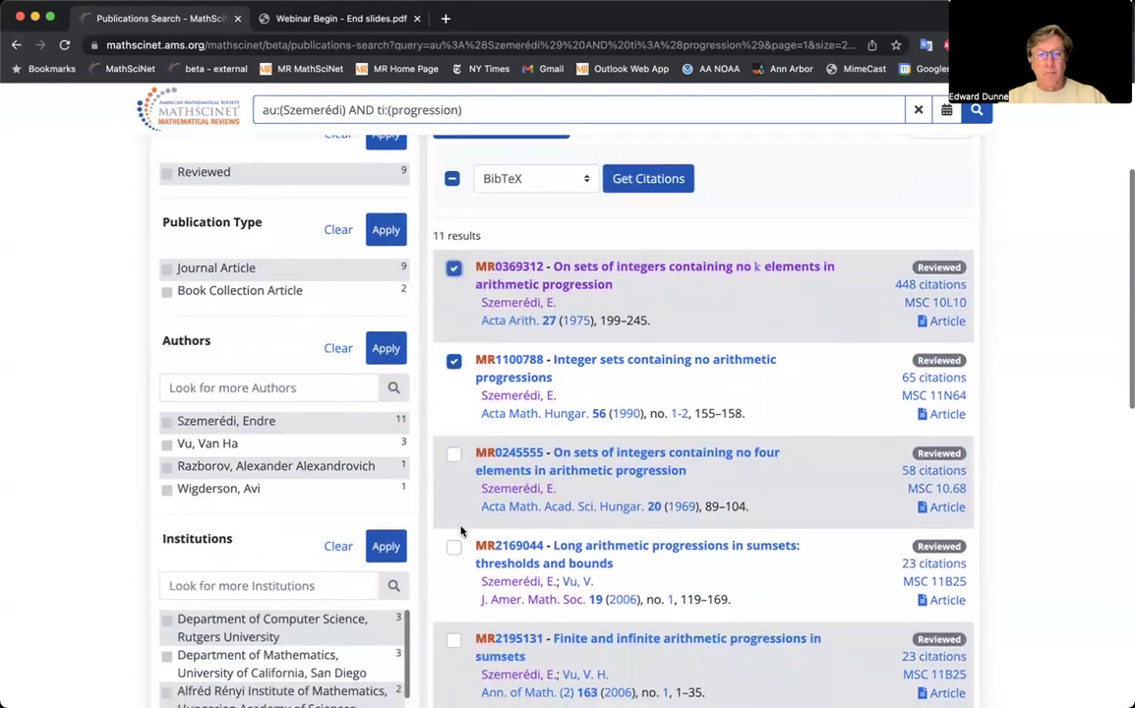
left_click(454, 547)
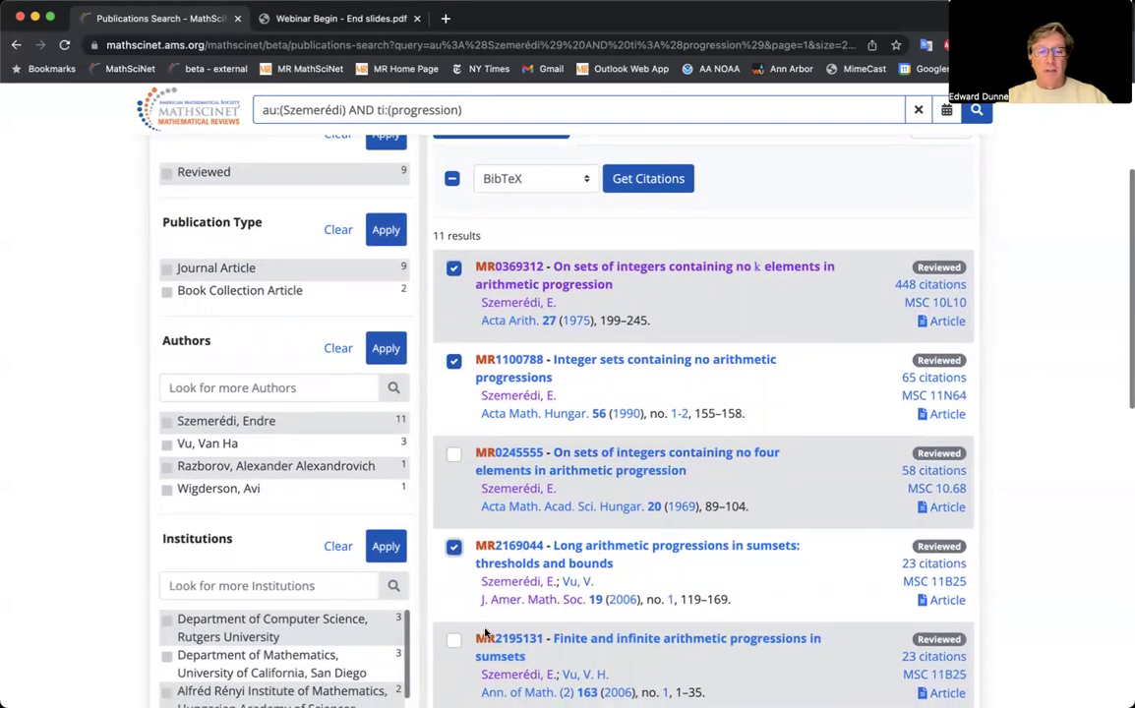
left_click(453, 640)
Check the available citation formats, keep BibTeX, generate the citations of the selected papers and look through the entries.
scroll(743, 231, "up", 3)
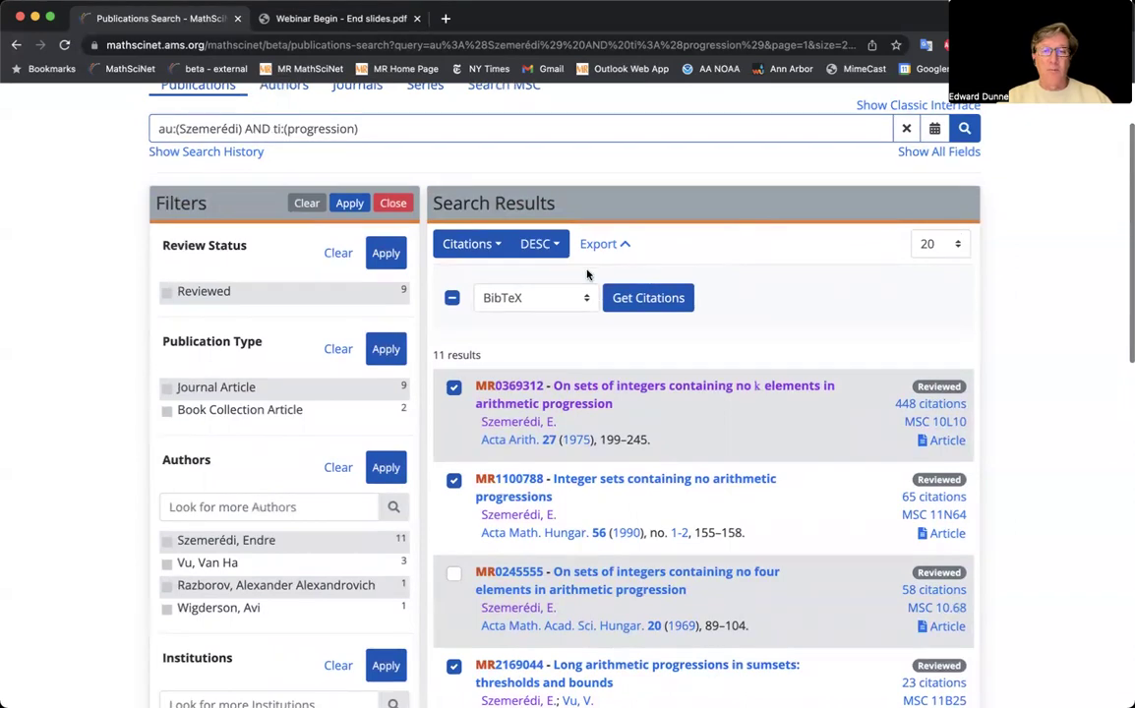
left_click(534, 293)
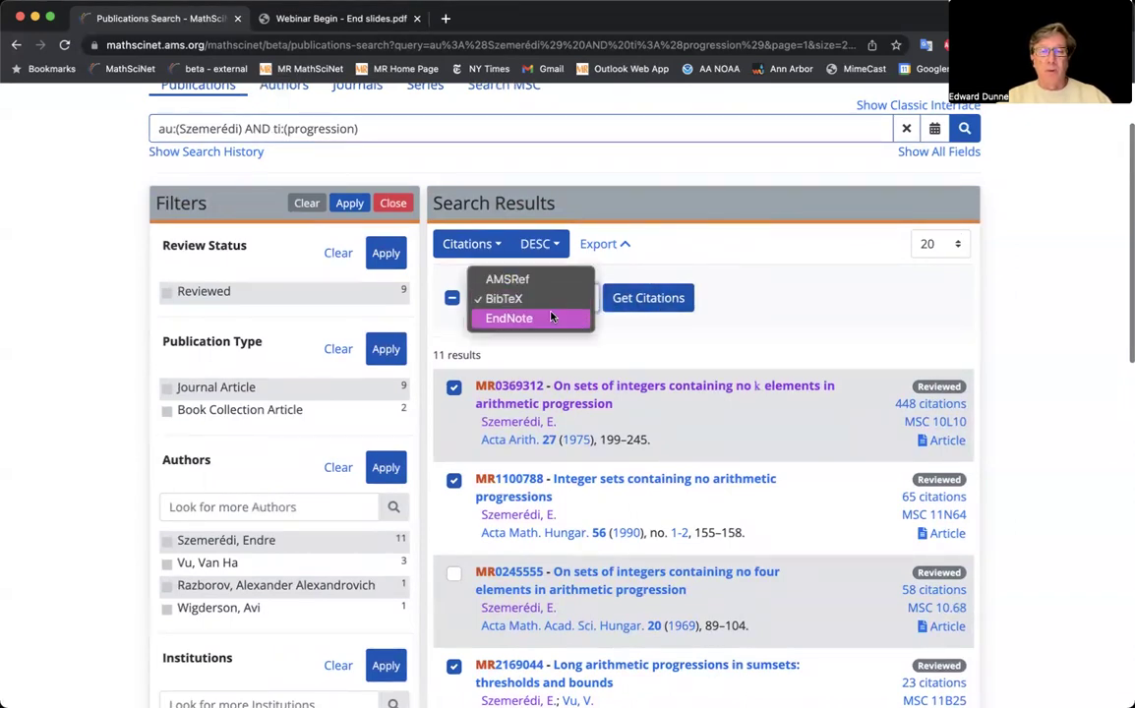
left_click(716, 266)
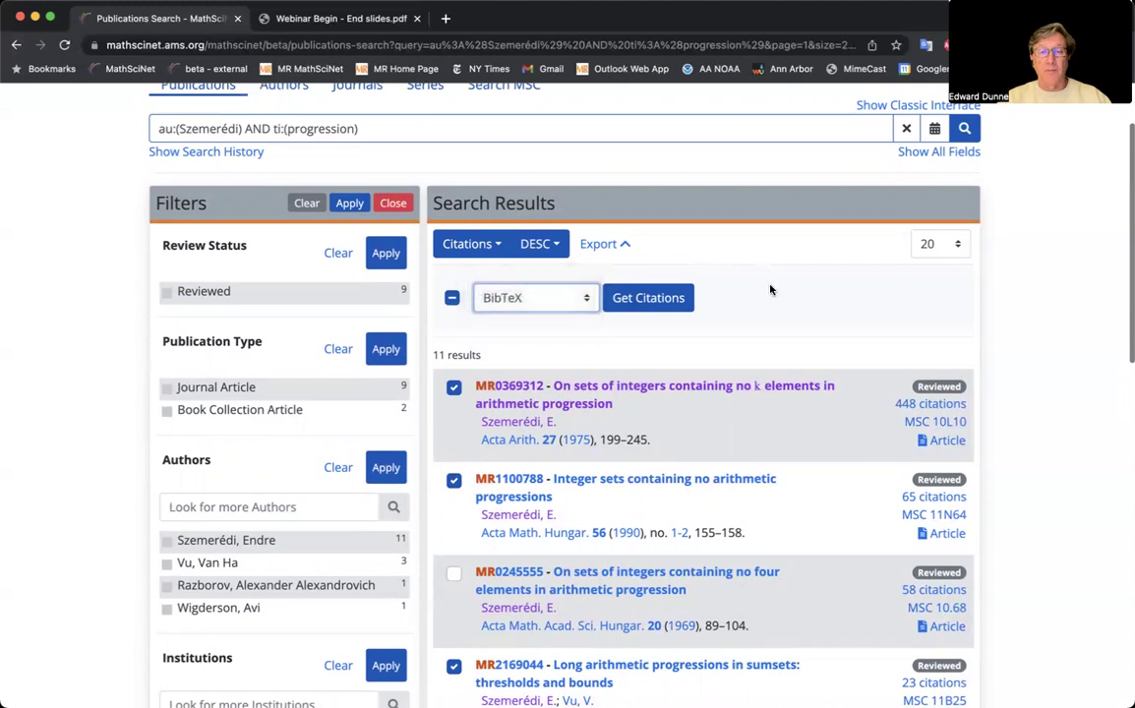
left_click(648, 298)
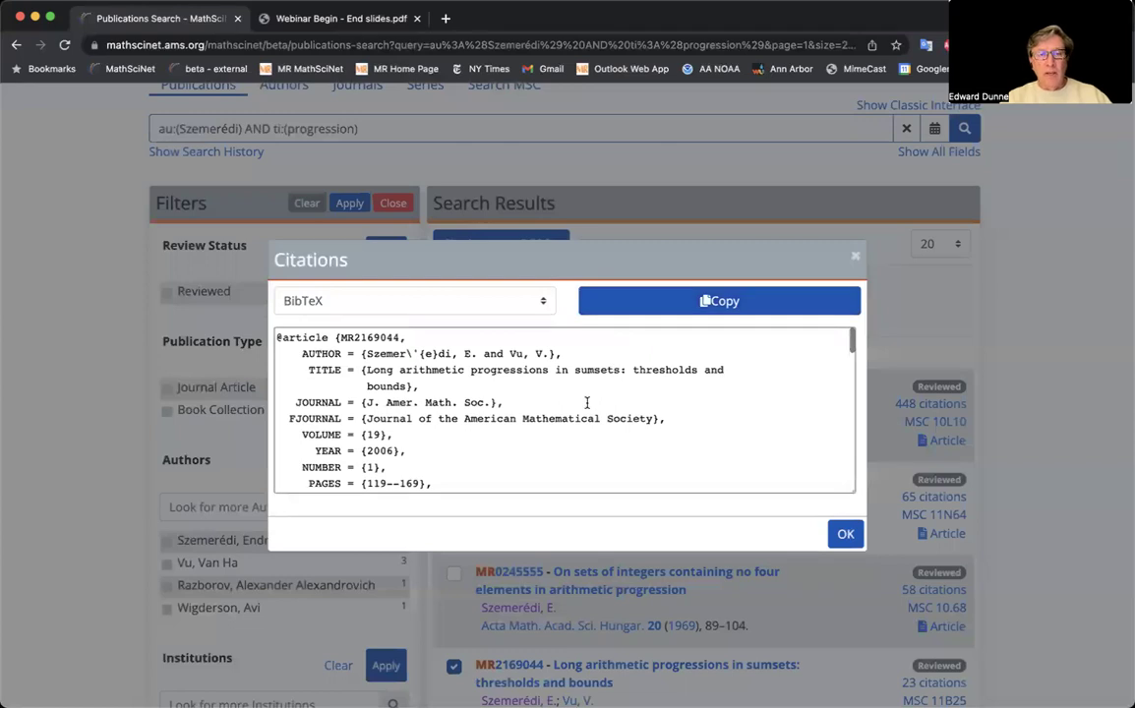
scroll(588, 402, "down", 10)
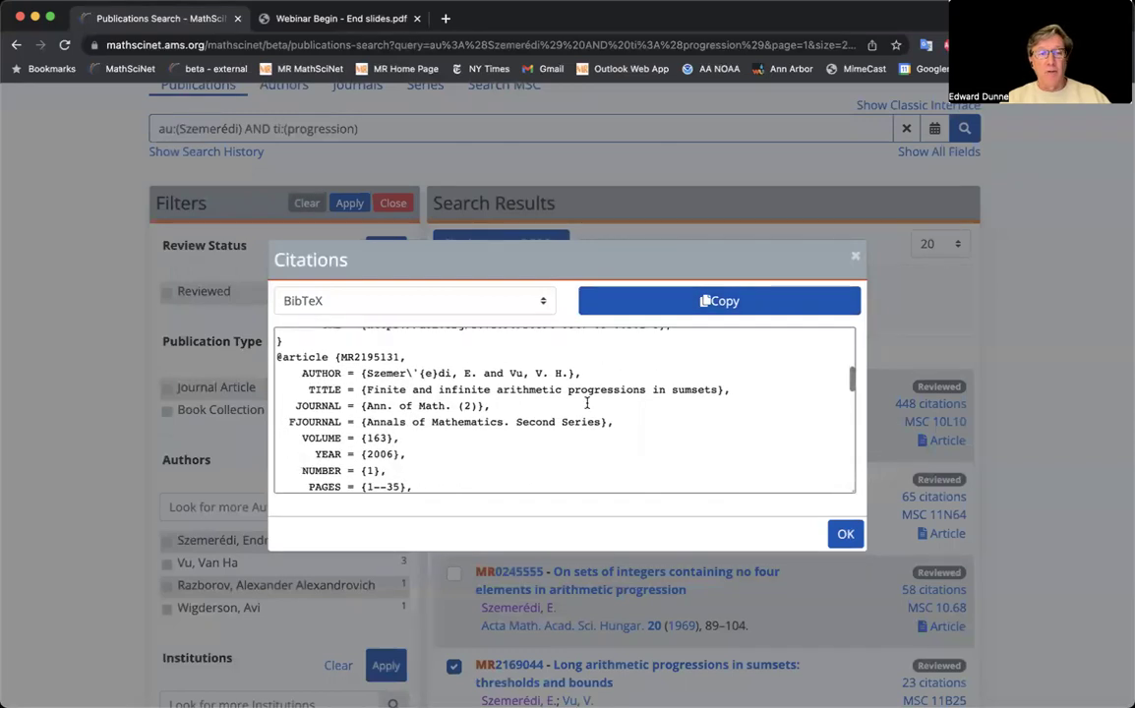
scroll(587, 402, "down", 10)
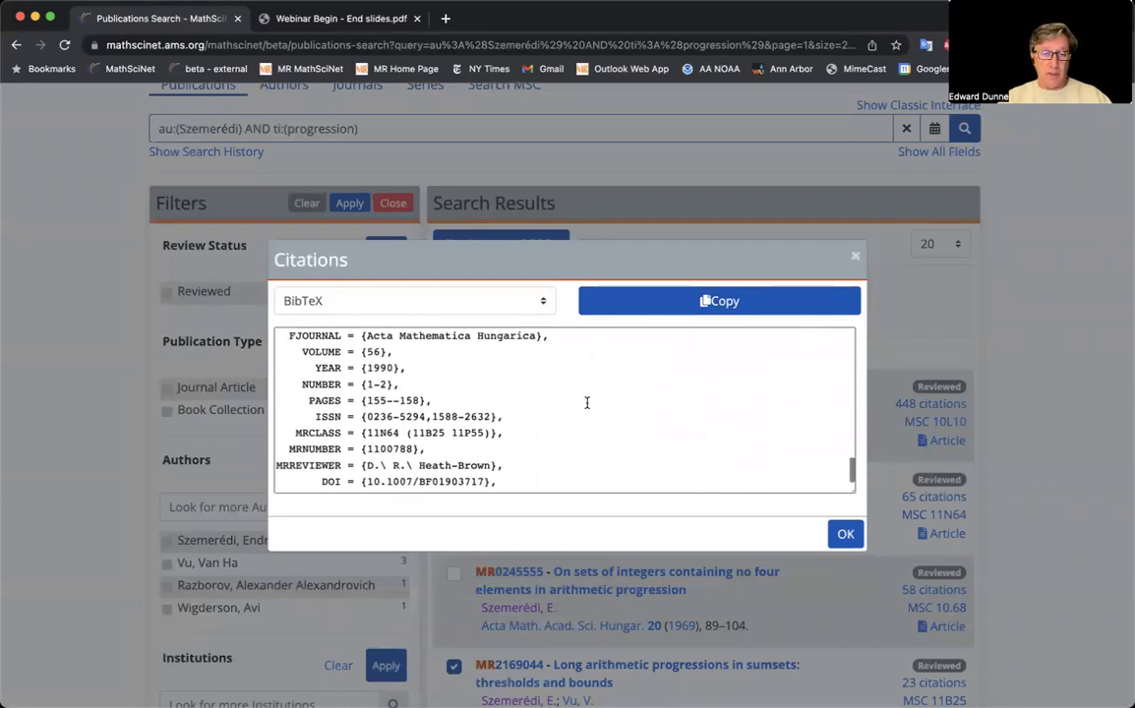
scroll(587, 402, "up", 10)
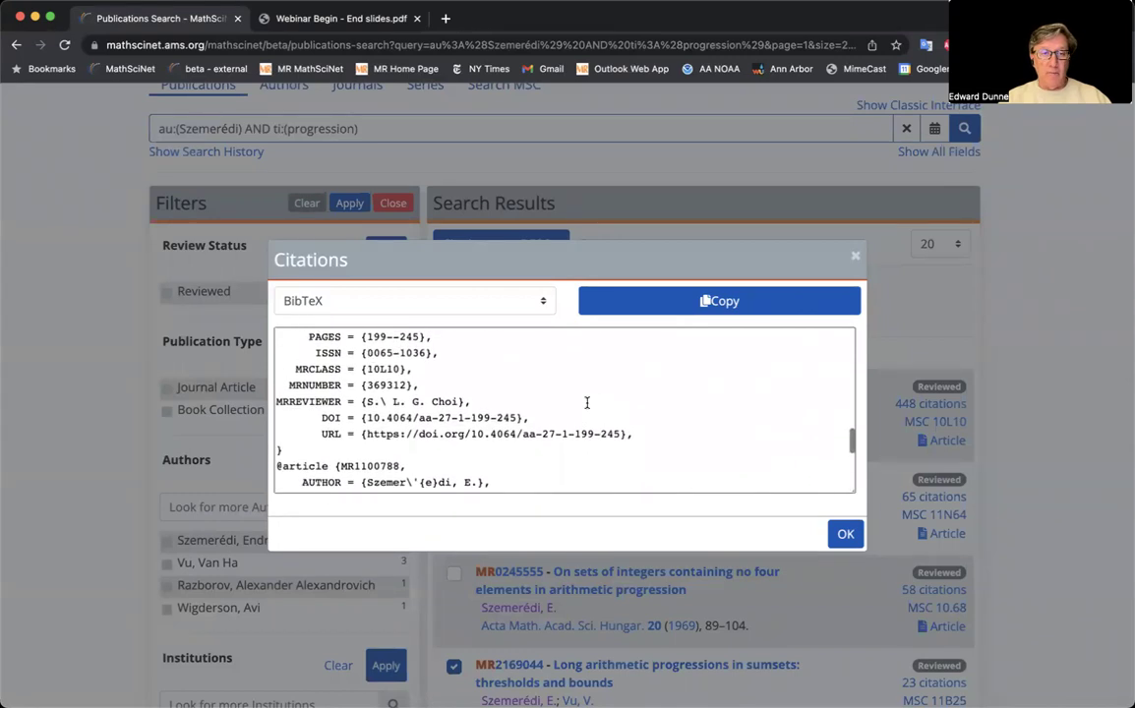
scroll(588, 402, "up", 8)
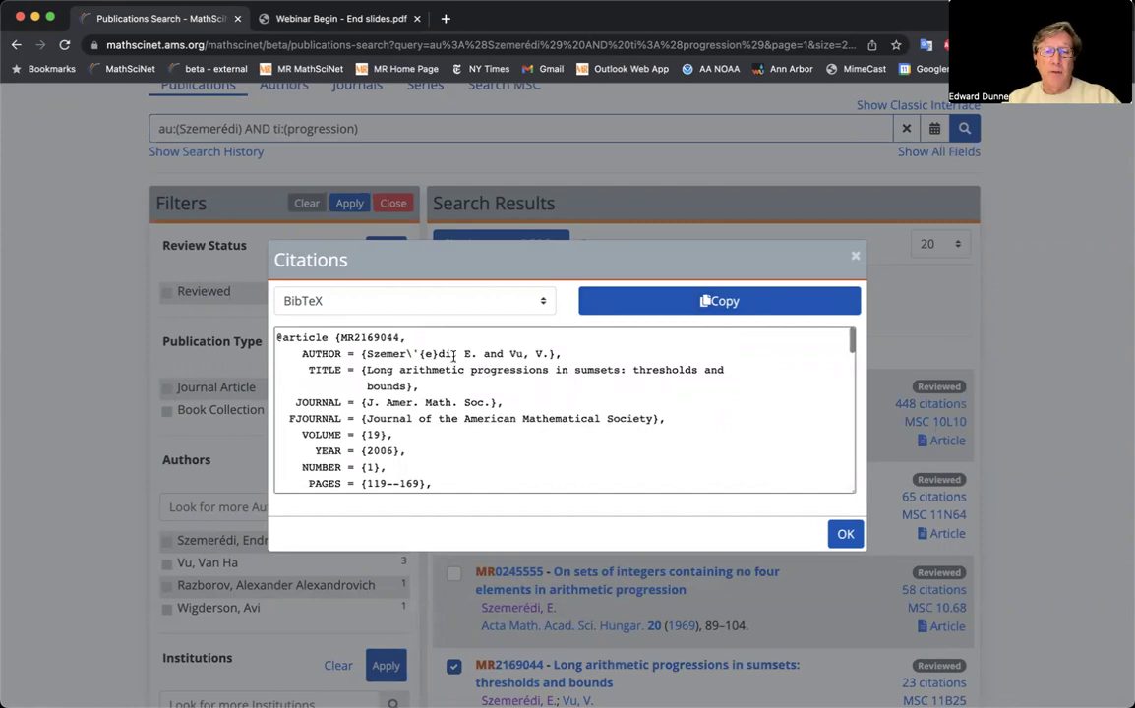
Copy the generated BibTeX citations to the clipboard and close the citations dialog.
left_click_drag(440, 354, 458, 510)
left_click(560, 387)
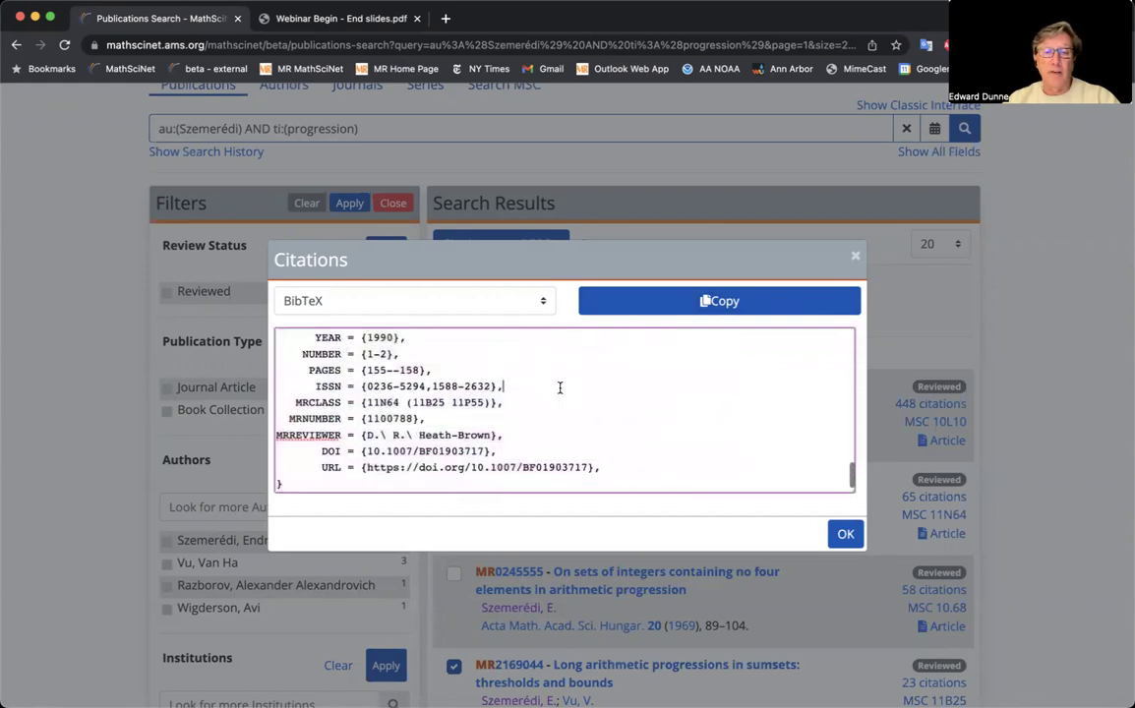
left_click(705, 302)
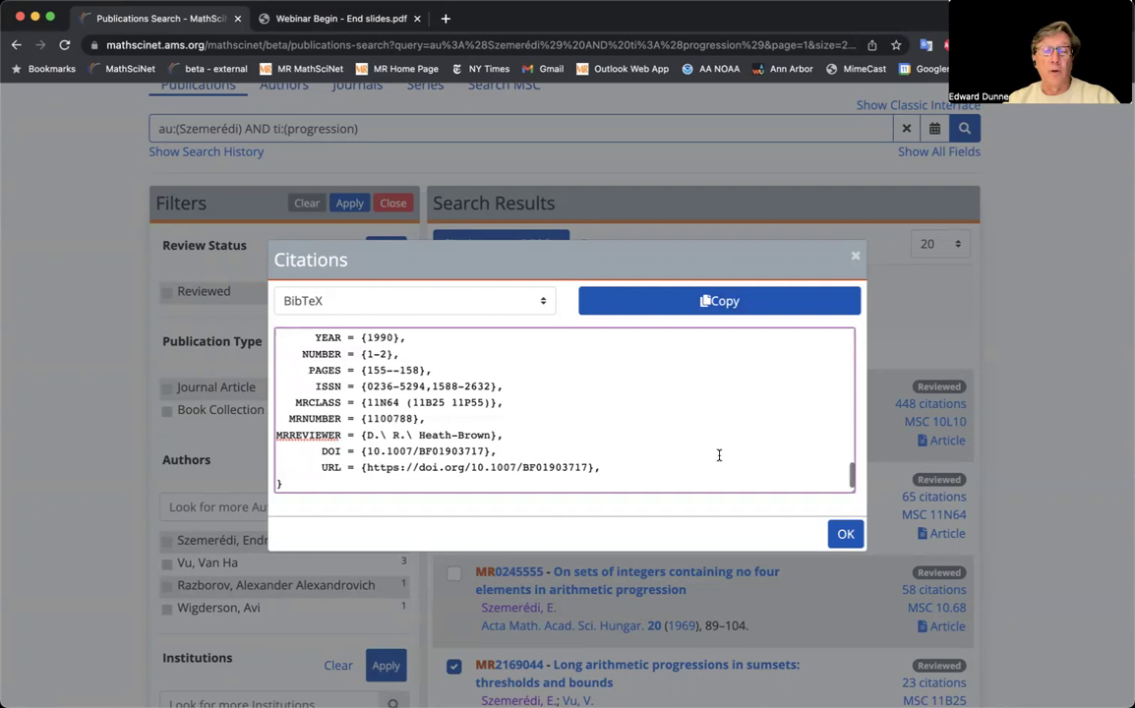
left_click(848, 535)
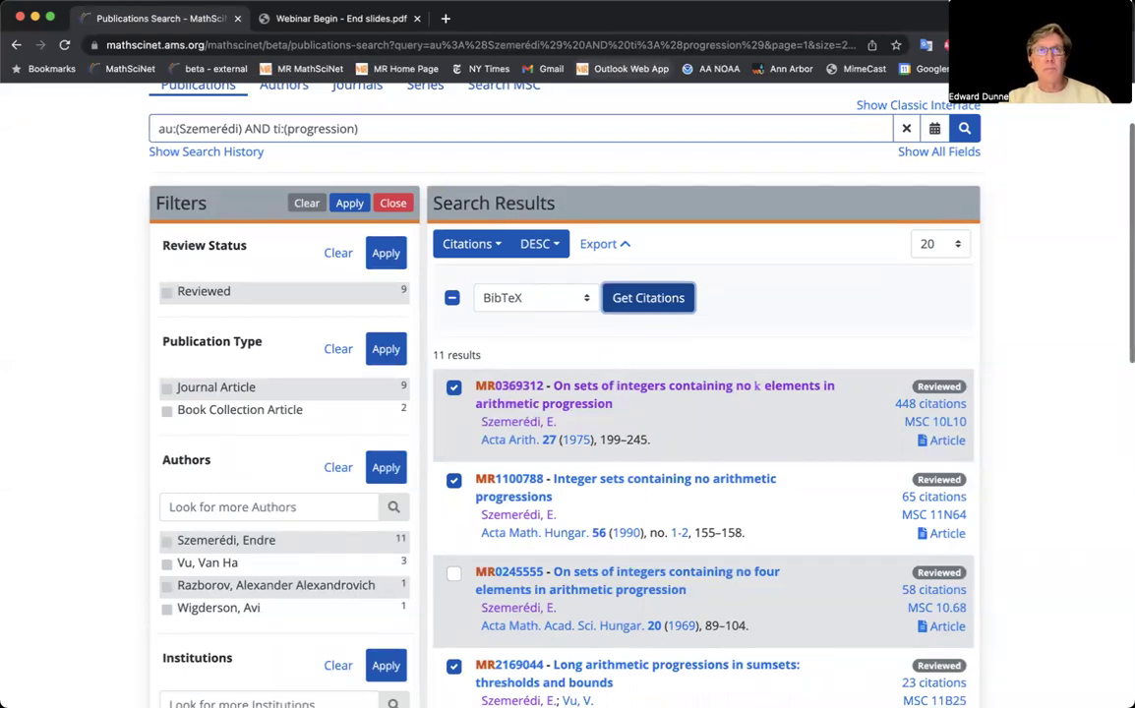
Clear the publications query and switch to the author search.
left_click(727, 166)
scroll(670, 171, "up", 2)
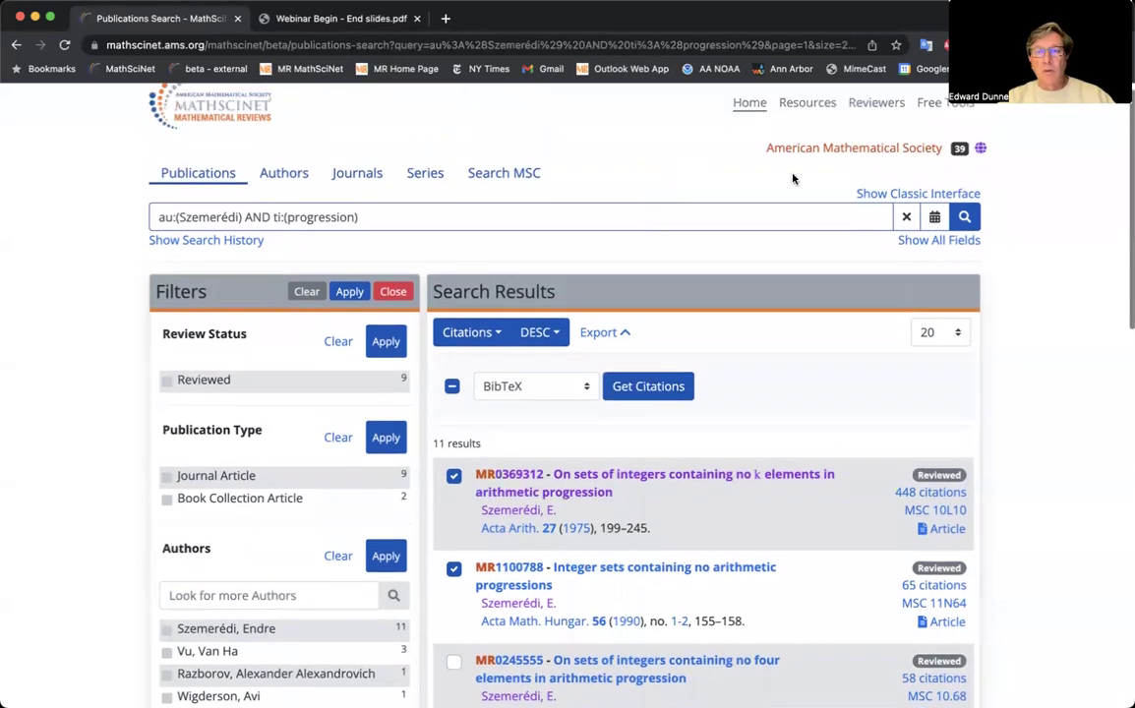
left_click(909, 219)
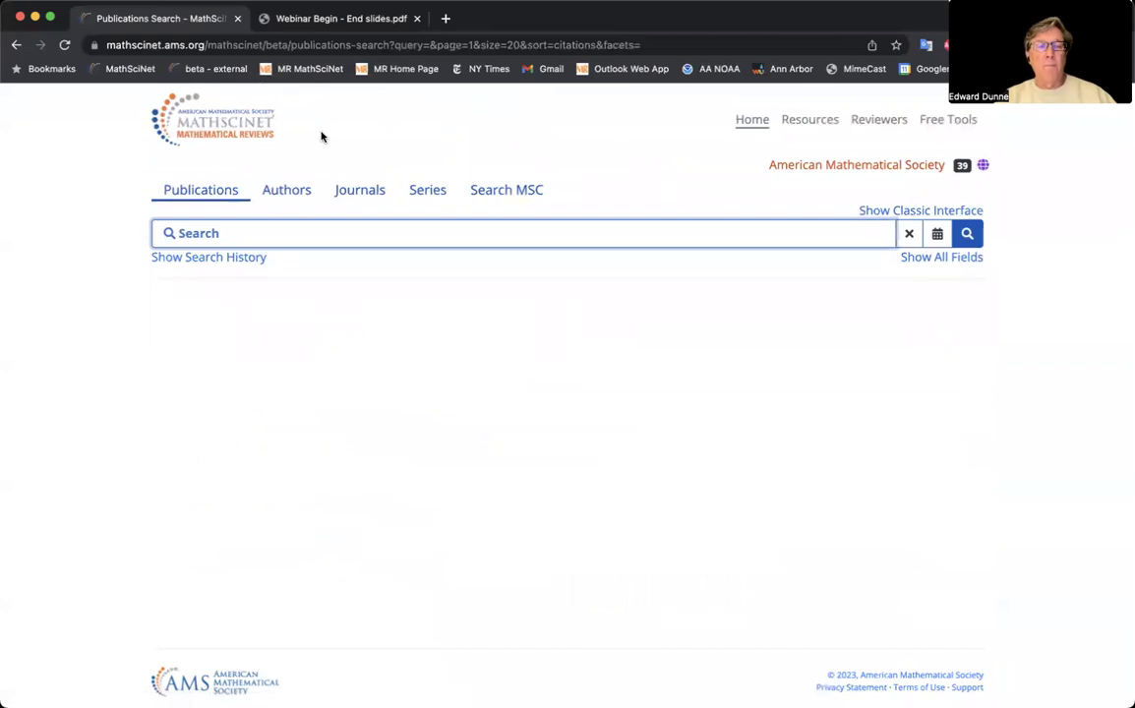
left_click(286, 191)
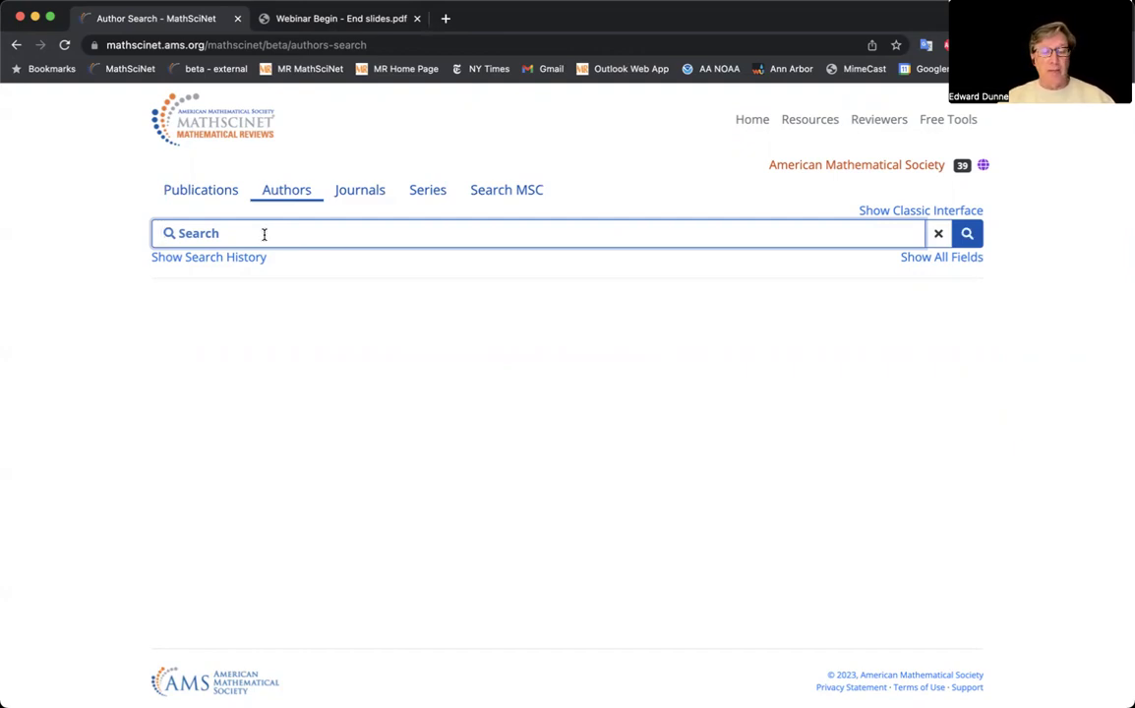
Enter "serre" in the author search and choose the suggestion "Serre Denis", removing the first name once and choosing it again.
type("serre")
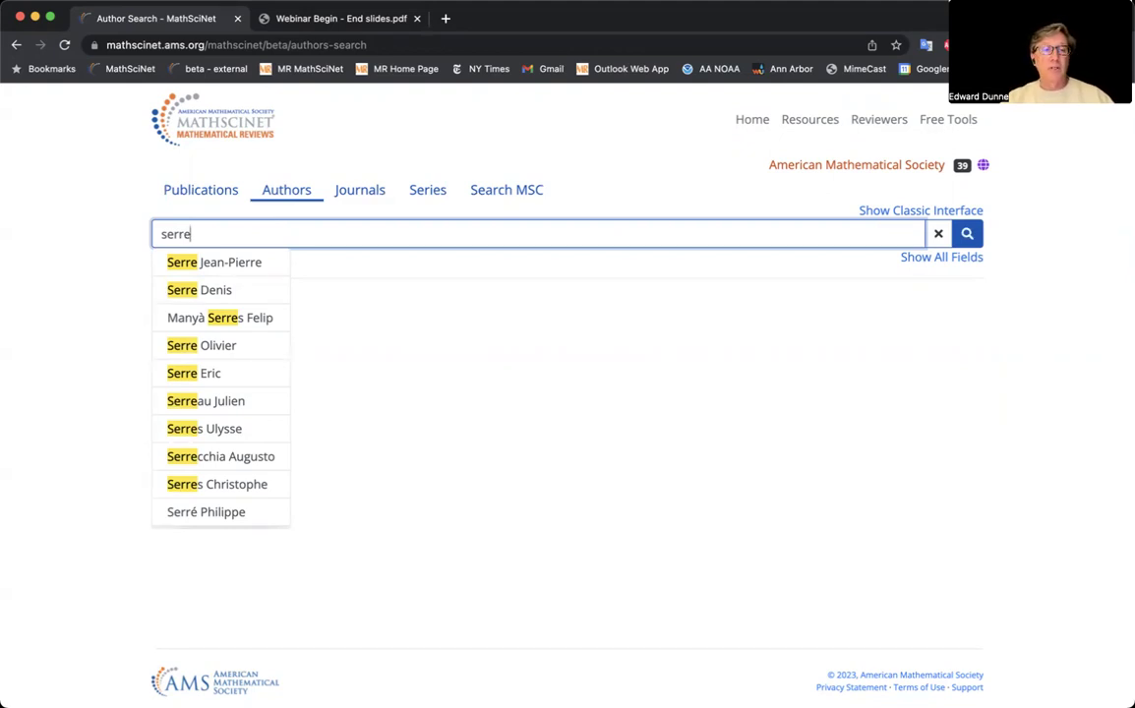
left_click(230, 292)
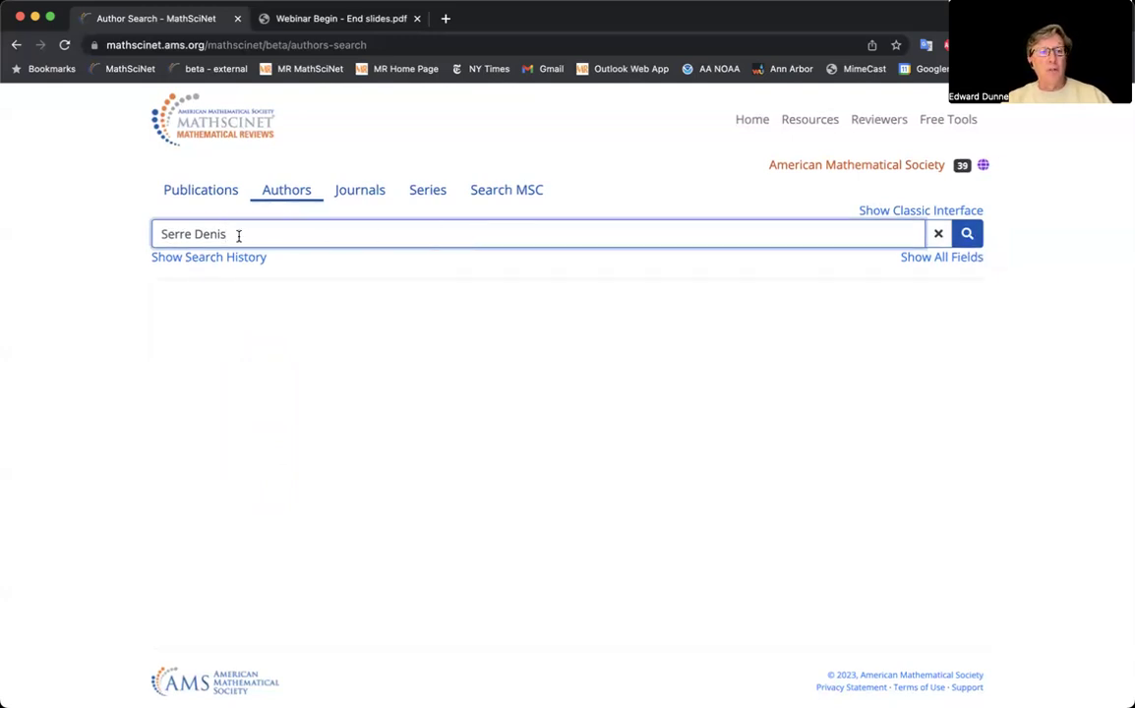
double_click(205, 233)
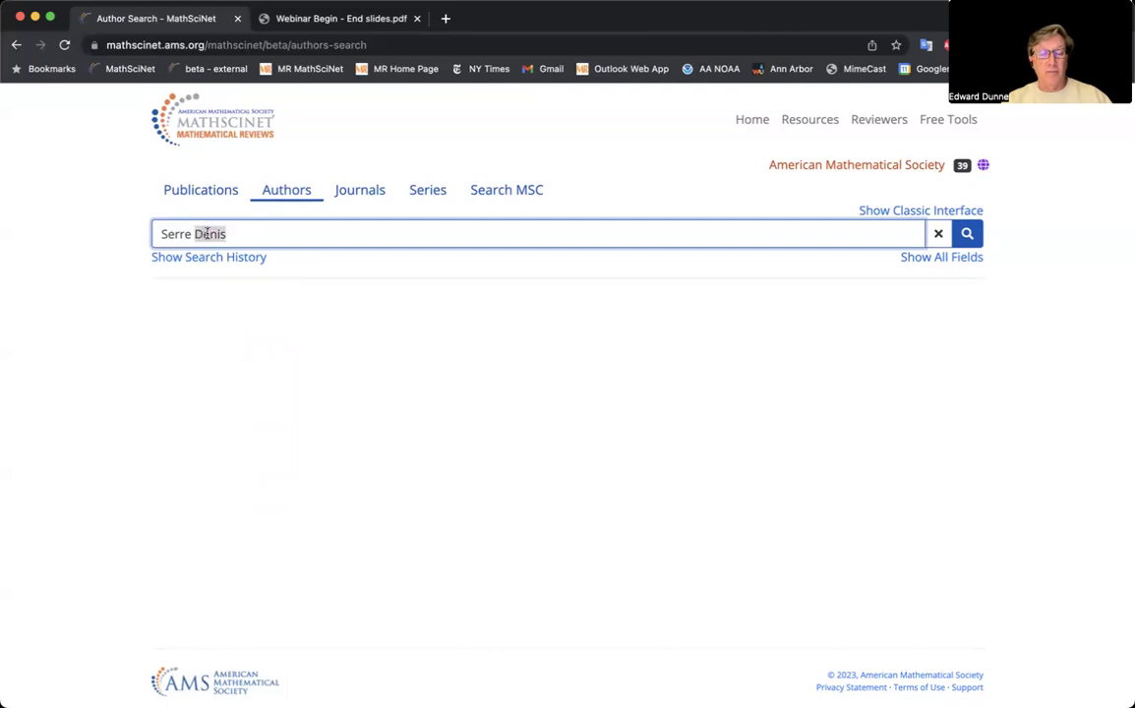
key("BackSpace")
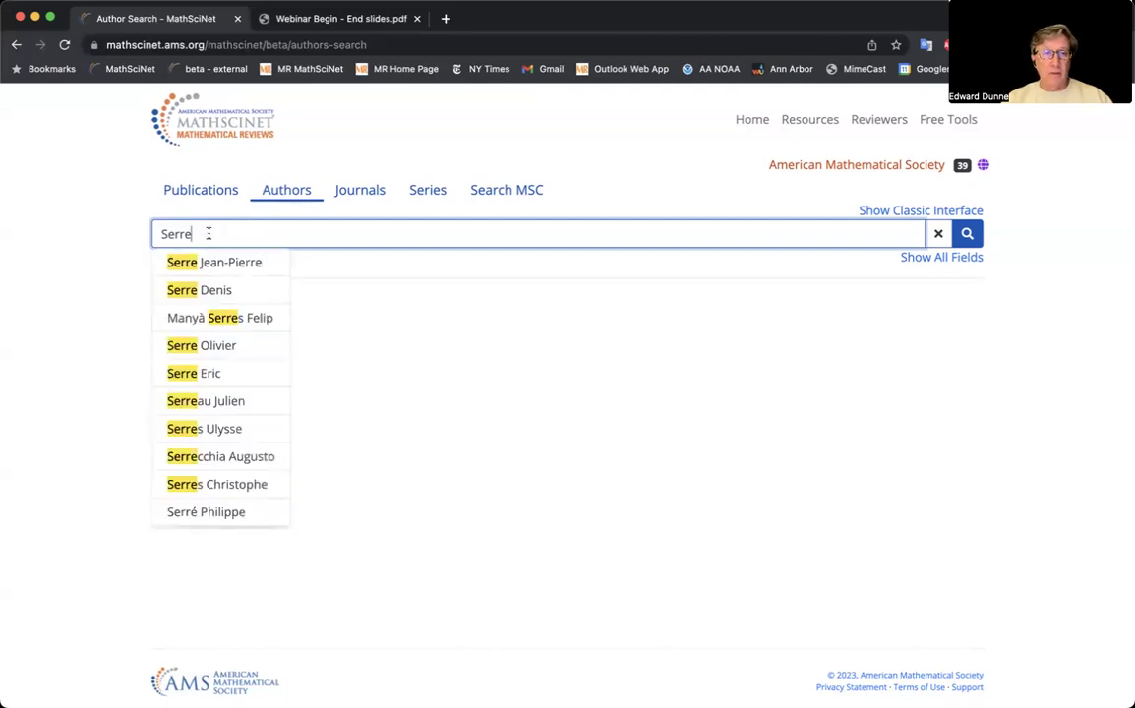
left_click(212, 290)
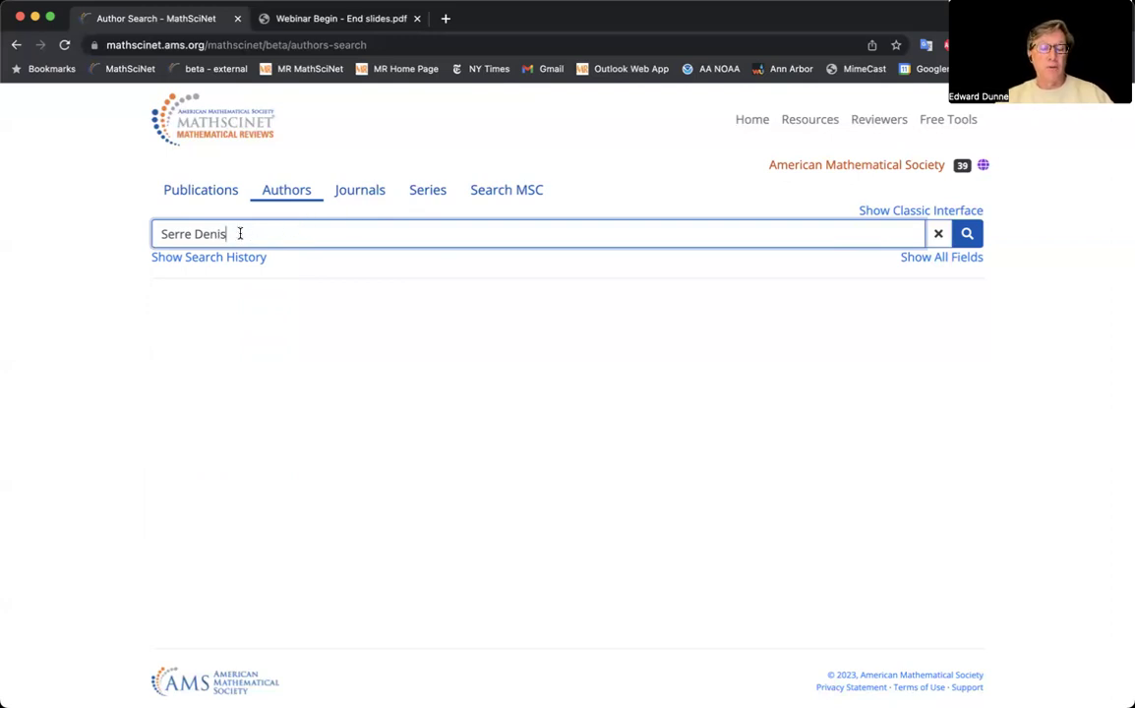
Erase the last four letters of the author query and retype "enis" to bring up the matching suggestion for "Serre Denis".
key("BackSpace")
key("BackSpace")
key("BackSpace")
key("BackSpace")
type("enis")
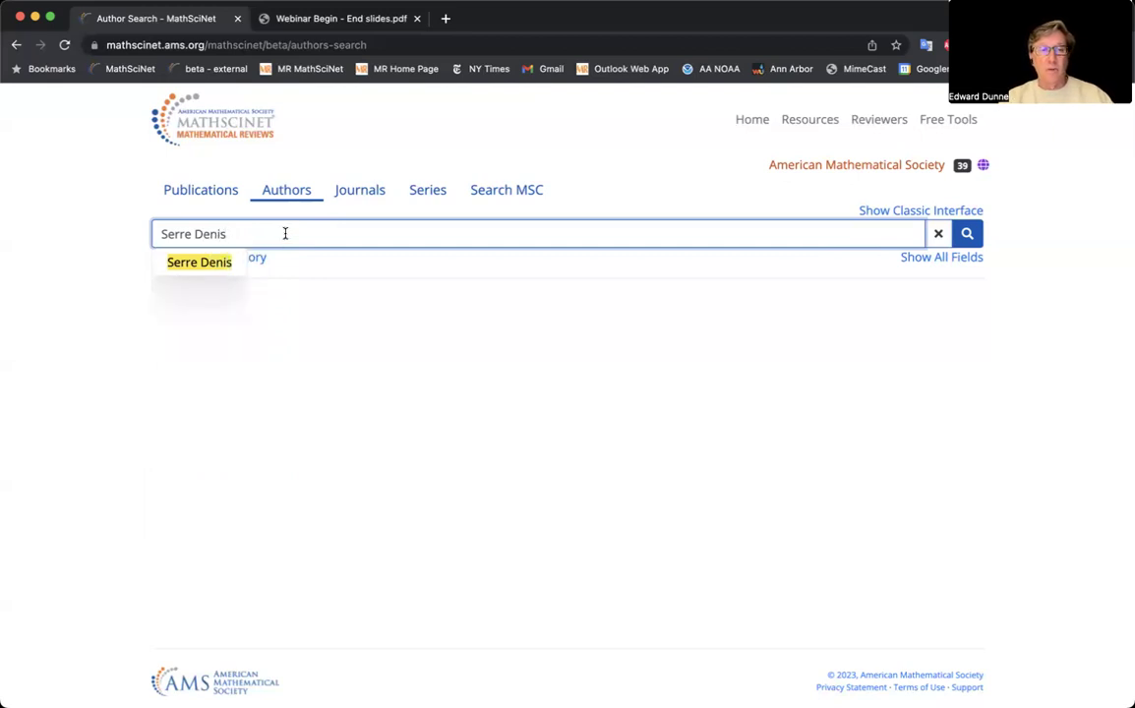
Run the author search for "Serre Denis" and open the matching author profile.
key("Escape")
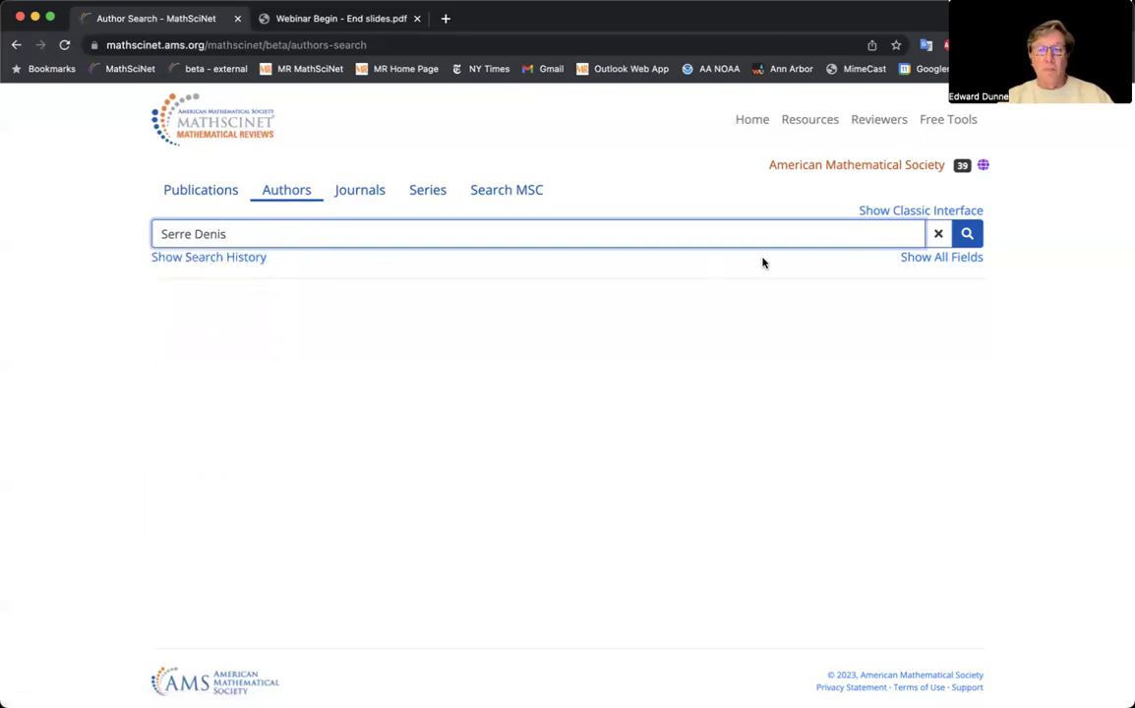
left_click(967, 236)
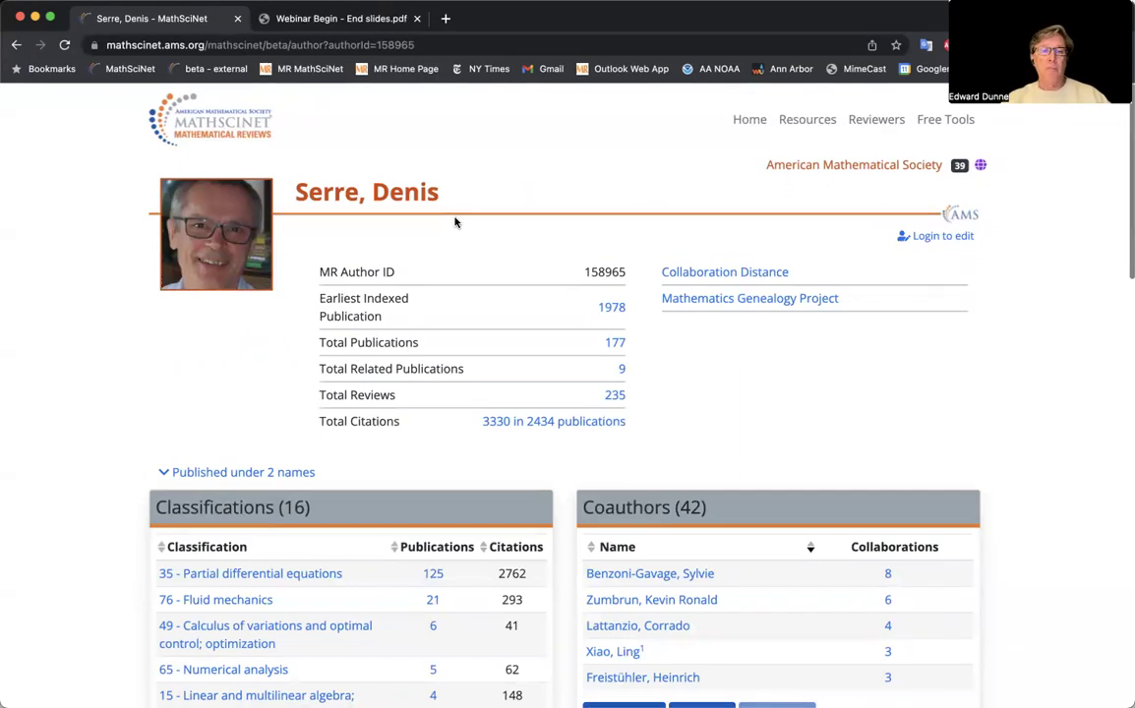
Review the author profile's summary, including the publication, review and citation totals and the links to related tools.
scroll(457, 222, "down", 1)
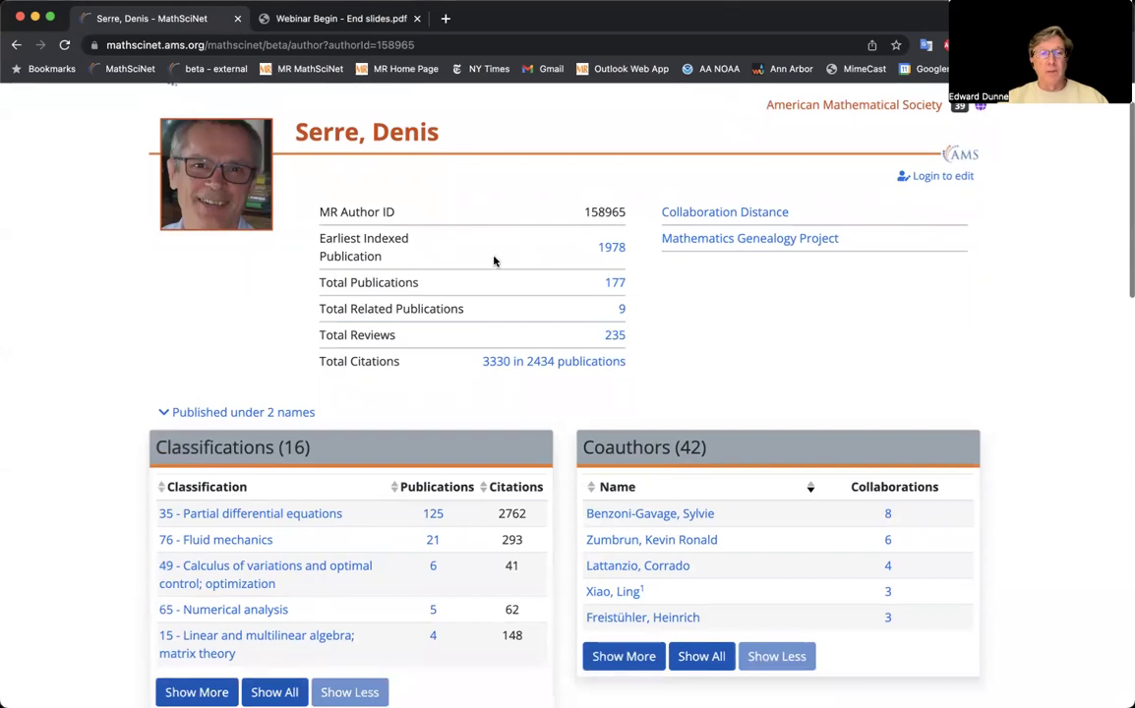
scroll(540, 263, "down", 1)
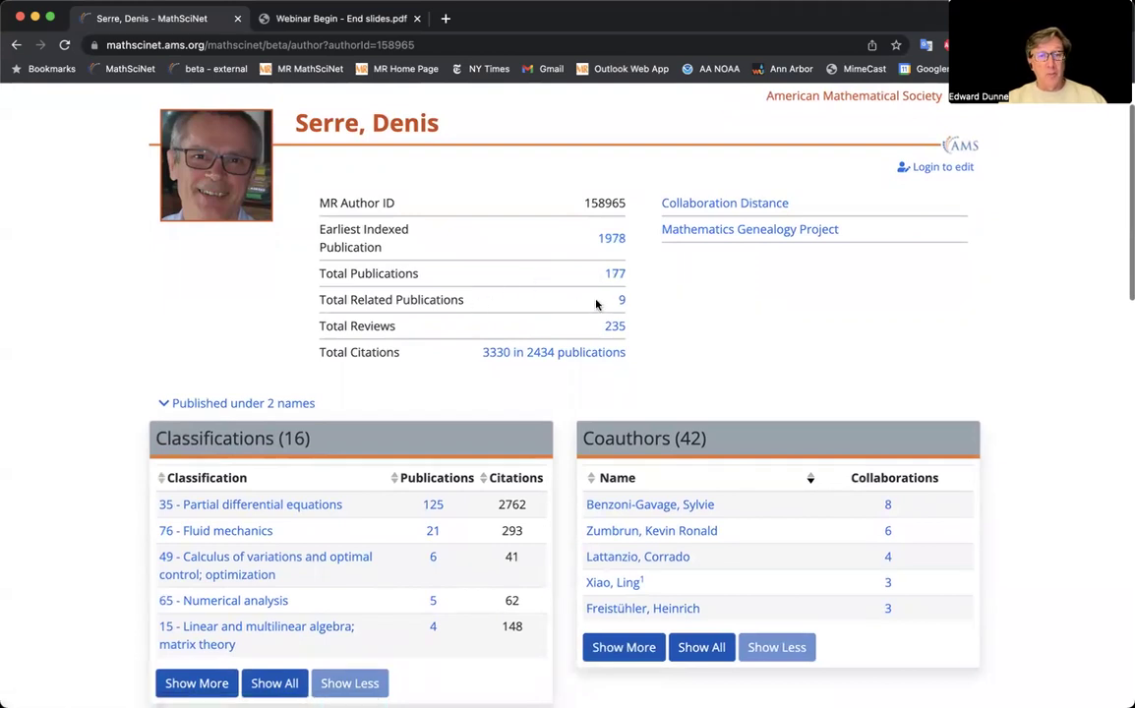
scroll(622, 303, "down", 1)
scroll(624, 304, "up", 2)
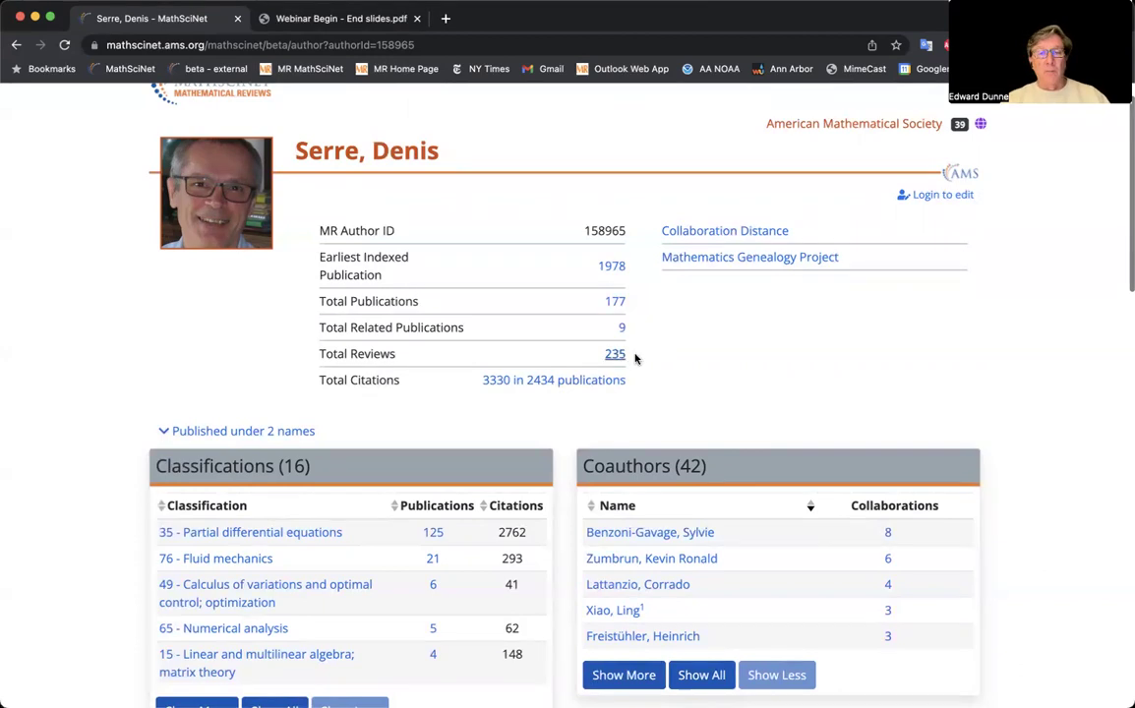
scroll(657, 349, "down", 1)
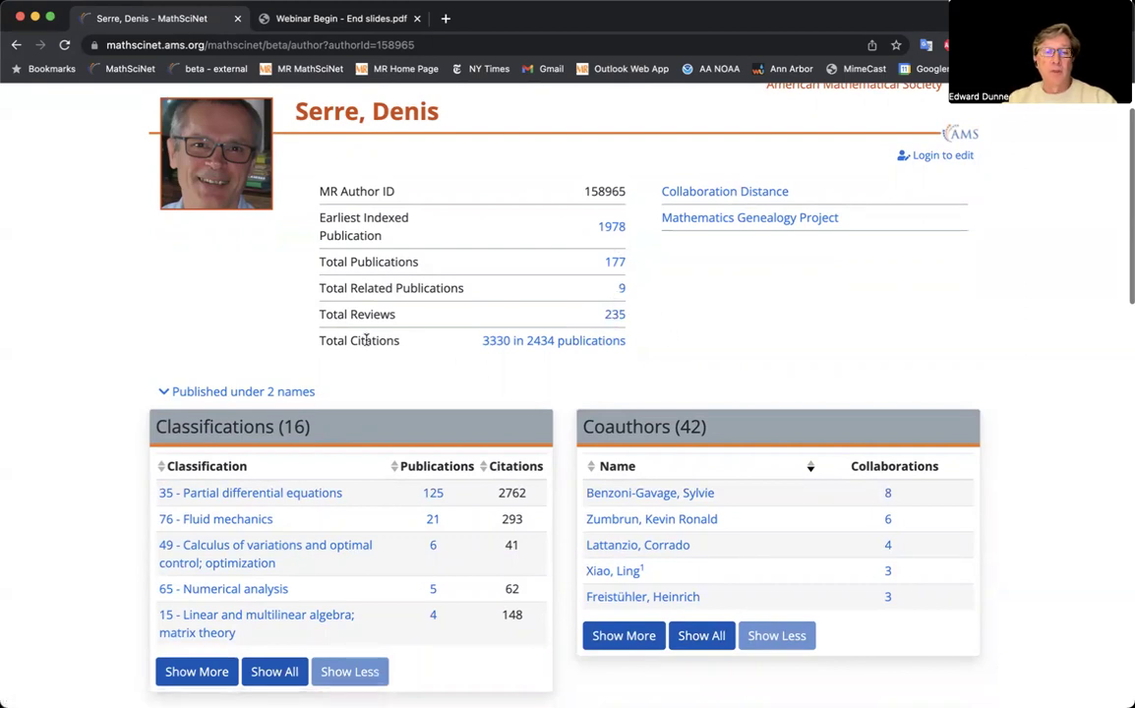
scroll(369, 341, "down", 1)
scroll(366, 341, "up", 2)
scroll(364, 339, "up", 1)
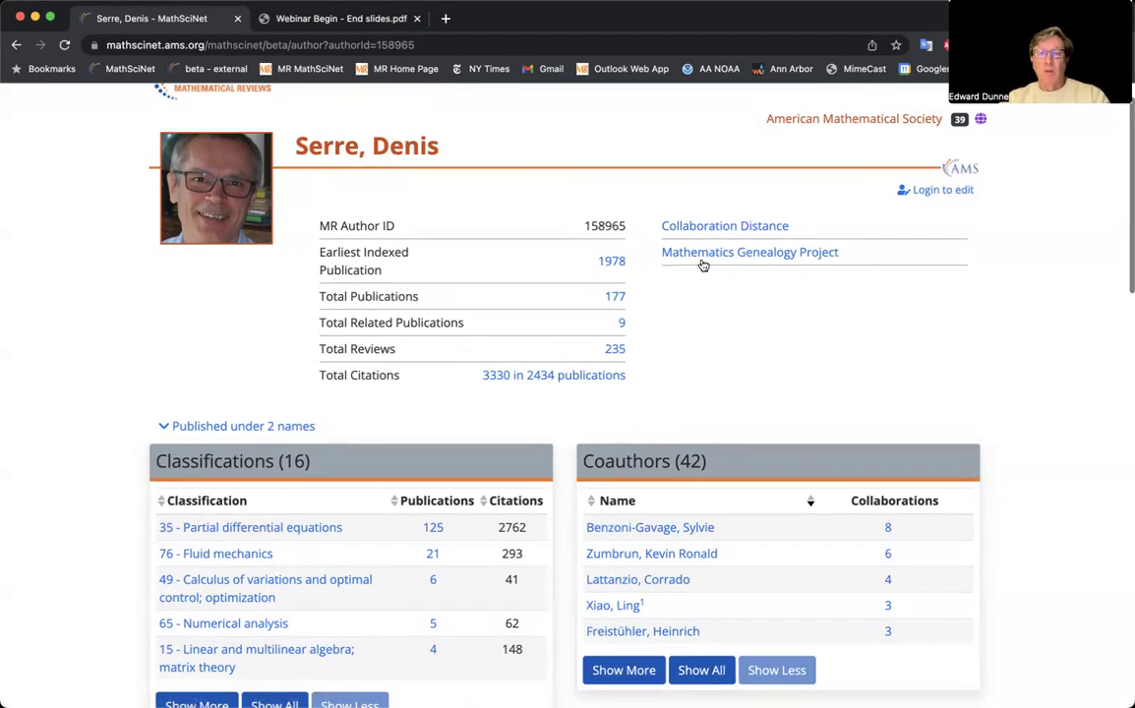
scroll(705, 261, "up", 1)
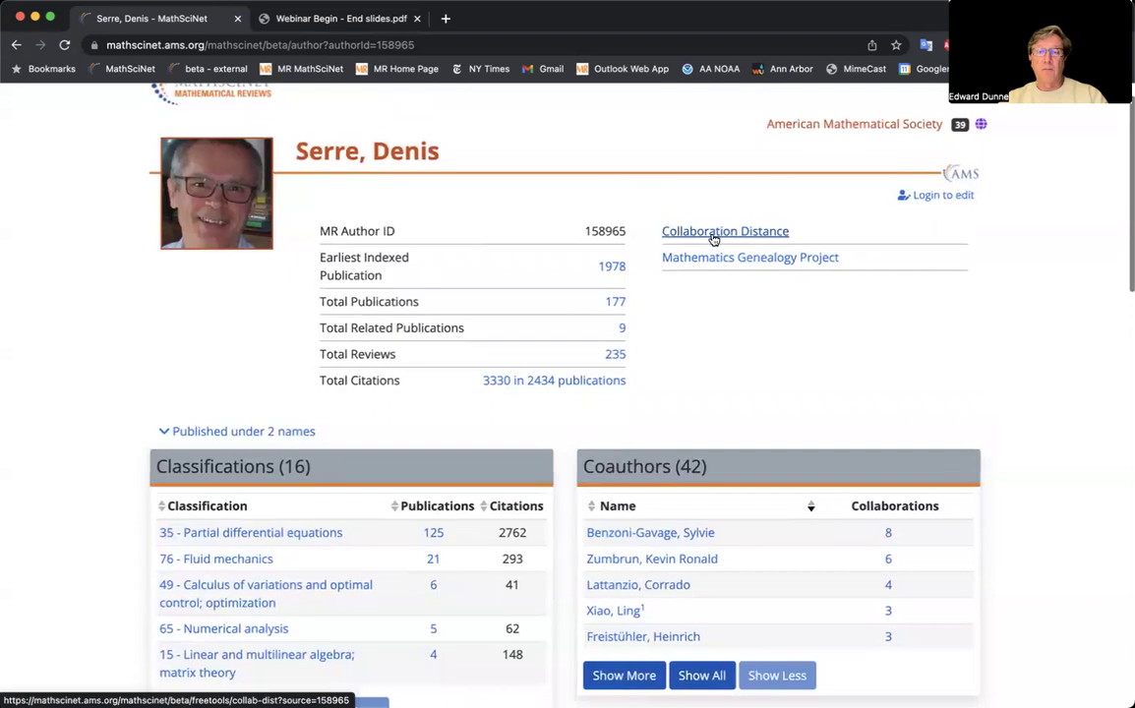
Try to search the collaboration distance from this author to "serre, jean-pierre", and return to the author profile.
scroll(713, 237, "down", 1)
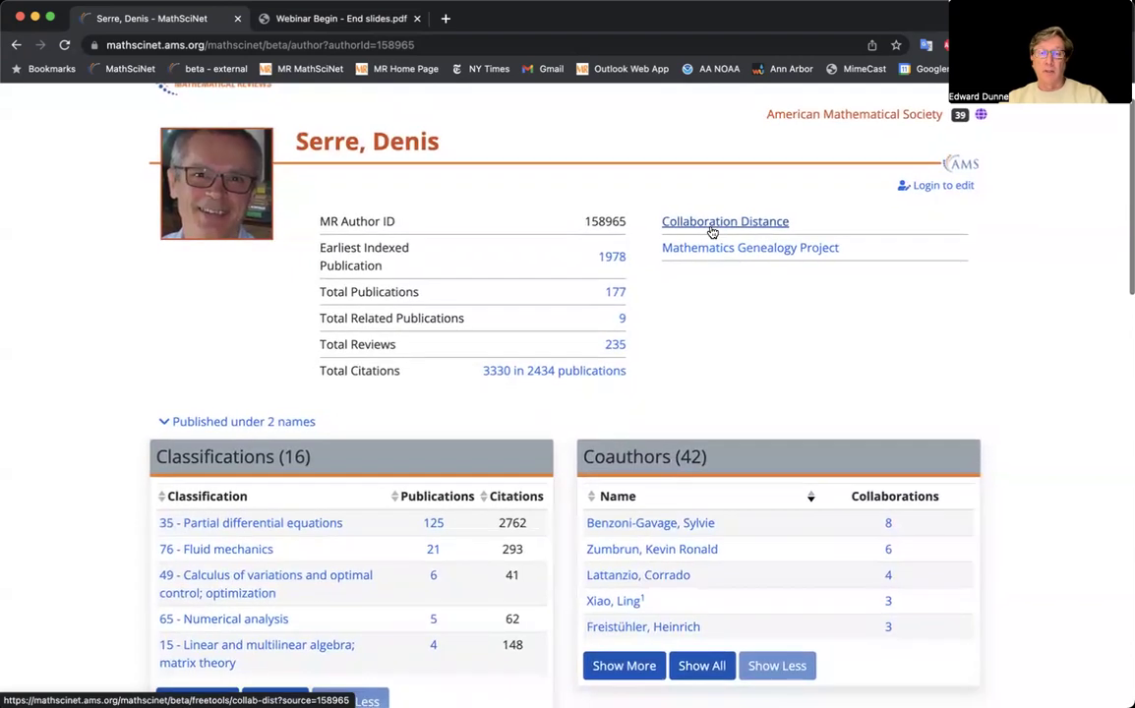
left_click(708, 226)
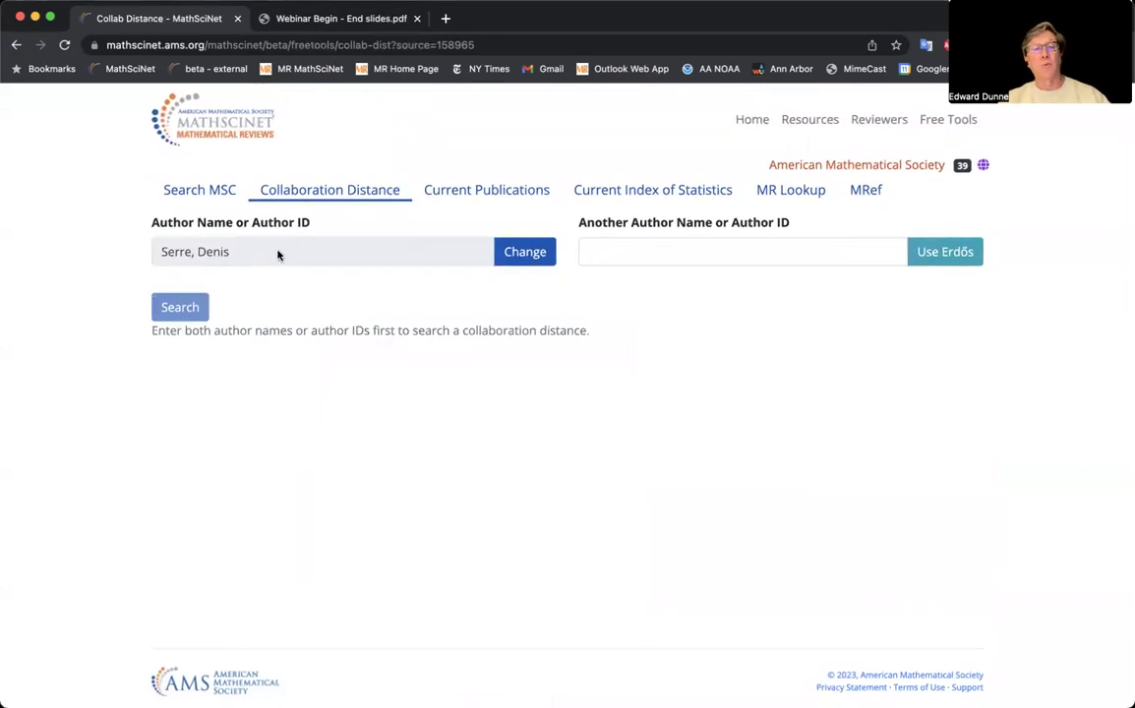
left_click(680, 254)
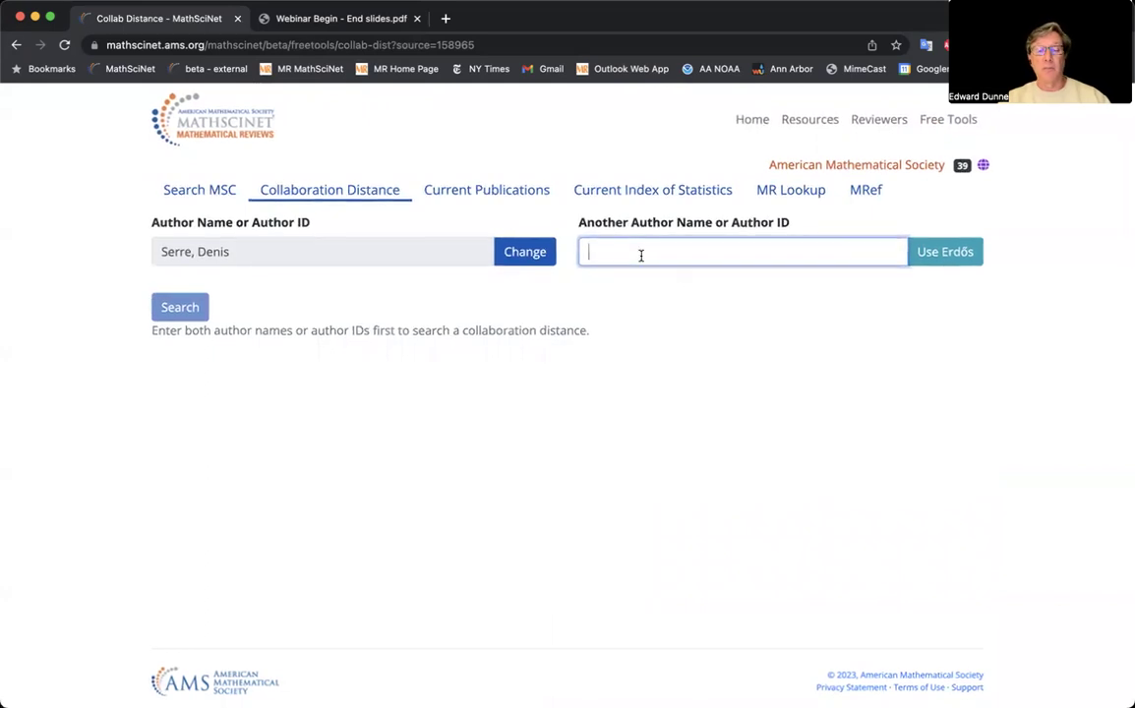
type("serre,")
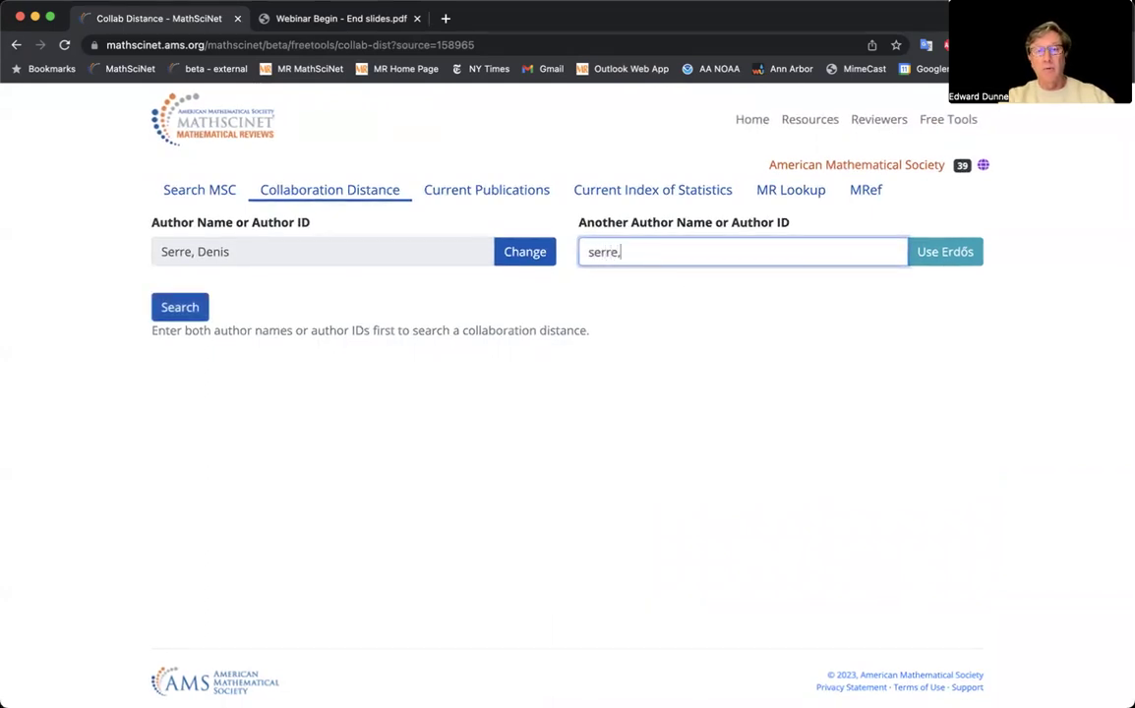
type(" jean-pierre")
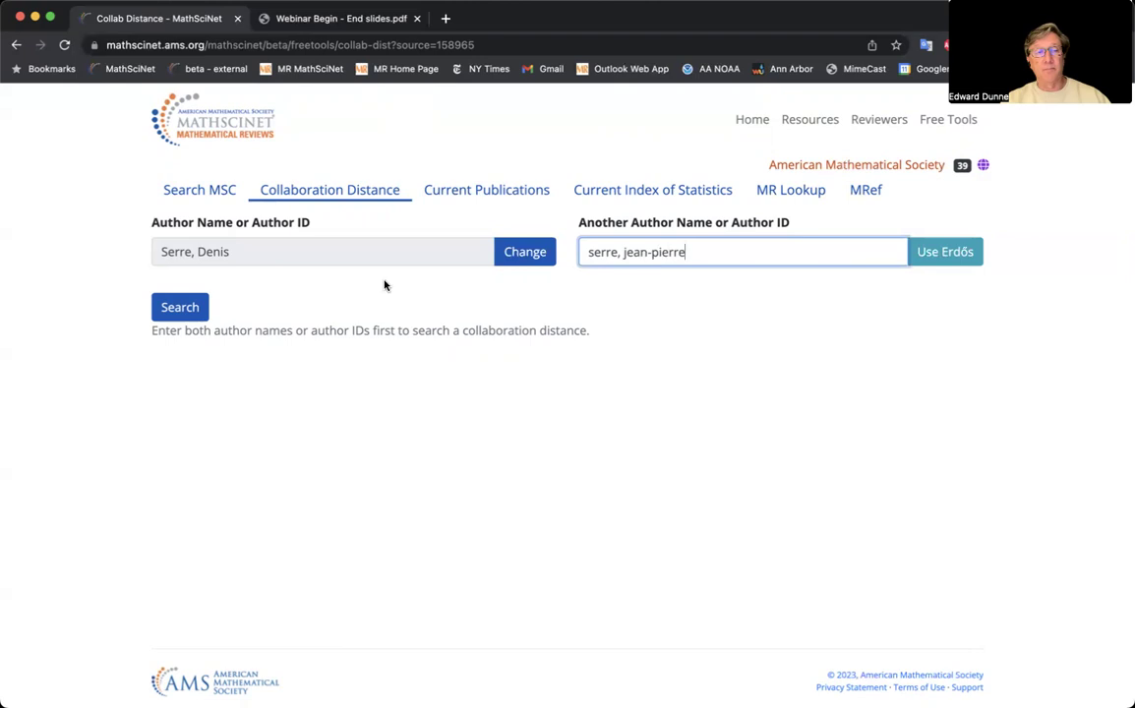
left_click(191, 306)
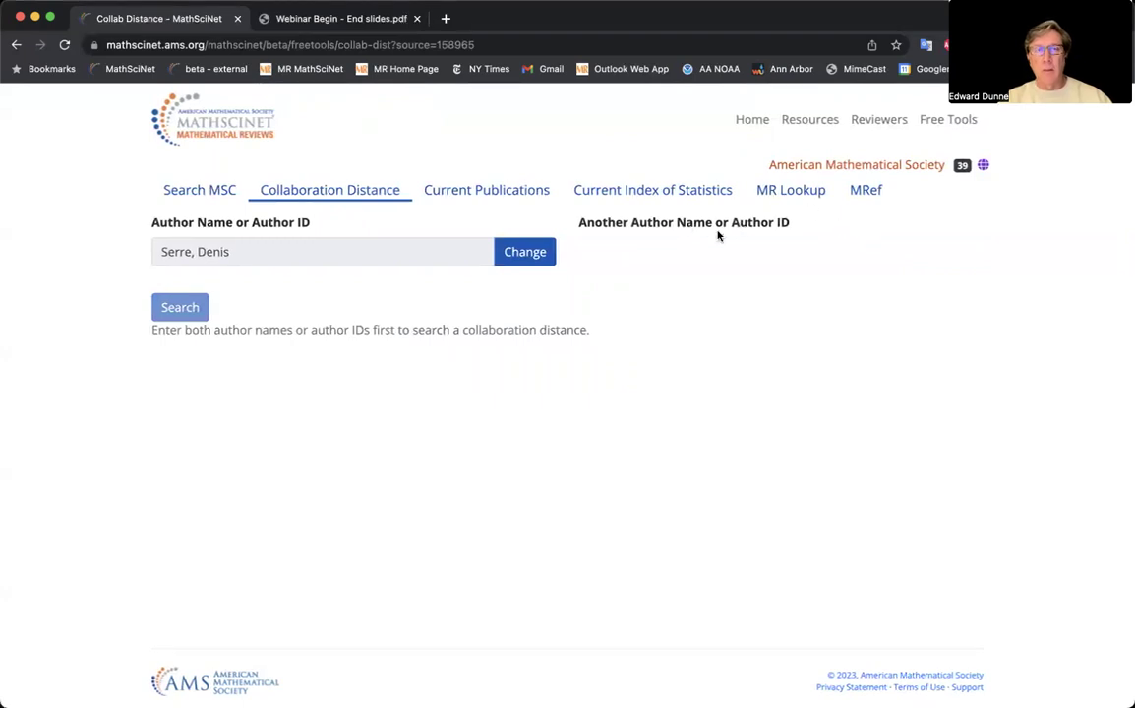
left_click(16, 45)
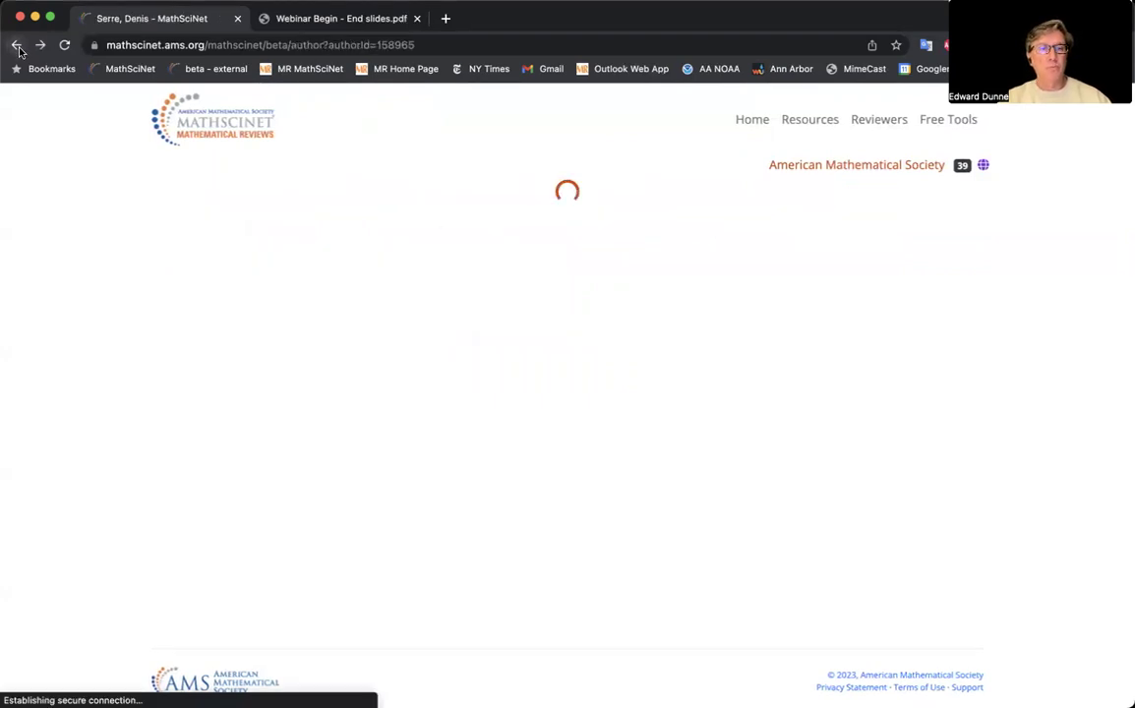
View the MSC 2020 listing for classification 35, Partial differential equations, from the author's classifications, and return to the profile.
scroll(165, 299, "down", 5)
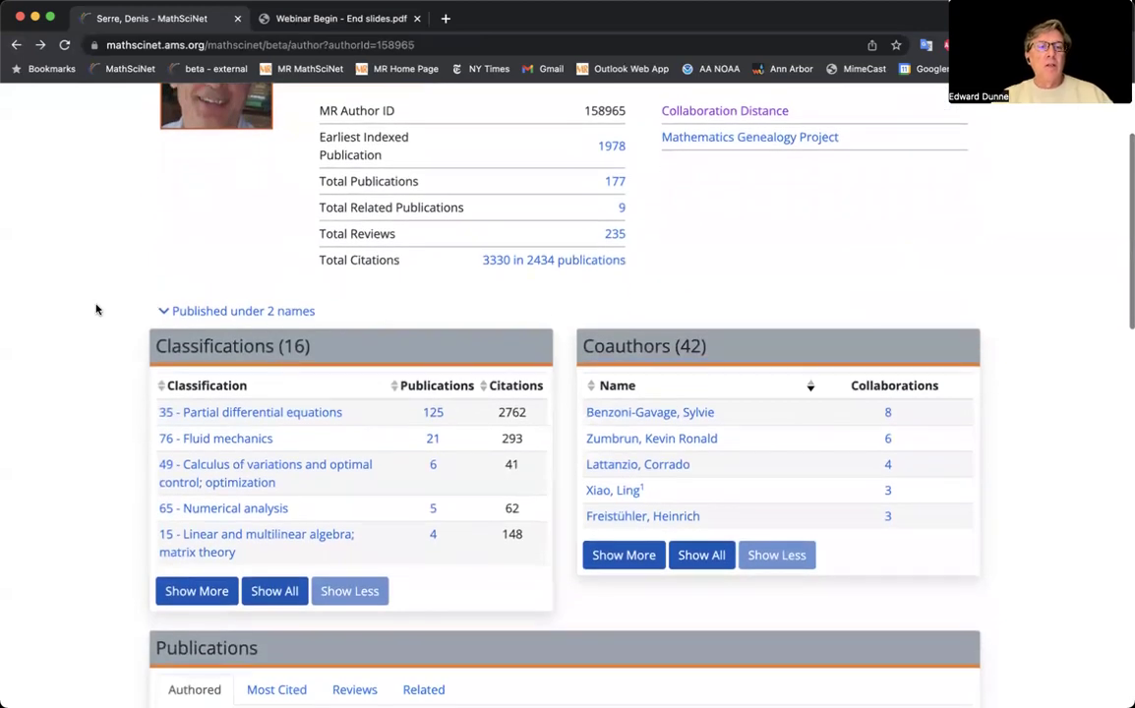
scroll(96, 310, "down", 2)
scroll(96, 310, "up", 3)
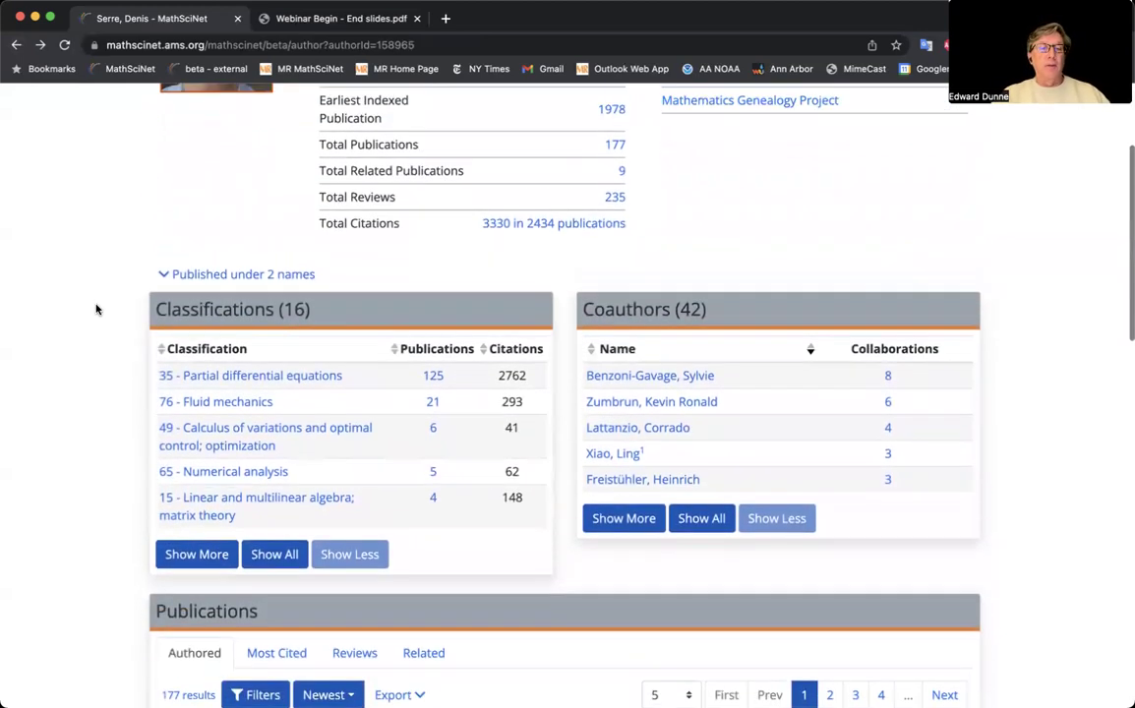
scroll(96, 310, "down", 3)
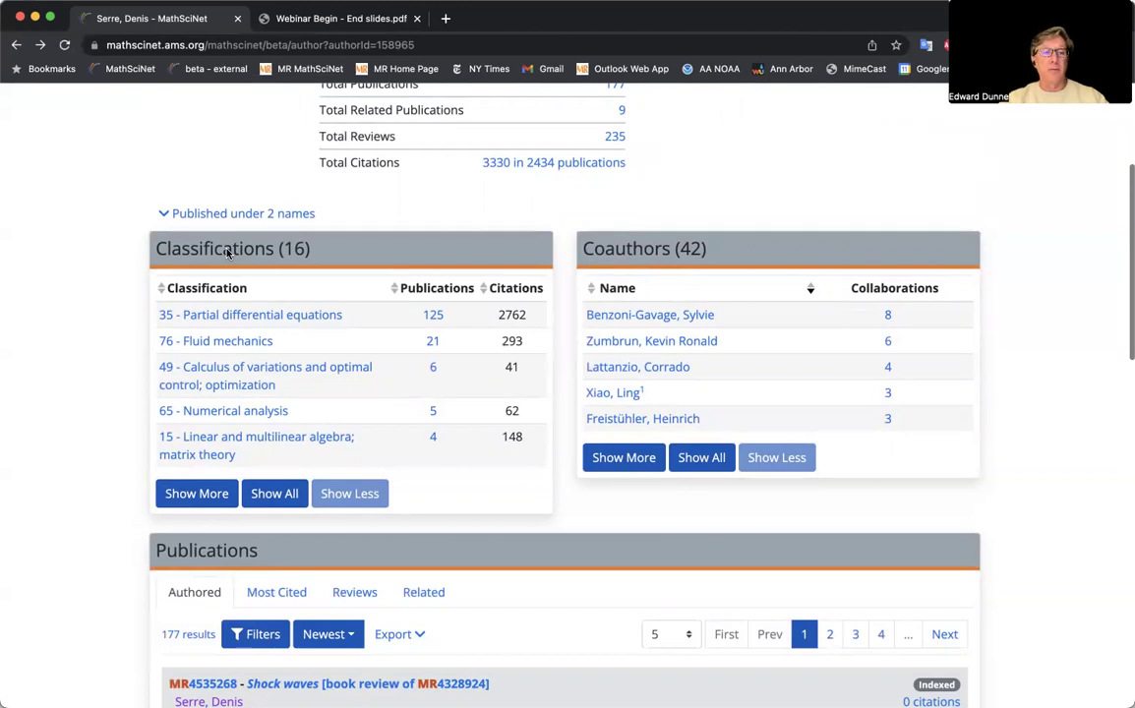
scroll(115, 237, "down", 2)
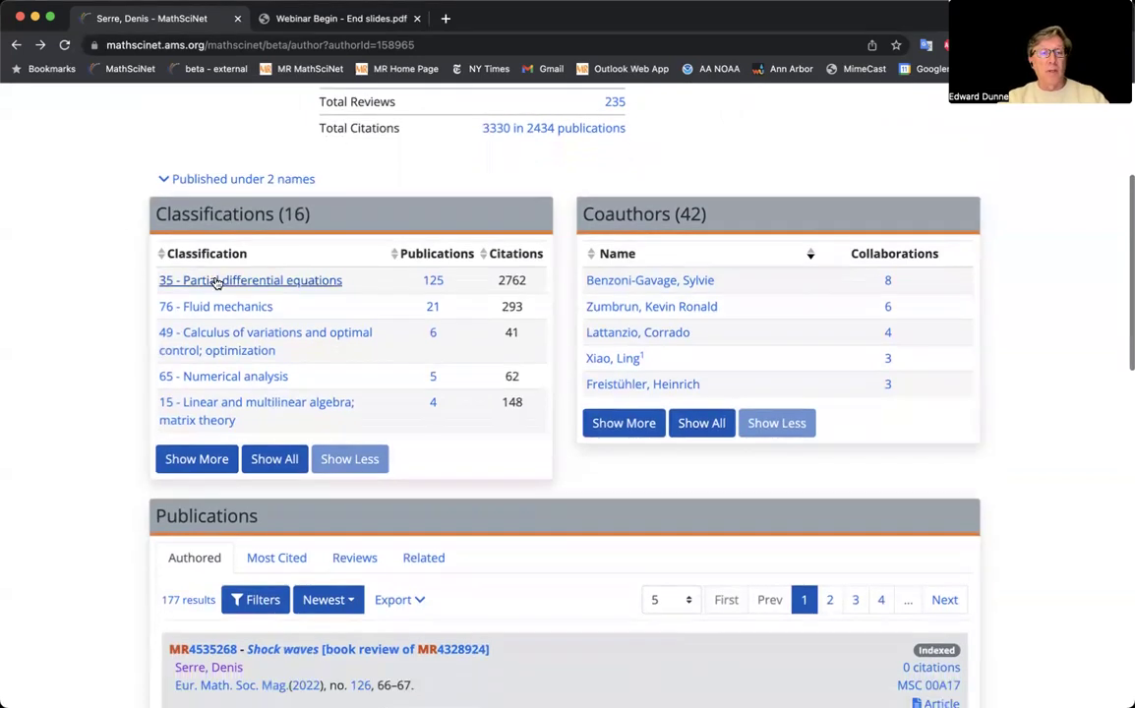
scroll(216, 282, "down", 1)
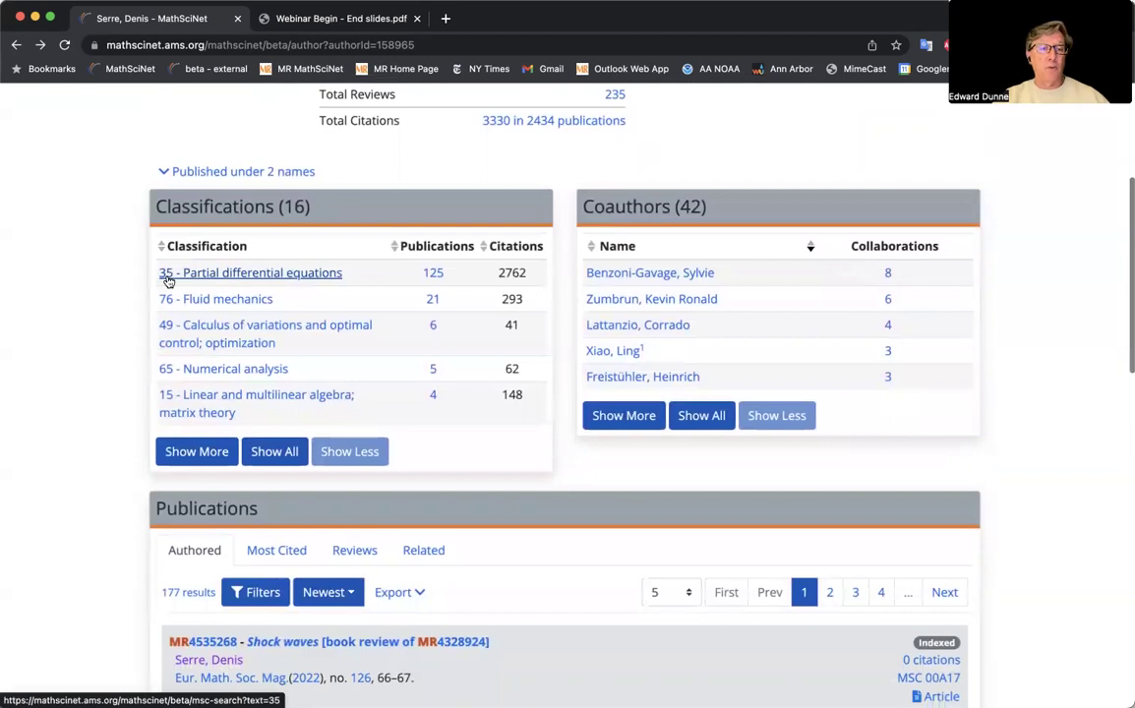
left_click(176, 275)
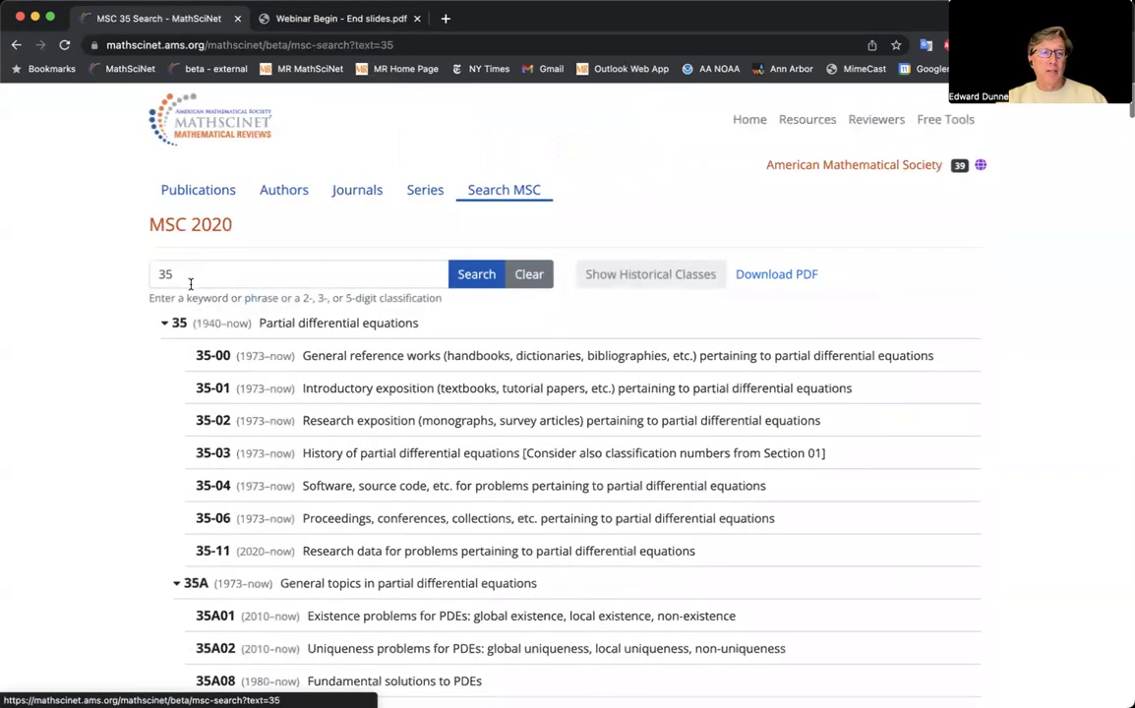
left_click(15, 44)
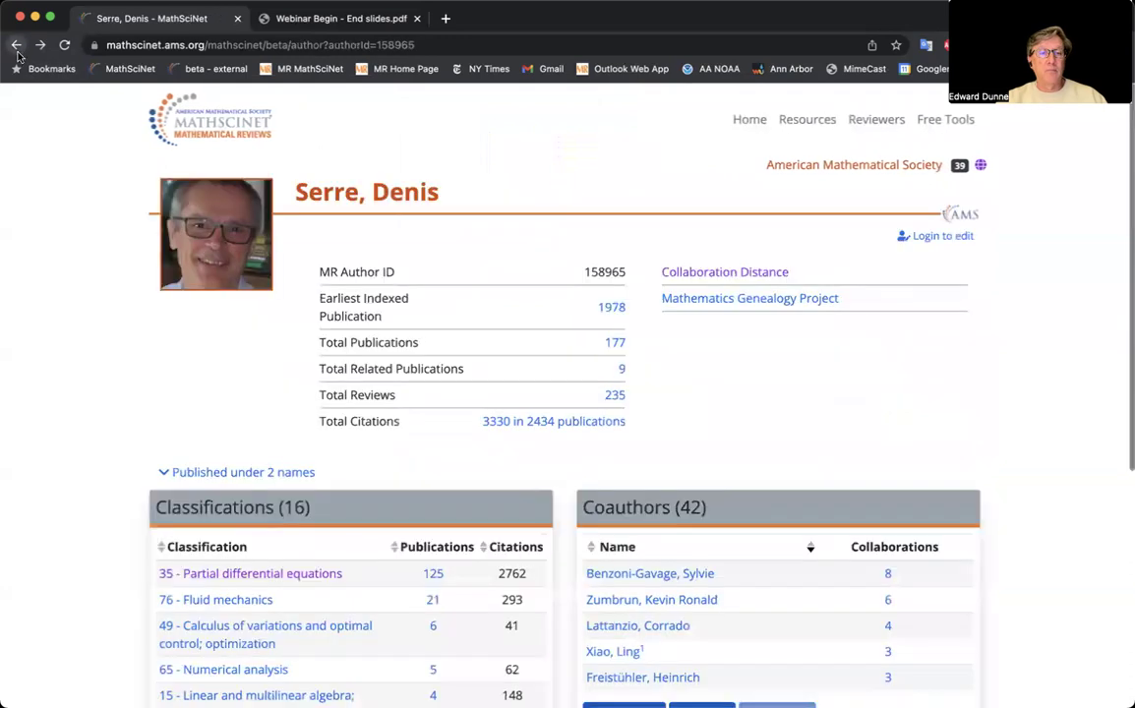
View the author's publications in classification 35, Partial differential equations, and return to the profile.
scroll(148, 403, "down", 3)
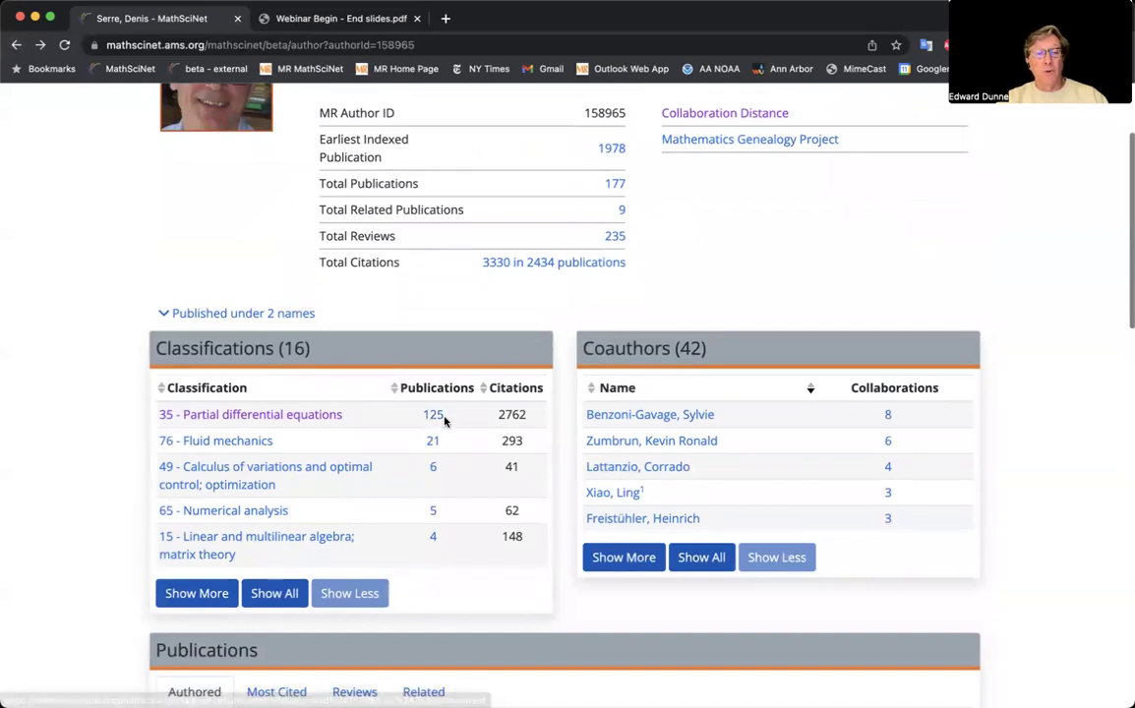
scroll(438, 421, "down", 1)
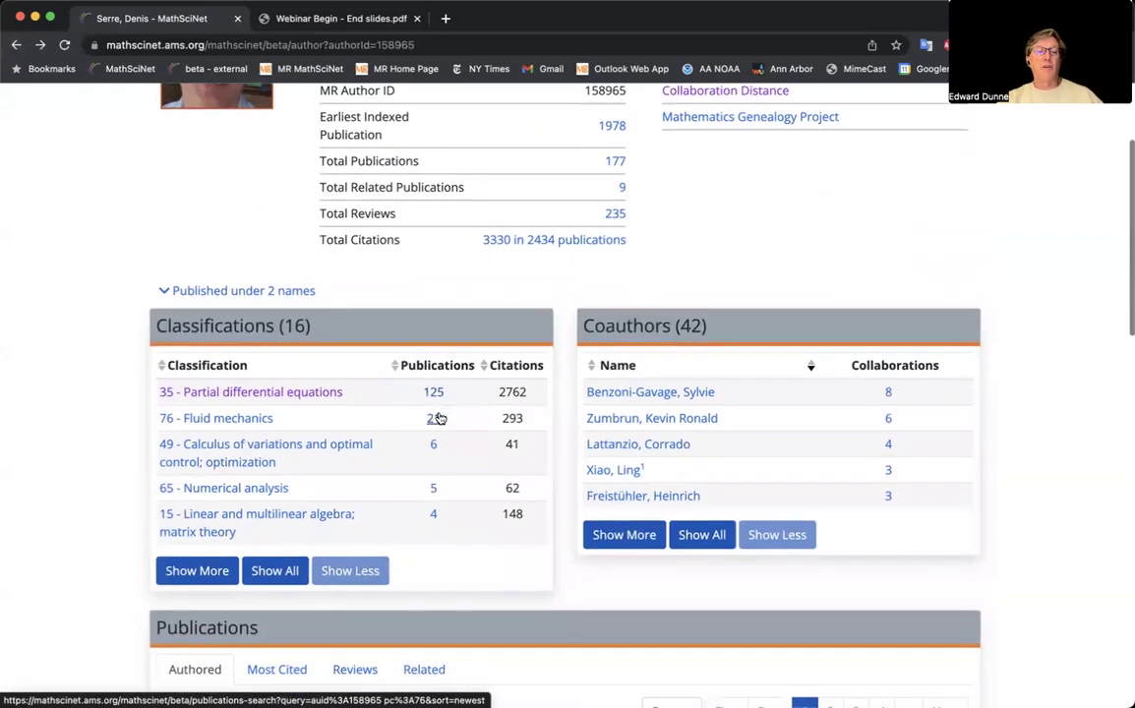
left_click(433, 392)
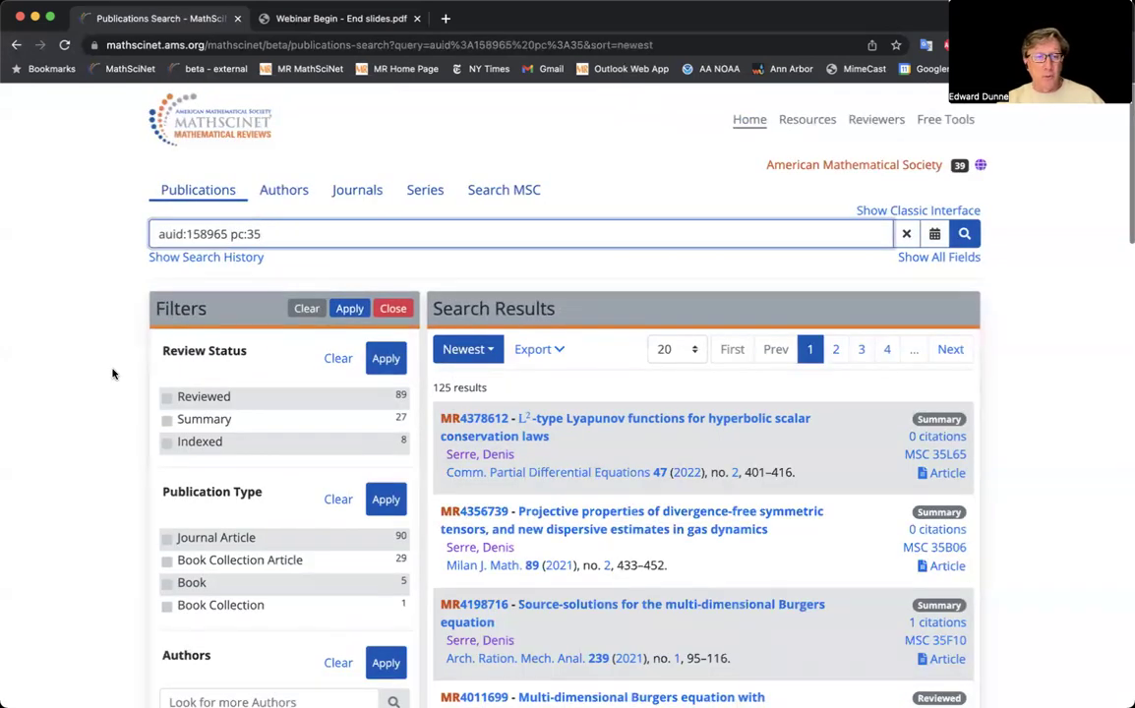
left_click(15, 45)
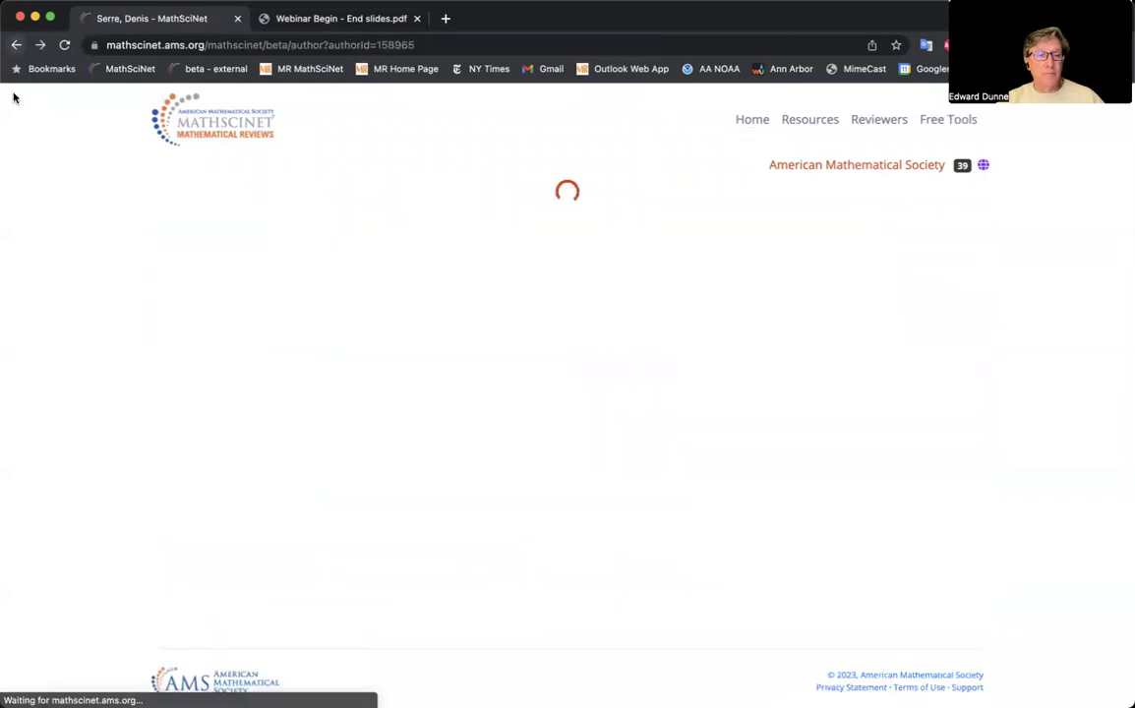
Expand the author's classifications list to show more entries, and collapse it again.
scroll(61, 383, "down", 5)
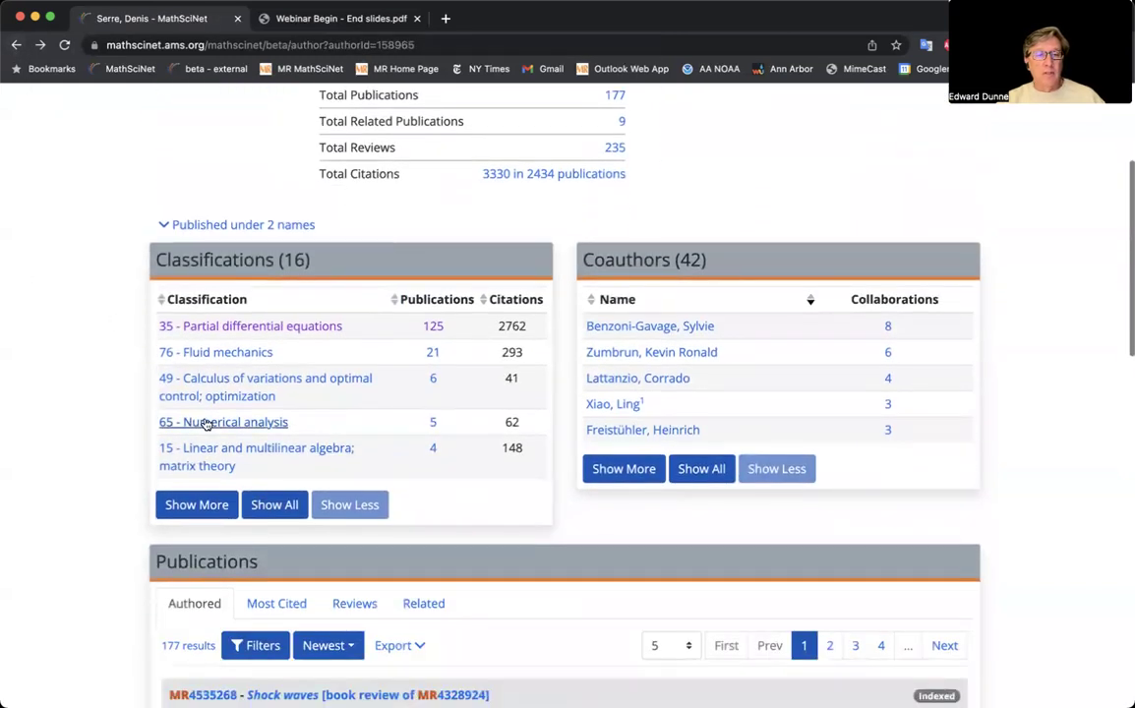
left_click(207, 506)
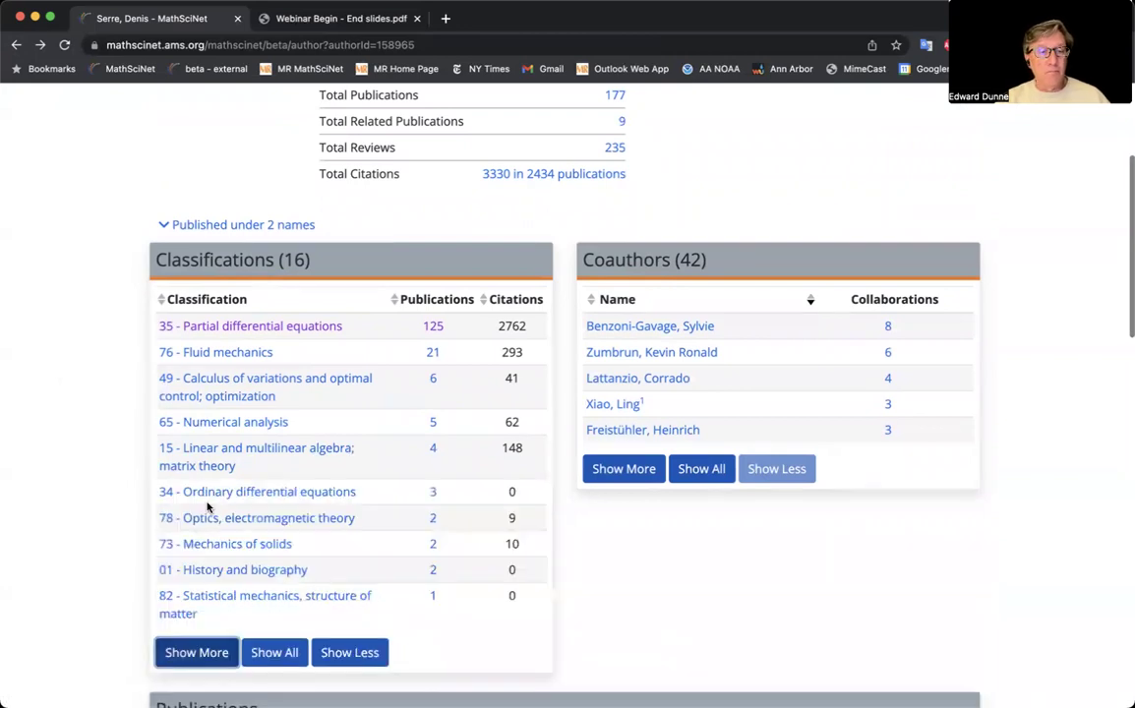
scroll(229, 470, "down", 2)
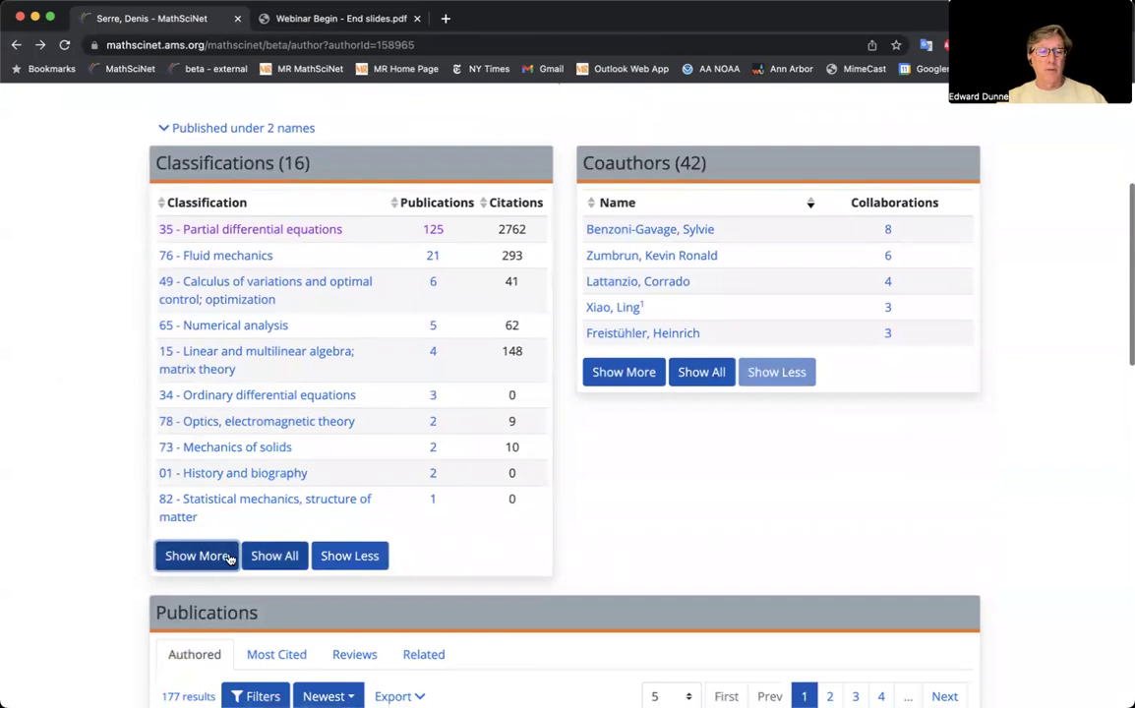
left_click(347, 557)
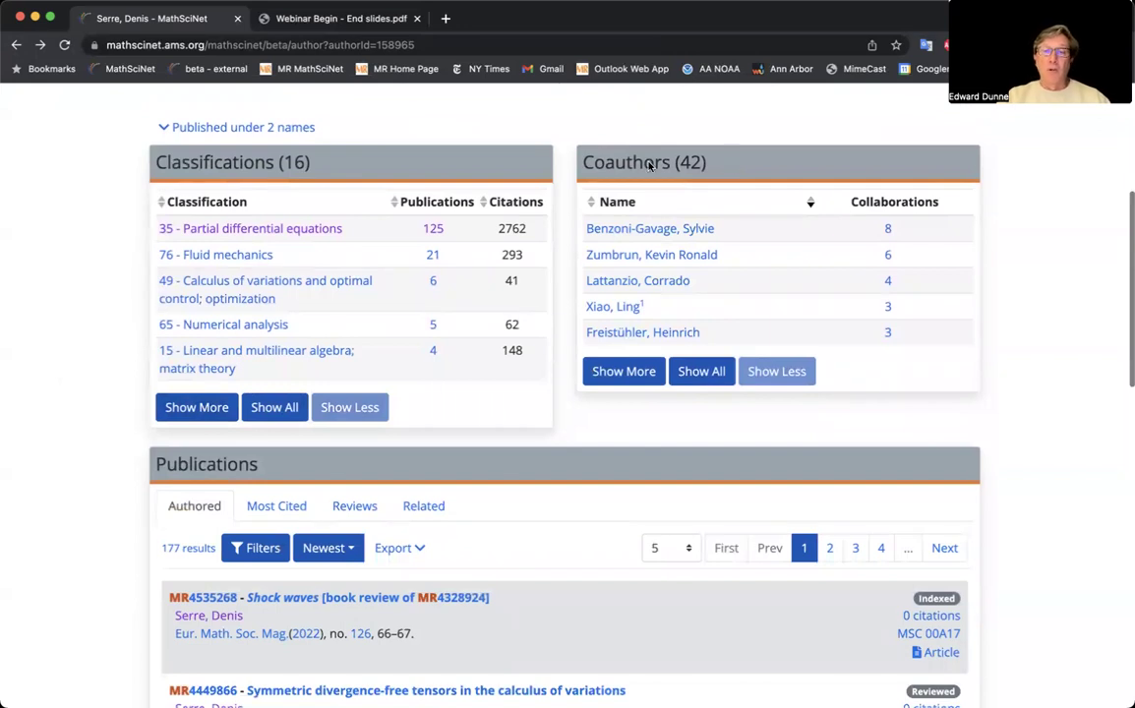
View the profile of the coauthor with the most collaborations, and return to the coauthors list on the original author's profile.
scroll(649, 166, "down", 3)
scroll(650, 165, "up", 4)
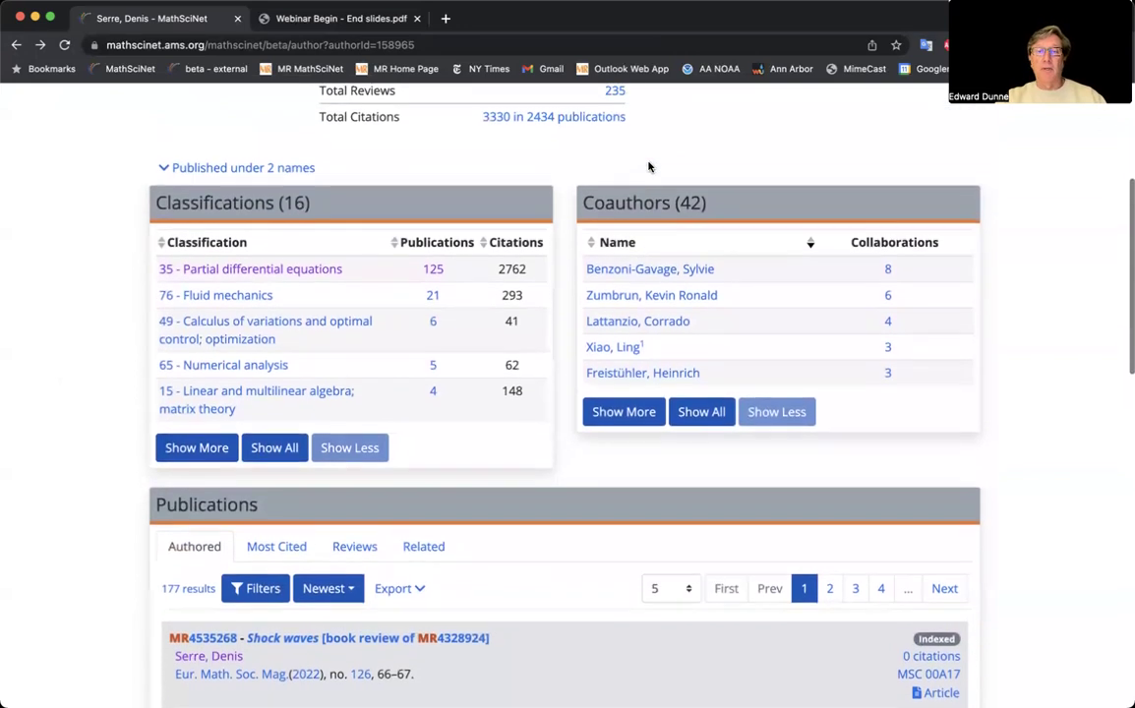
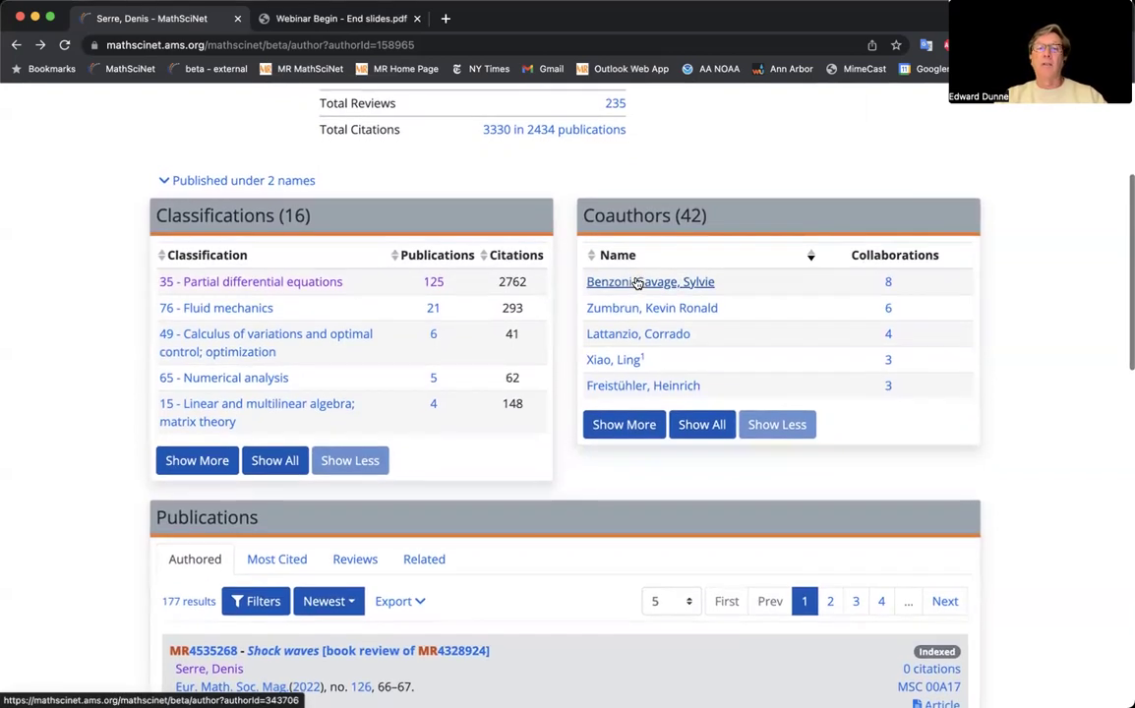
left_click(637, 282)
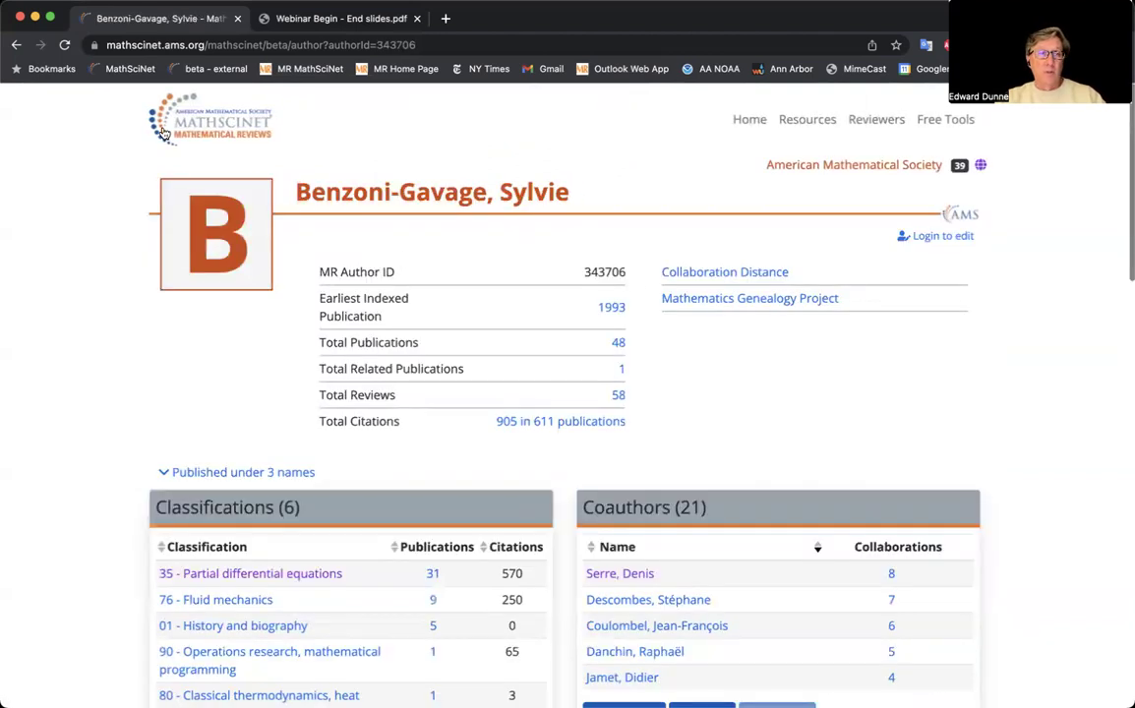
left_click(17, 46)
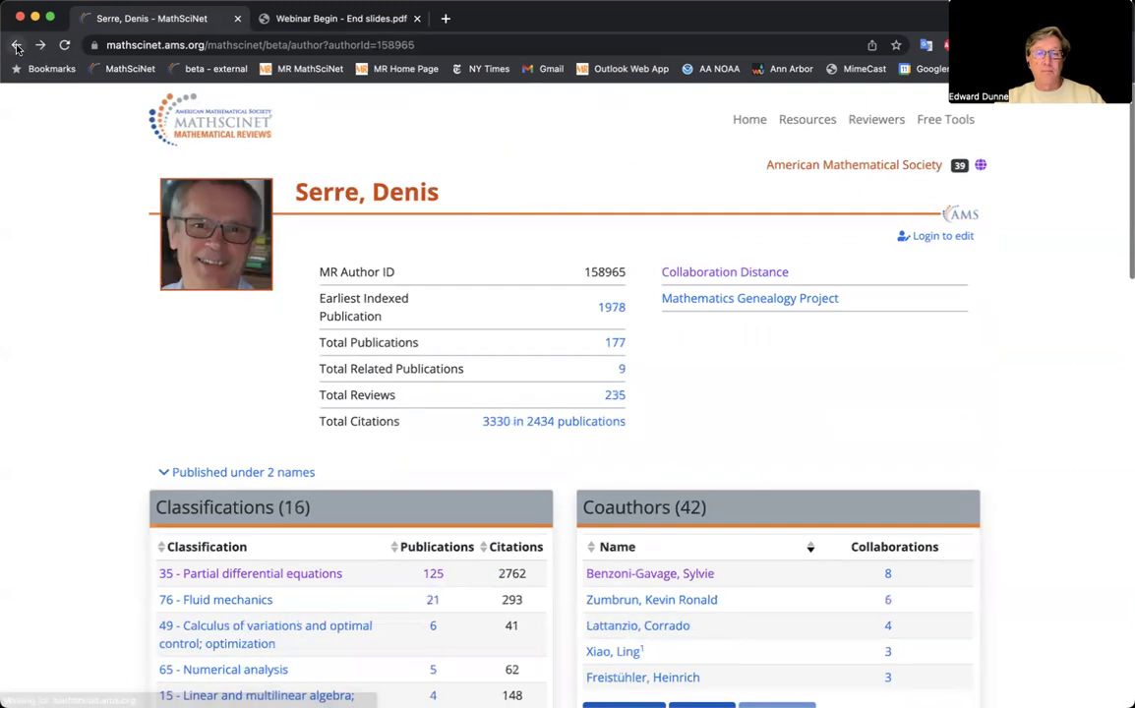
scroll(679, 453, "down", 3)
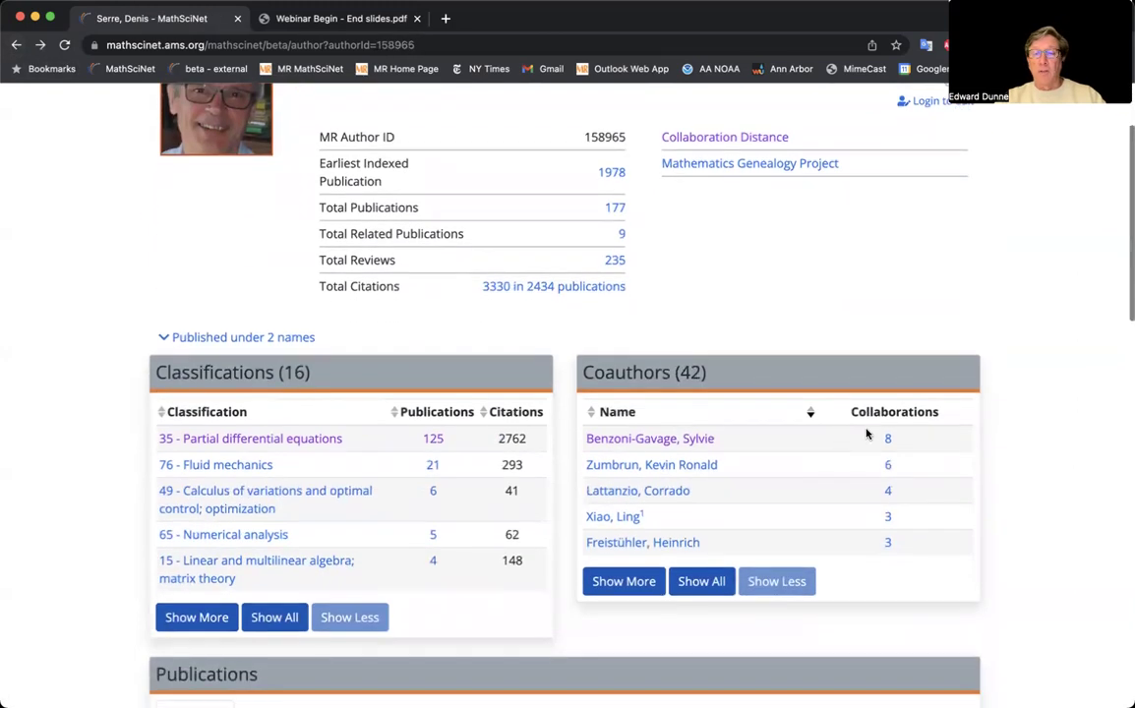
View the joint publications with the coauthor who has the most collaborations, and return to the coauthors list on the author's profile.
left_click(889, 439)
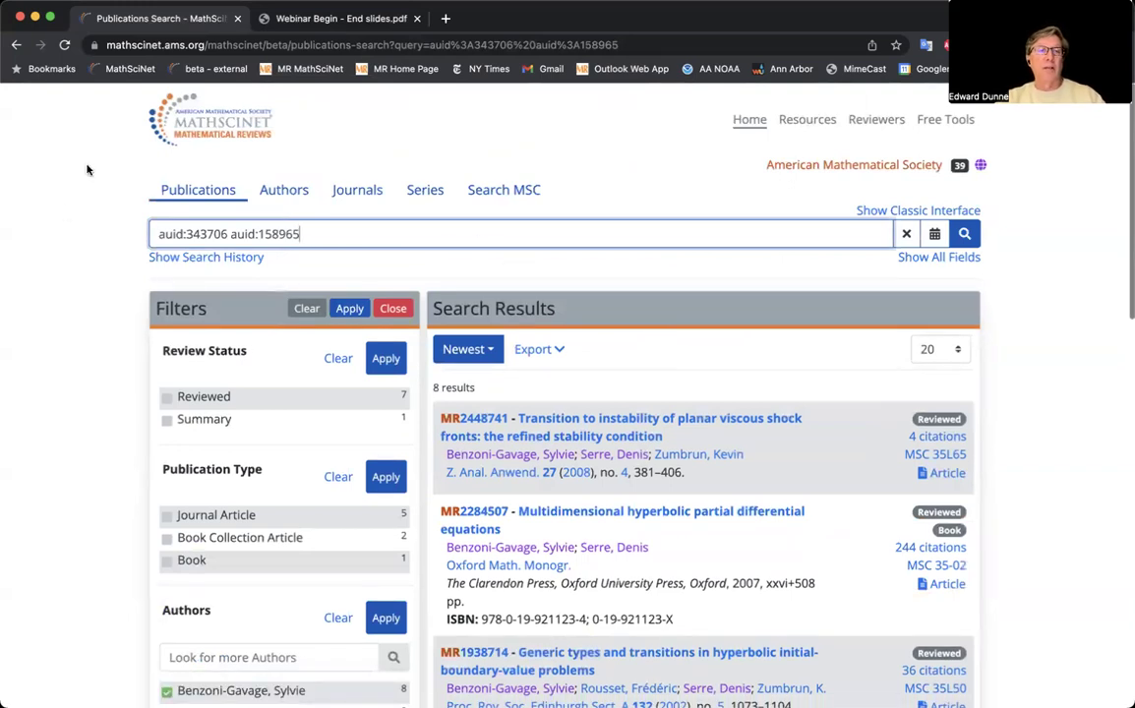
left_click(15, 46)
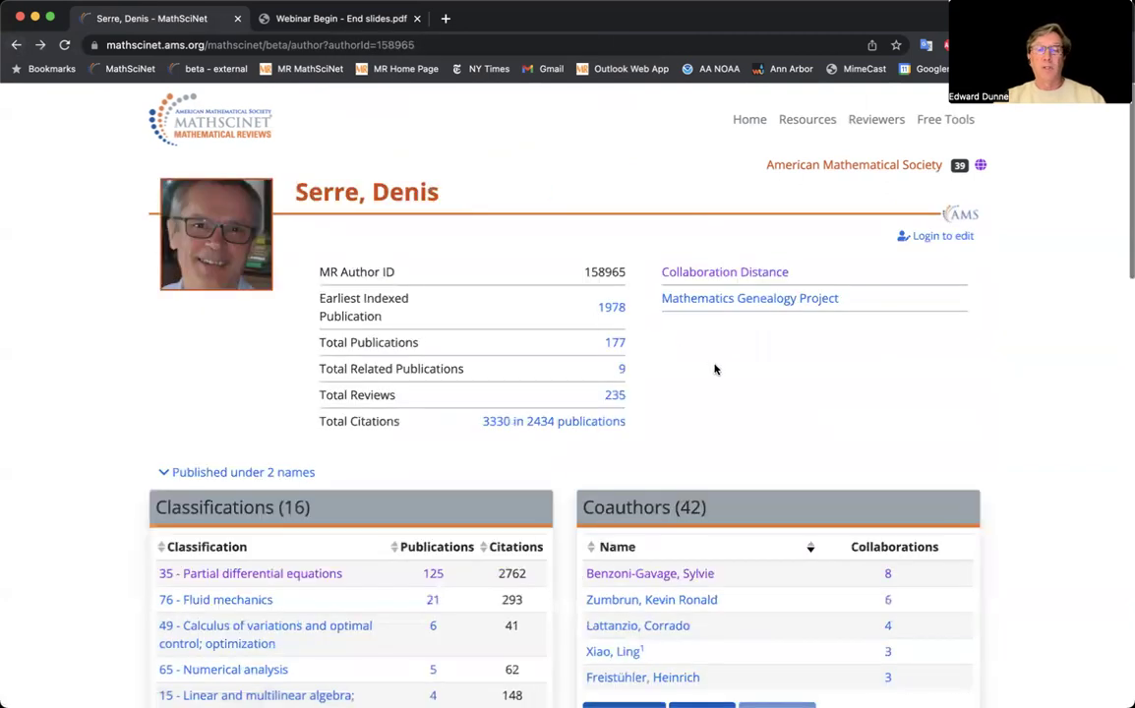
scroll(715, 371, "down", 5)
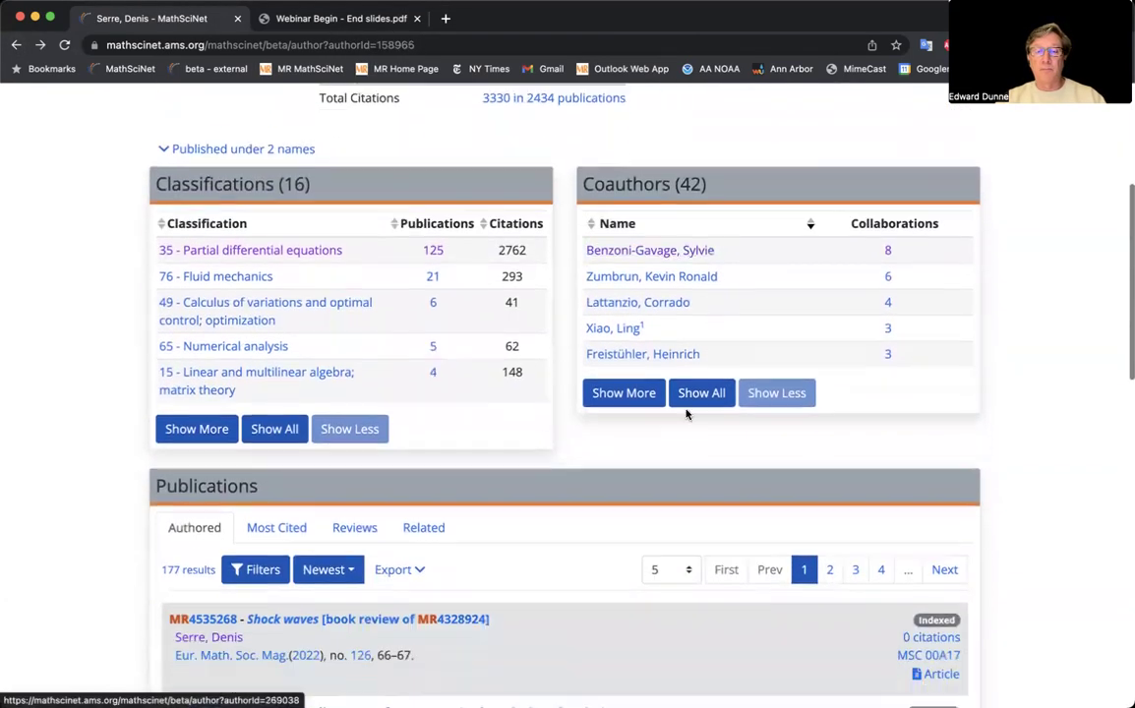
Expand the coauthors list in stages until all coauthors are shown, and collapse it back to five entries.
scroll(619, 179, "down", 1)
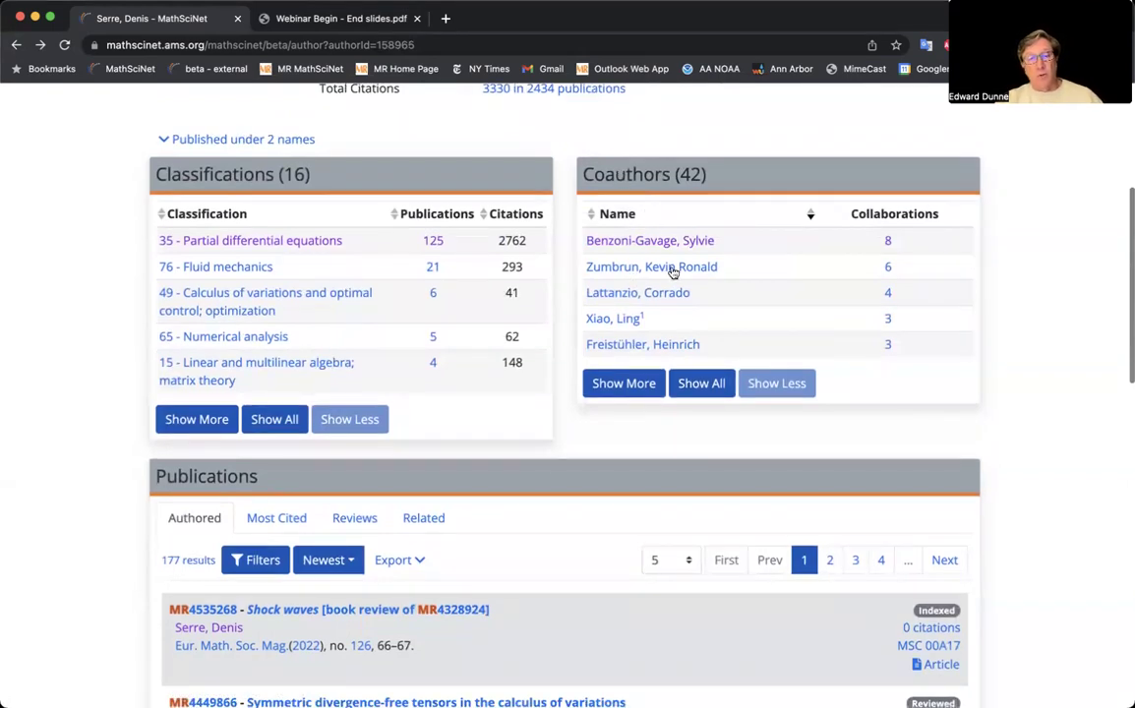
scroll(625, 380, "down", 1)
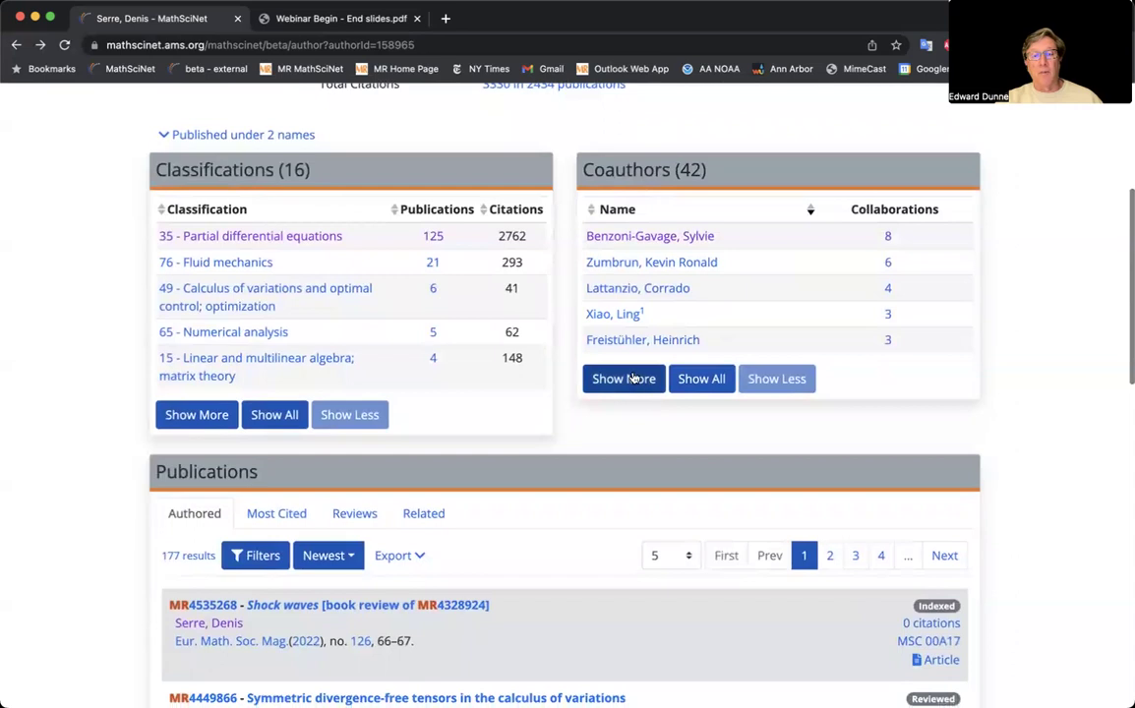
left_click(626, 383)
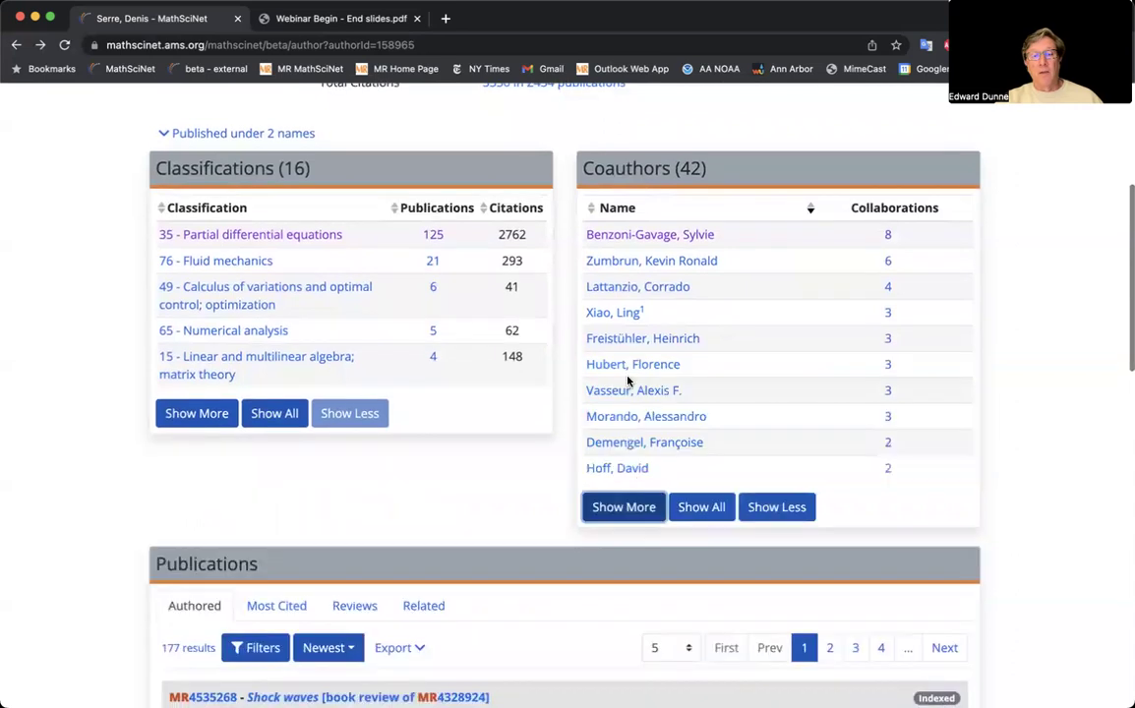
left_click(638, 507)
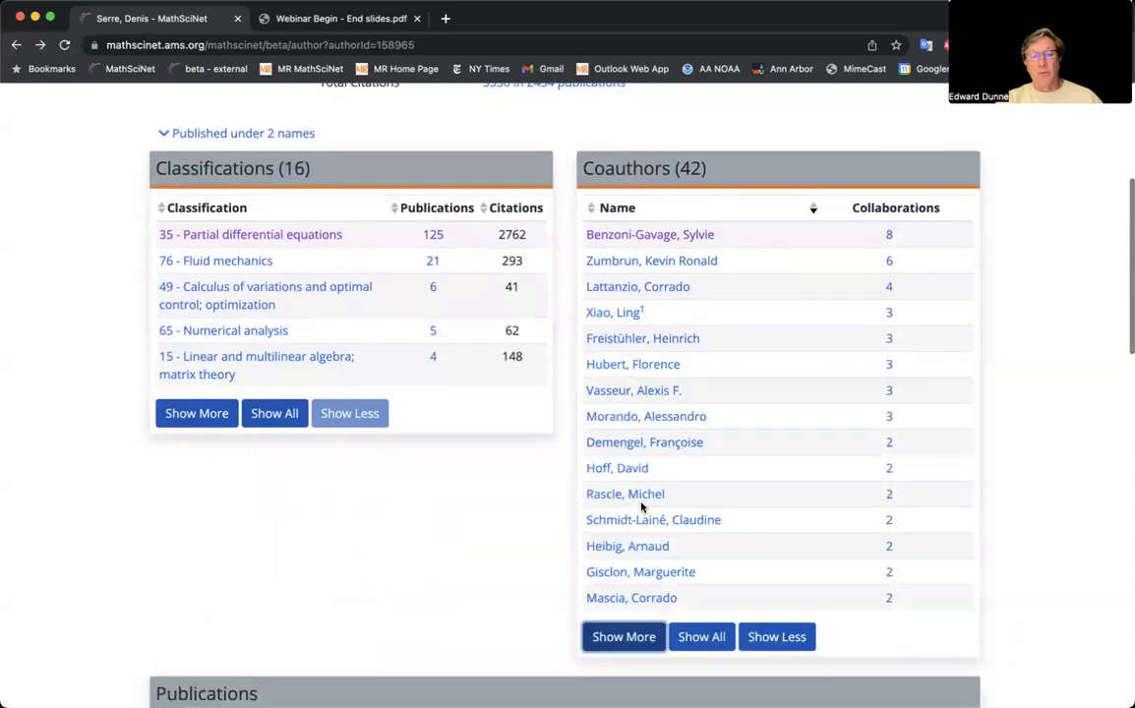
left_click(705, 638)
scroll(709, 583, "down", 5)
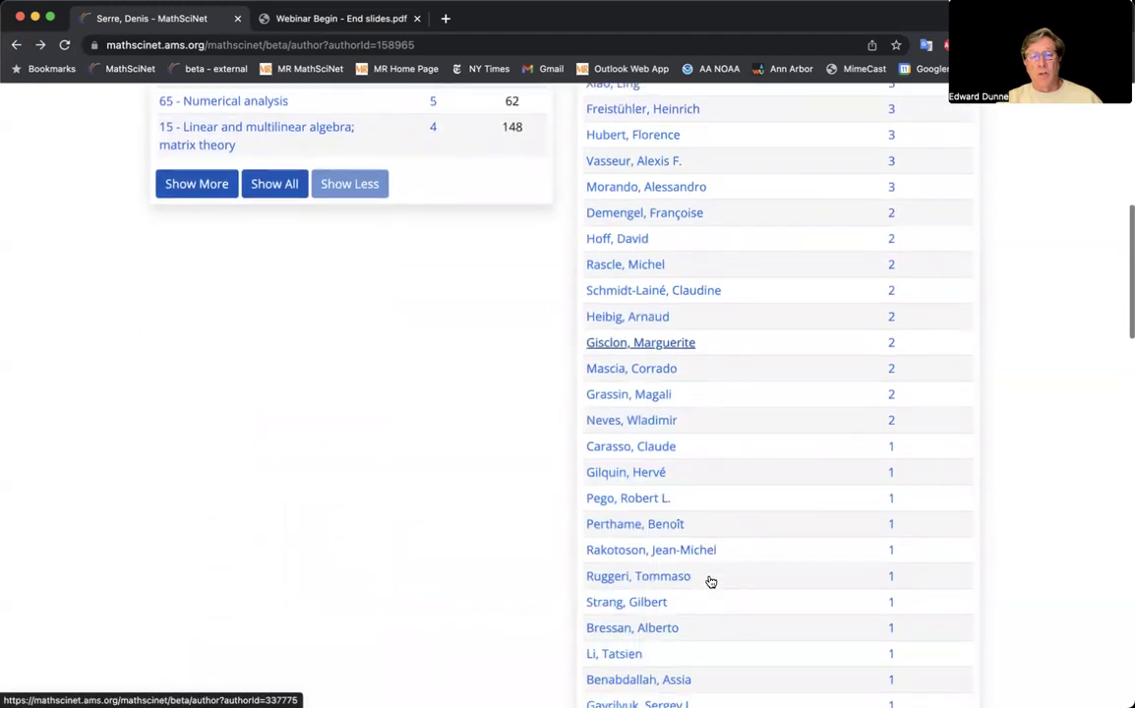
scroll(710, 582, "down", 4)
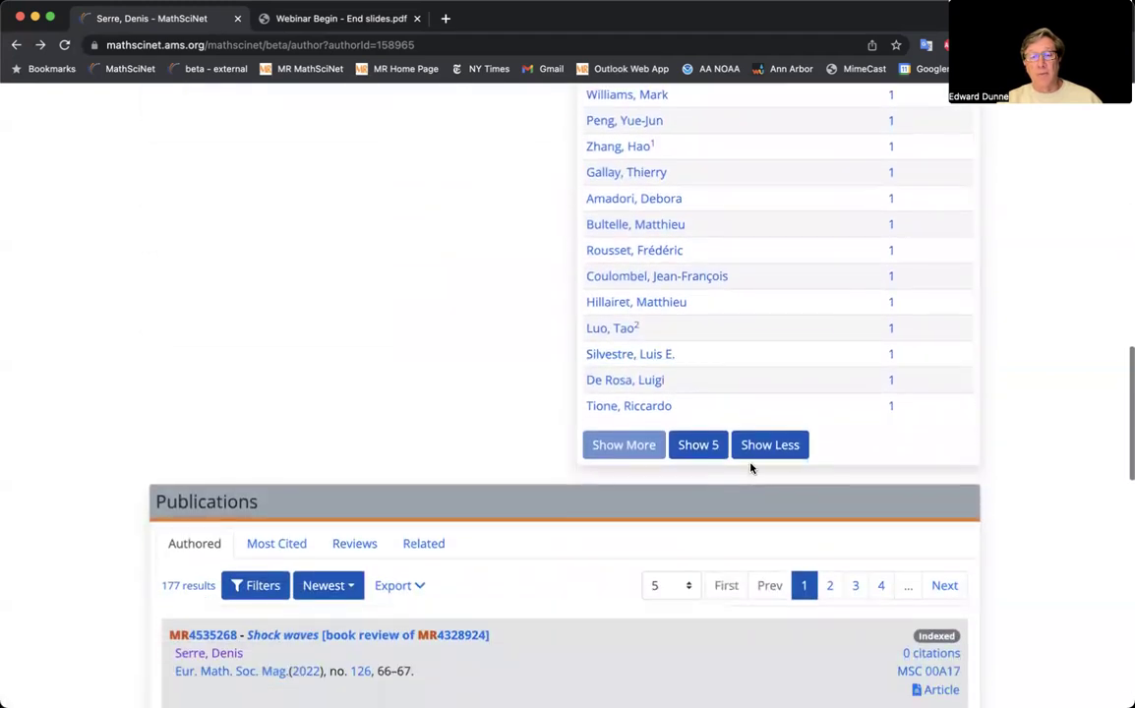
left_click(689, 448)
scroll(474, 362, "up", 5)
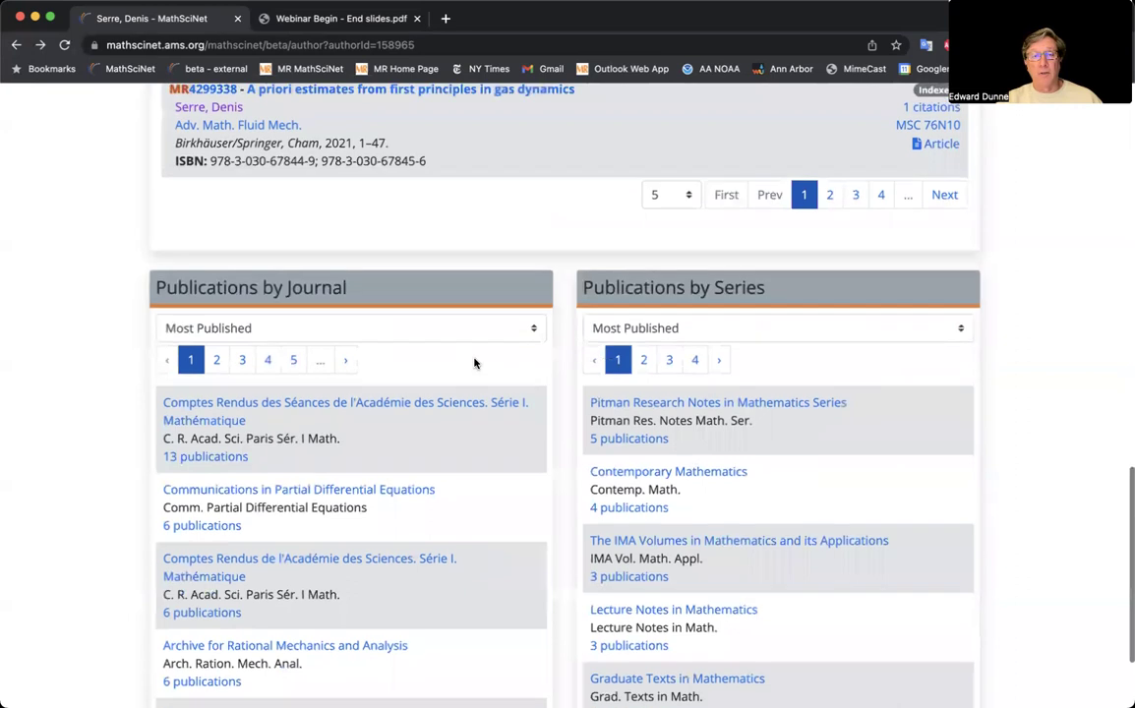
scroll(474, 362, "up", 3)
scroll(474, 362, "up", 3)
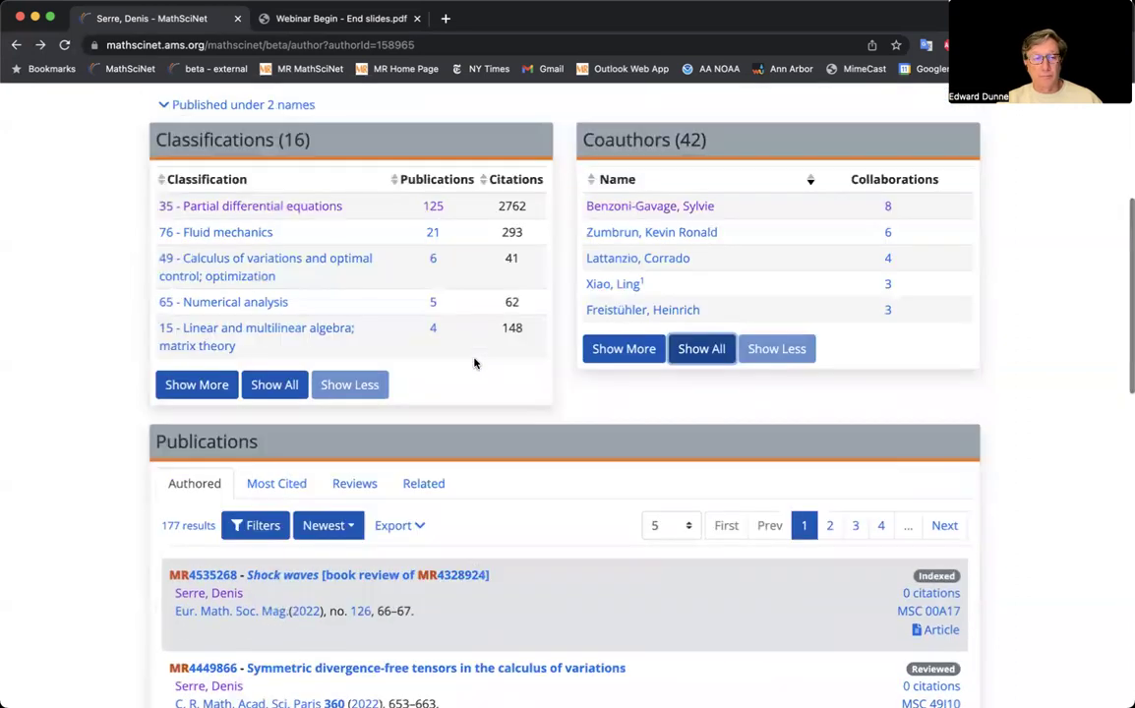
View the author's most cited publications in the Publications section, and switch back to the authored publications.
scroll(115, 436, "down", 3)
scroll(116, 433, "down", 3)
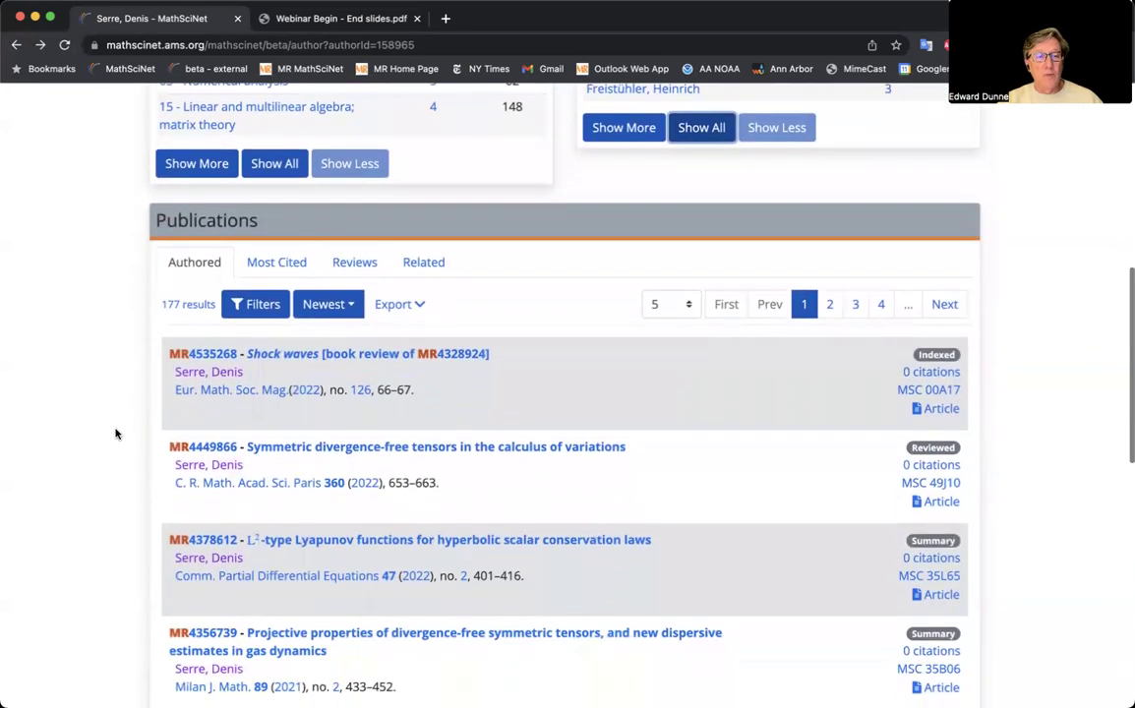
scroll(115, 434, "up", 2)
scroll(115, 434, "down", 1)
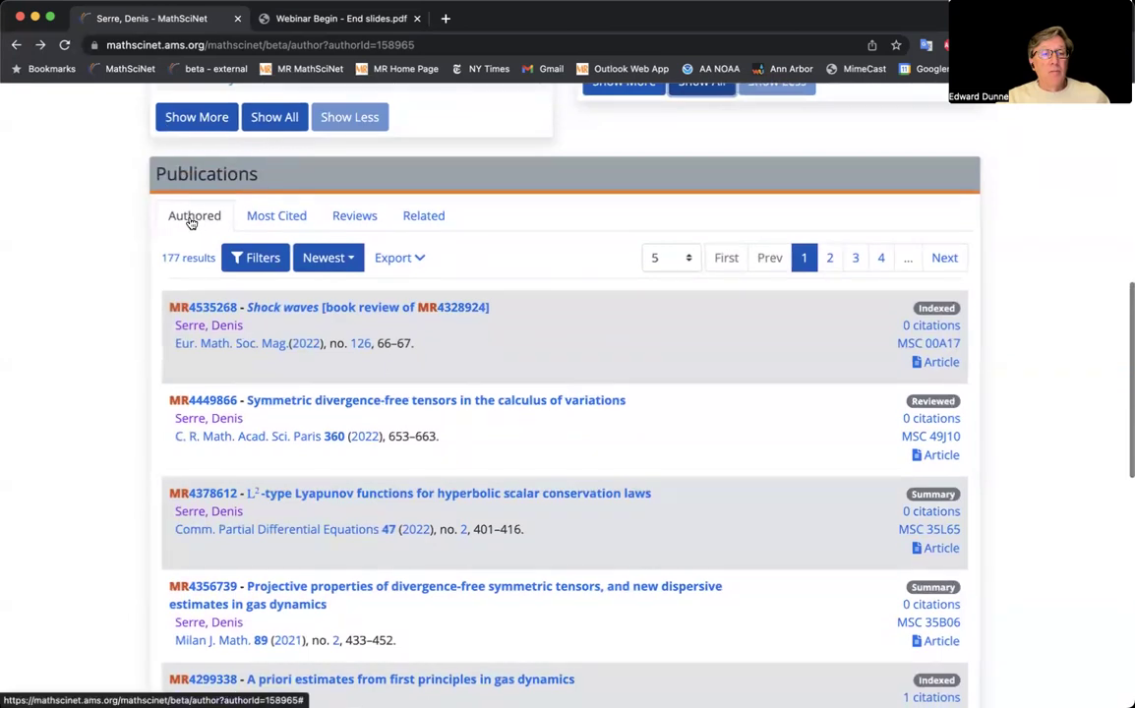
scroll(187, 223, "down", 1)
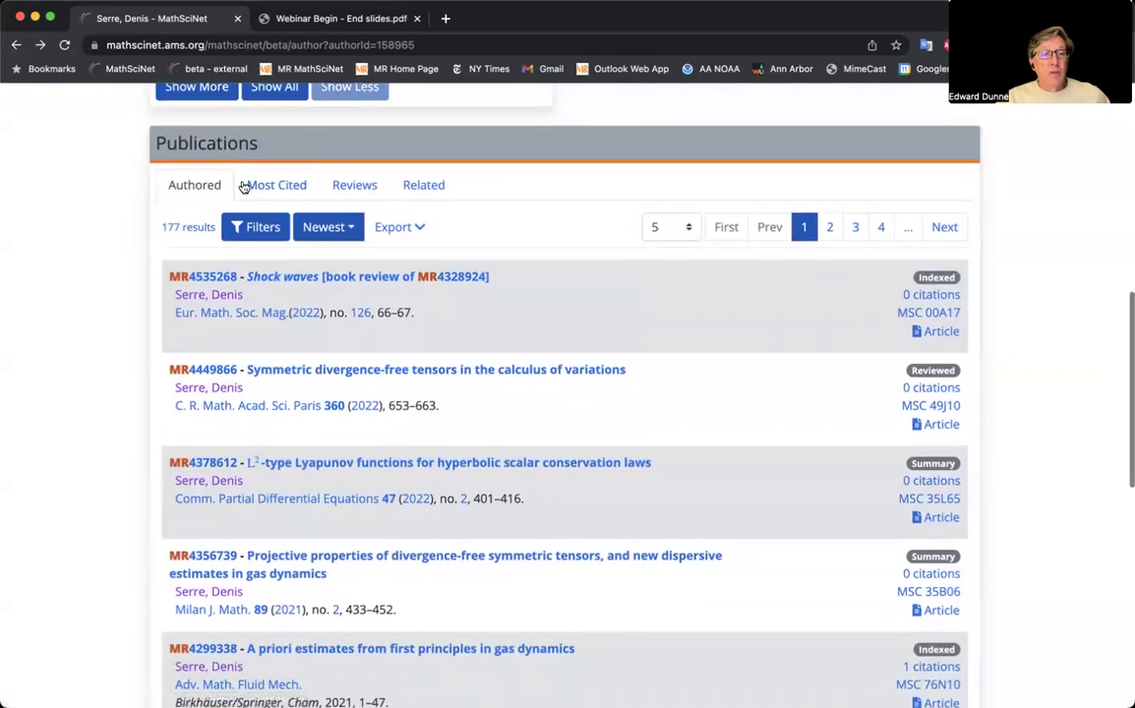
scroll(277, 190, "down", 1)
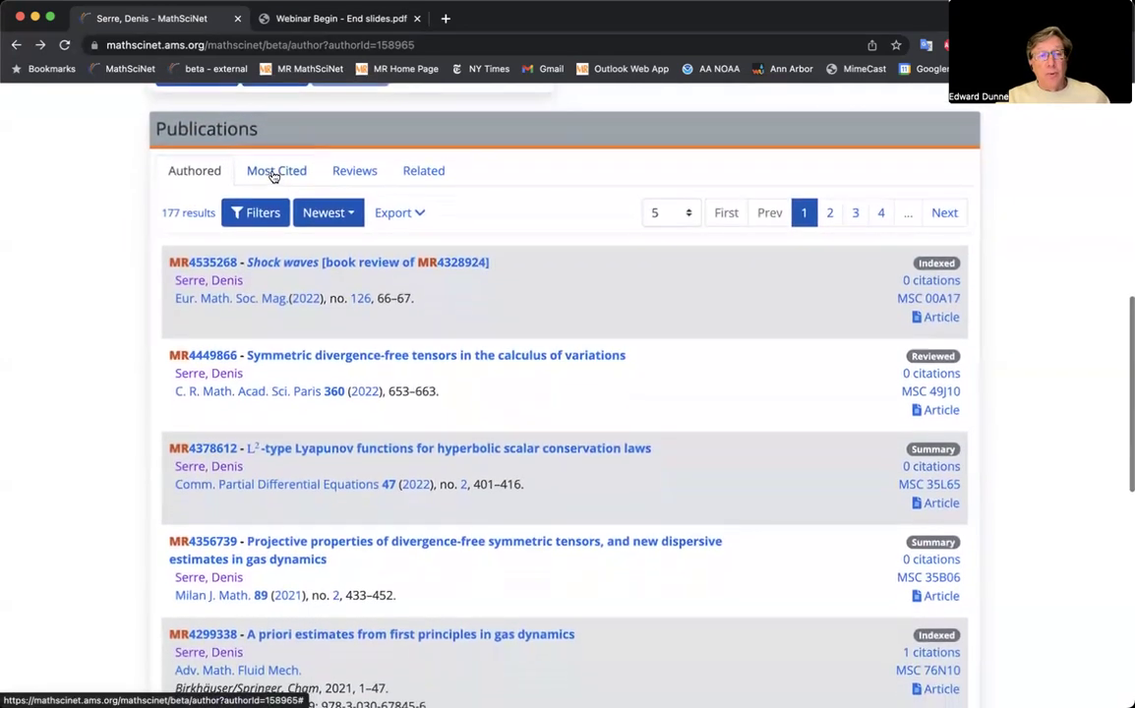
left_click(276, 173)
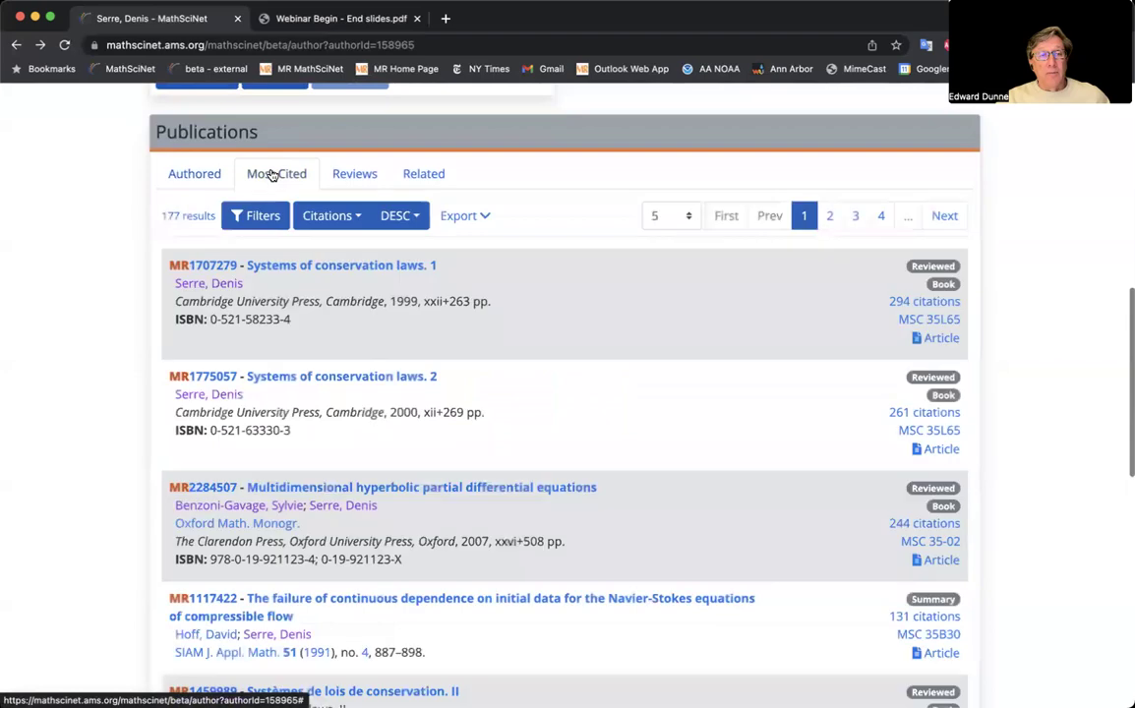
left_click(195, 174)
Show the filters available for the authored publications, and close them without applying any.
scroll(197, 180, "down", 1)
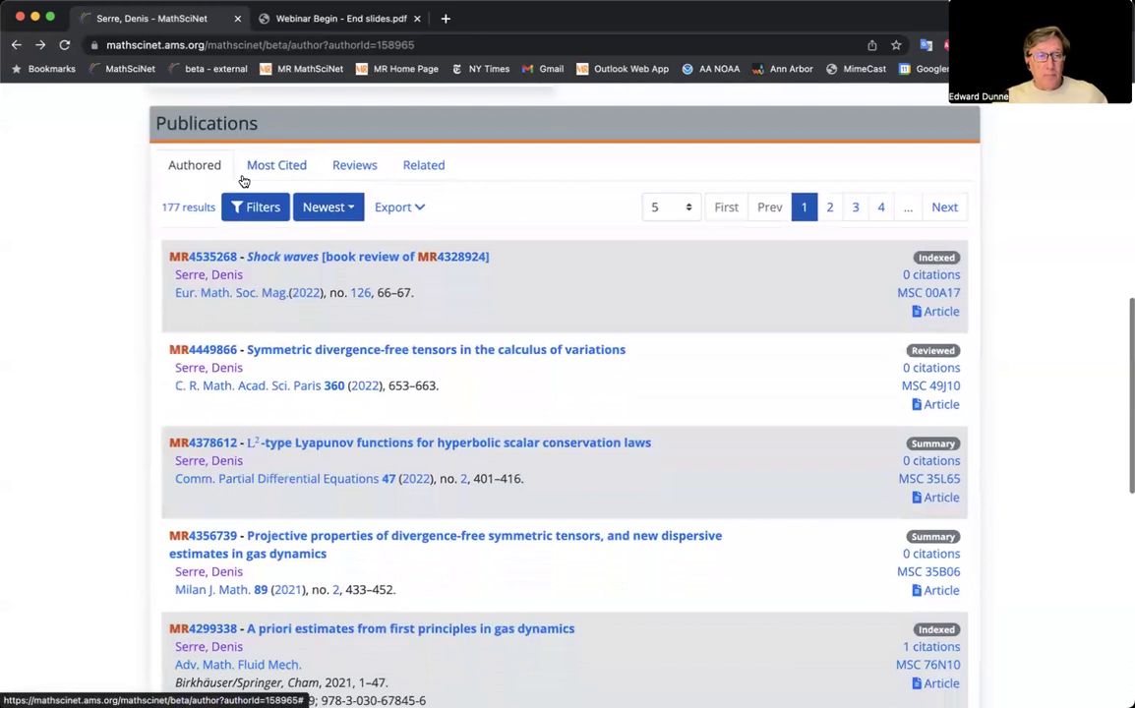
left_click(260, 210)
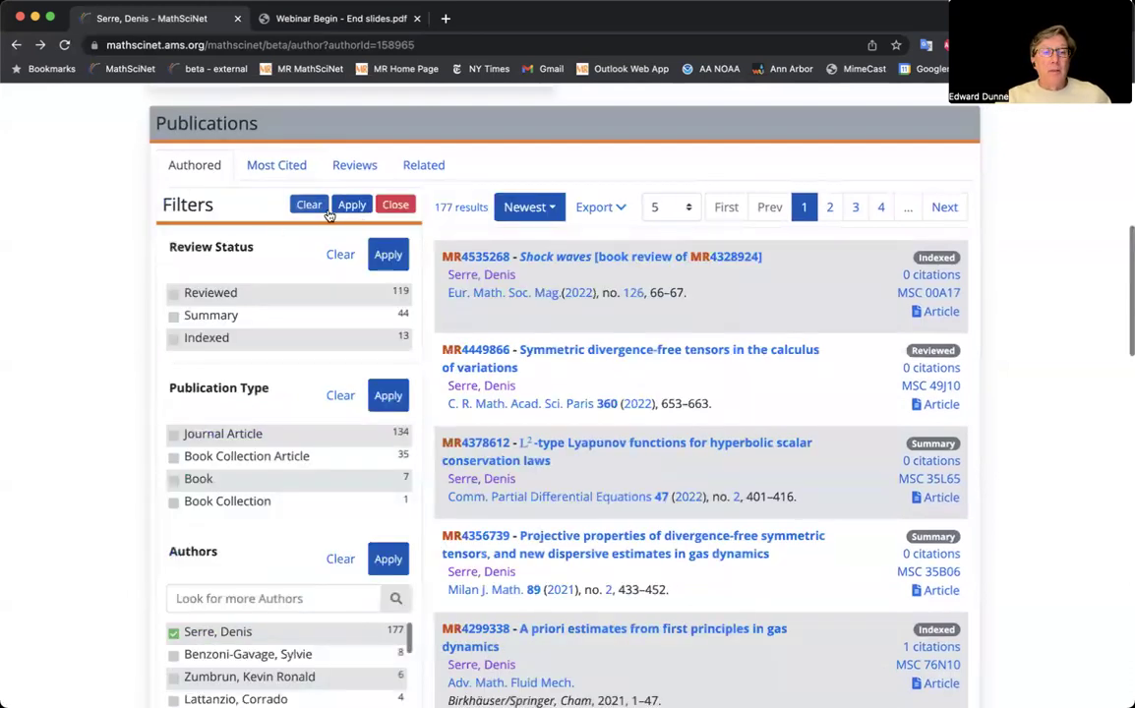
left_click(394, 204)
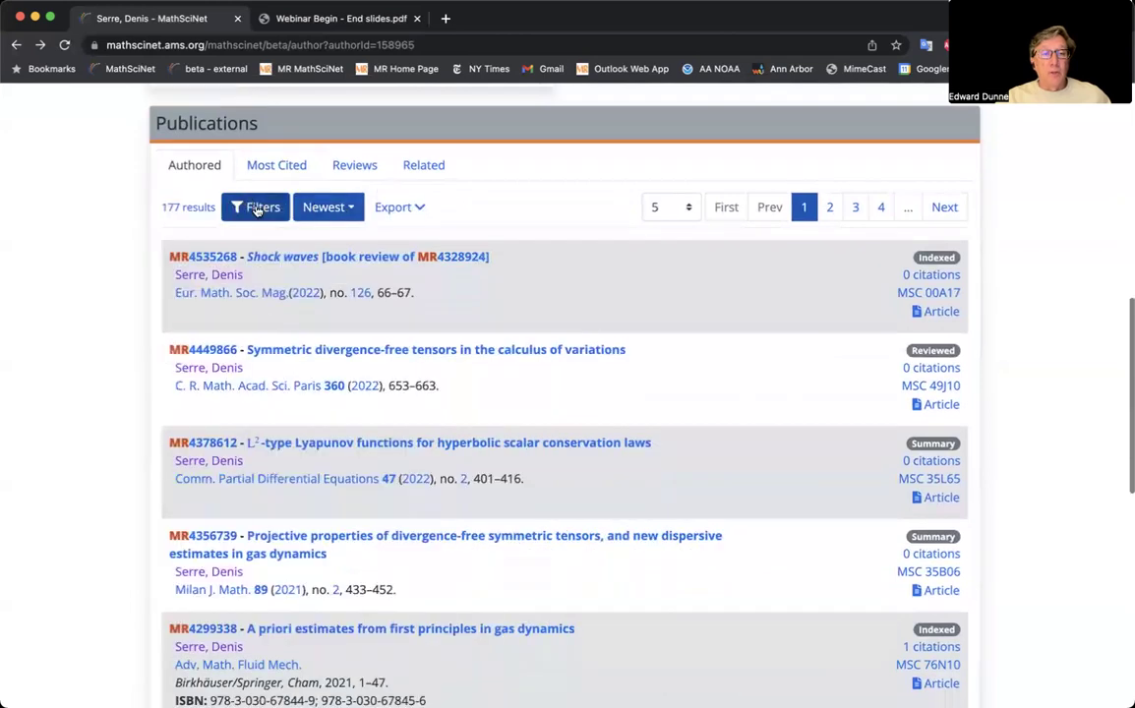
scroll(253, 209, "up", 1)
left_click(256, 214)
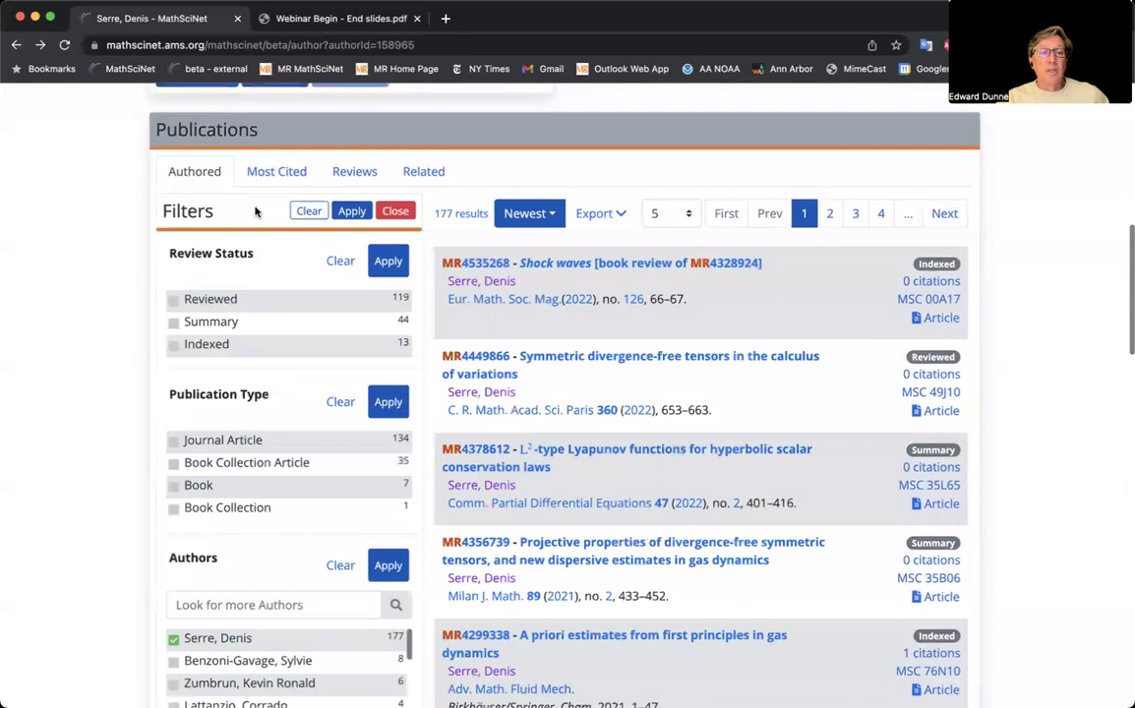
scroll(260, 215, "down", 1)
scroll(285, 232, "up", 1)
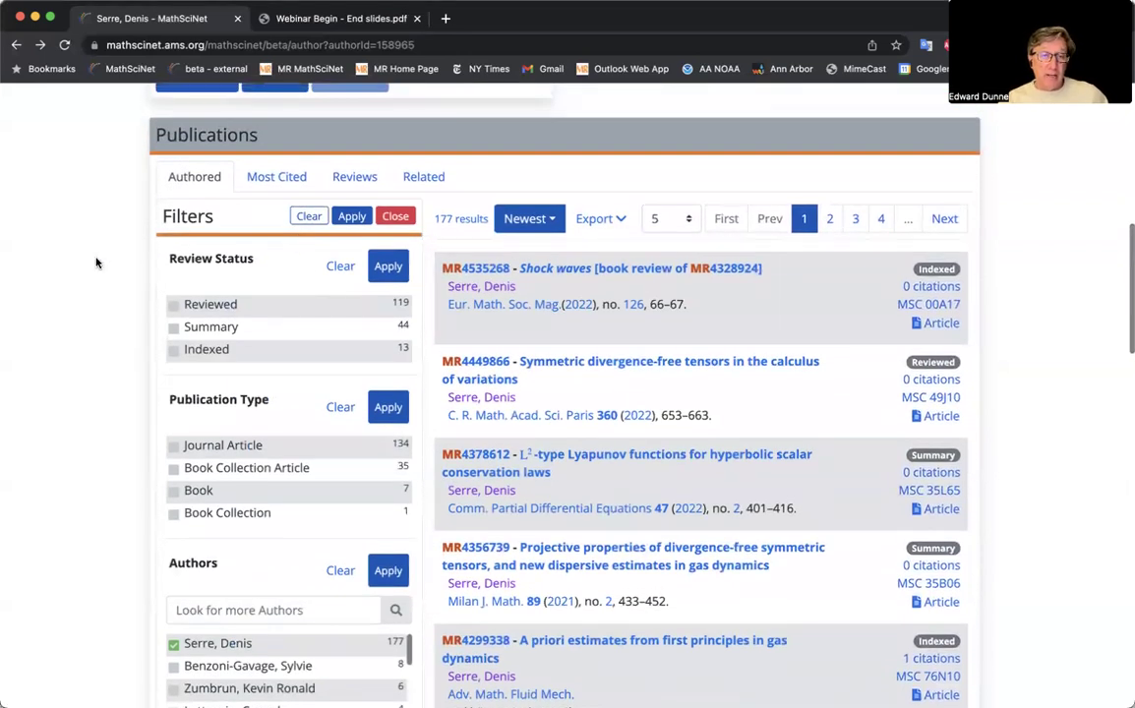
left_click(396, 217)
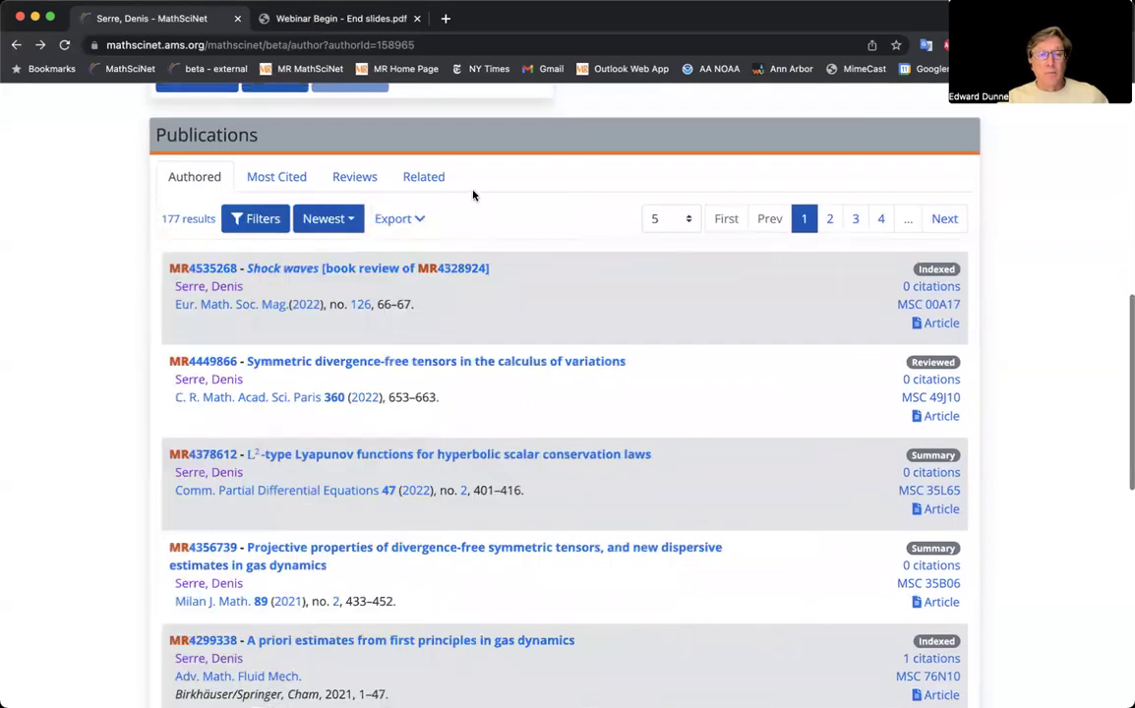
View the publications the author has reviewed, and examine the list of related publications.
left_click(362, 178)
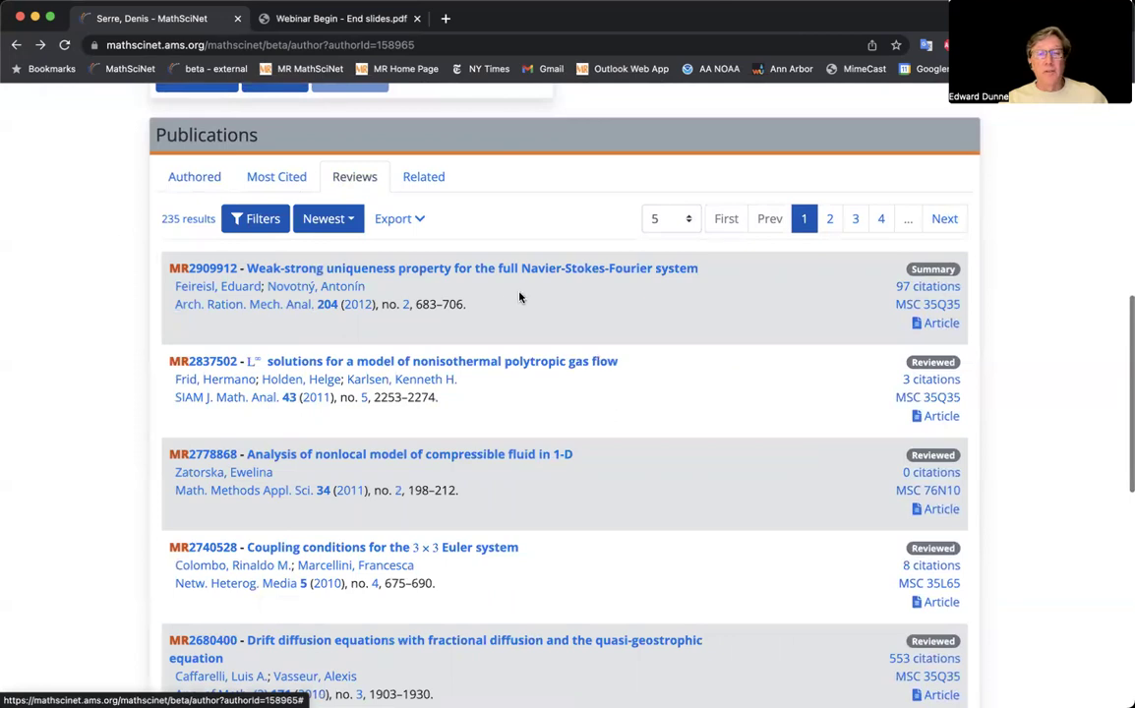
left_click(426, 178)
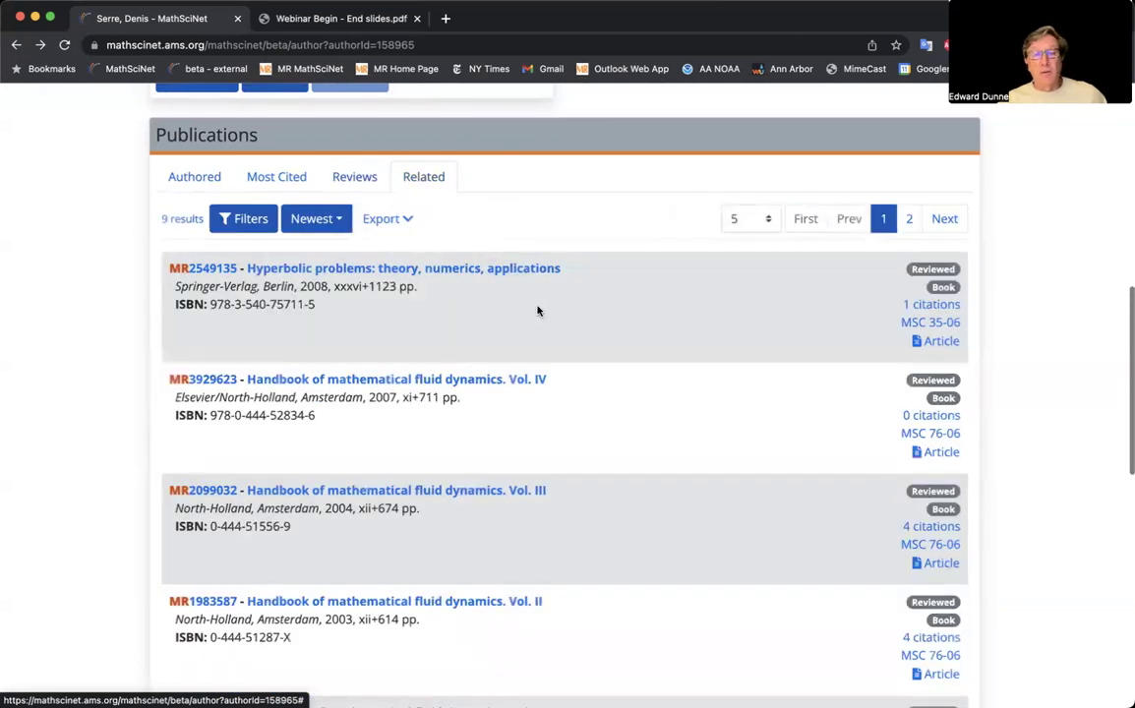
scroll(539, 311, "down", 1)
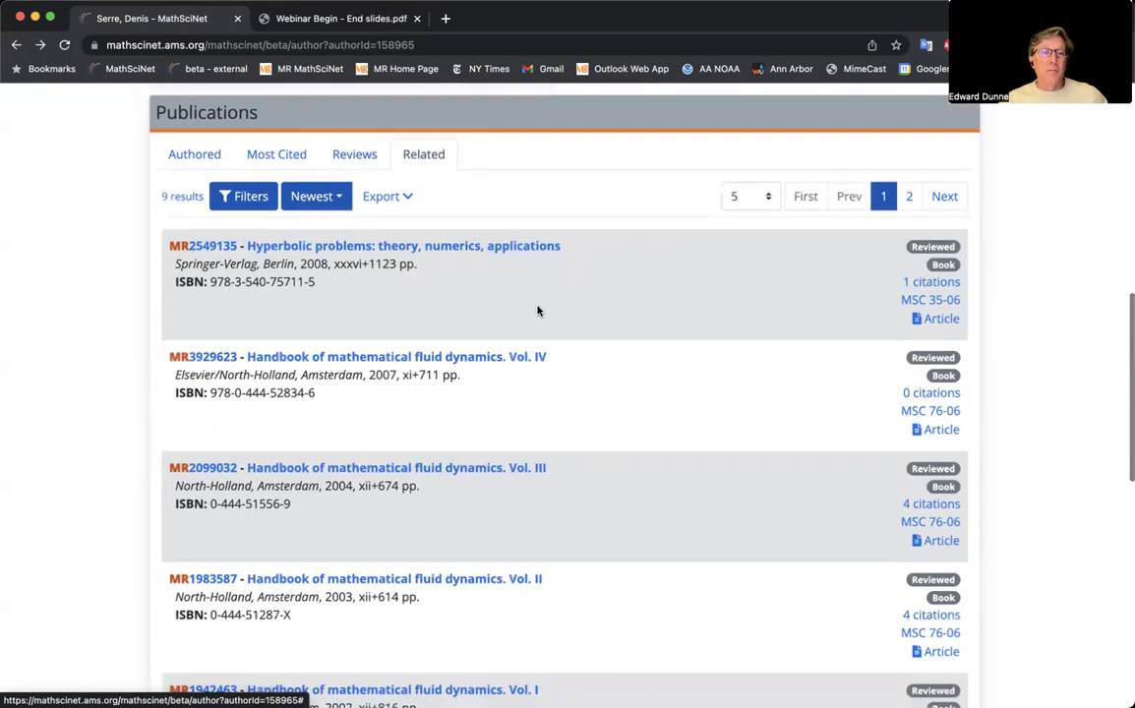
scroll(538, 311, "down", 2)
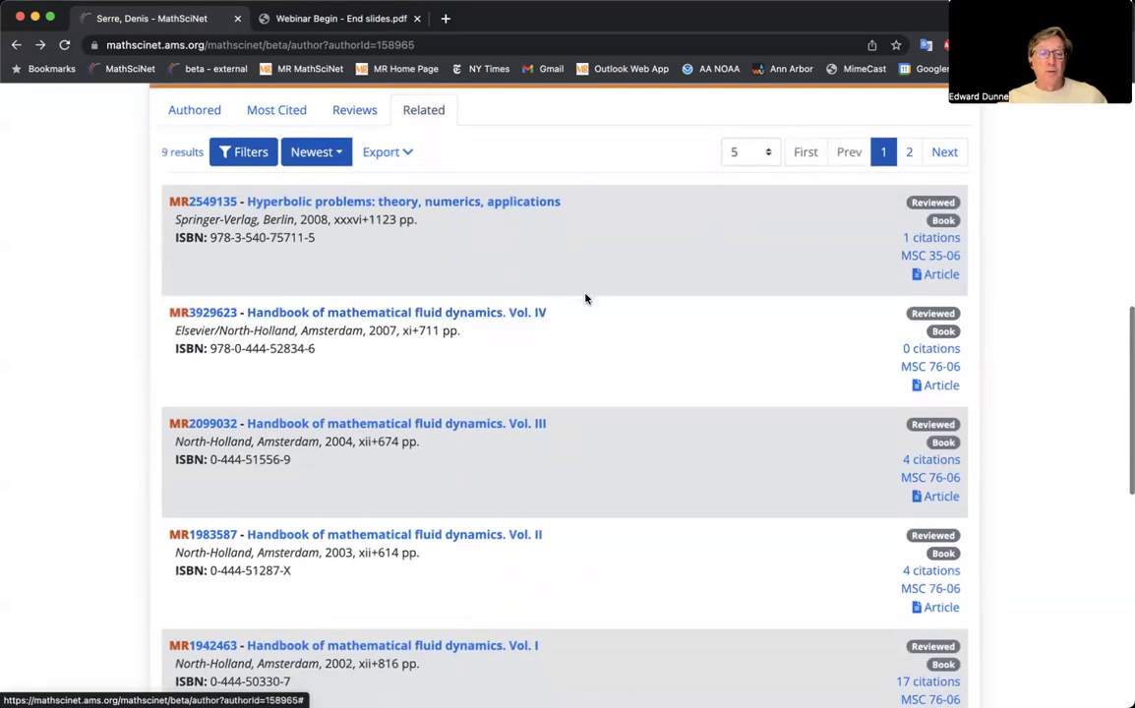
scroll(607, 317, "down", 10)
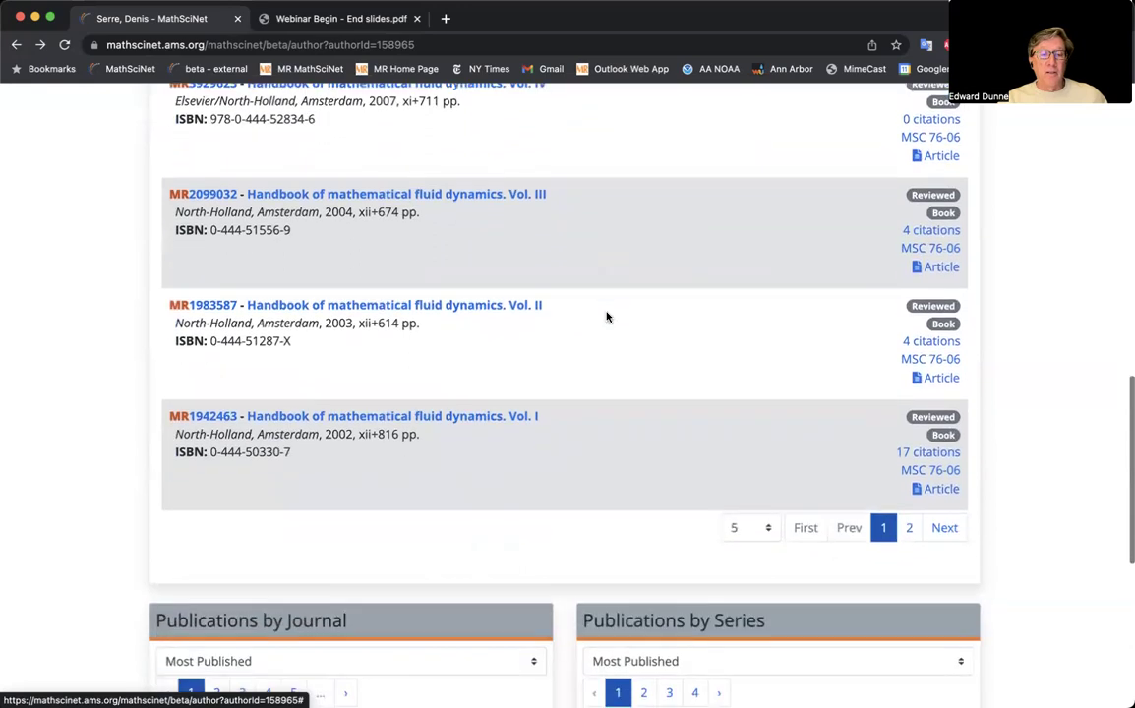
scroll(607, 317, "down", 2)
scroll(608, 317, "up", 8)
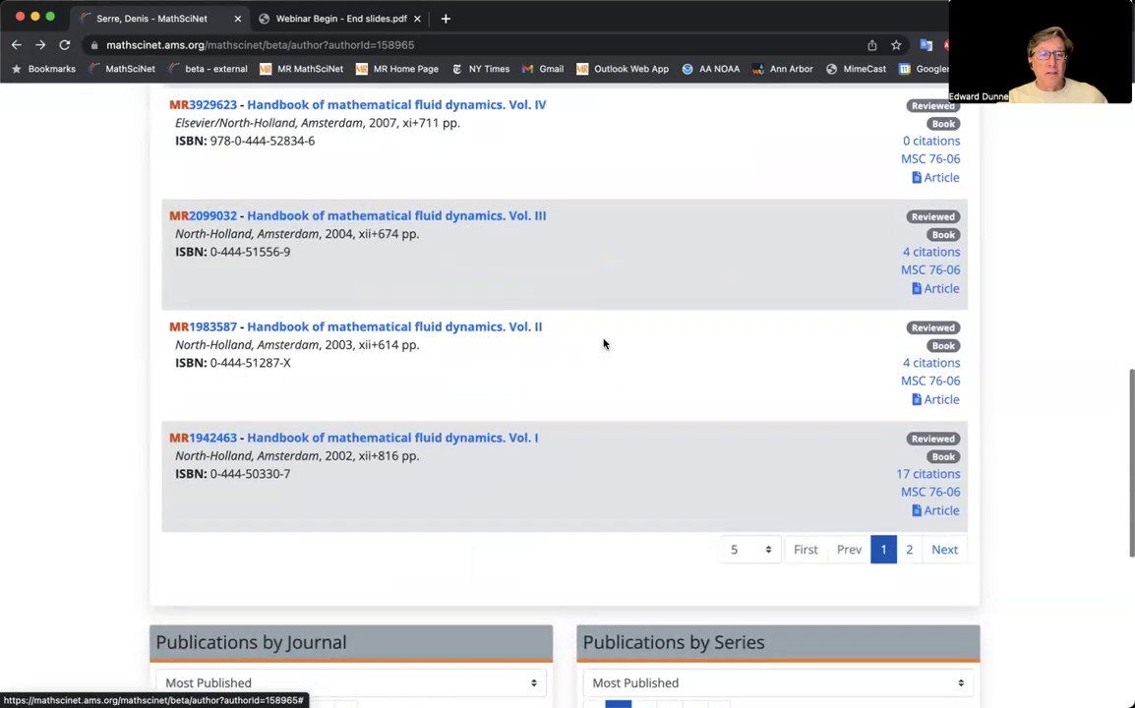
scroll(604, 343, "up", 2)
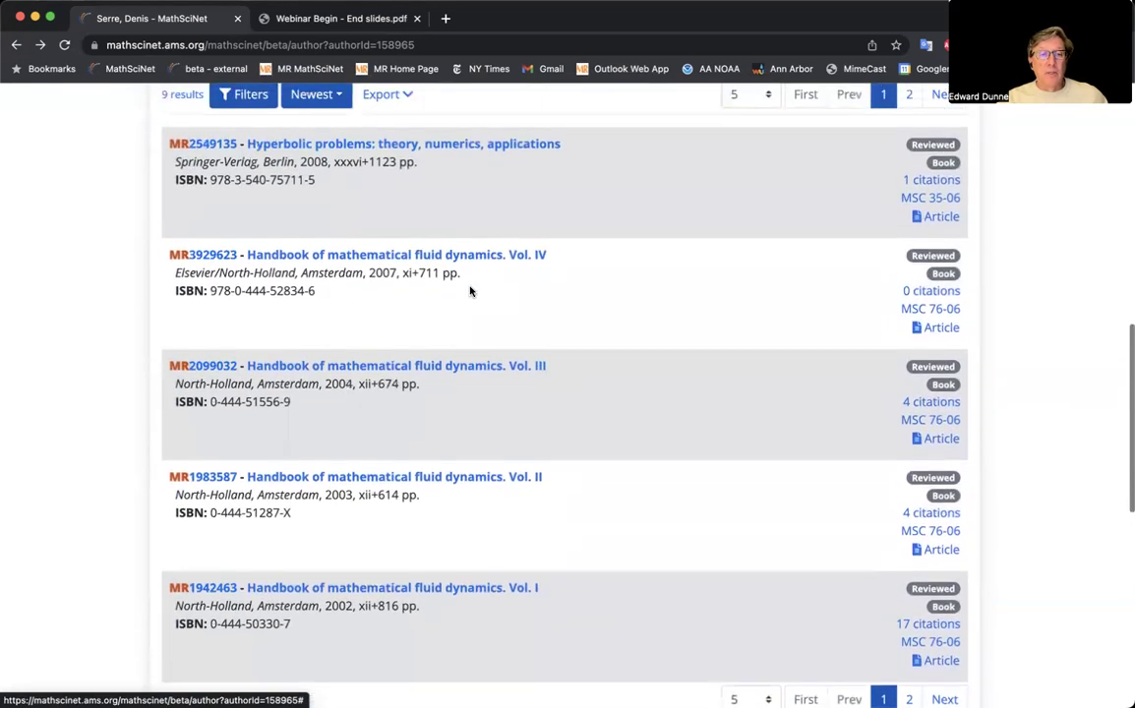
View the record of the related book Handbook of mathematical fluid dynamics. Vol. IV, and return to the author's profile.
left_click(403, 257)
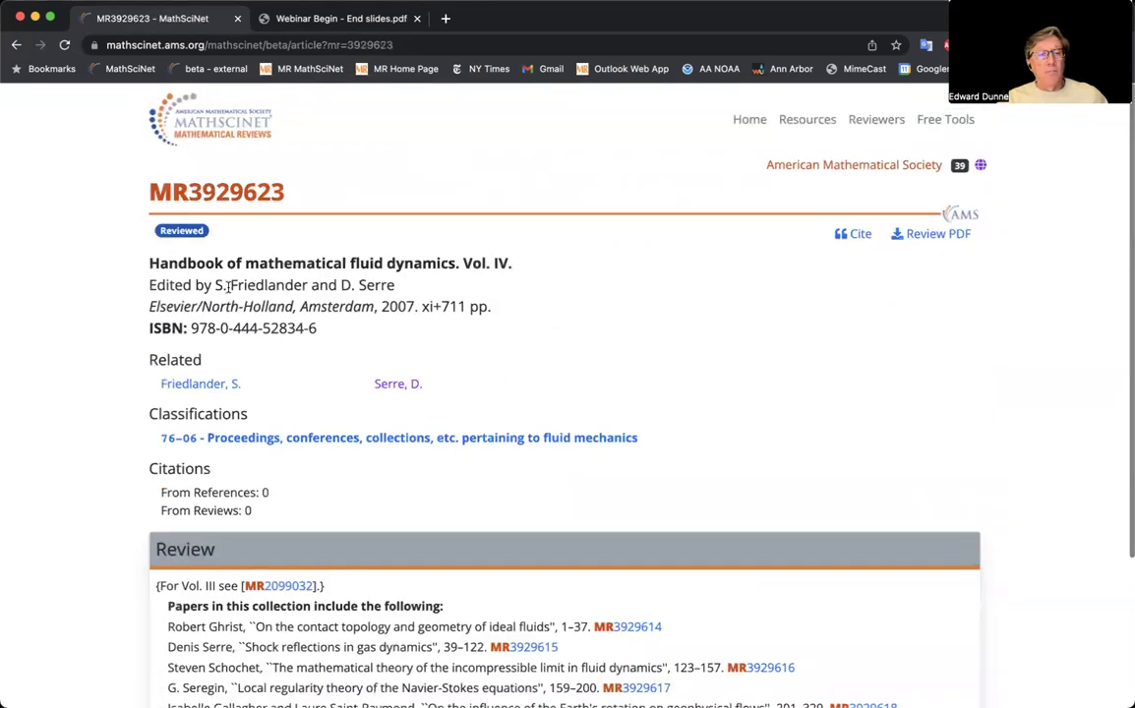
scroll(172, 282, "down", 1)
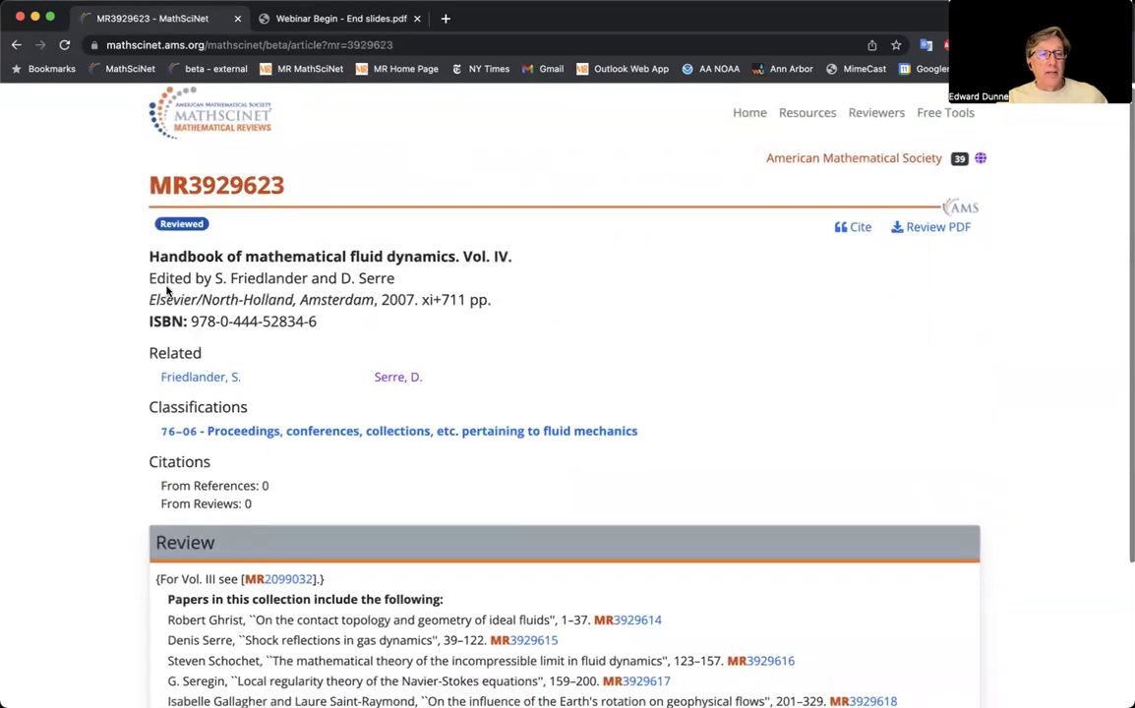
left_click(17, 45)
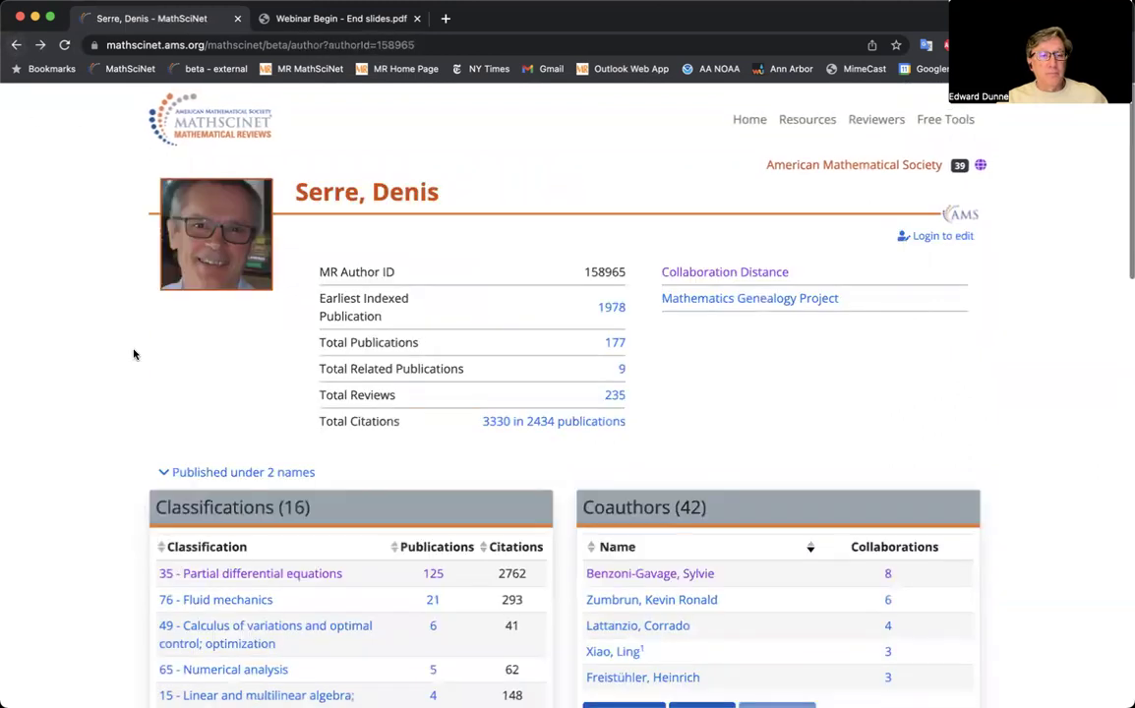
Examine the Publications by Journal and Publications by Series lists at the end of the author's profile.
scroll(134, 355, "down", 8)
scroll(134, 354, "down", 4)
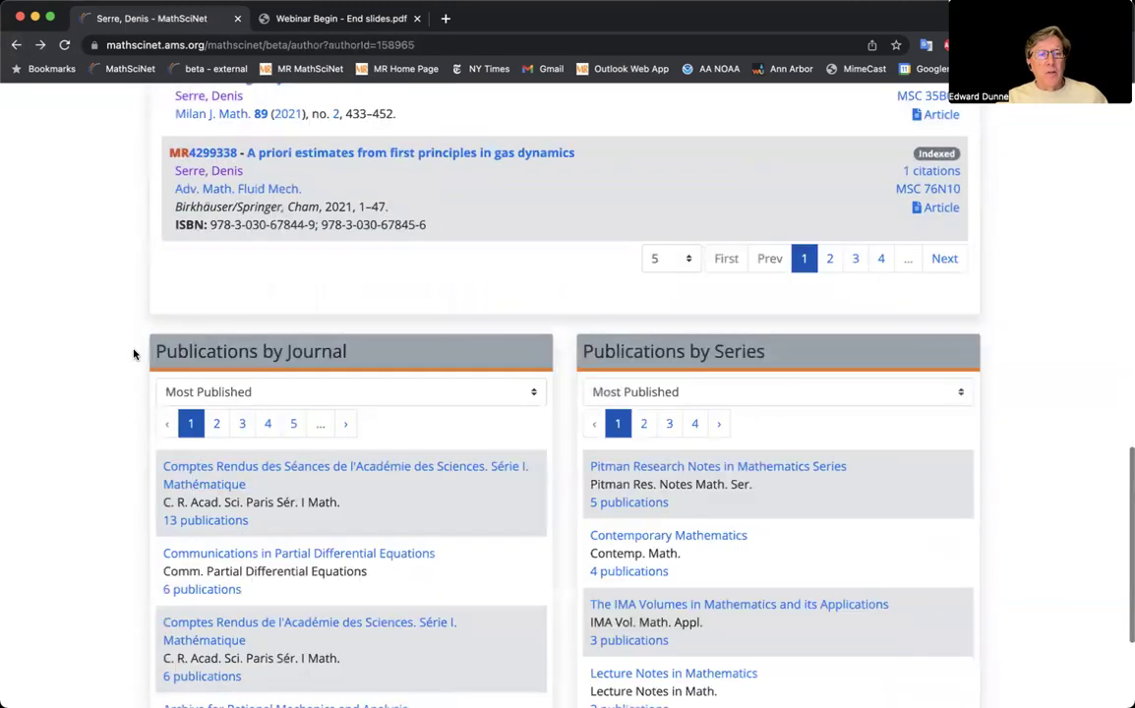
scroll(134, 354, "down", 2)
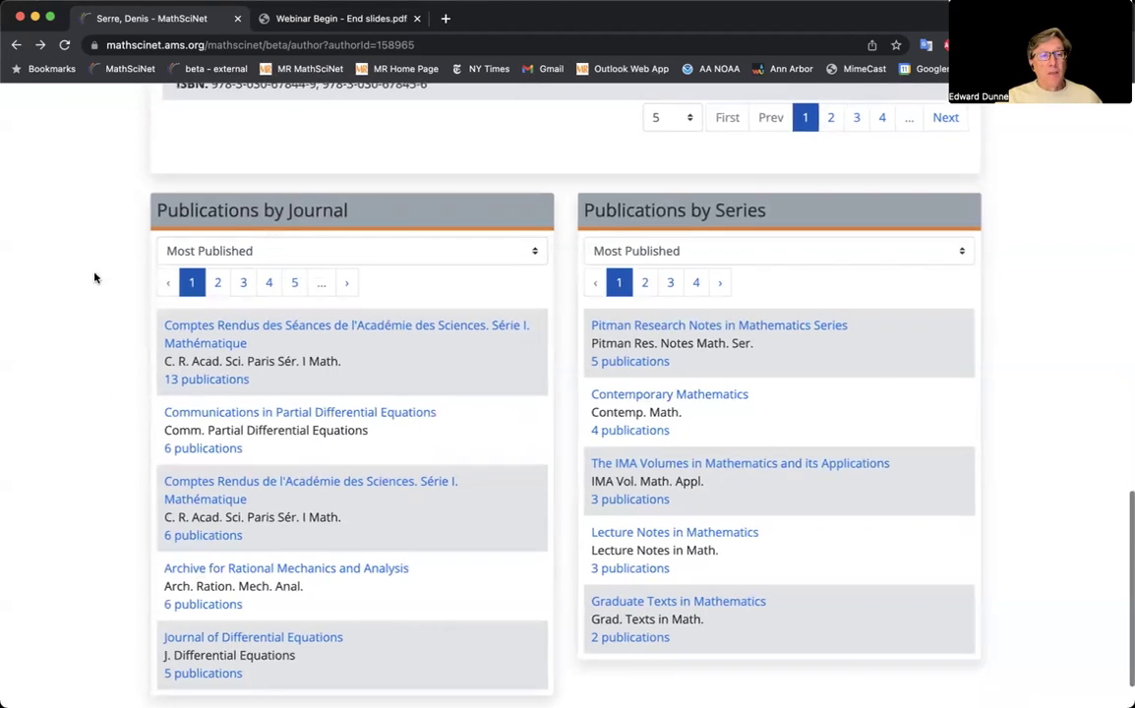
scroll(94, 279, "down", 1)
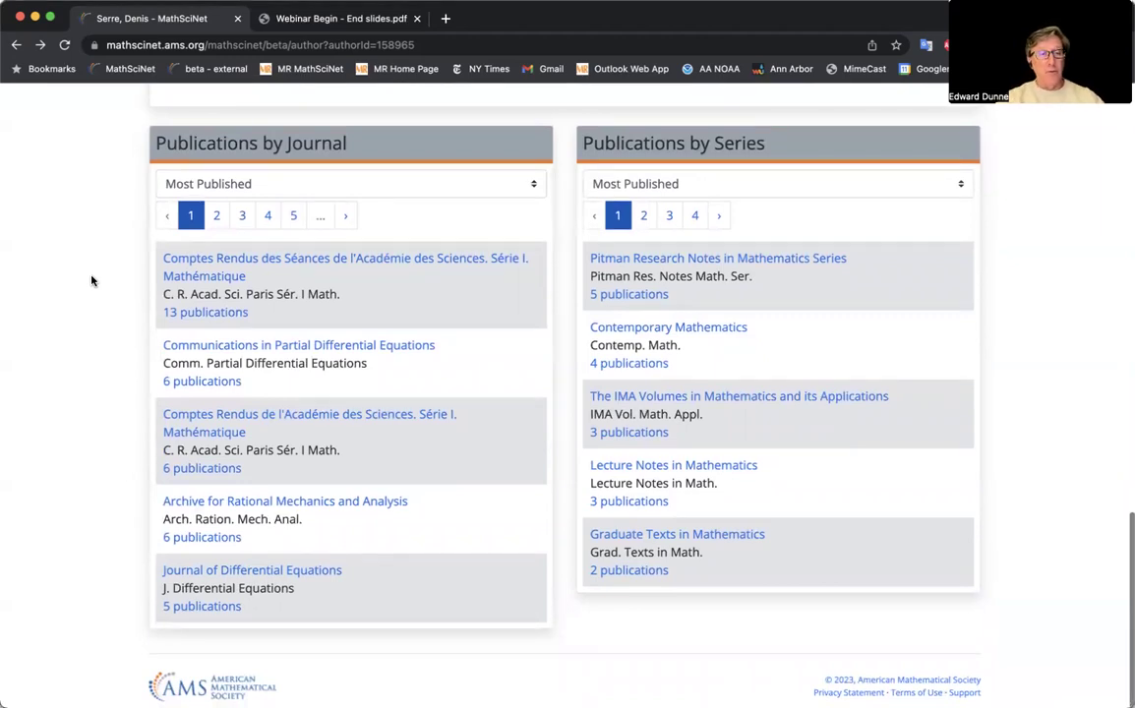
Sort the Publications by Series list alphabetically, and re-sort it by Least Published.
scroll(177, 258, "up", 1)
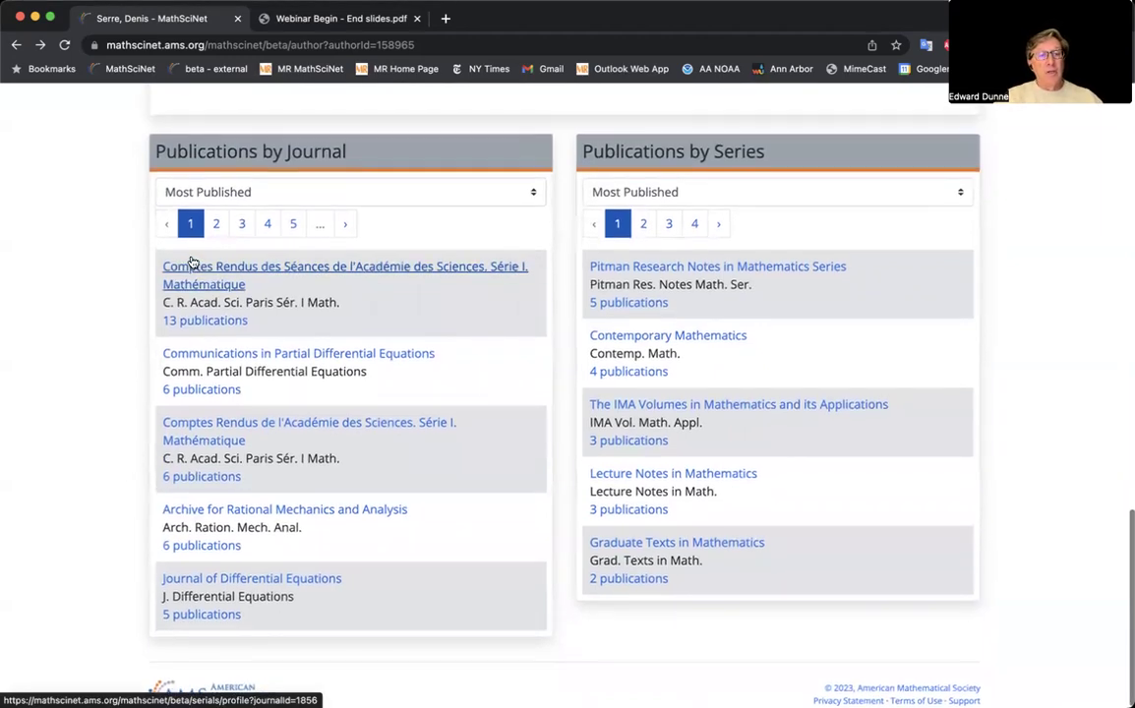
scroll(197, 279, "down", 1)
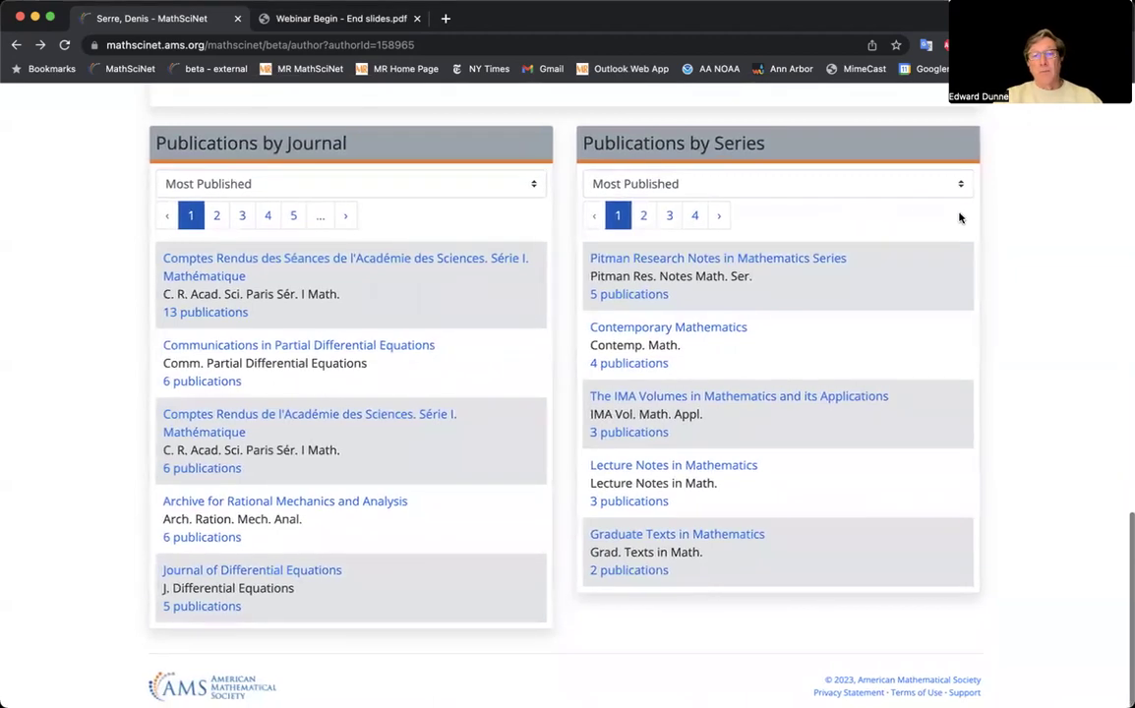
scroll(956, 217, "up", 1)
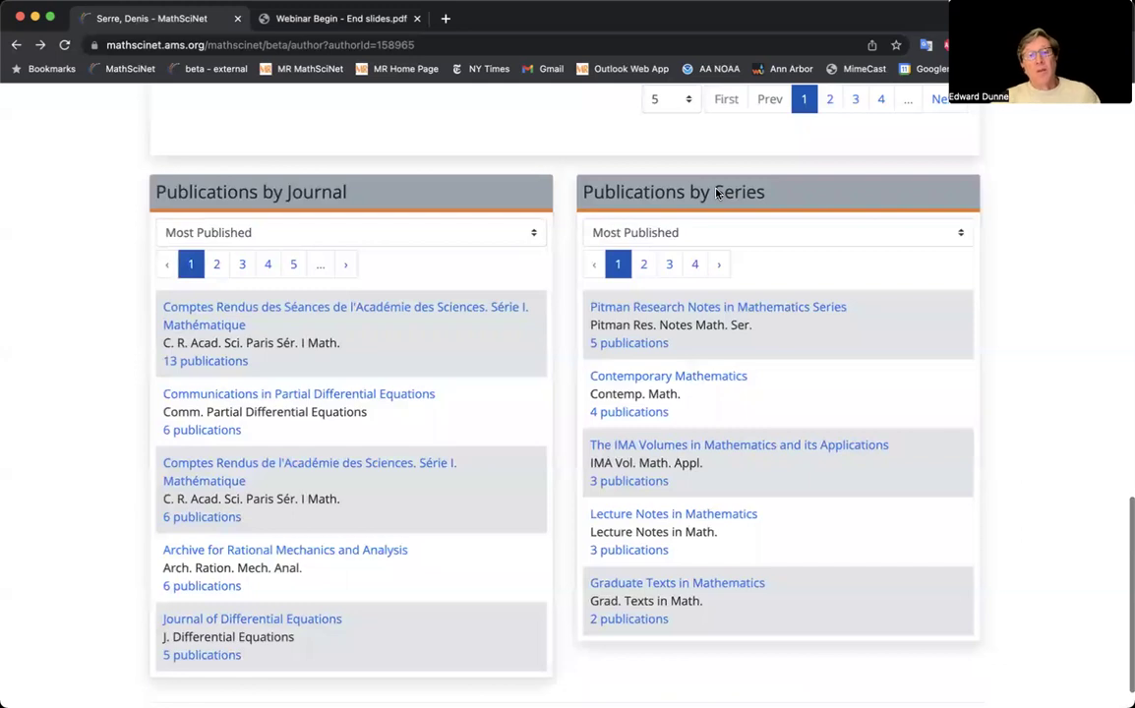
scroll(620, 315, "down", 1)
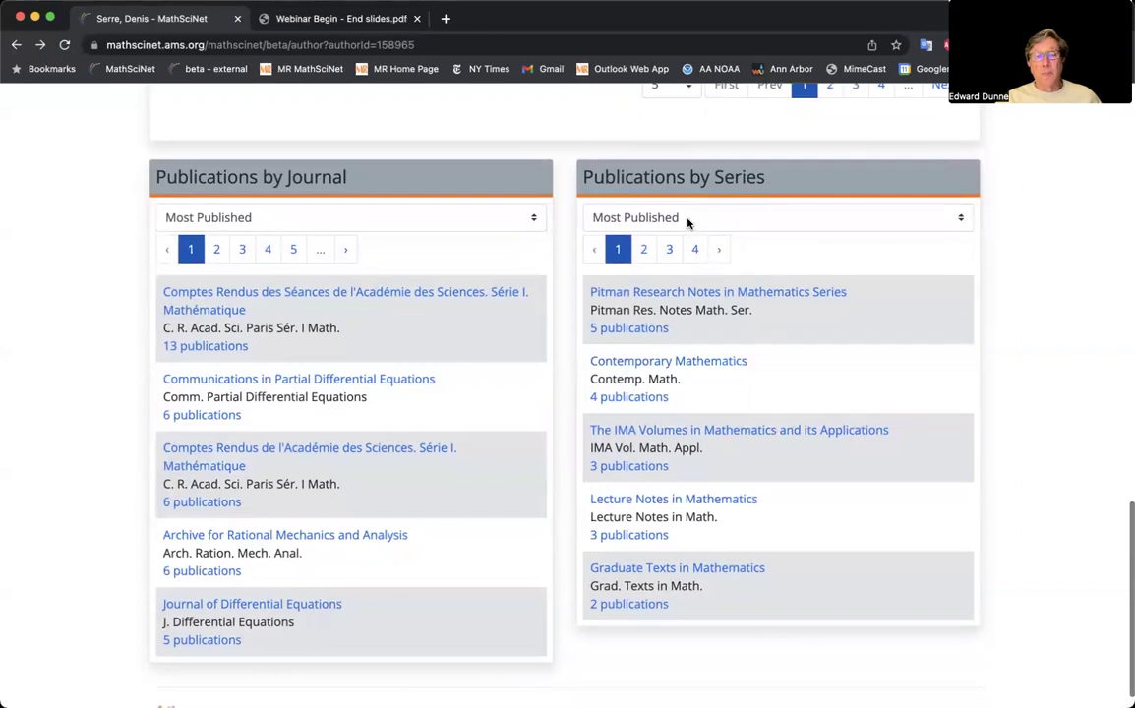
scroll(761, 321, "down", 1)
scroll(761, 321, "down", 1)
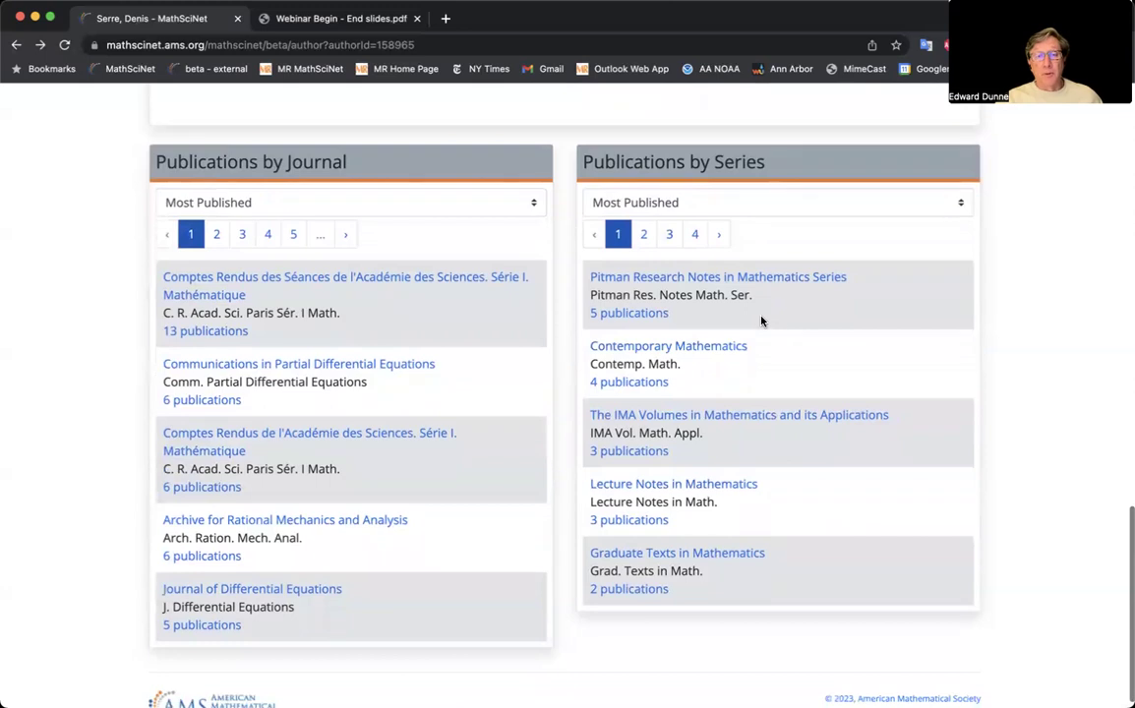
left_click(681, 203)
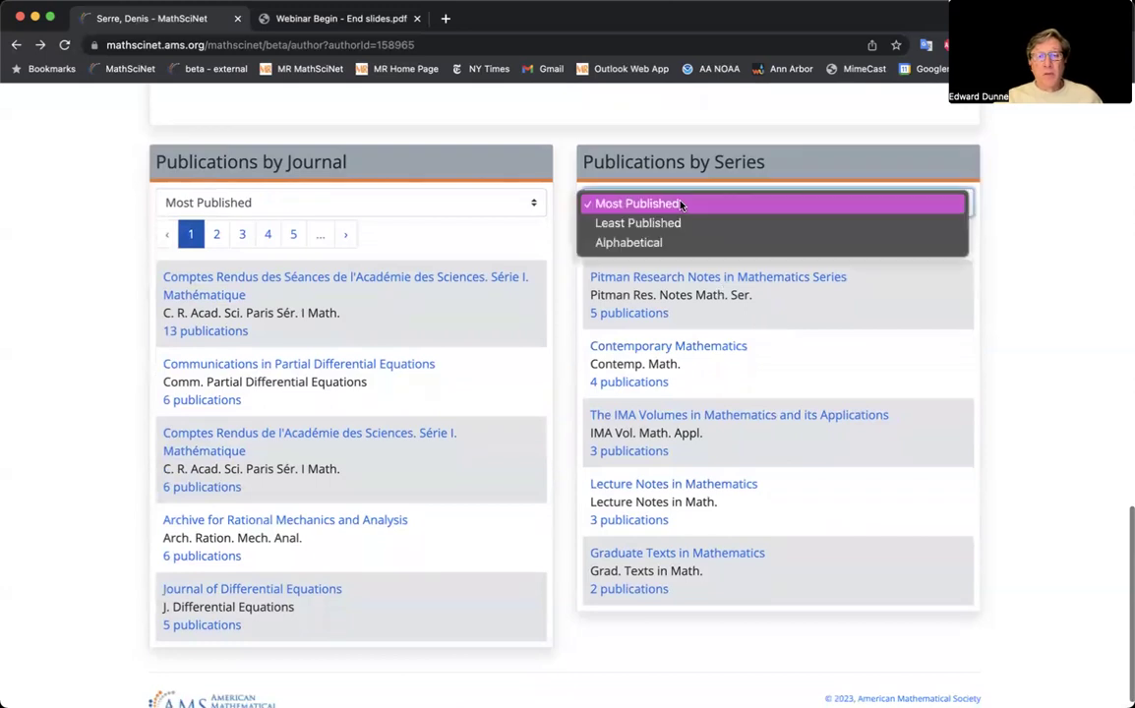
left_click(670, 243)
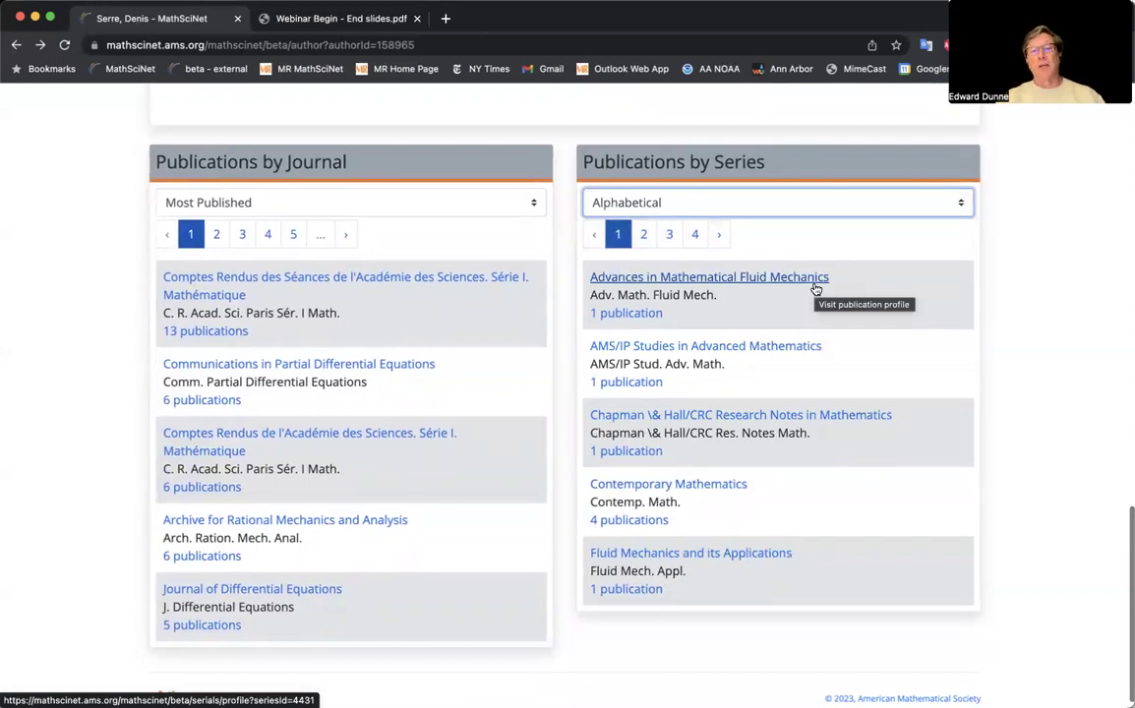
left_click(660, 203)
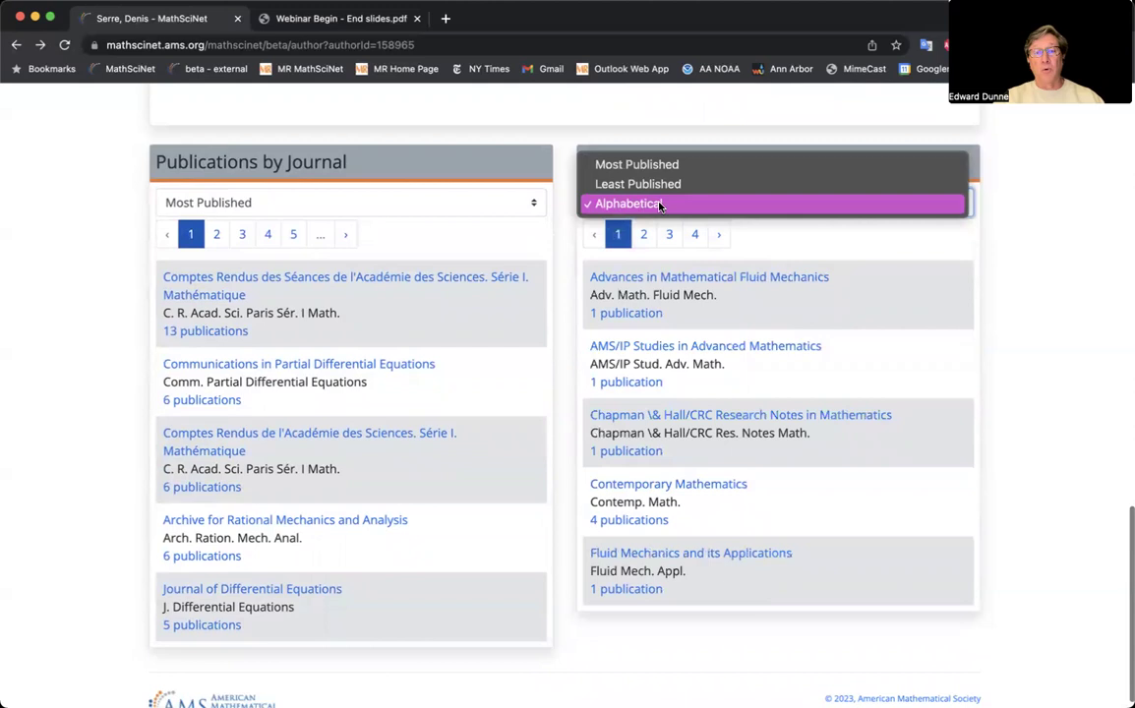
left_click(649, 184)
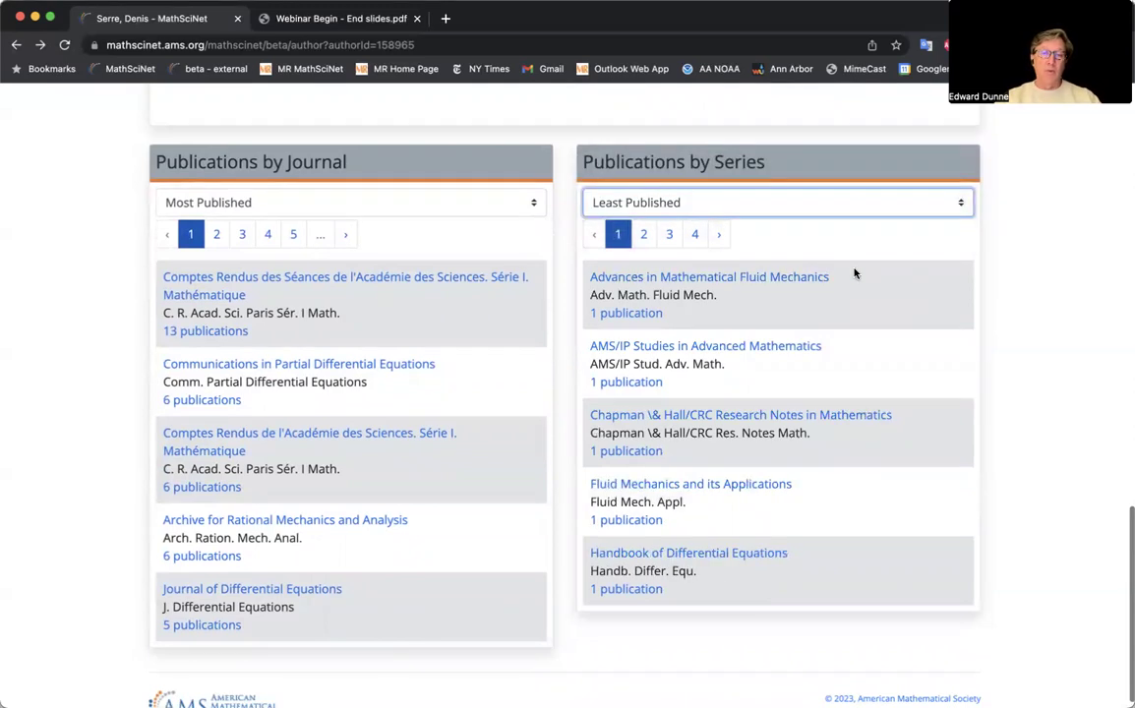
Sort the Publications by Series list by Most Published, and show the Publications by Journal sort options without changing them.
left_click(732, 203)
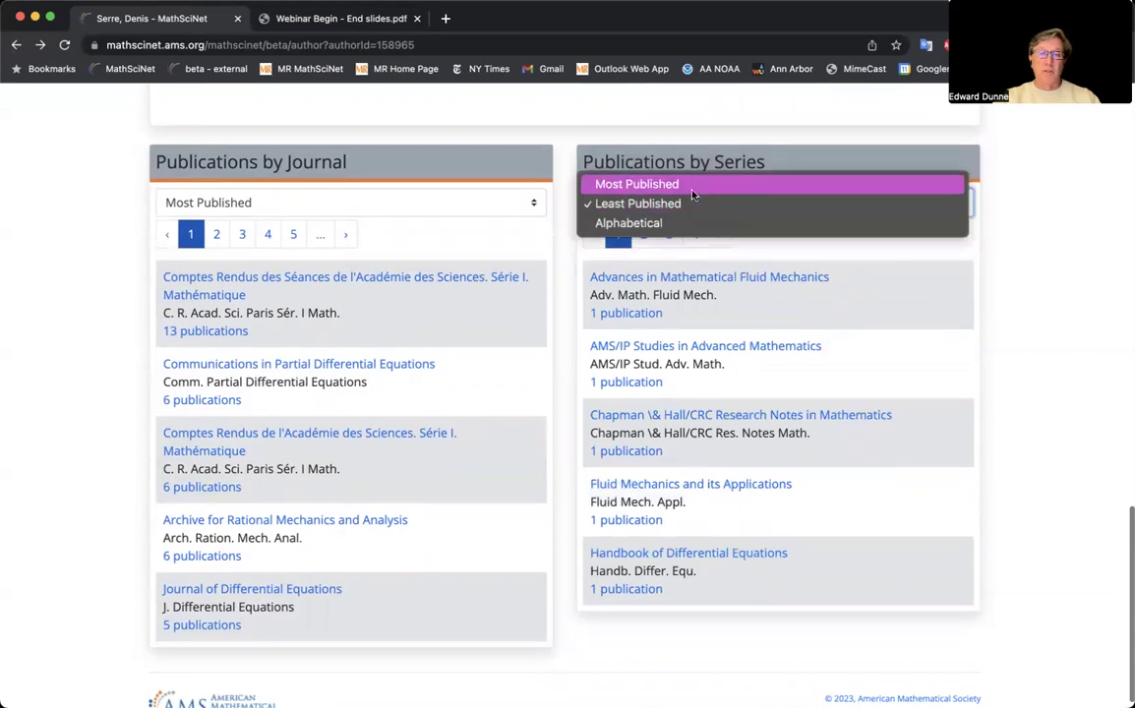
key("Return")
left_click(390, 208)
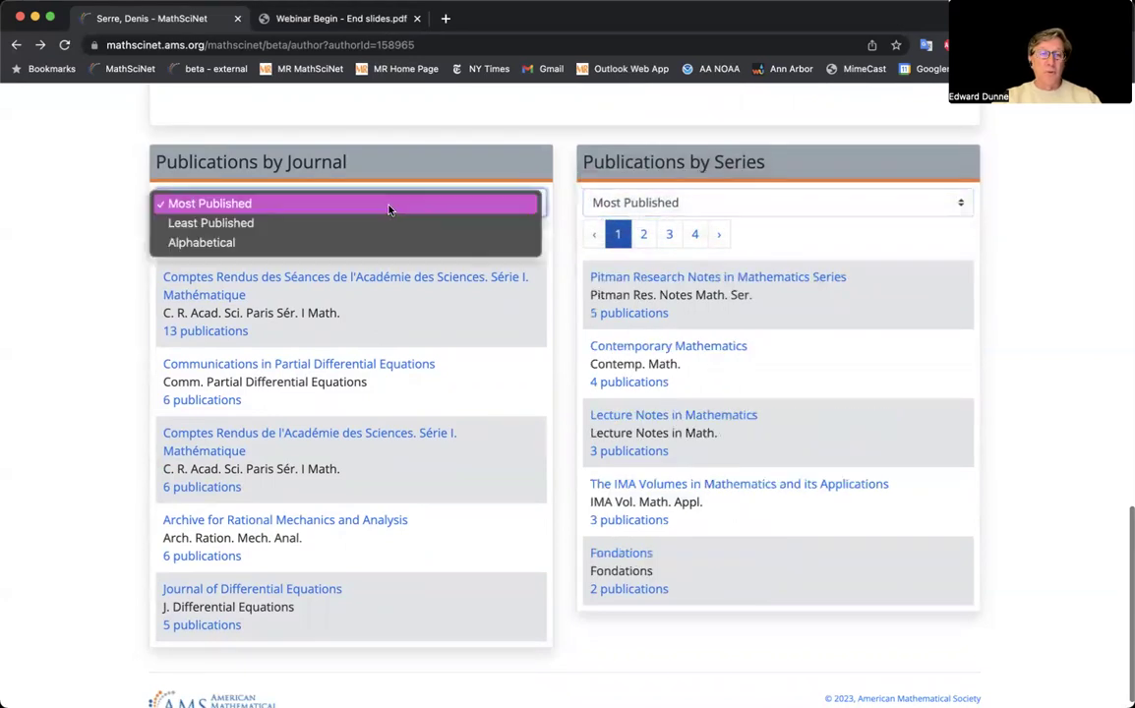
left_click(456, 264)
Leave the author's profile for the MathSciNet home page and switch to the journal search.
scroll(456, 263, "up", 5)
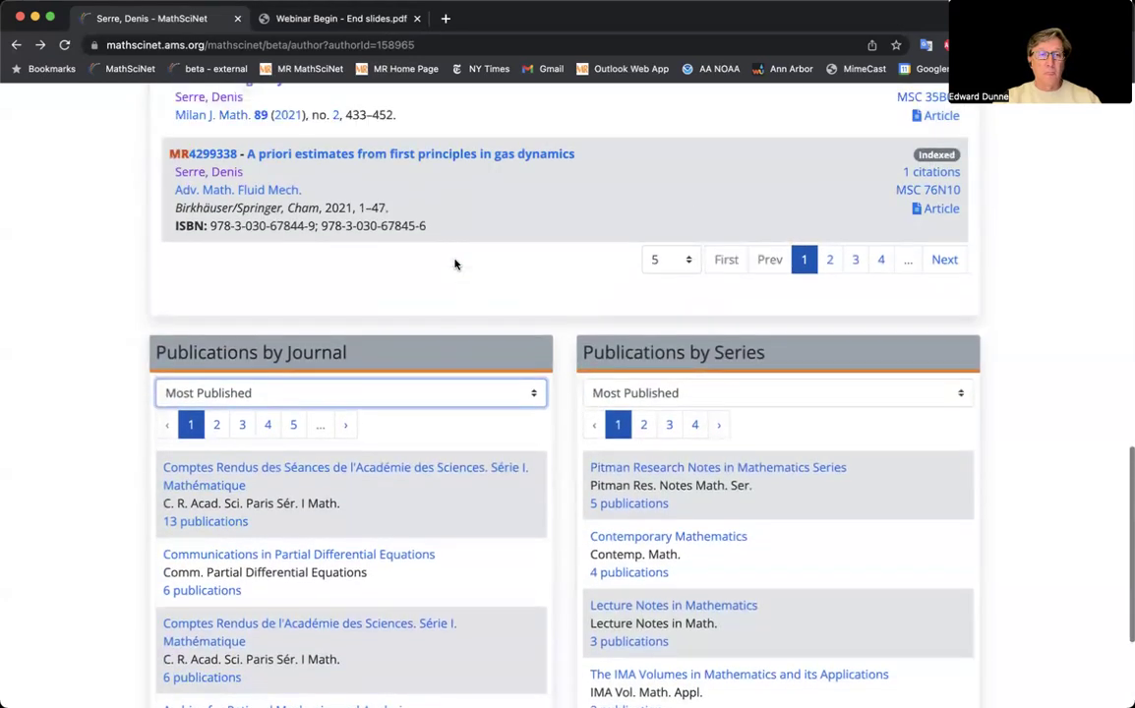
scroll(455, 264, "up", 10)
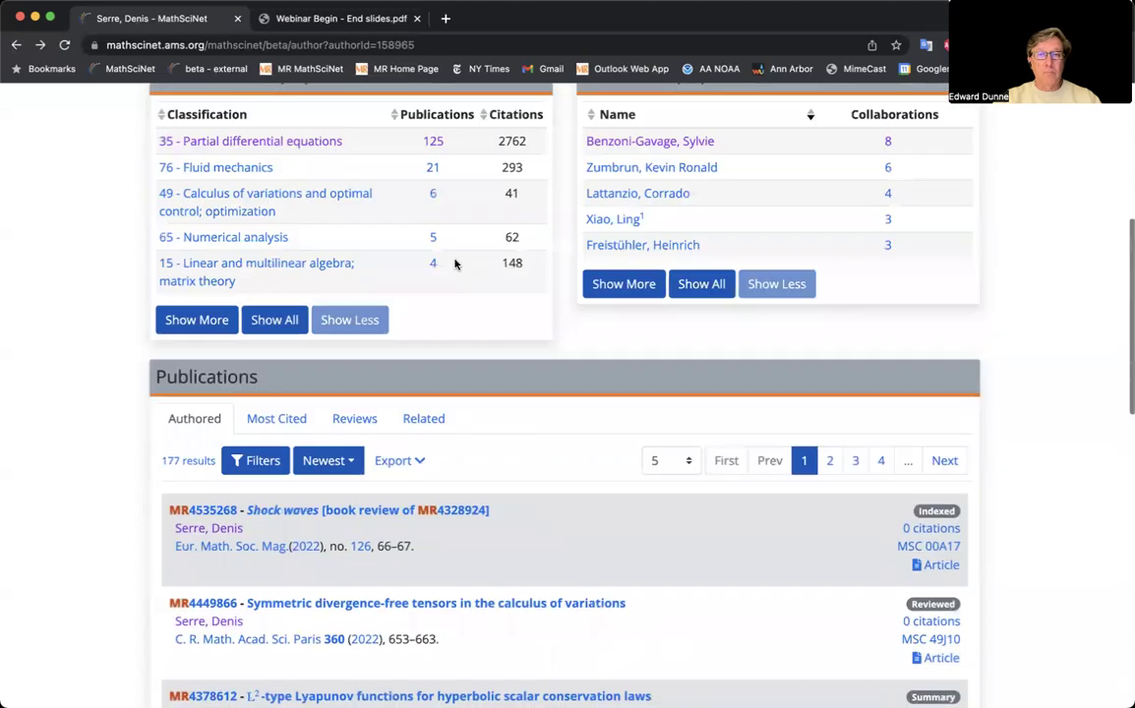
scroll(455, 264, "up", 2)
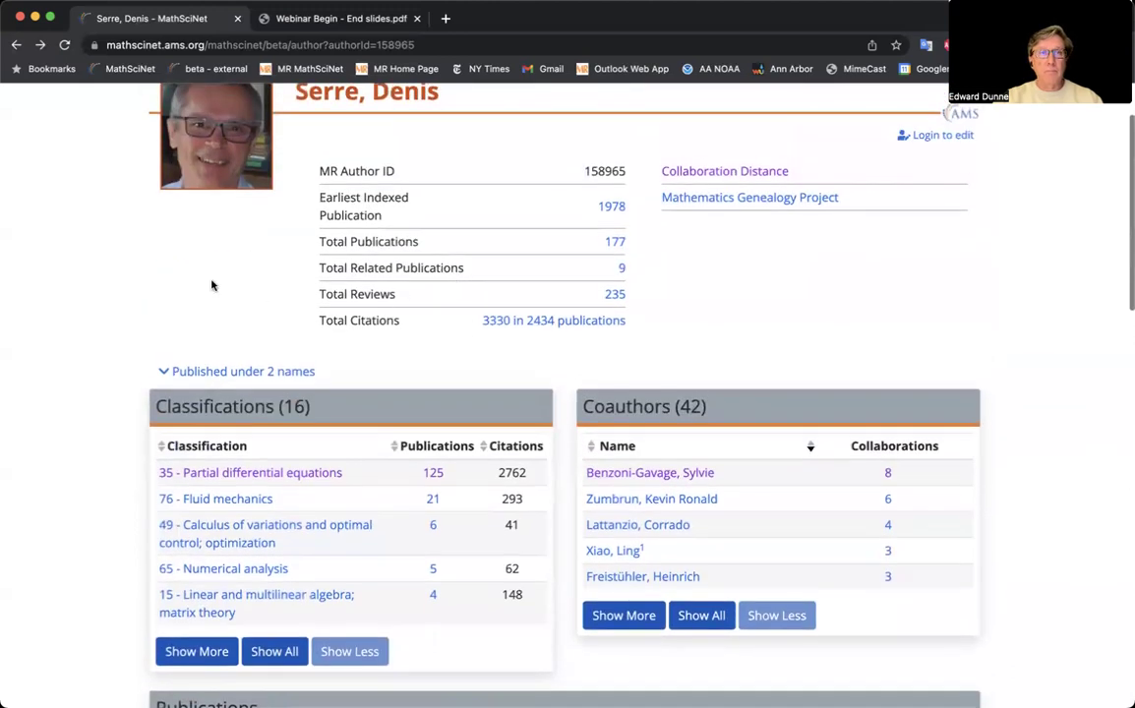
scroll(157, 256, "up", 1)
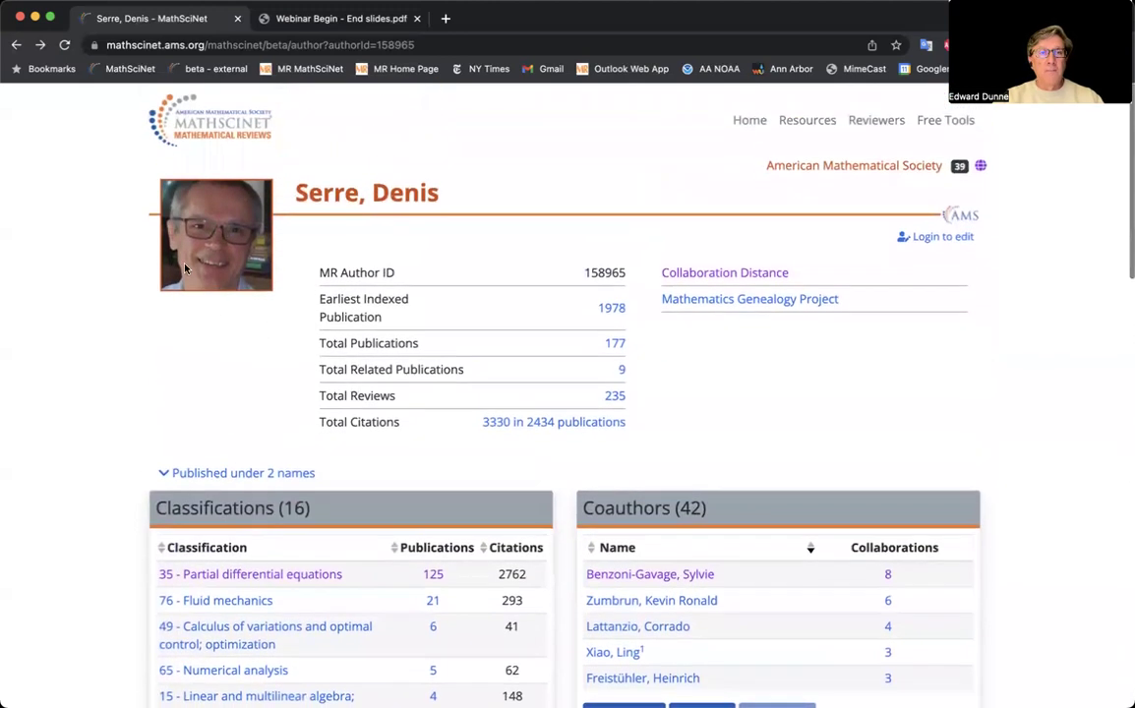
left_click(229, 125)
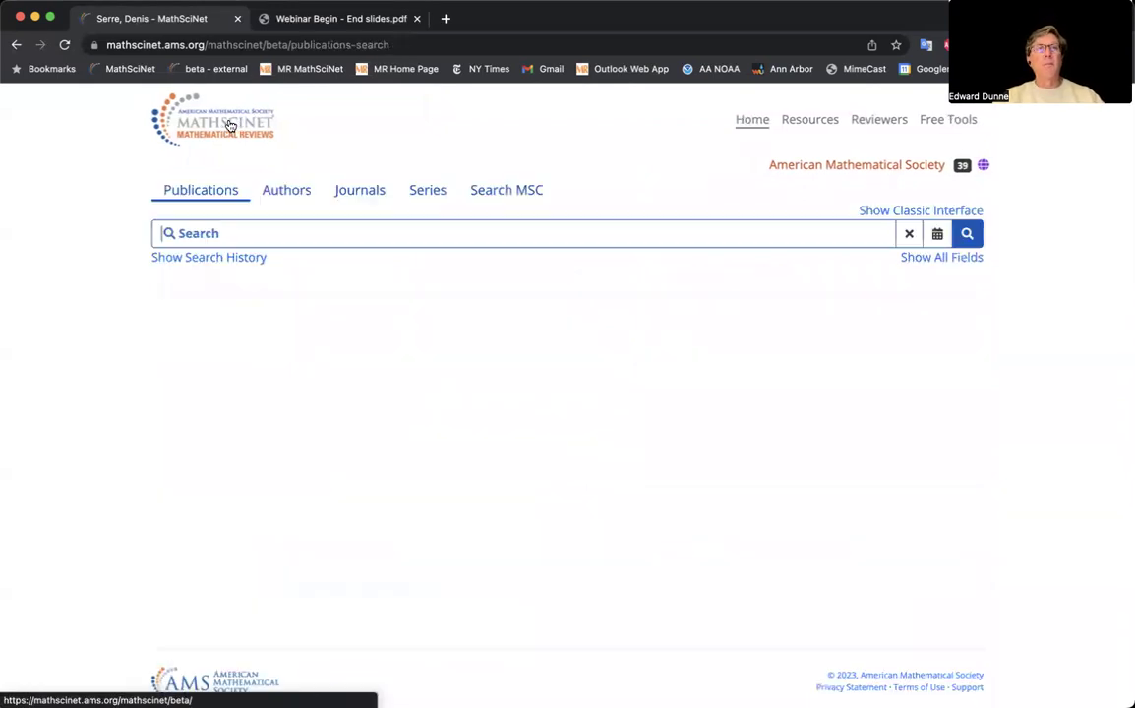
left_click(362, 198)
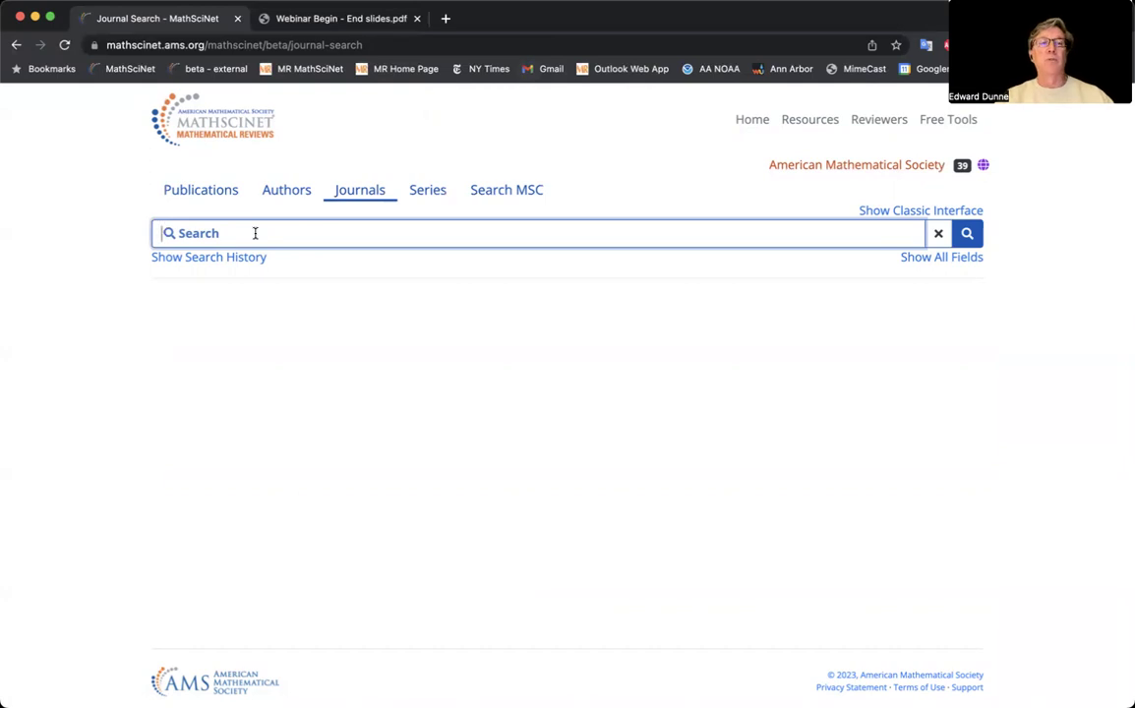
Search the journals for the suggested title Discrete Analysis, and open that journal's profile from the results.
type("di")
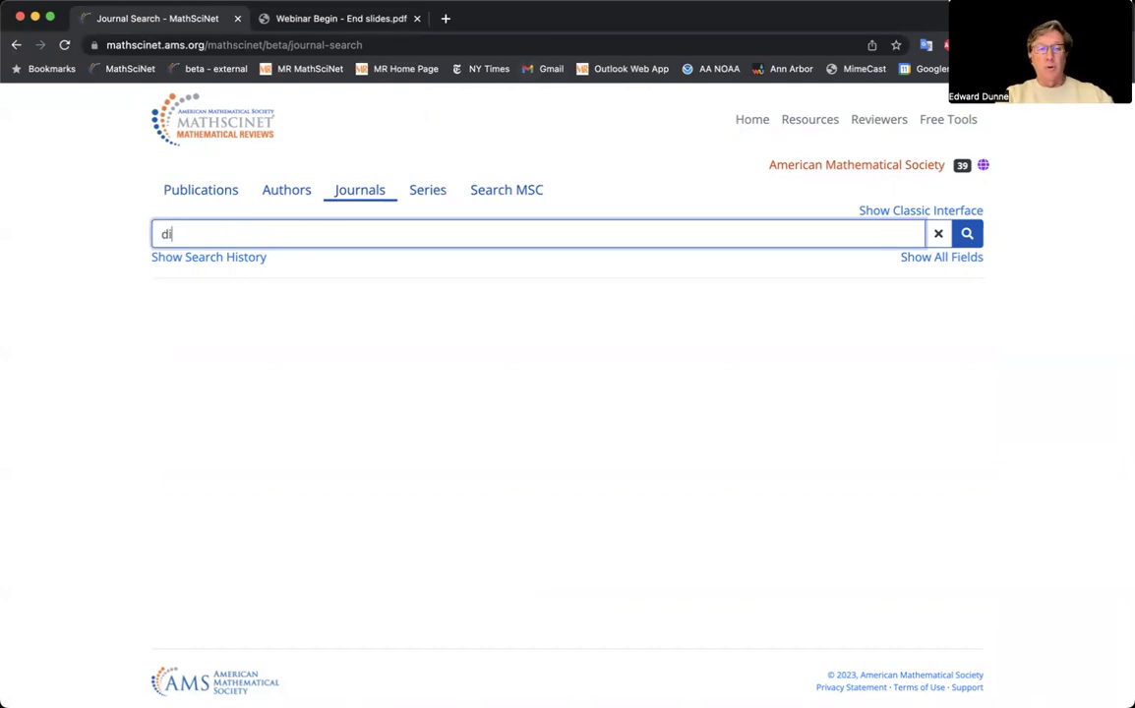
type("screte anal")
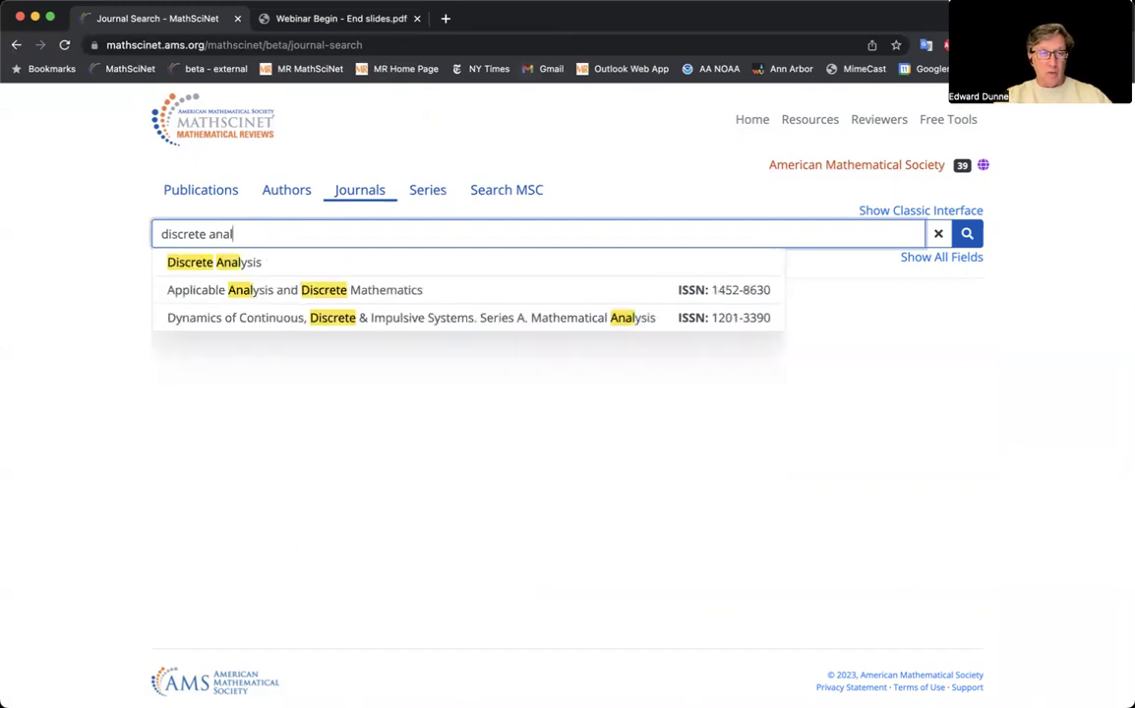
type("y")
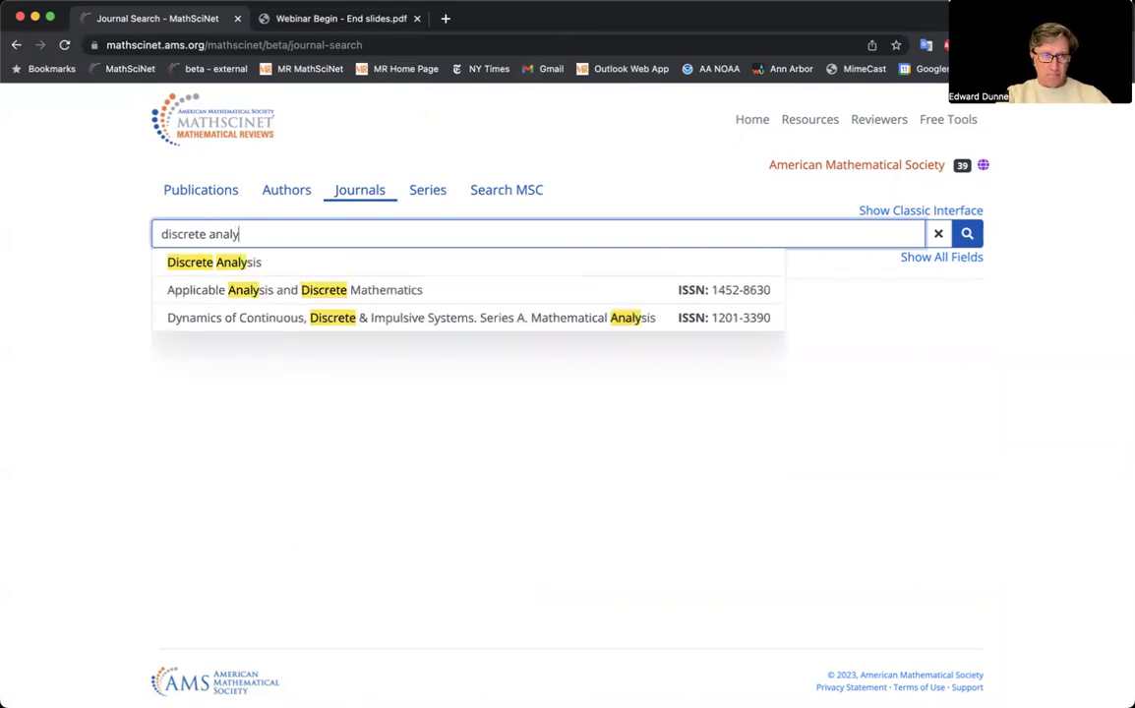
type("s")
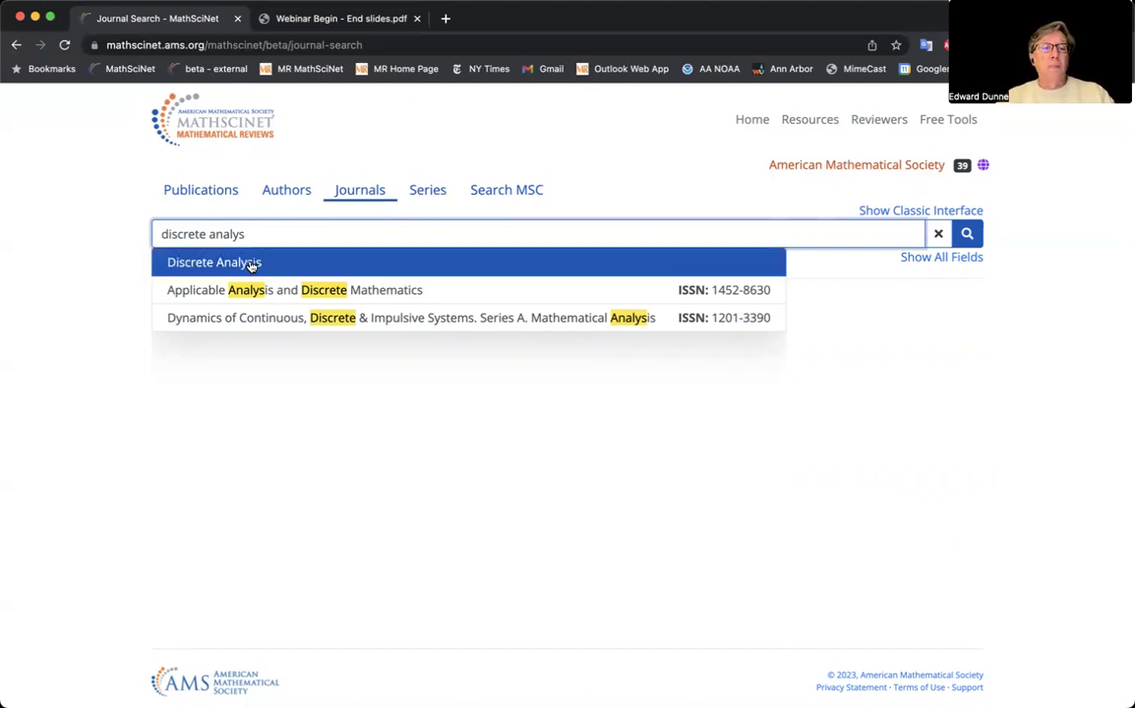
left_click(187, 261)
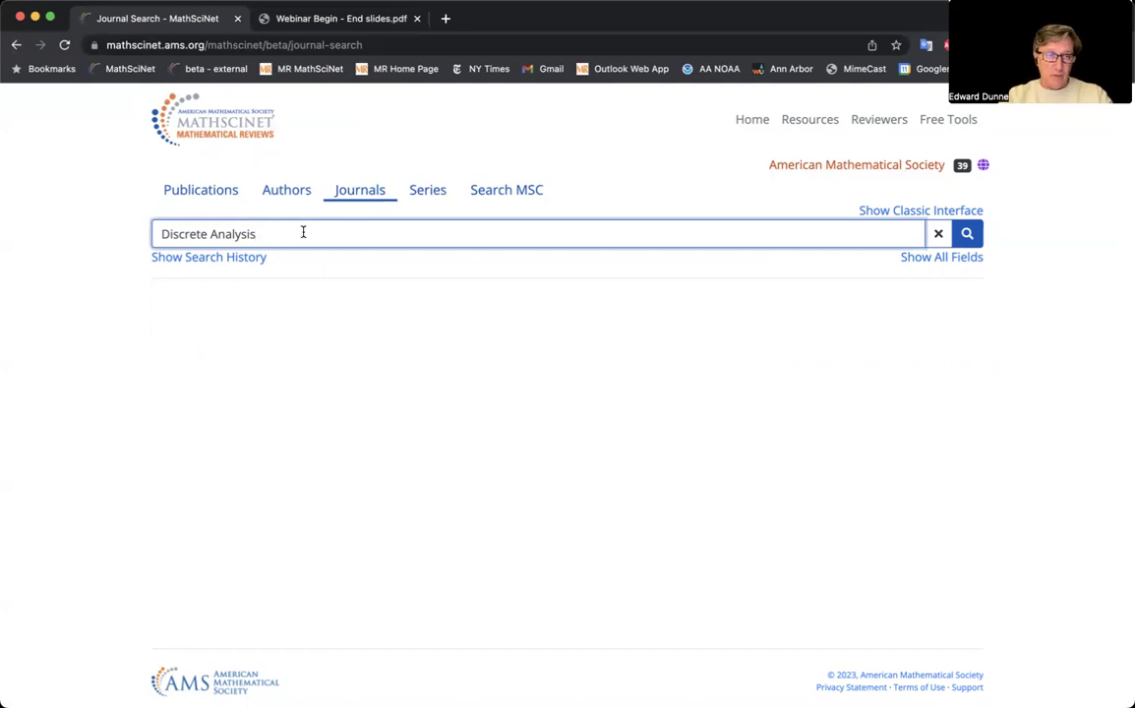
key("Return")
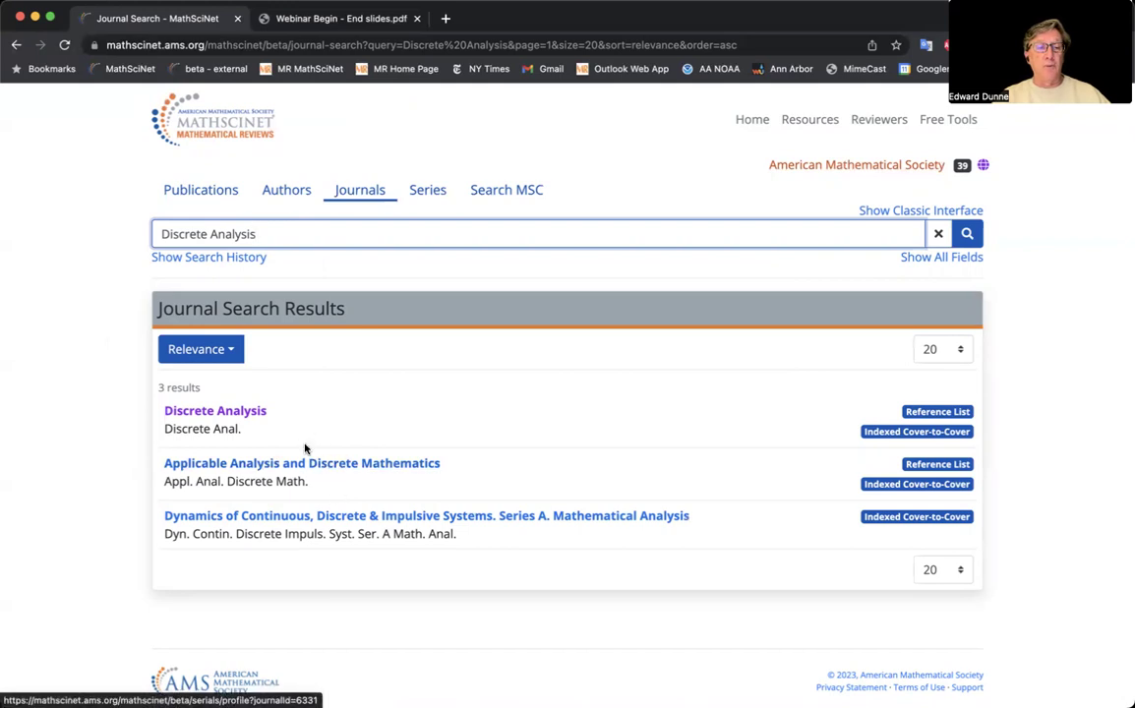
left_click(229, 415)
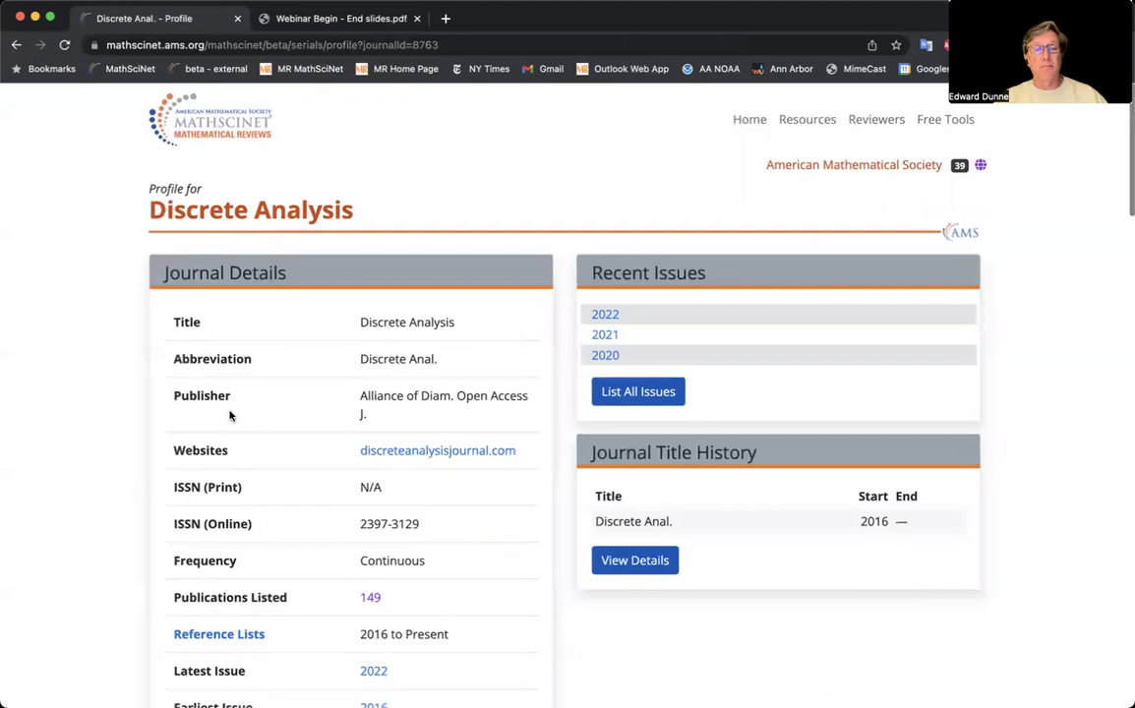
Examine the Journal Details of Discrete Analysis, including its listed publications, latest and earliest issues, coverage and citations.
scroll(100, 217, "down", 2)
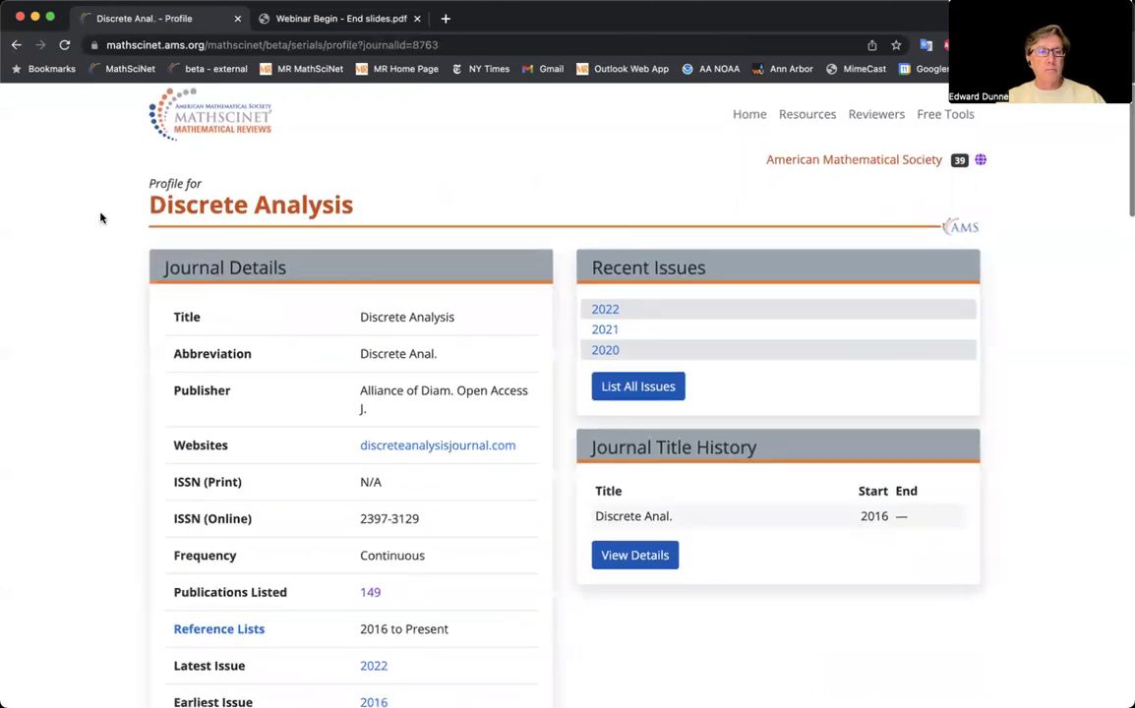
scroll(101, 218, "up", 2)
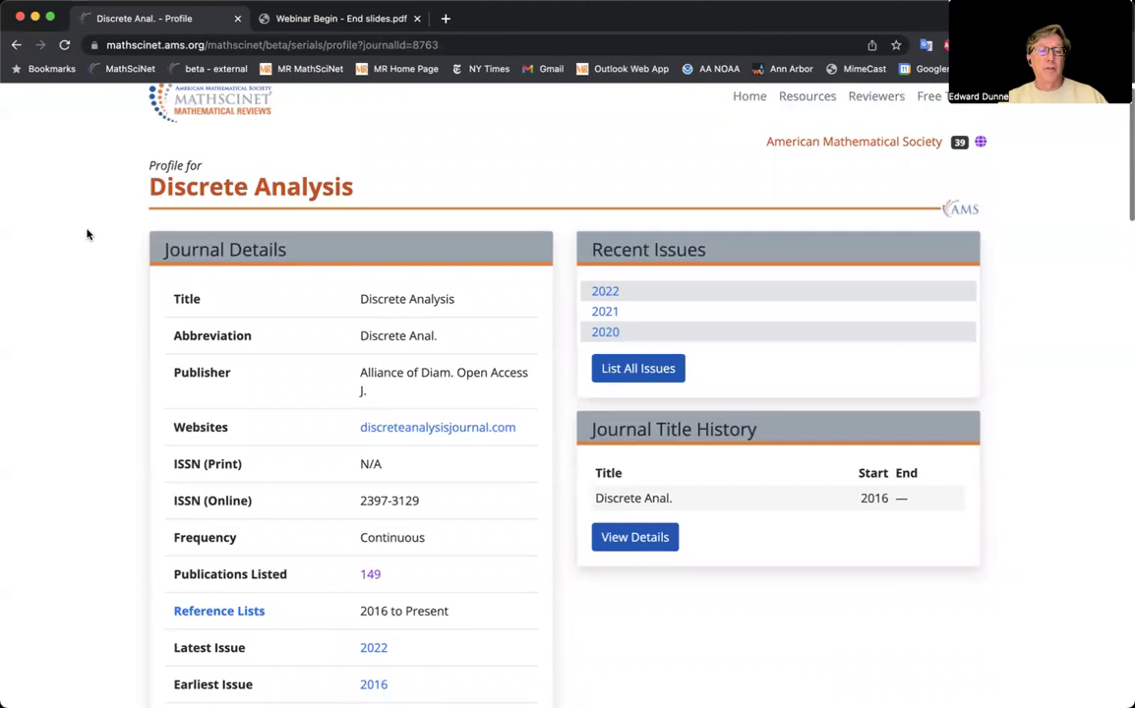
scroll(89, 239, "down", 2)
scroll(89, 239, "down", 2)
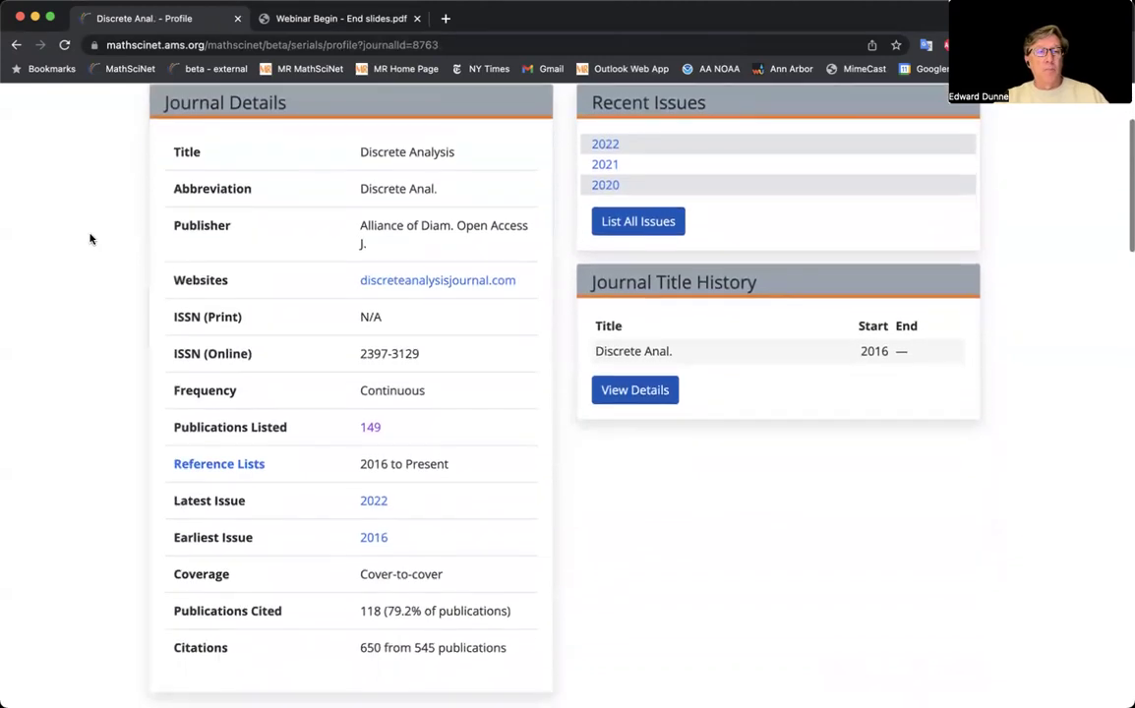
scroll(89, 239, "up", 1)
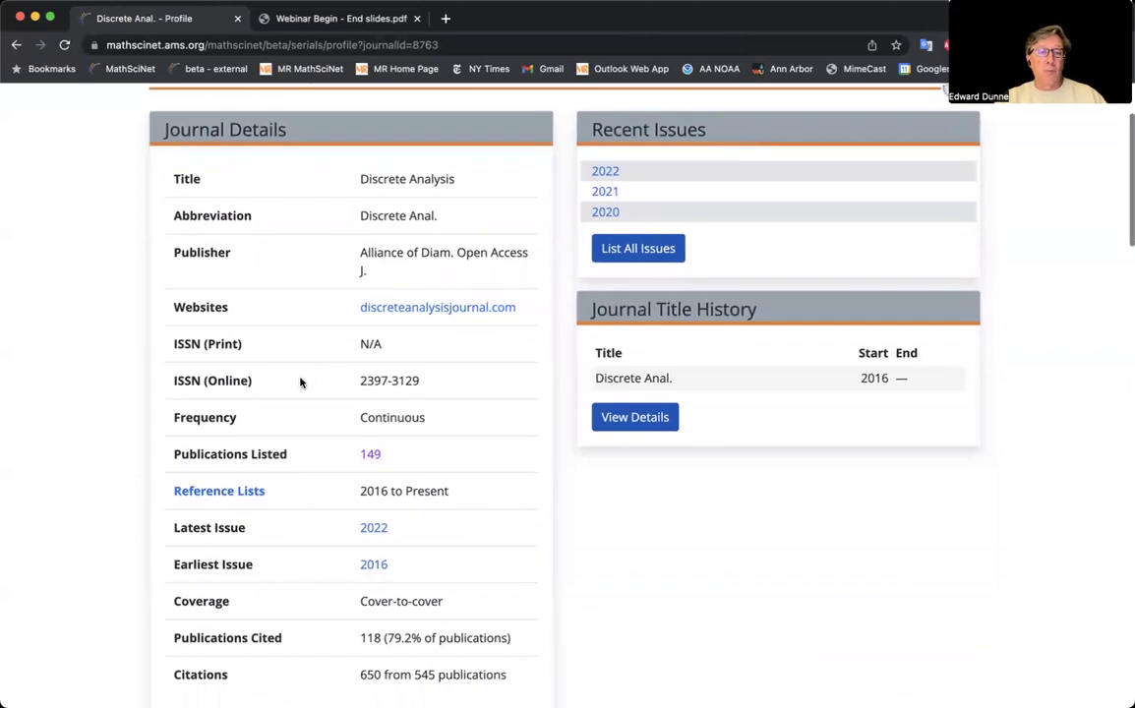
scroll(299, 385, "down", 3)
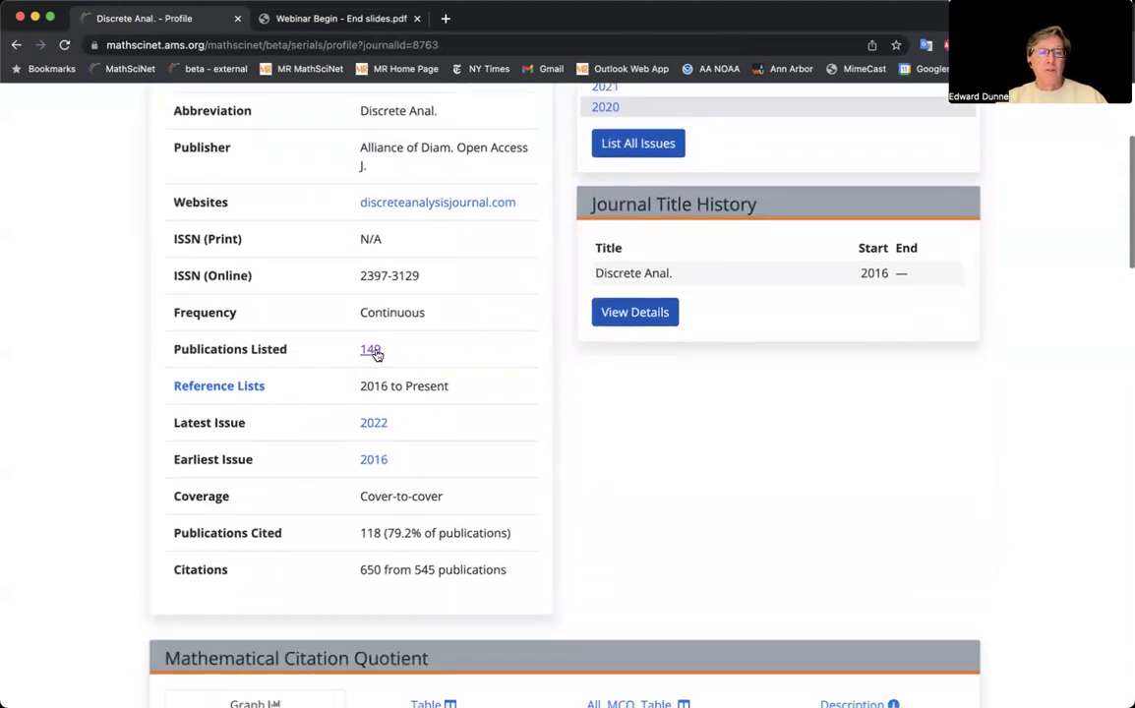
scroll(378, 355, "down", 1)
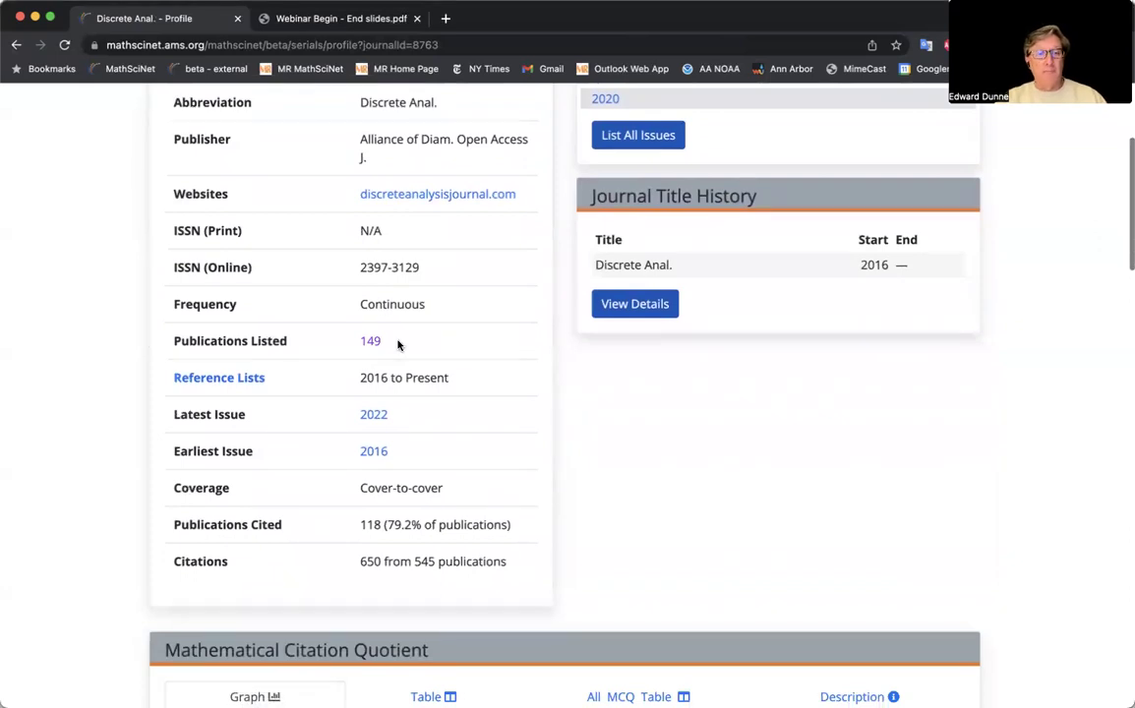
scroll(399, 344, "down", 2)
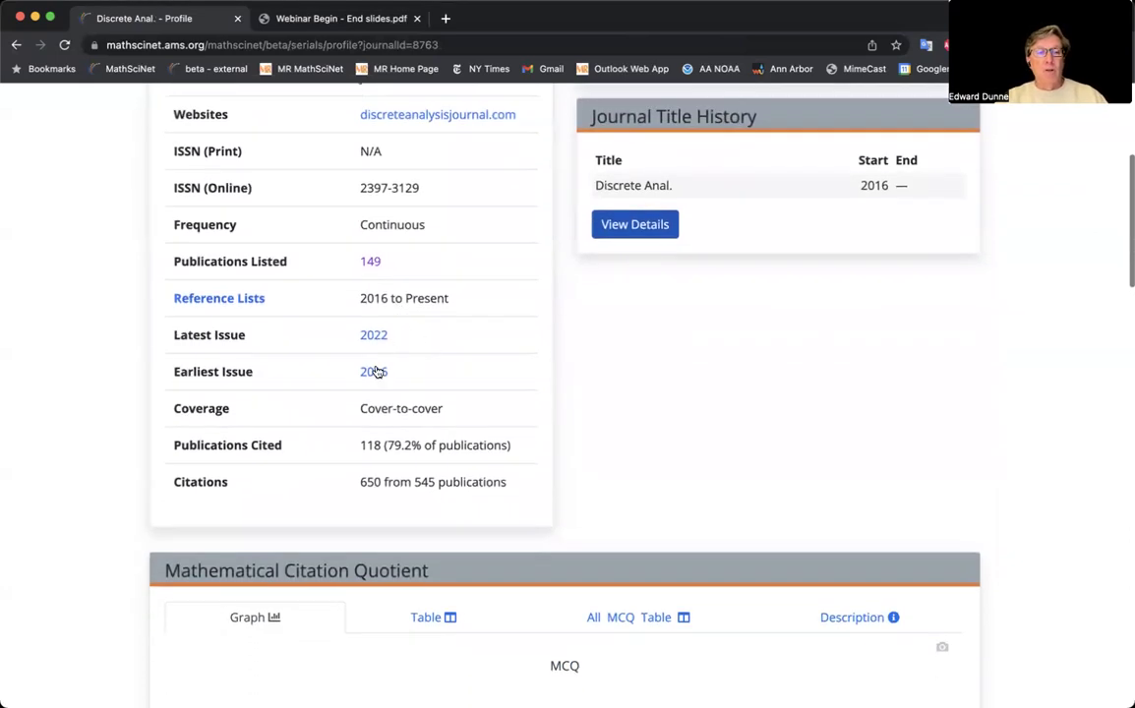
scroll(380, 374, "down", 1)
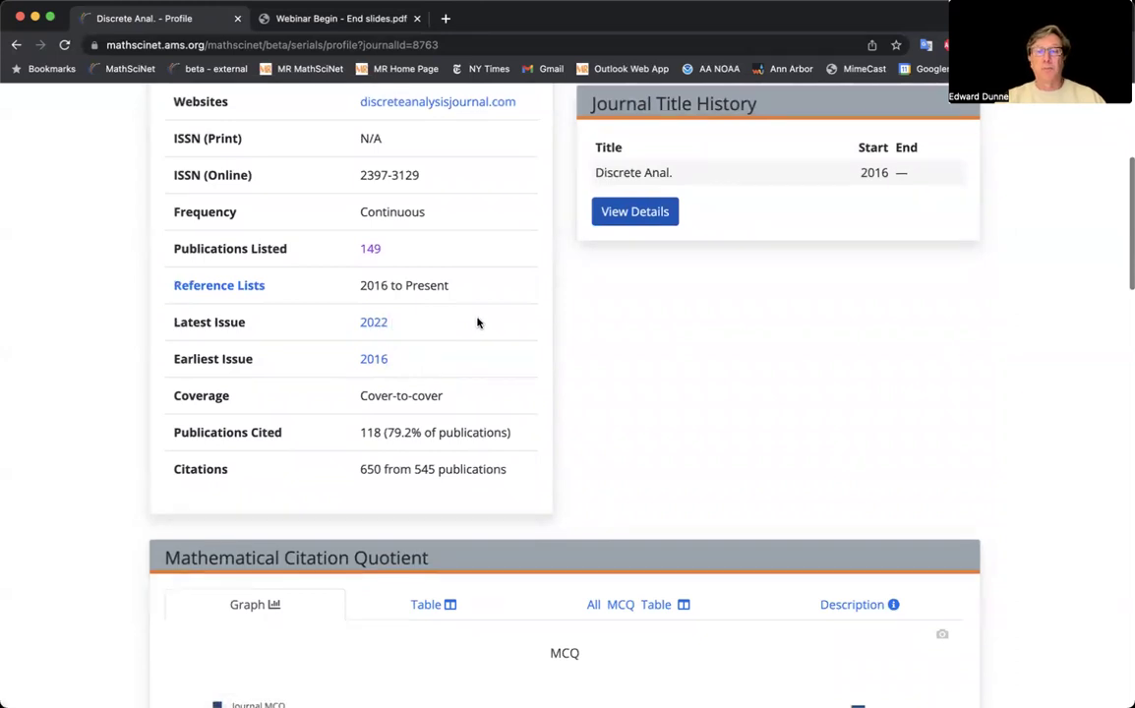
Examine the journal's Mathematical Citation Quotient graph against the all-journal median, glancing back at the Journal Details.
scroll(477, 322, "down", 7)
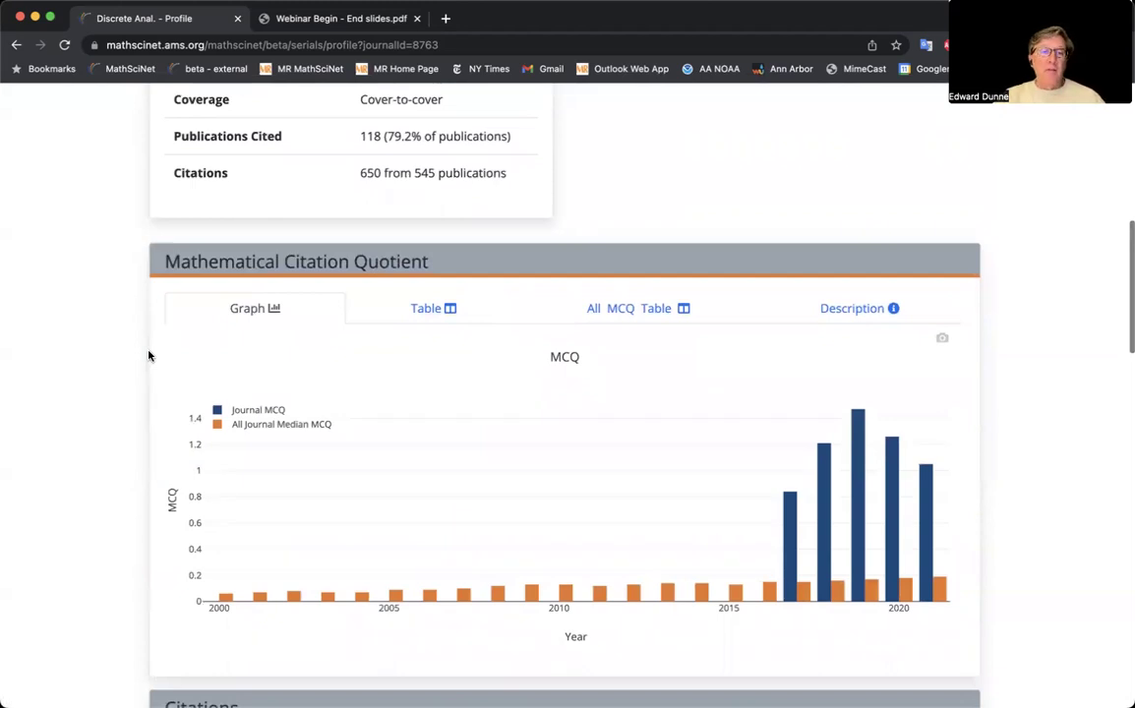
scroll(149, 357, "up", 12)
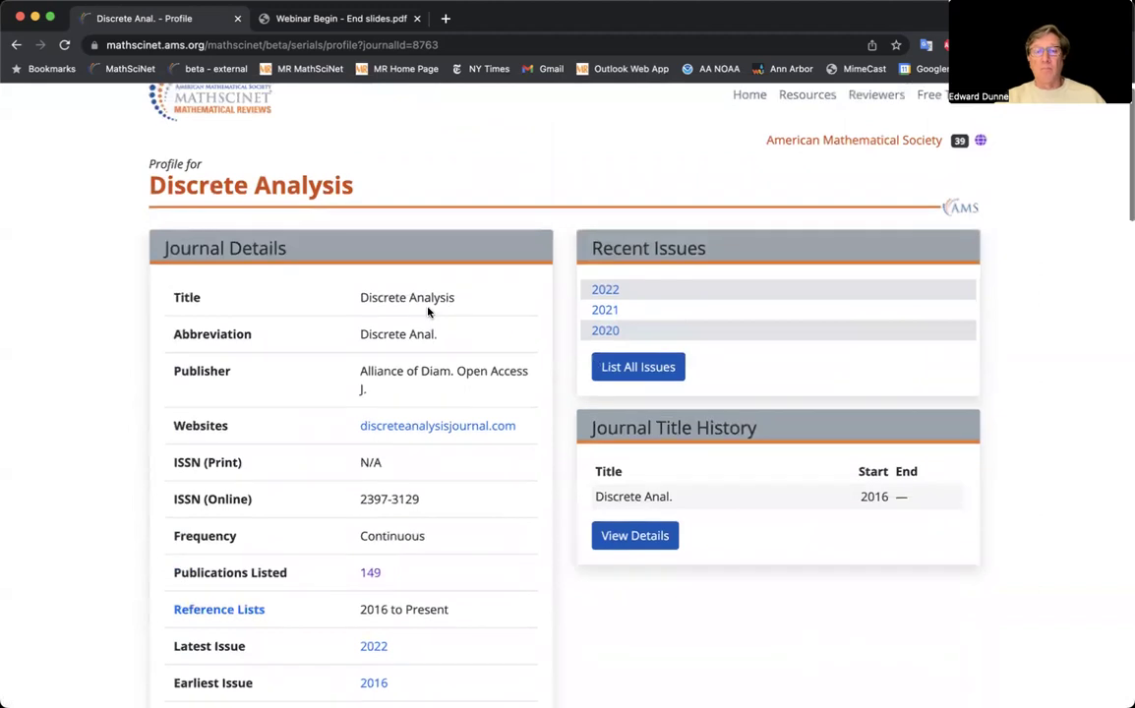
scroll(429, 311, "down", 10)
scroll(429, 312, "down", 3)
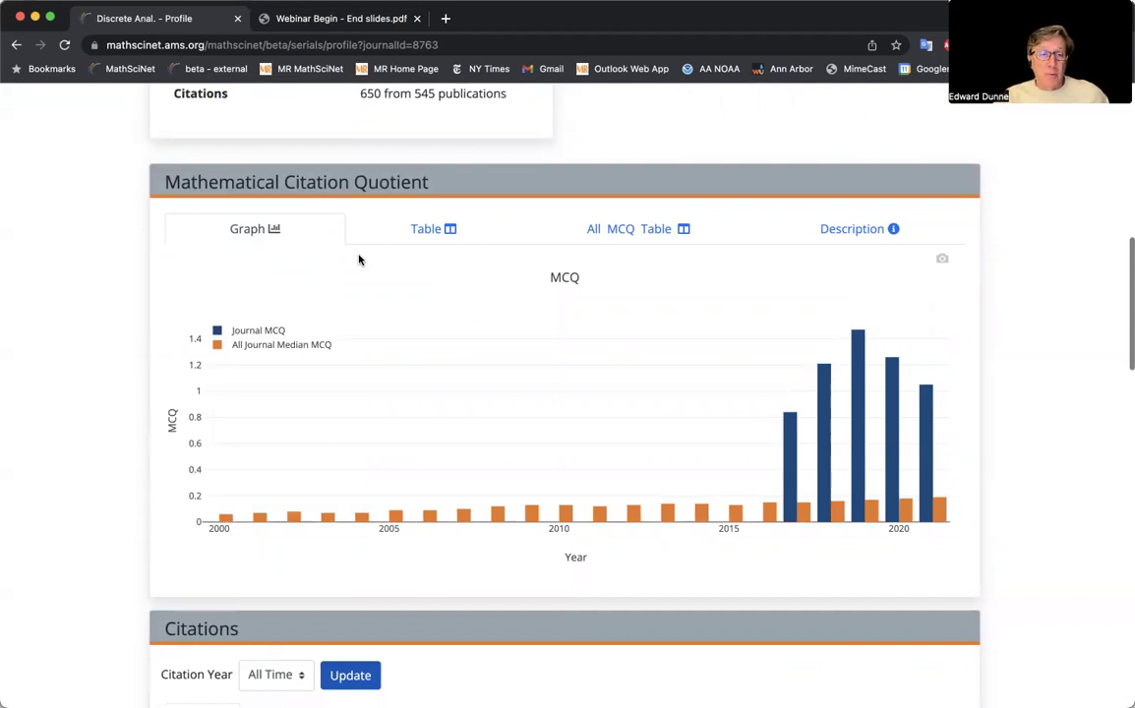
Read the description of the Mathematical Citation Quotient, and compare the journal's MCQ with the all-journal median on the graph.
left_click(856, 230)
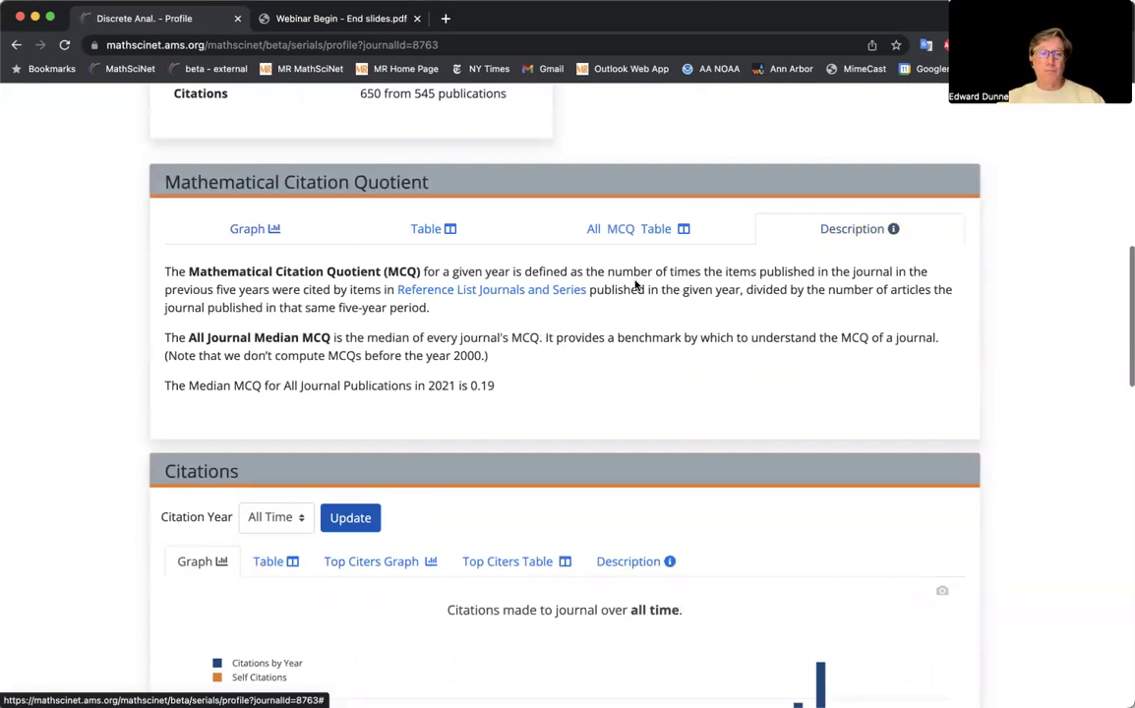
left_click(253, 230)
scroll(477, 323, "down", 1)
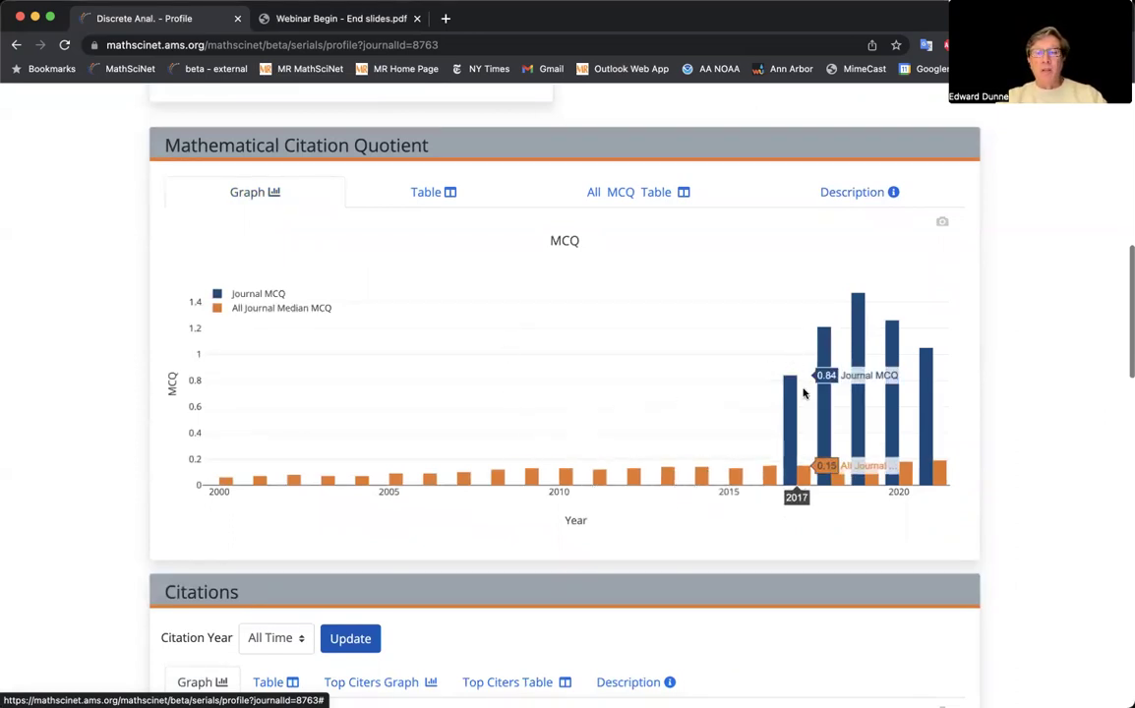
scroll(803, 394, "down", 1)
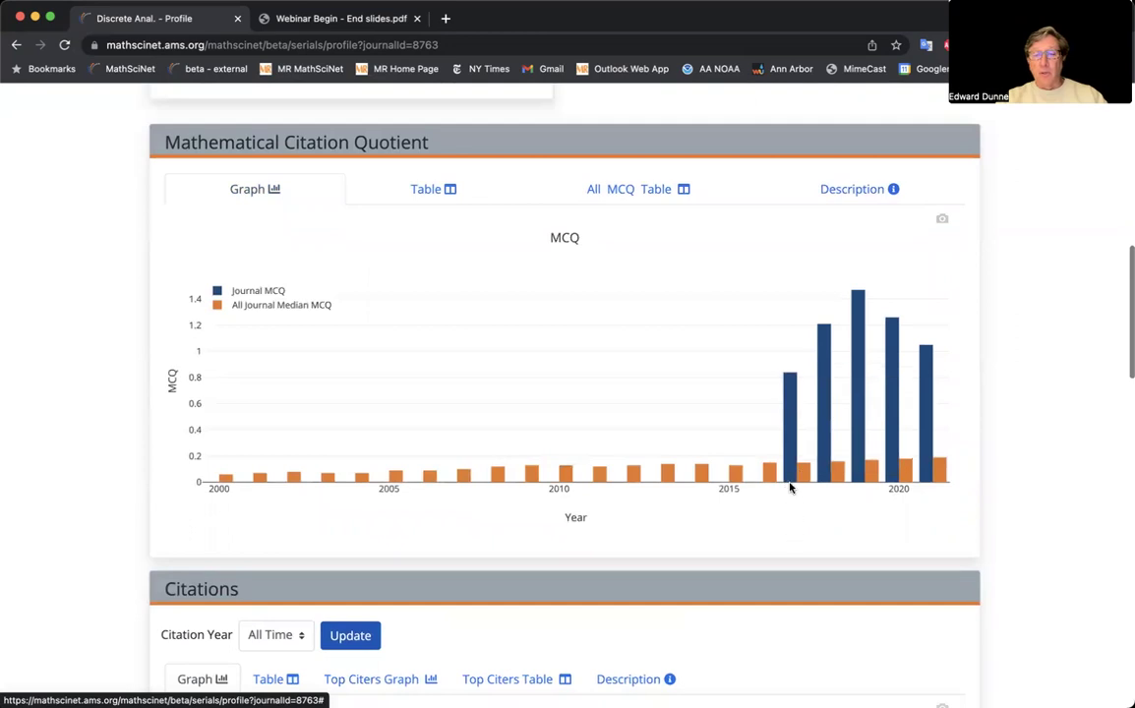
scroll(791, 484, "up", 1)
scroll(856, 409, "up", 2)
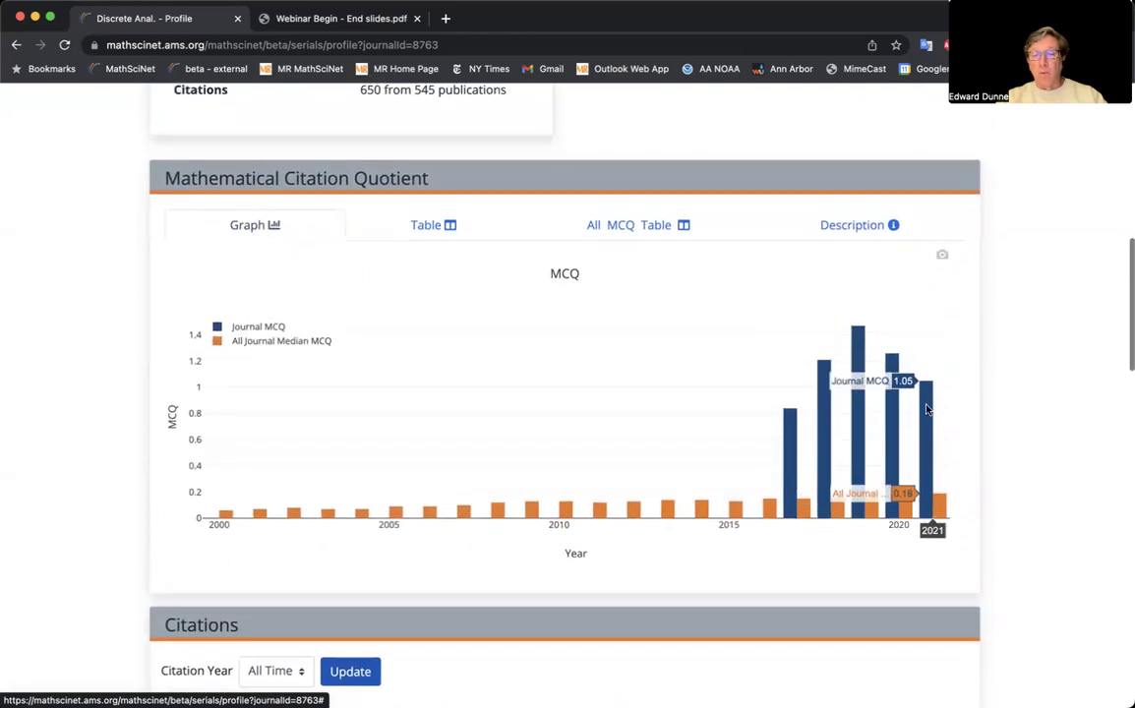
scroll(817, 393, "down", 1)
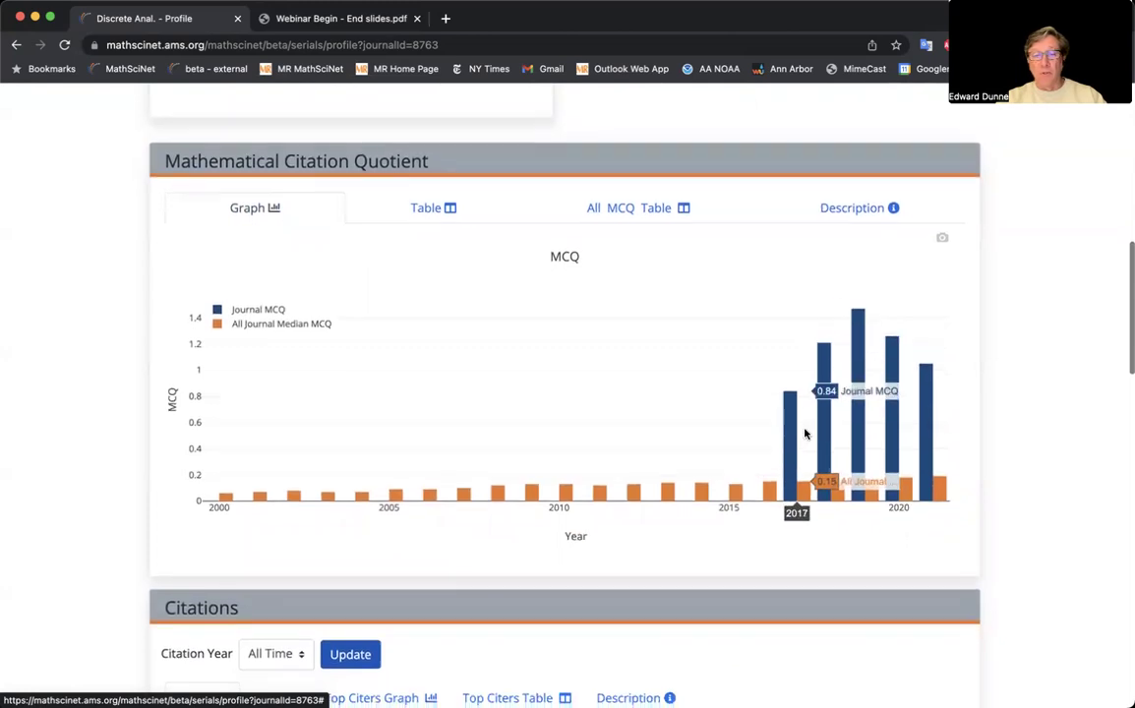
scroll(806, 433, "down", 1)
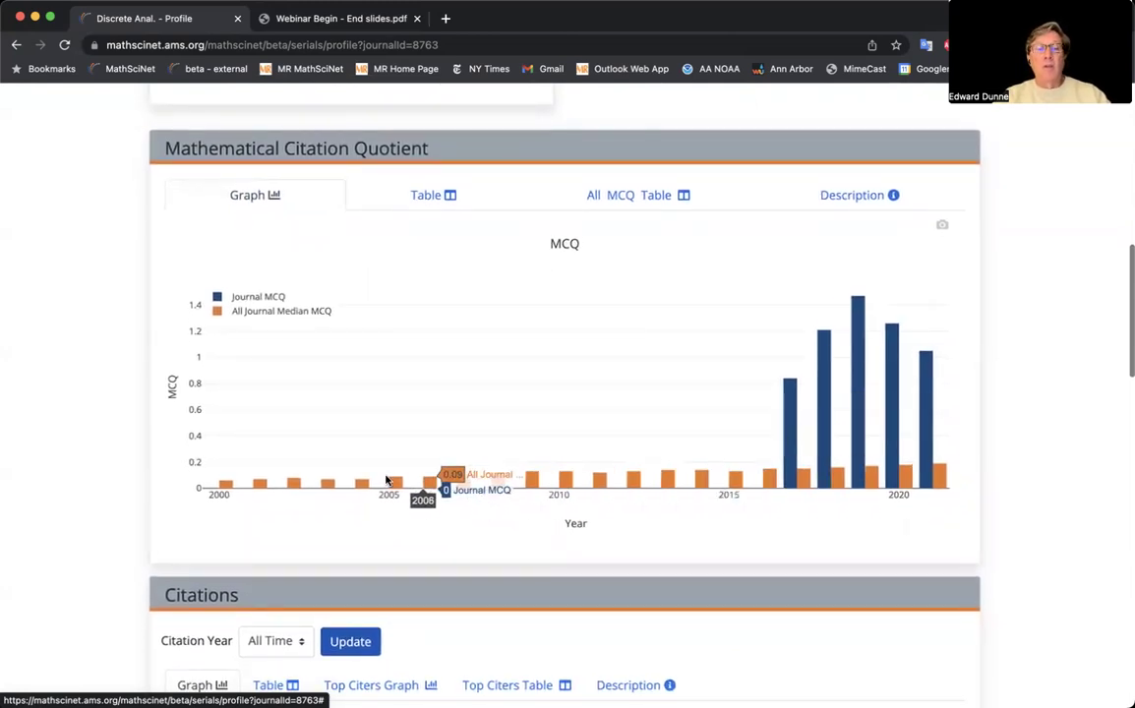
scroll(948, 479, "down", 1)
scroll(944, 479, "down", 3)
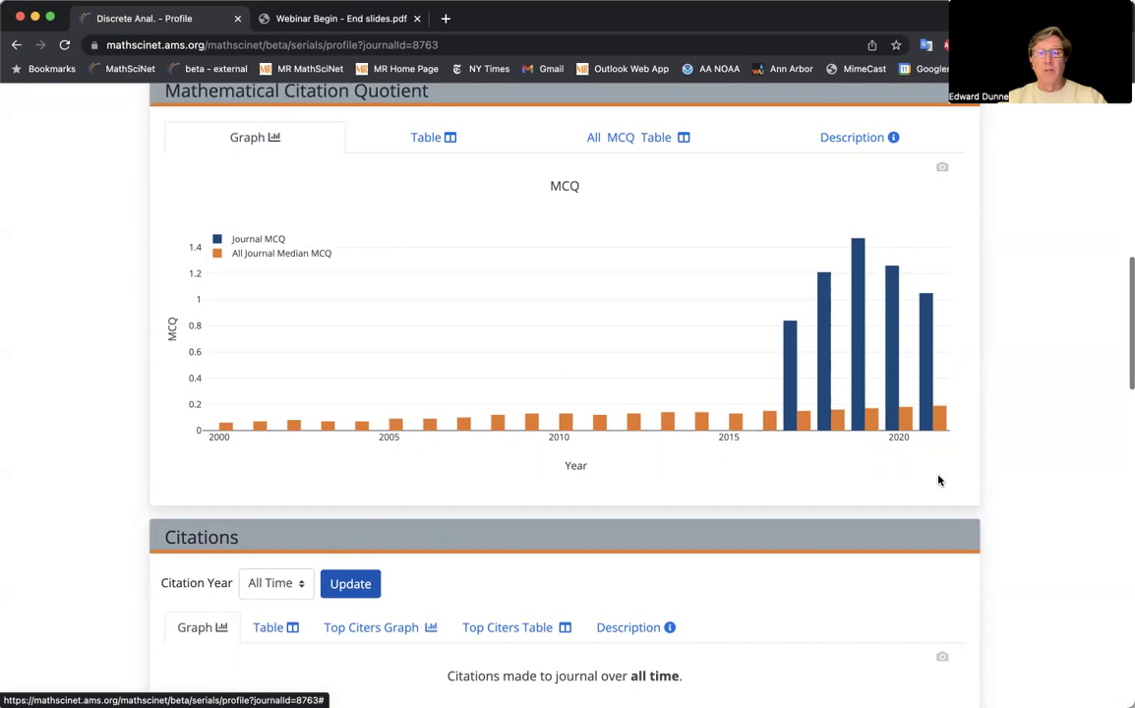
Inspect the MCQ graph's yearly bars and find the option for downloading the plot as a PNG.
mouse_move(828, 373)
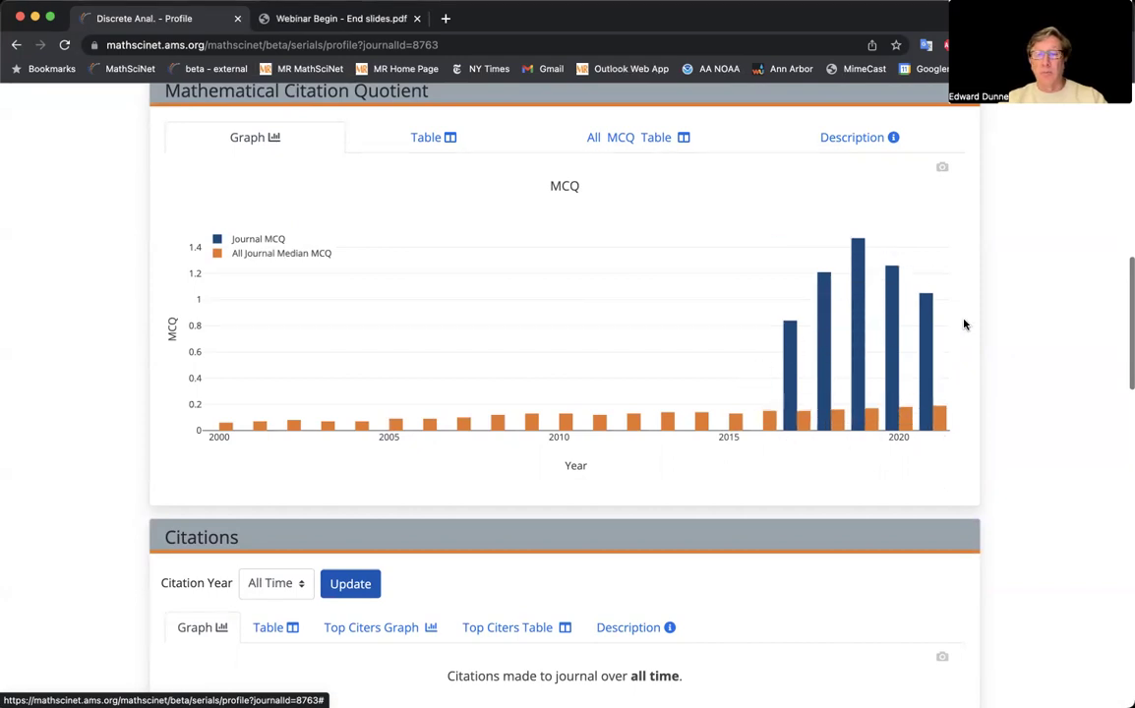
scroll(959, 345, "up", 1)
mouse_move(873, 342)
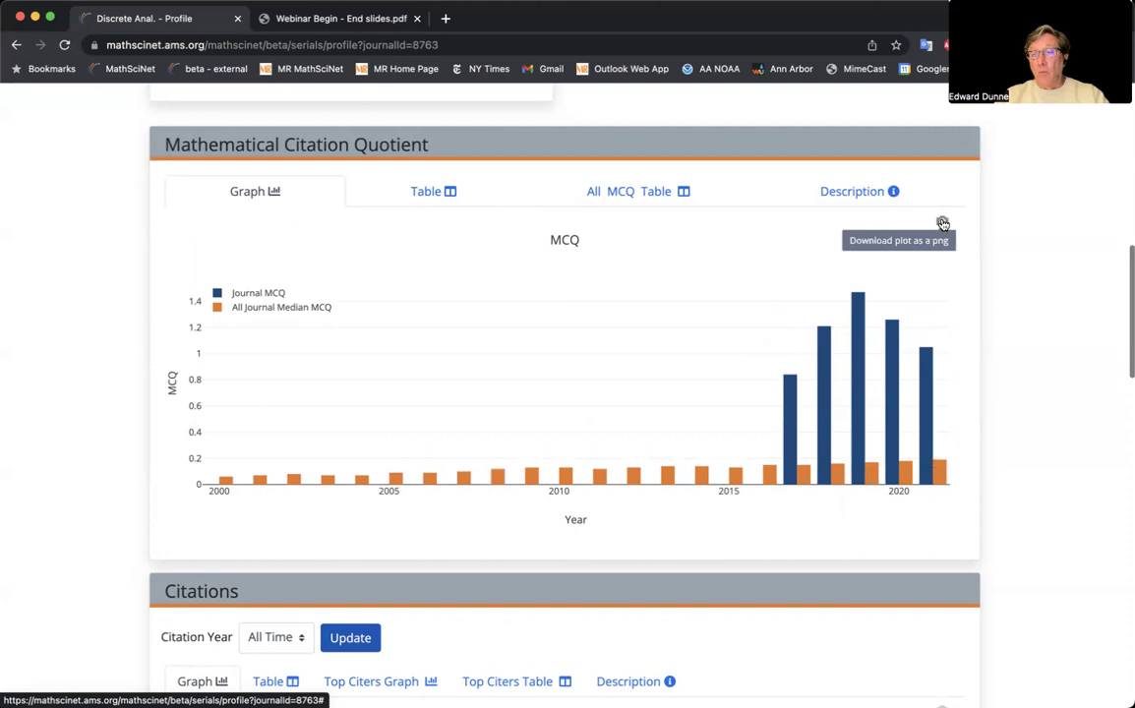
scroll(942, 223, "down", 1)
scroll(942, 224, "up", 1)
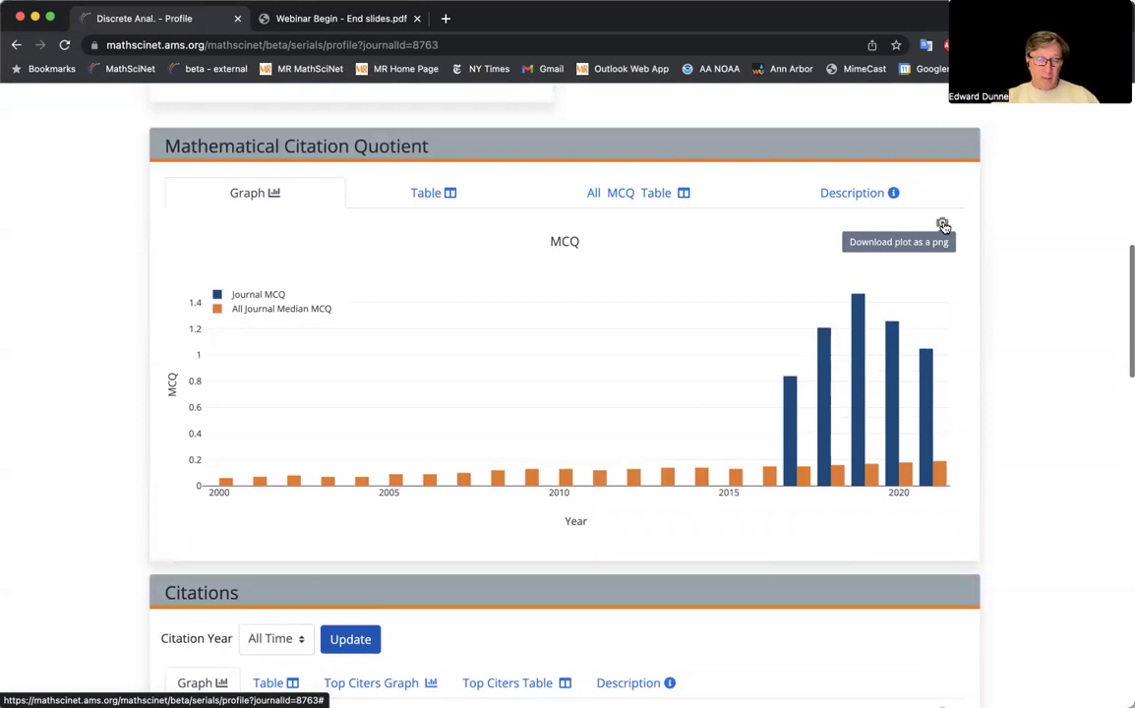
Show the journal's MCQ as a table and examine the 2021 quotient with its five-year citation and publication counts, highlighting the publication count.
left_click(430, 194)
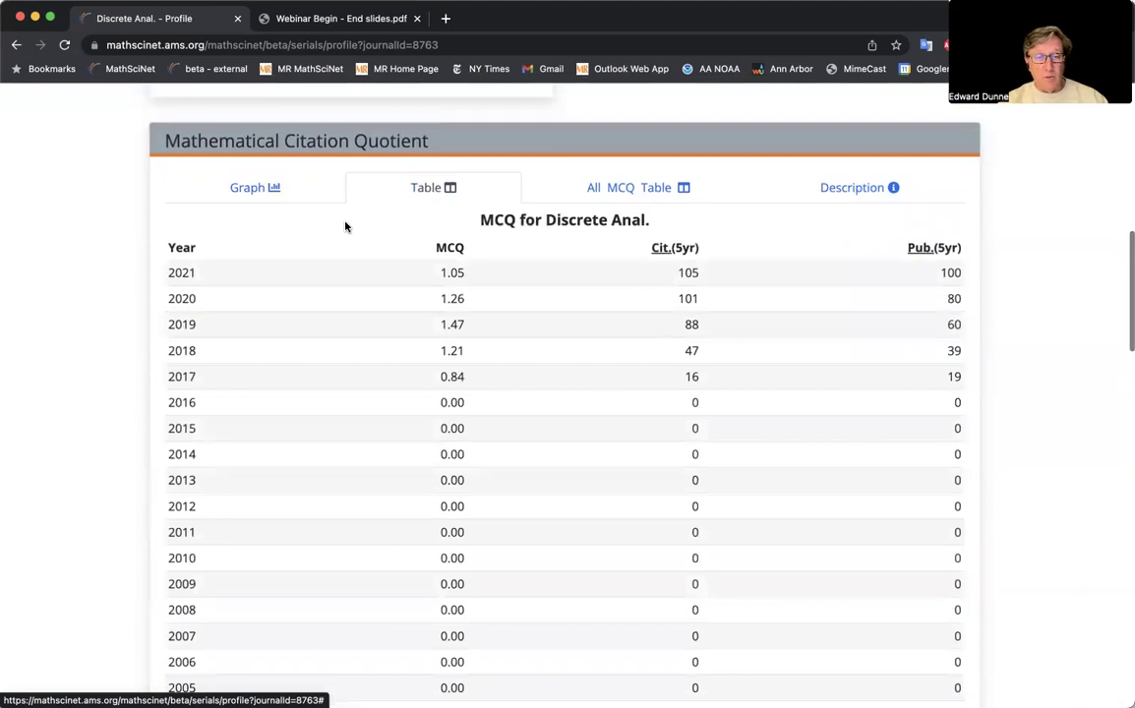
scroll(346, 228, "down", 2)
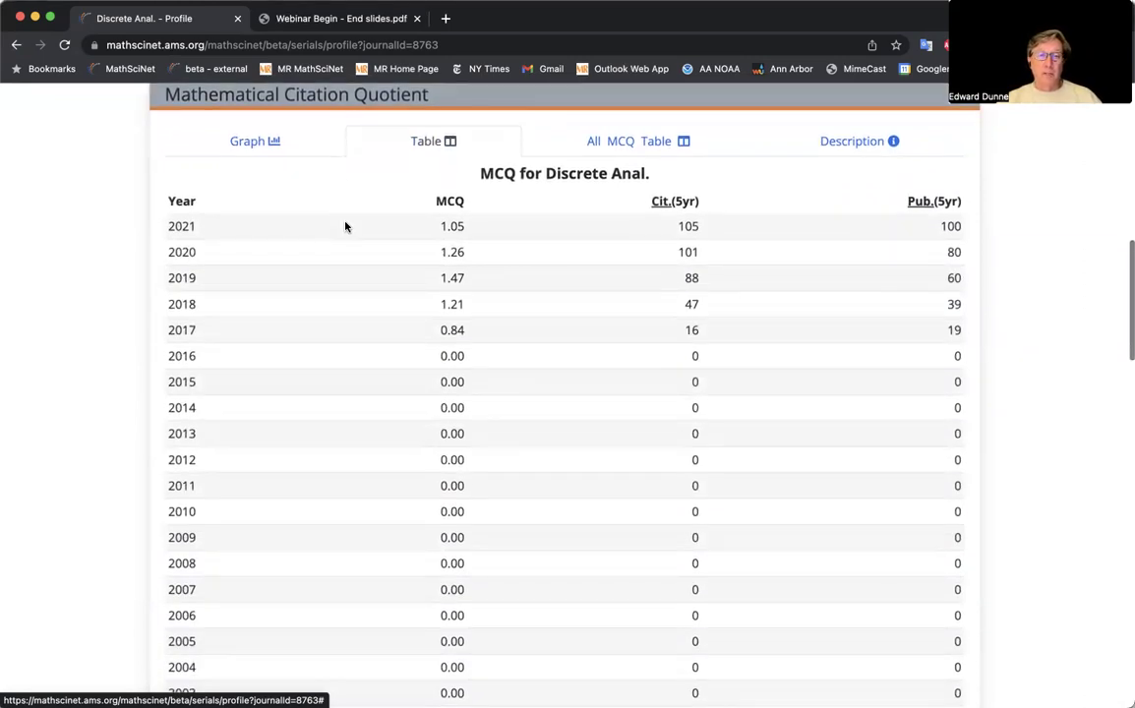
scroll(346, 227, "down", 2)
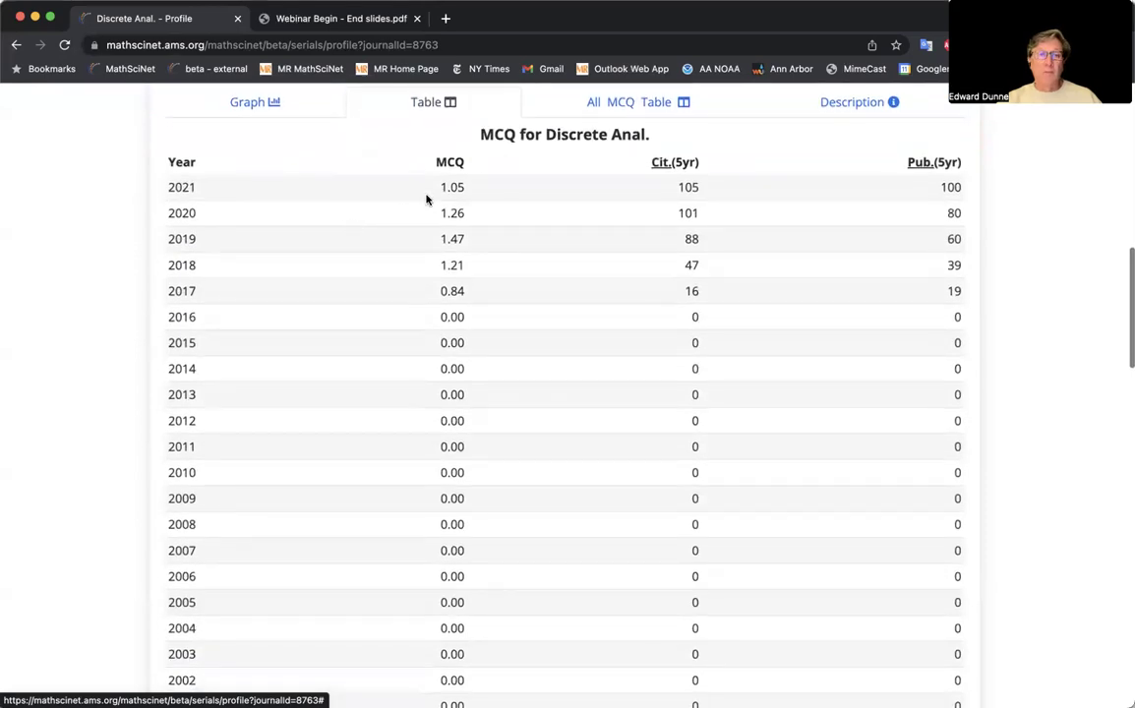
scroll(426, 197, "up", 3)
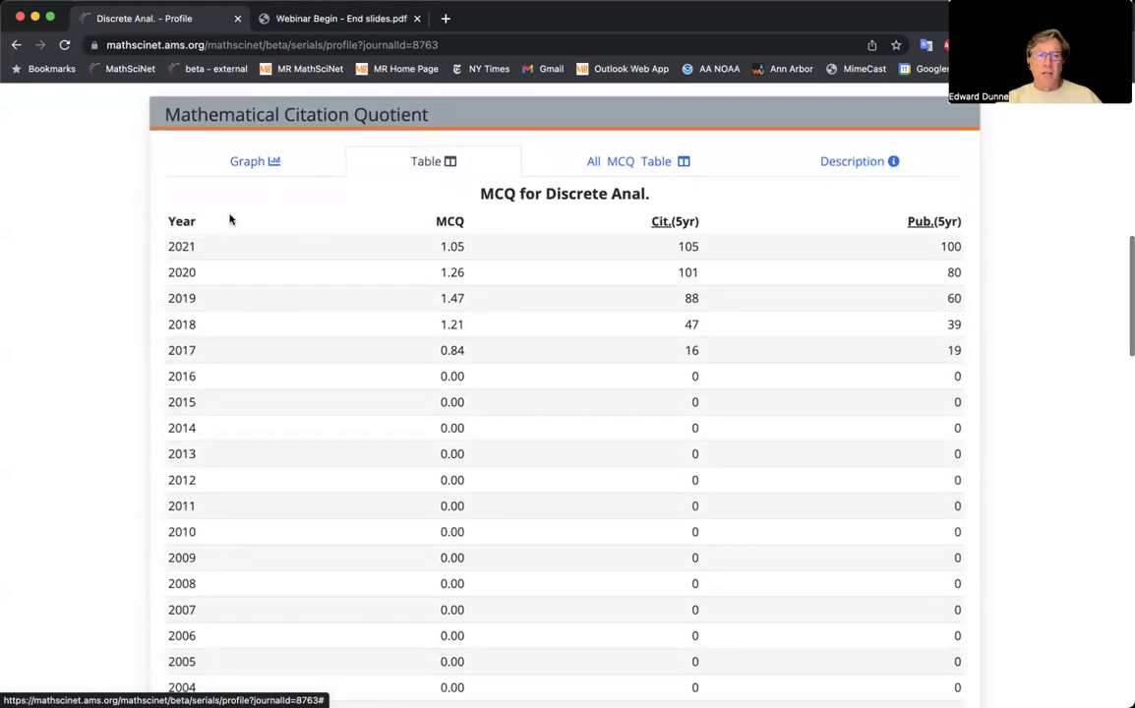
scroll(274, 279, "down", 10)
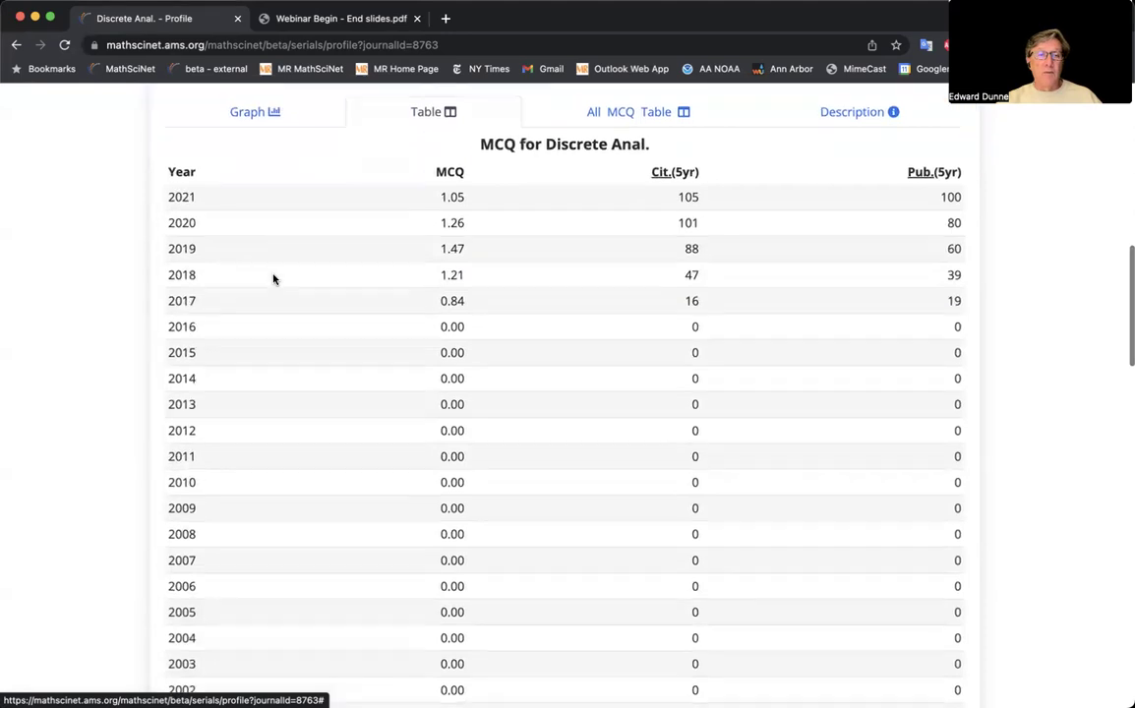
scroll(273, 279, "up", 10)
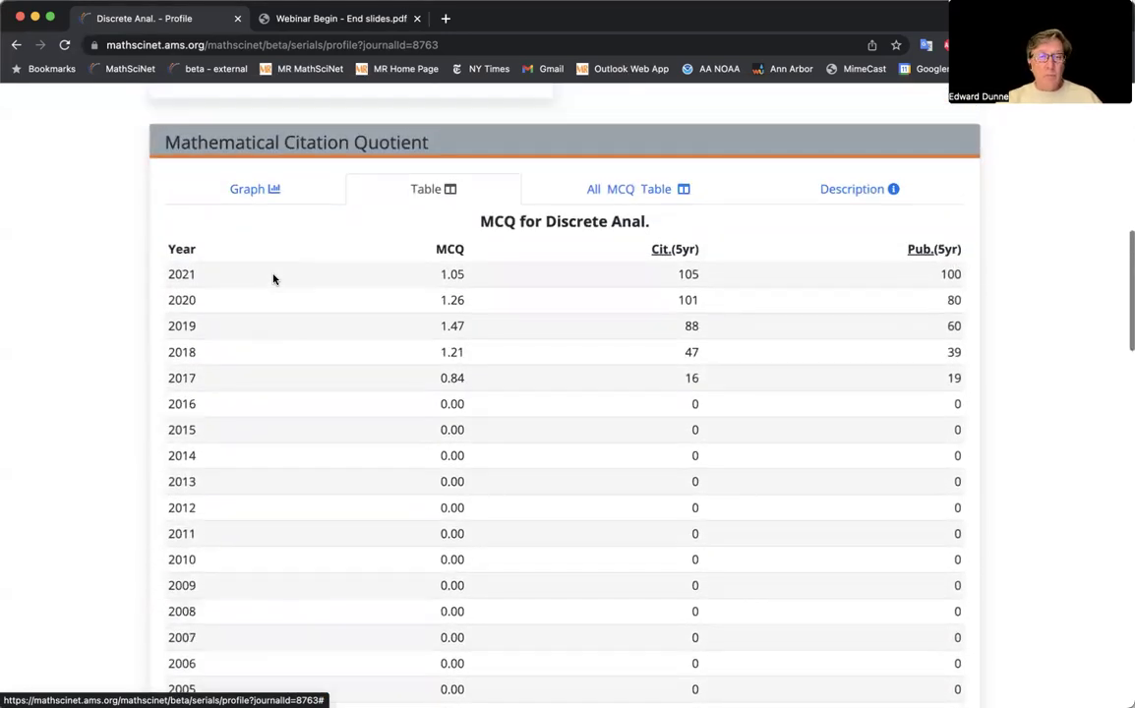
scroll(273, 280, "down", 1)
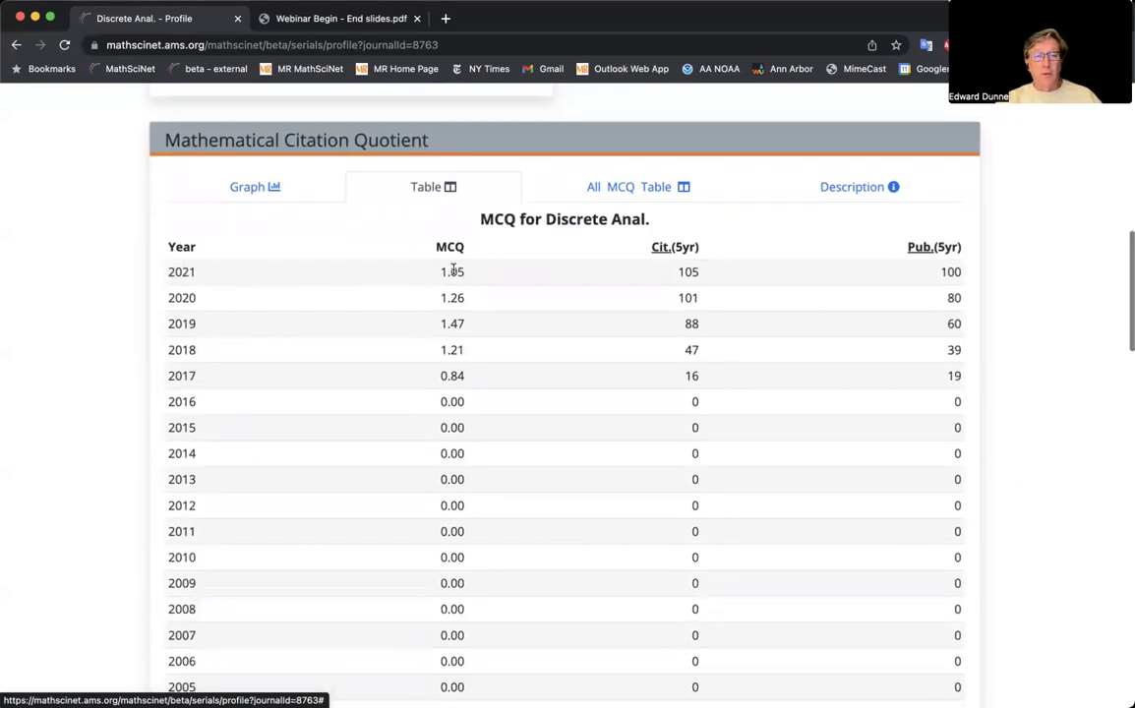
scroll(697, 261, "down", 1)
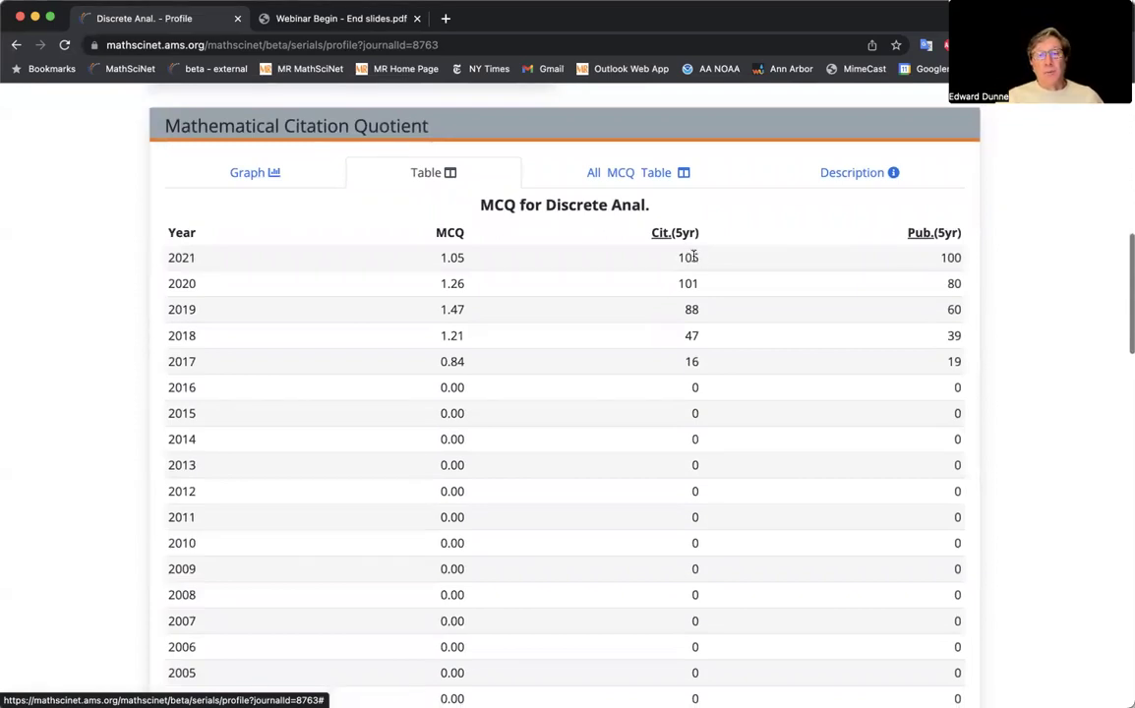
double_click(950, 257)
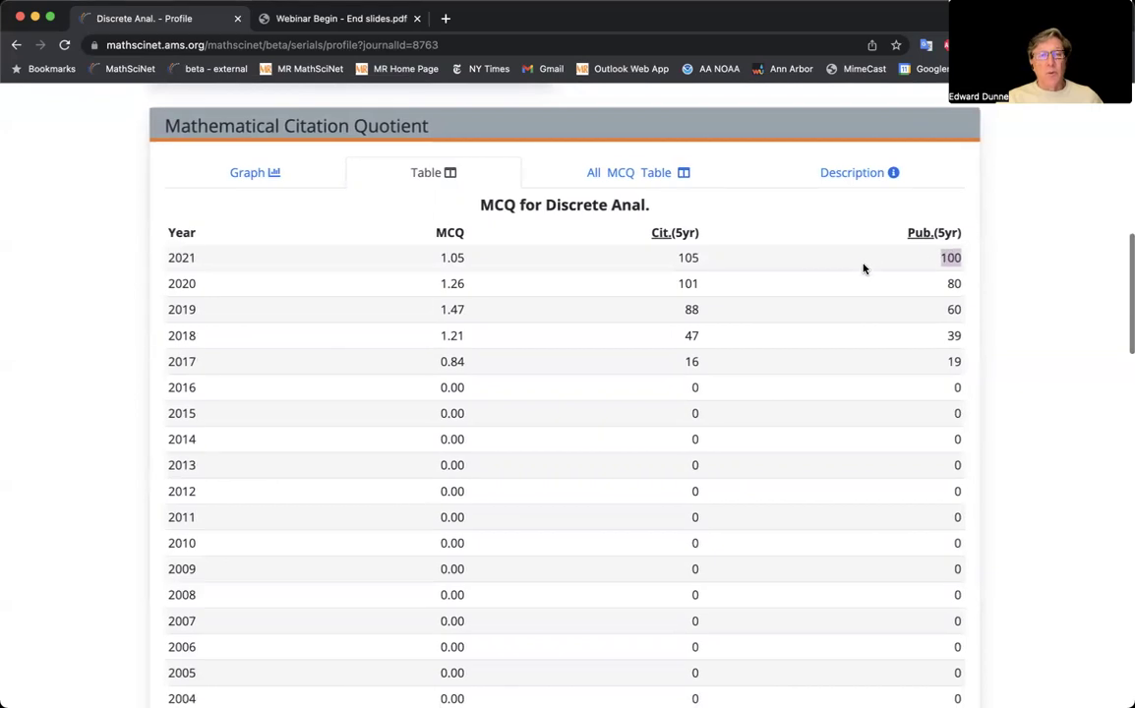
scroll(846, 267, "down", 1)
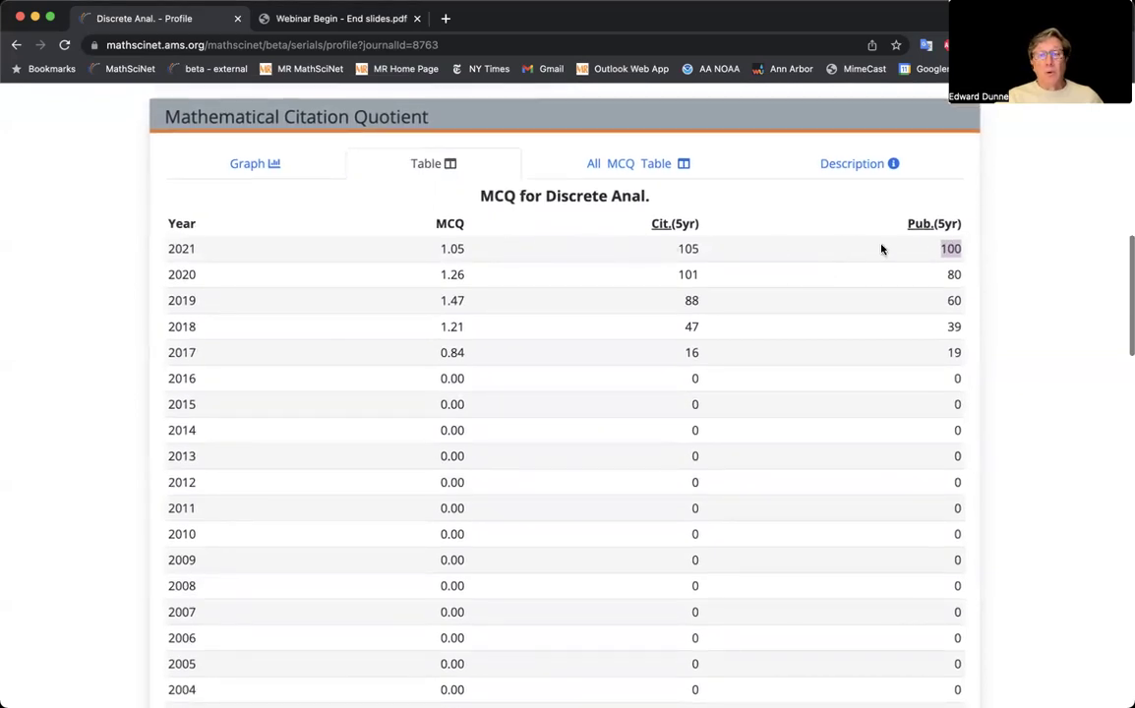
scroll(608, 260, "down", 1)
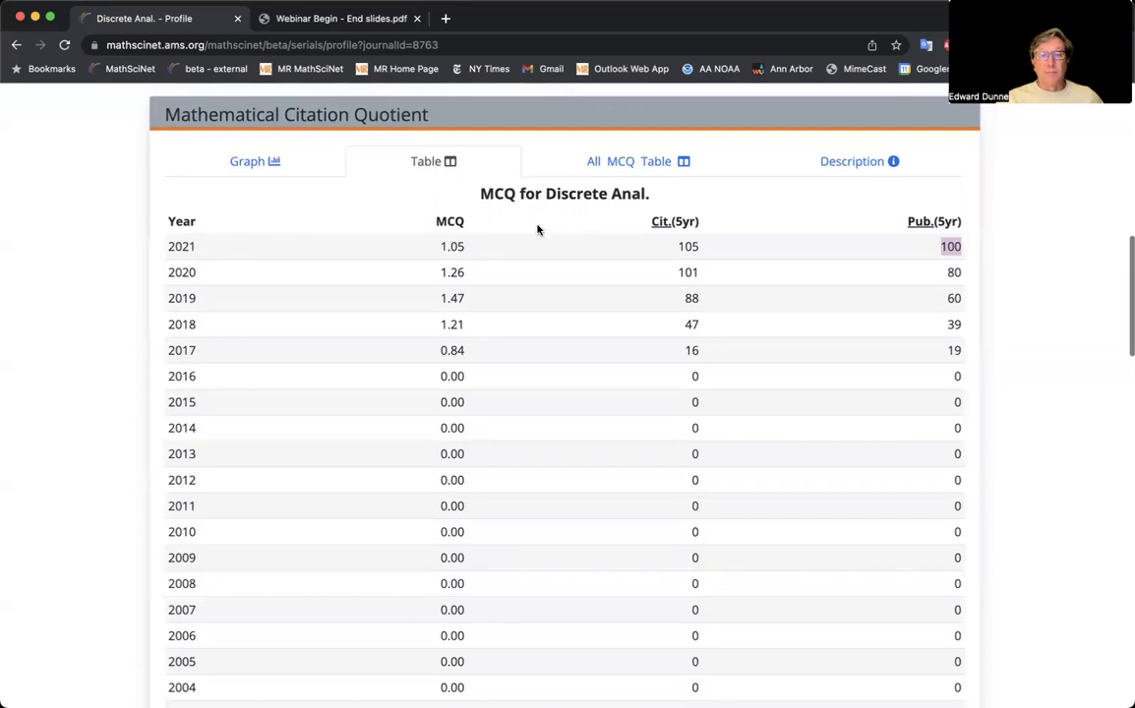
Return the MCQ section to its graph, and narrow the Citations graph's cited publication years to 2011–2022.
left_click(251, 164)
scroll(357, 248, "down", 4)
scroll(374, 295, "down", 6)
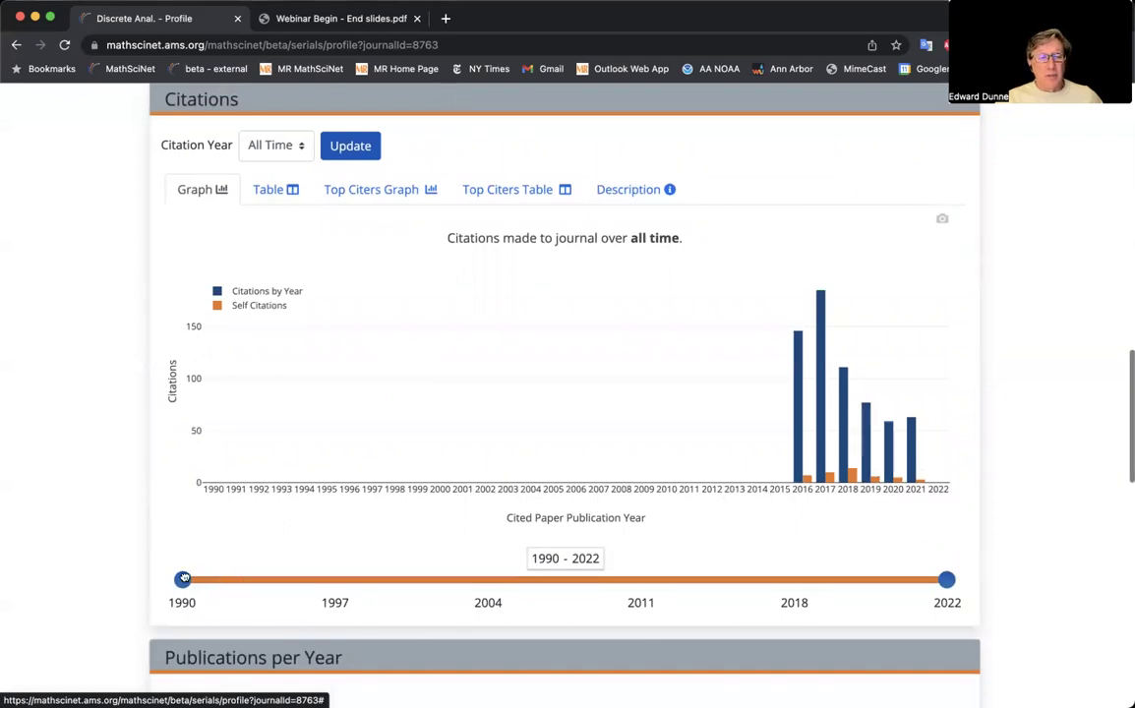
left_click(267, 581)
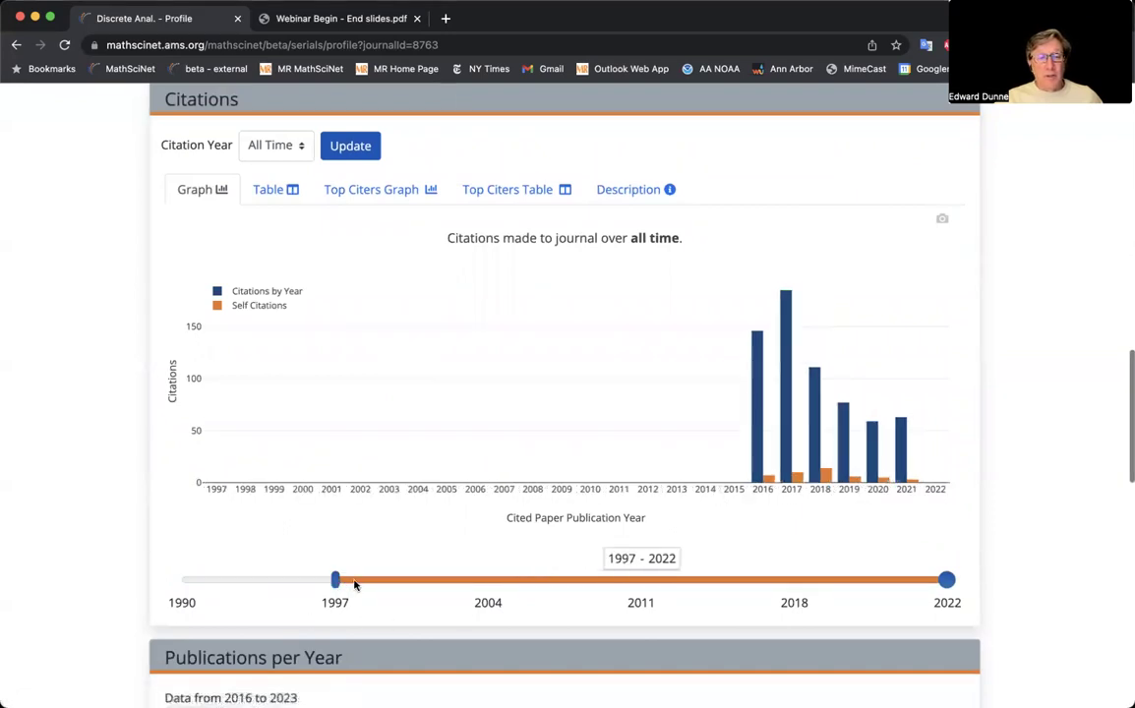
left_click(492, 588)
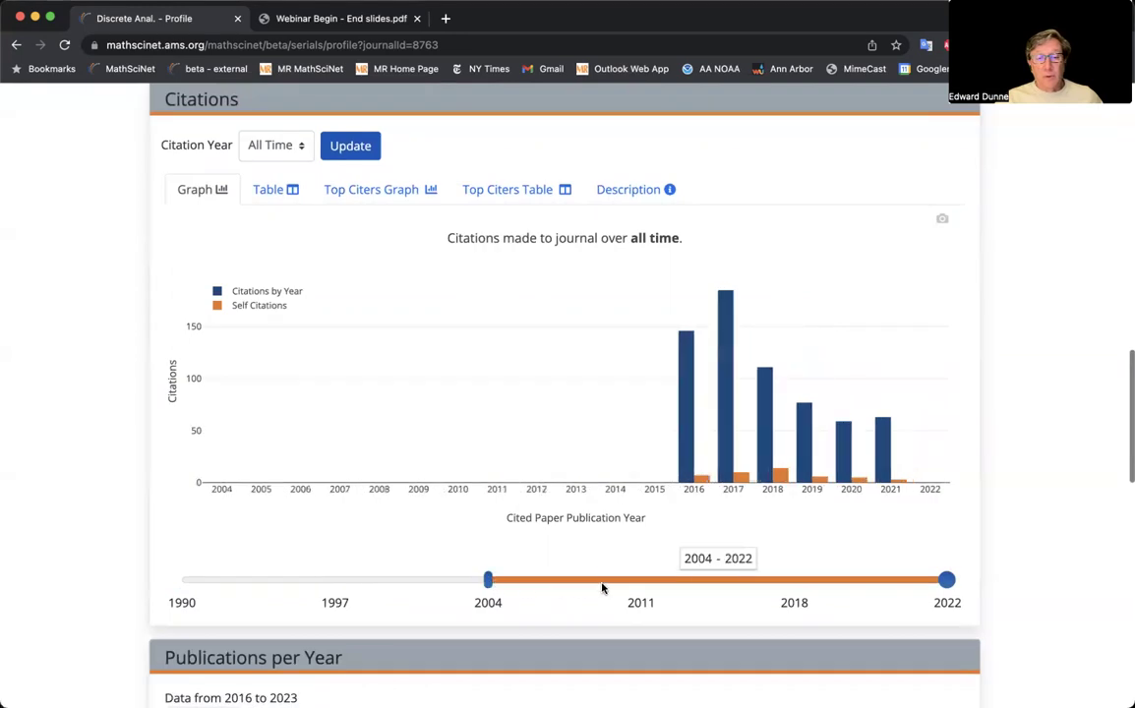
left_click(639, 583)
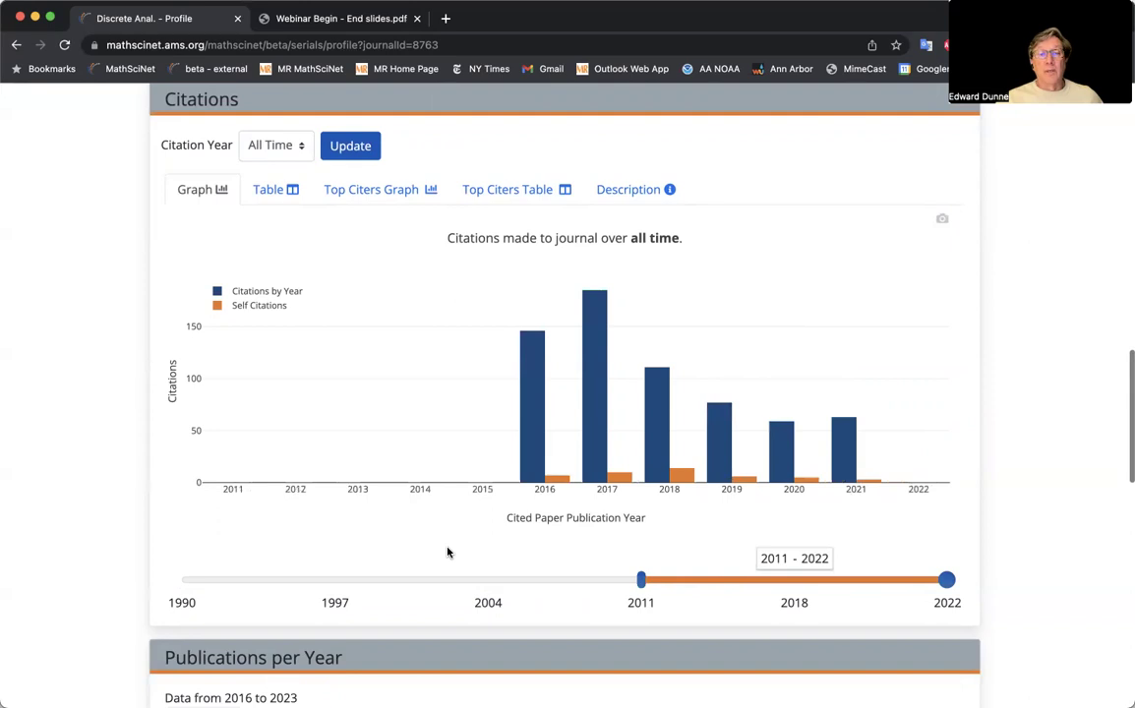
View the journal's all-time citations as a yearly table, and its top citing publications as a graph and as a table.
left_click(275, 192)
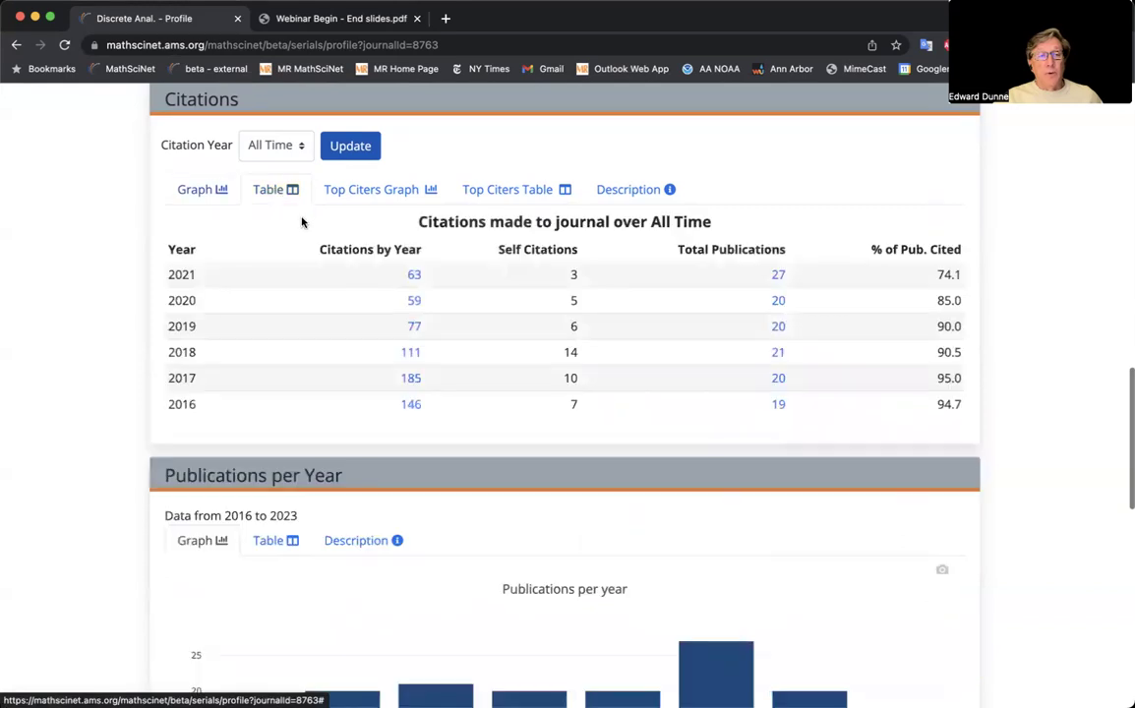
scroll(362, 195, "down", 1)
left_click(363, 187)
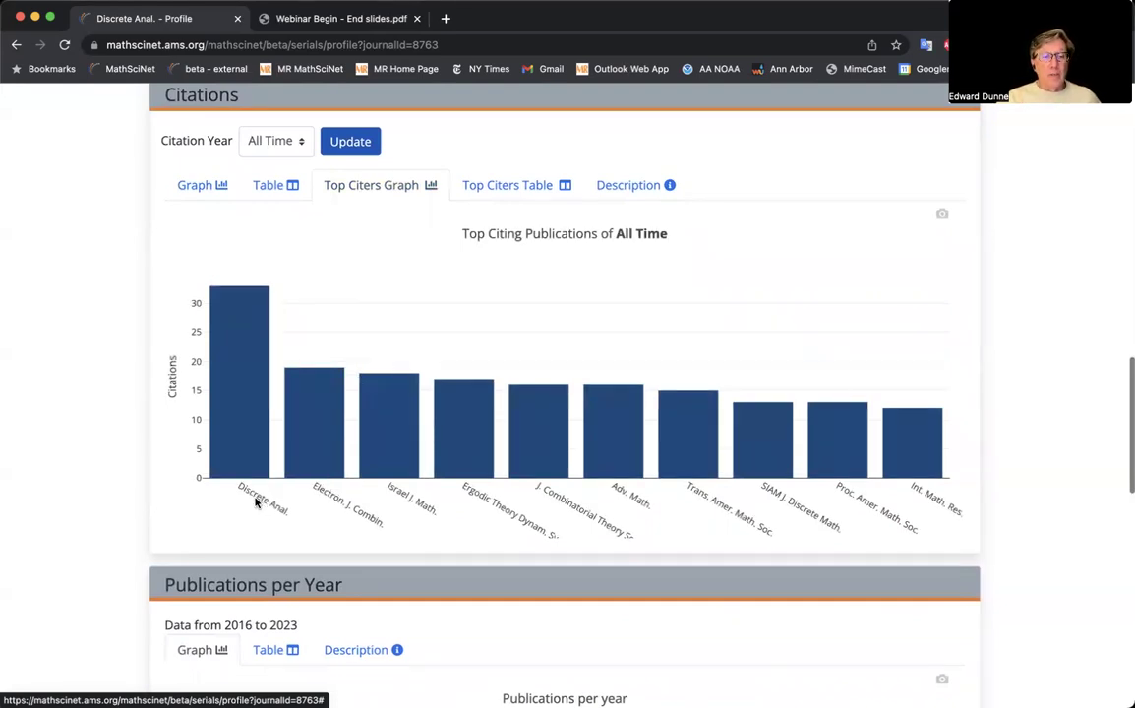
scroll(344, 514, "down", 1)
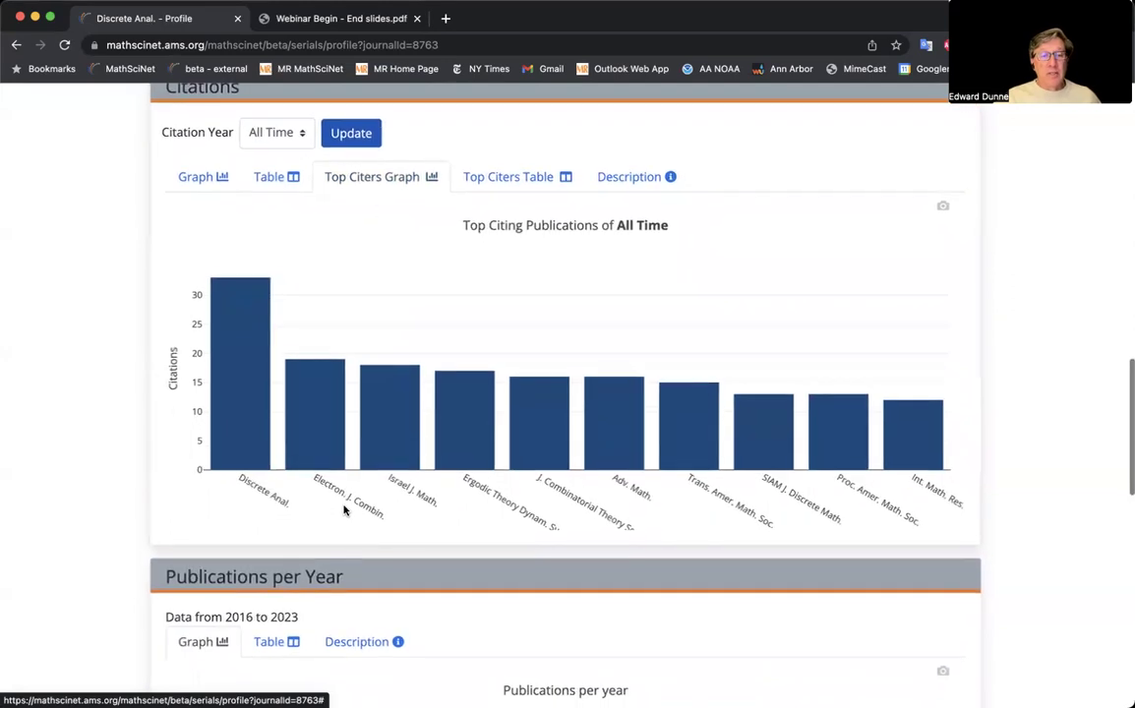
scroll(371, 512, "down", 1)
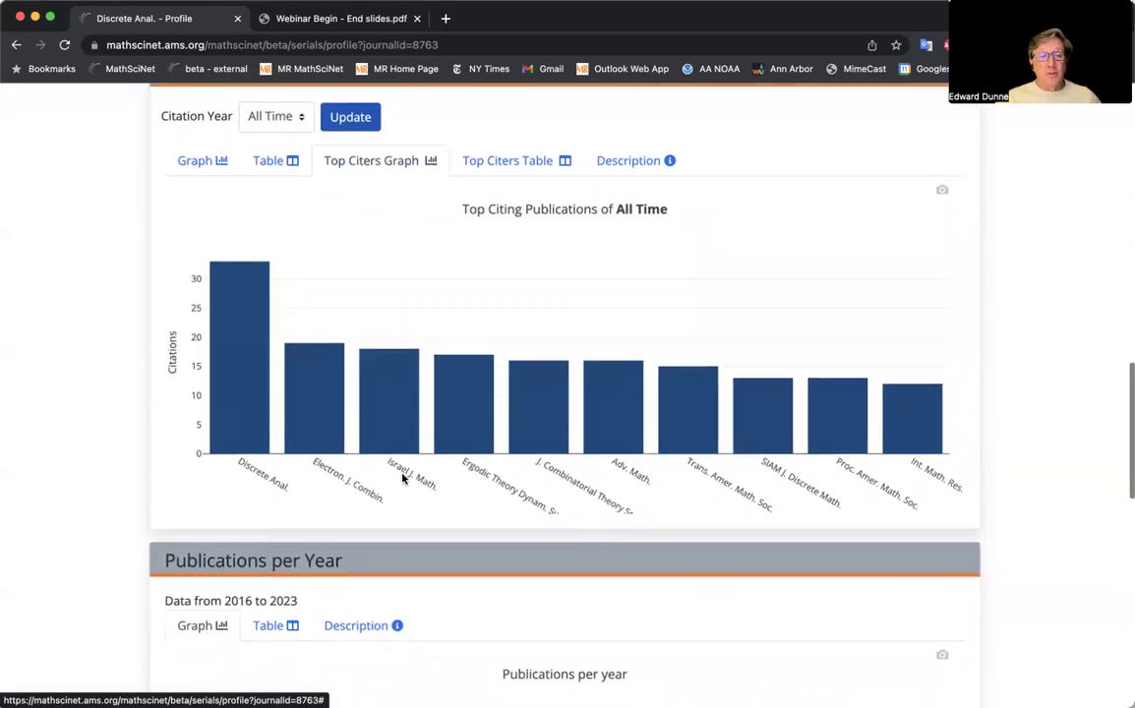
scroll(402, 478, "up", 1)
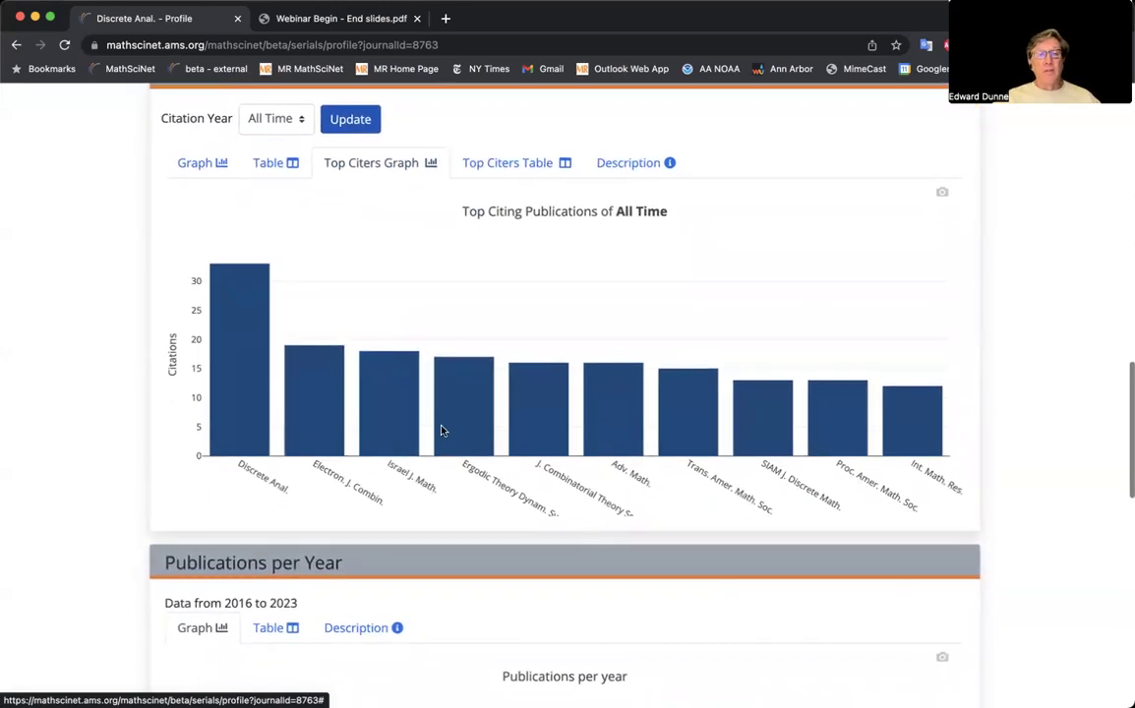
scroll(517, 169, "down", 1)
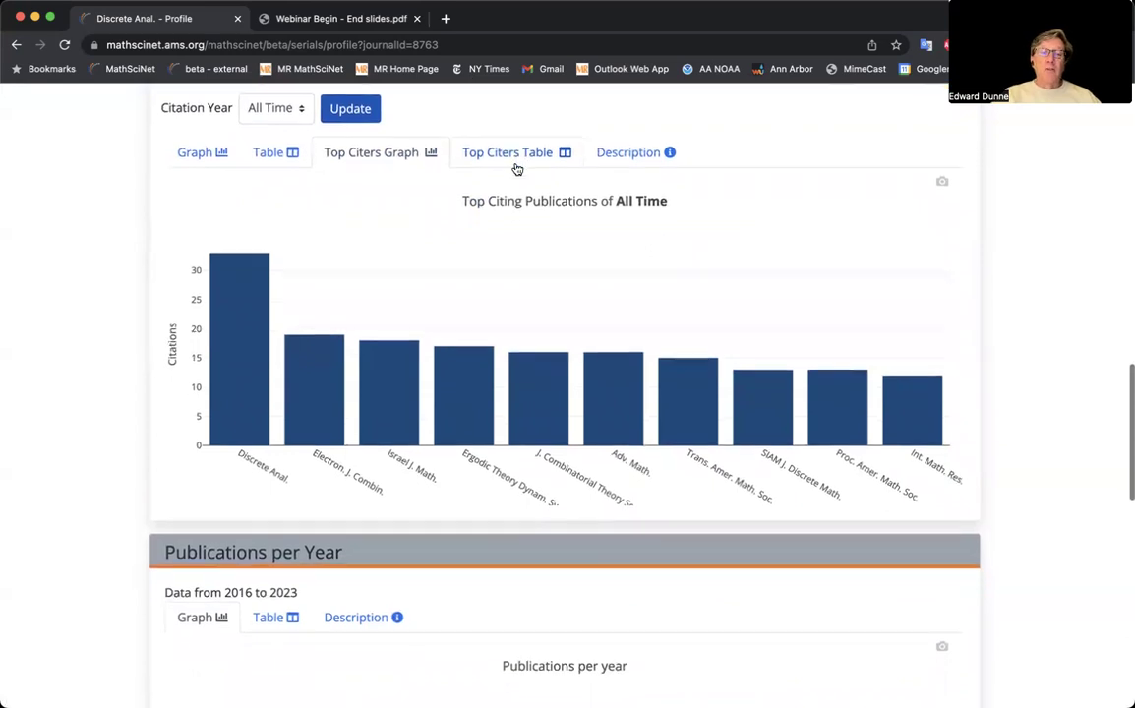
left_click(515, 165)
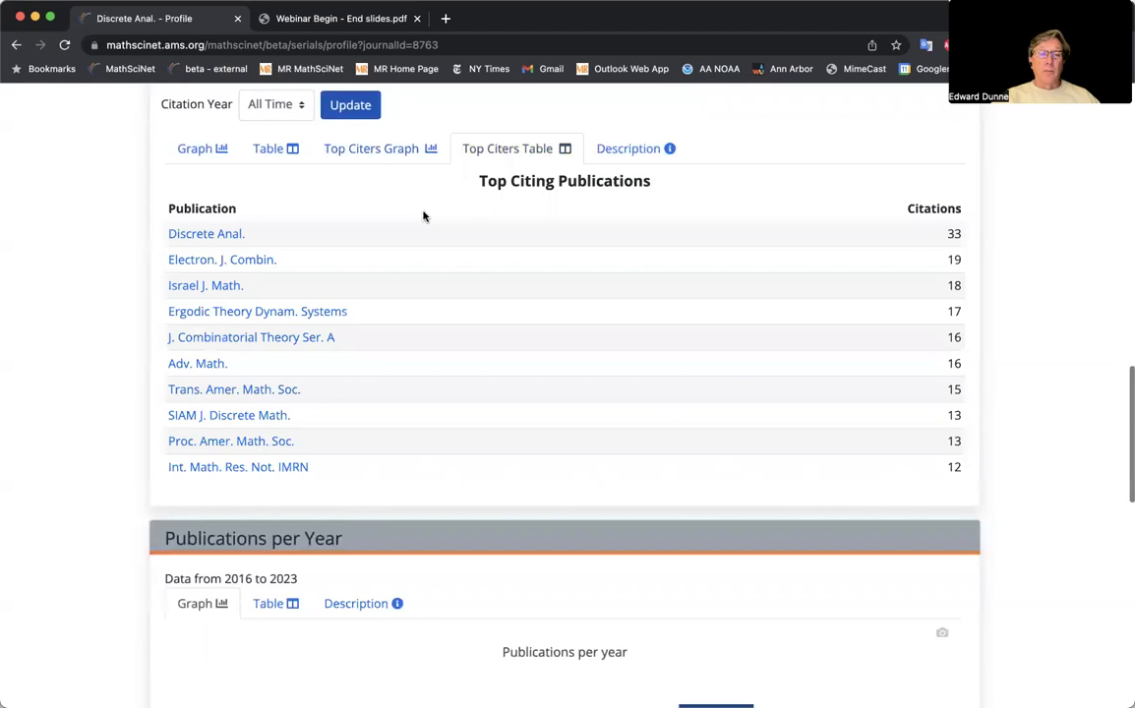
Look at the journal's Publications per Year graph and show the same data as a table.
scroll(424, 216, "down", 5)
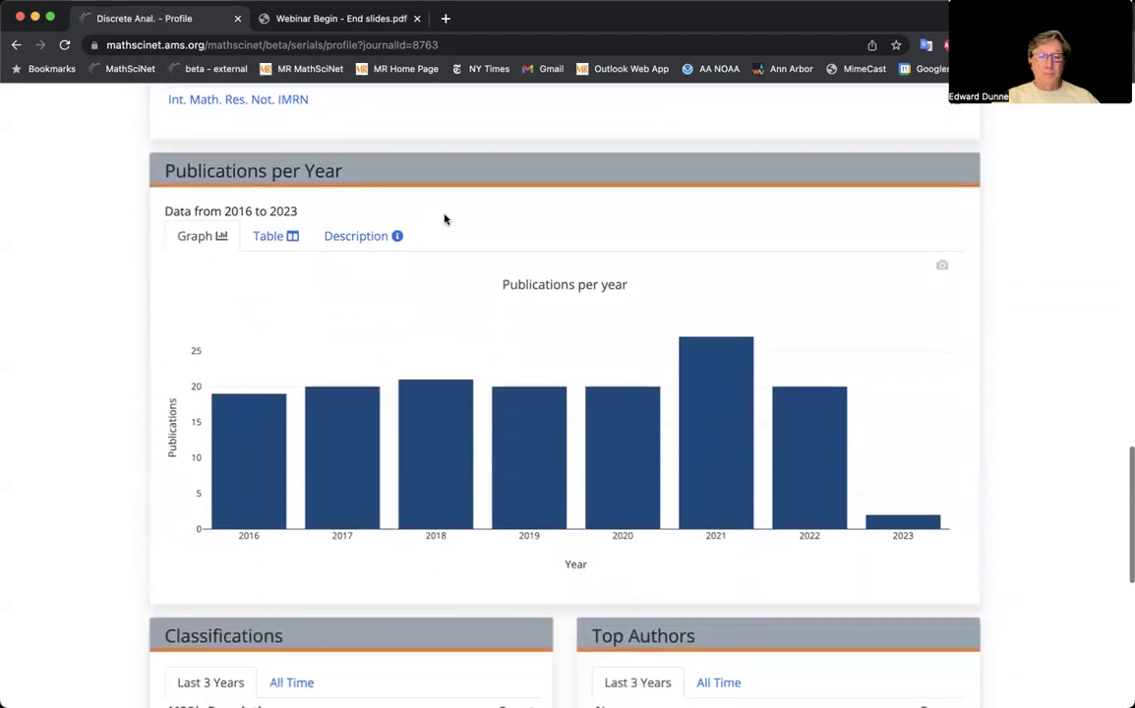
scroll(456, 223, "down", 1)
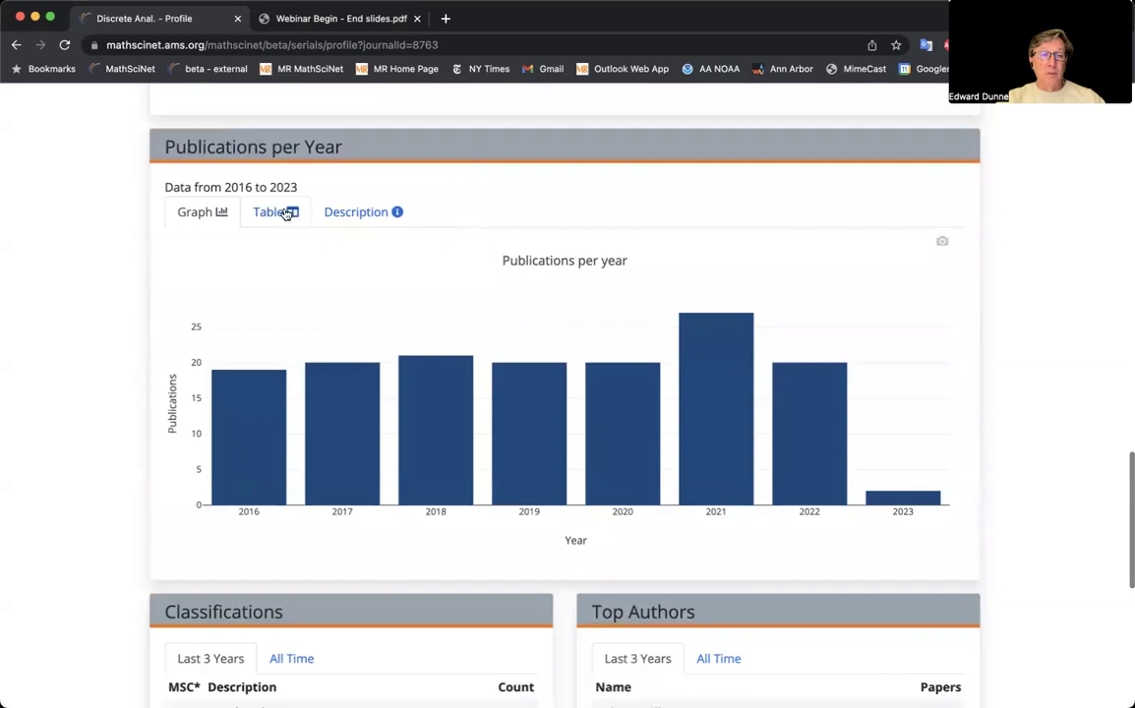
left_click(268, 212)
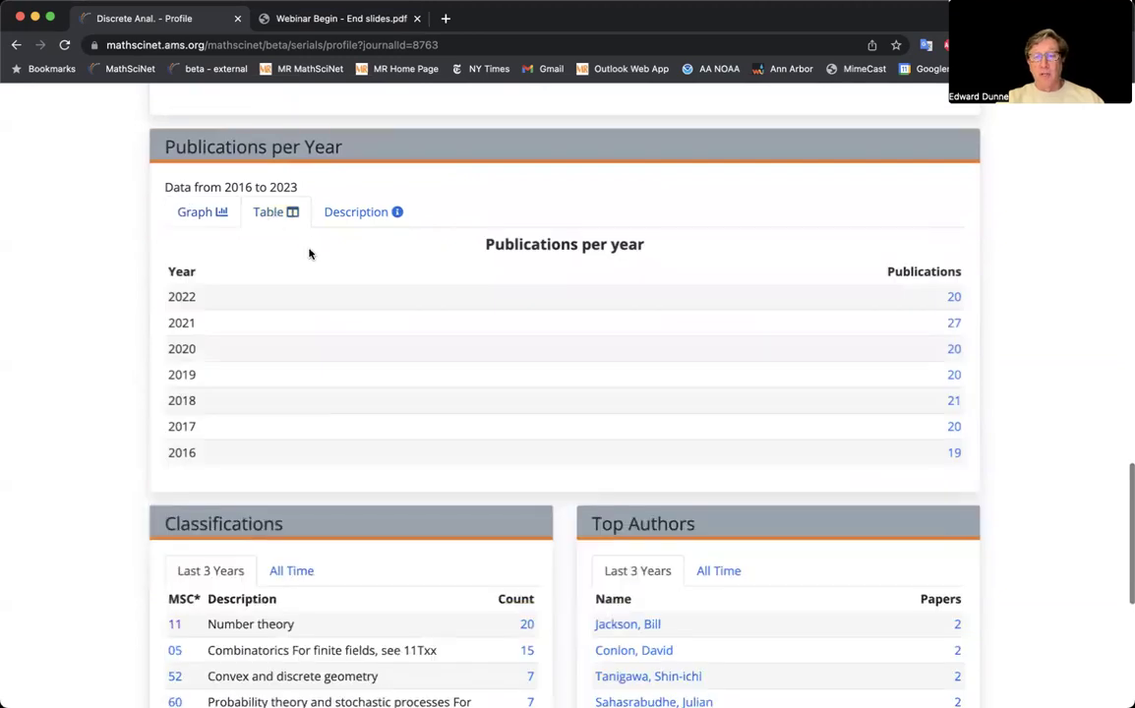
Return the Publications per Year section to its graph, and look over the journal's Classifications and Top Authors for the last three years.
left_click(210, 215)
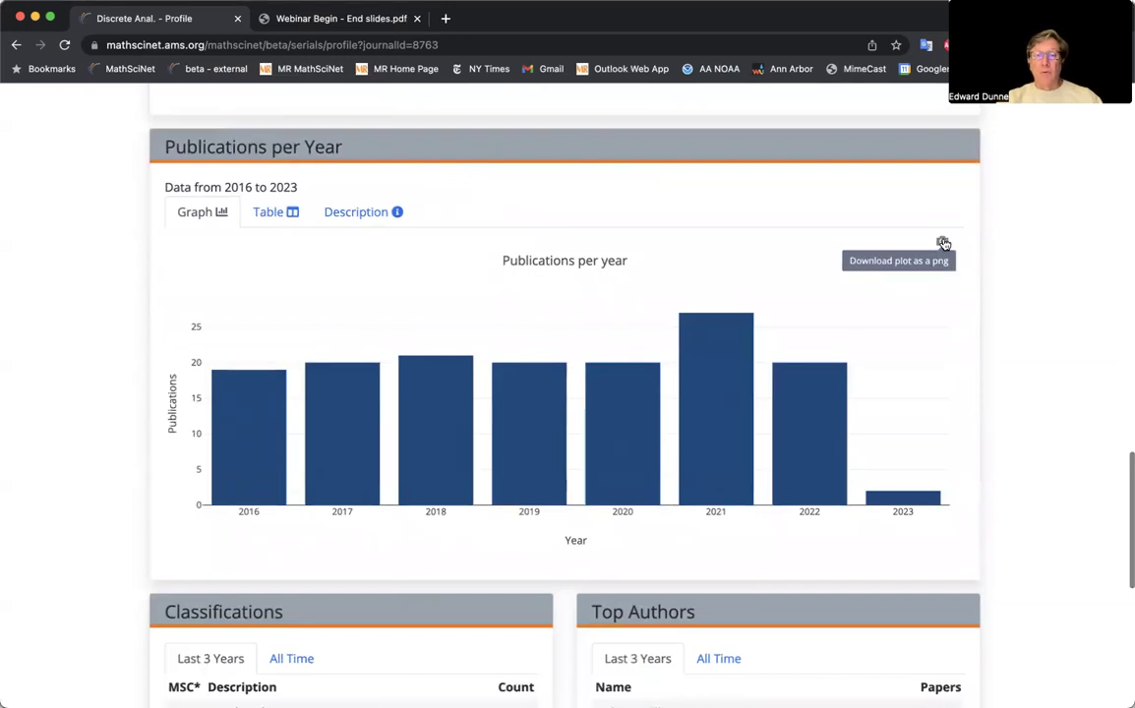
scroll(774, 374, "down", 5)
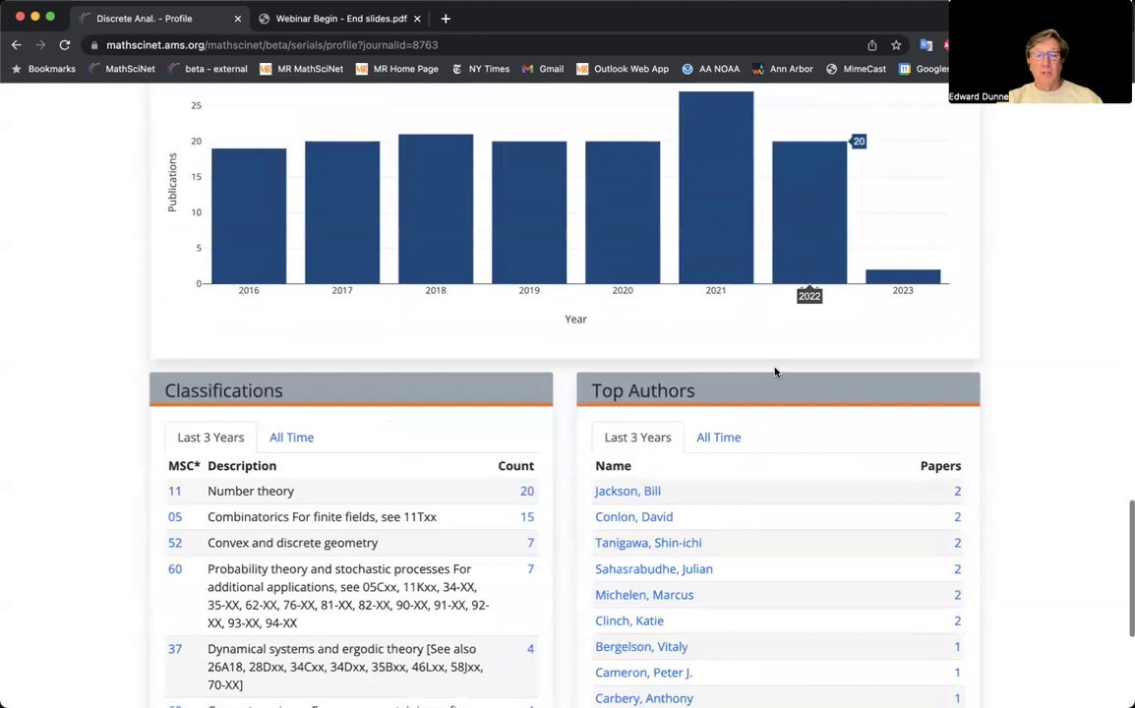
scroll(775, 372, "down", 3)
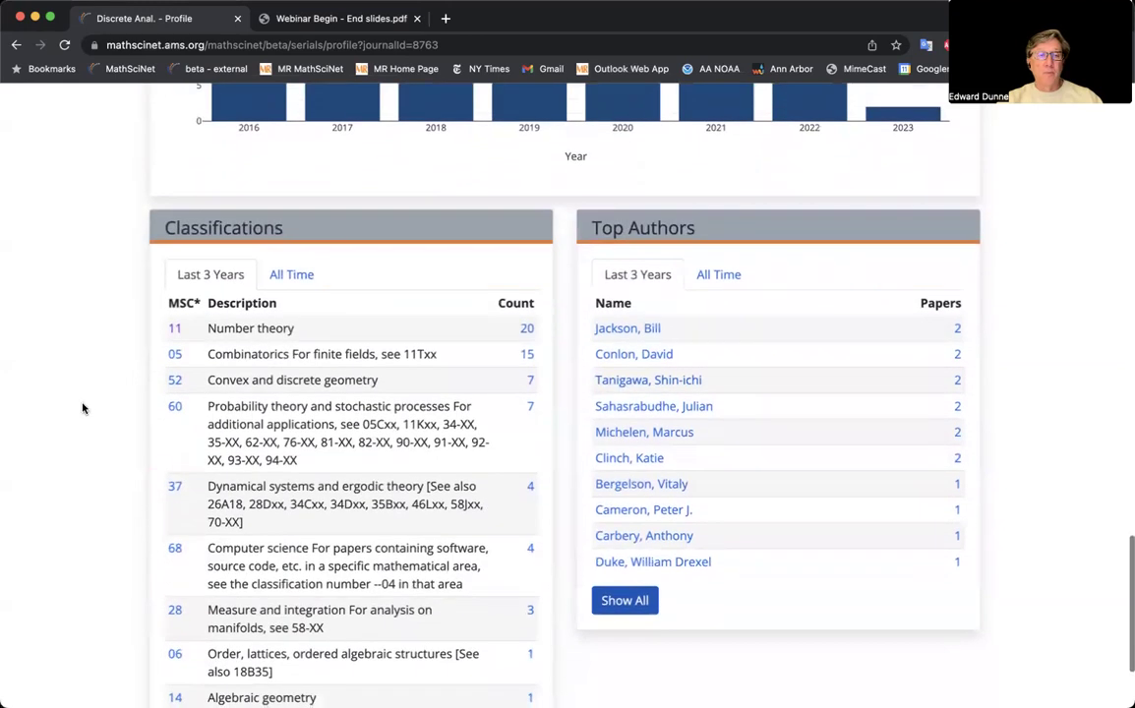
scroll(82, 409, "down", 3)
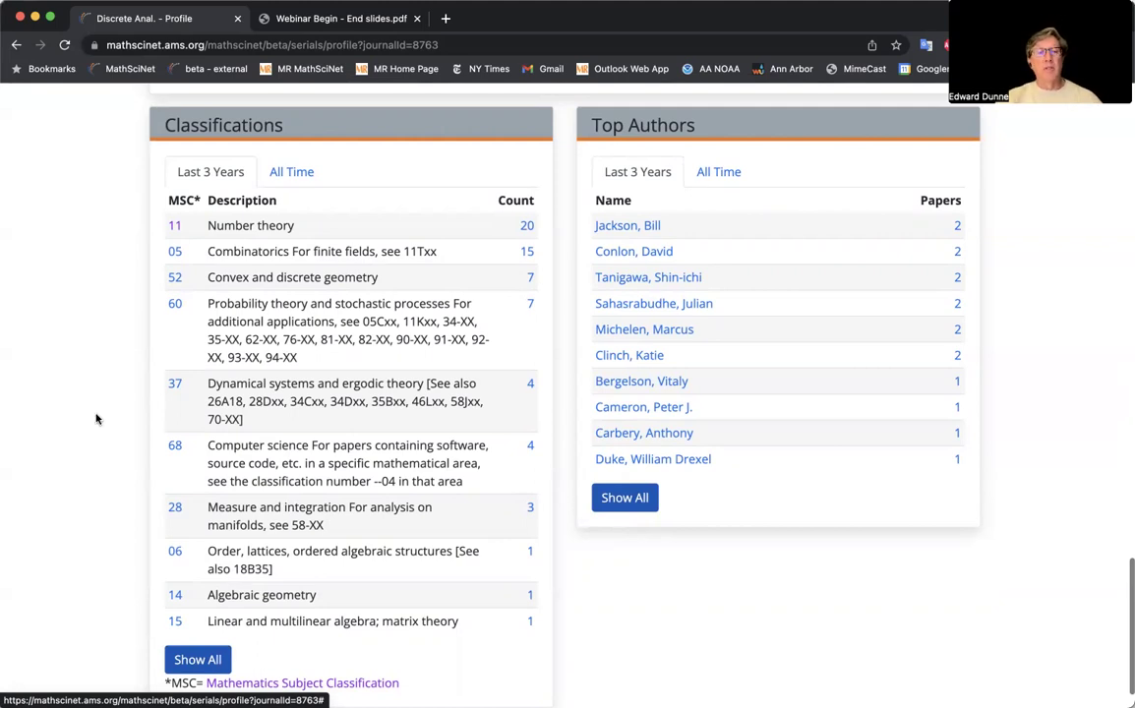
View the MSC 2020 entries for class 05 from the journal's Classifications list and return to the journal profile.
left_click(174, 255)
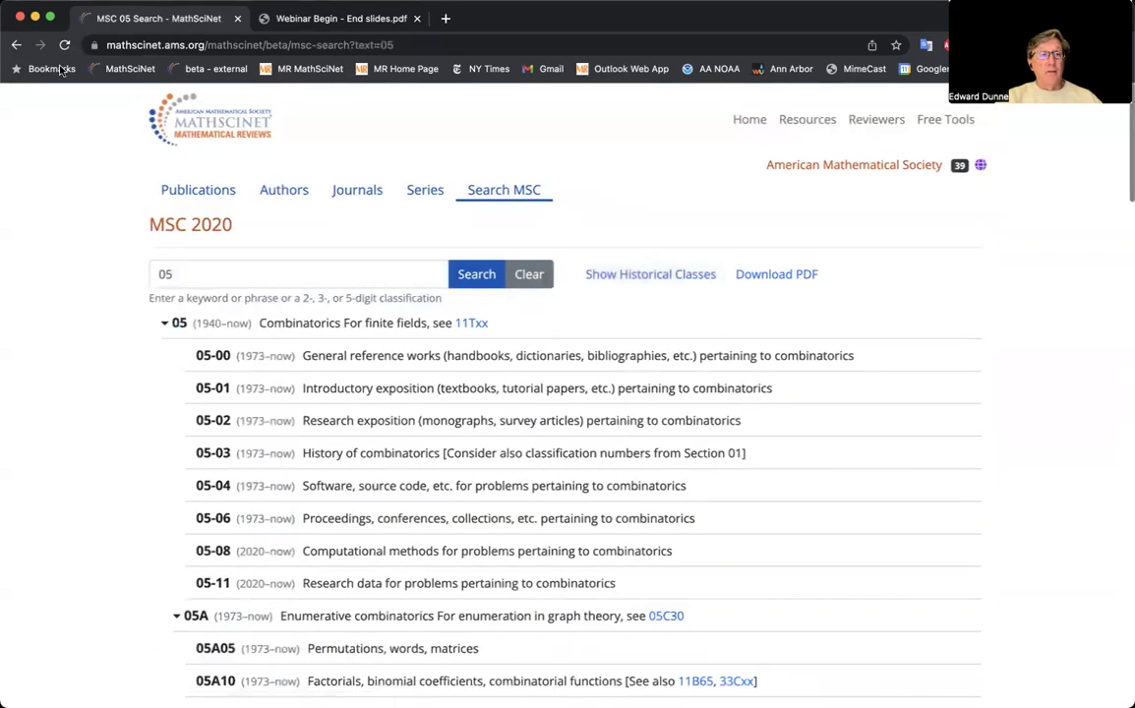
left_click(17, 45)
scroll(96, 296, "down", 15)
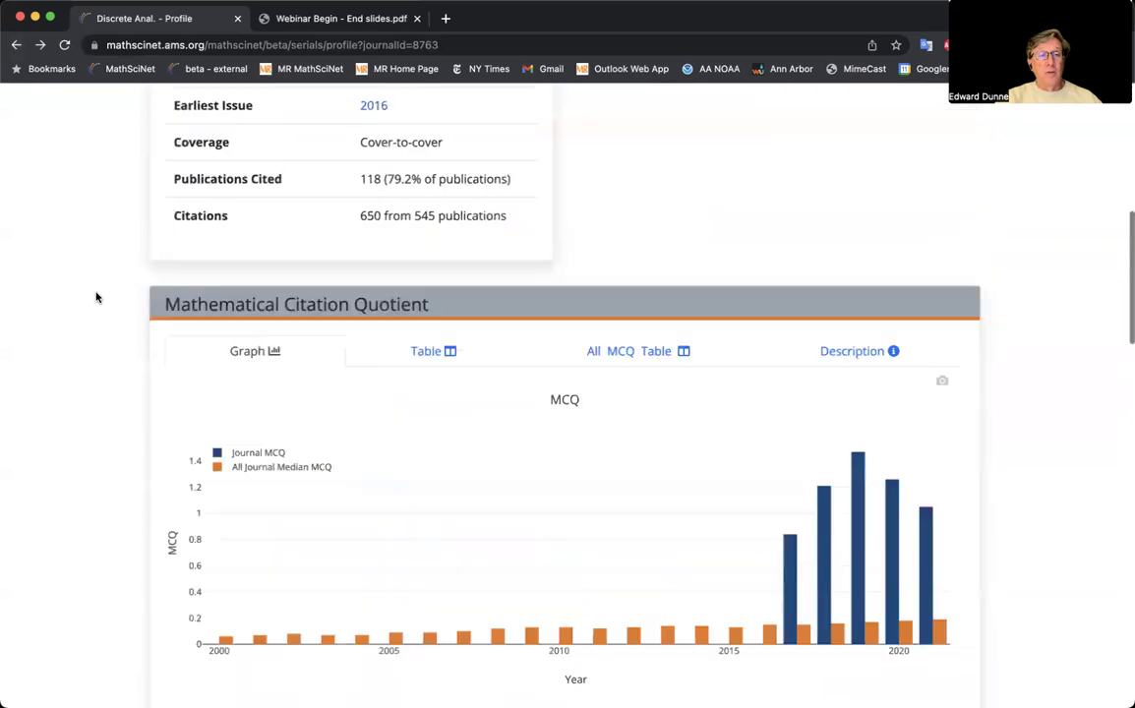
scroll(97, 296, "down", 3)
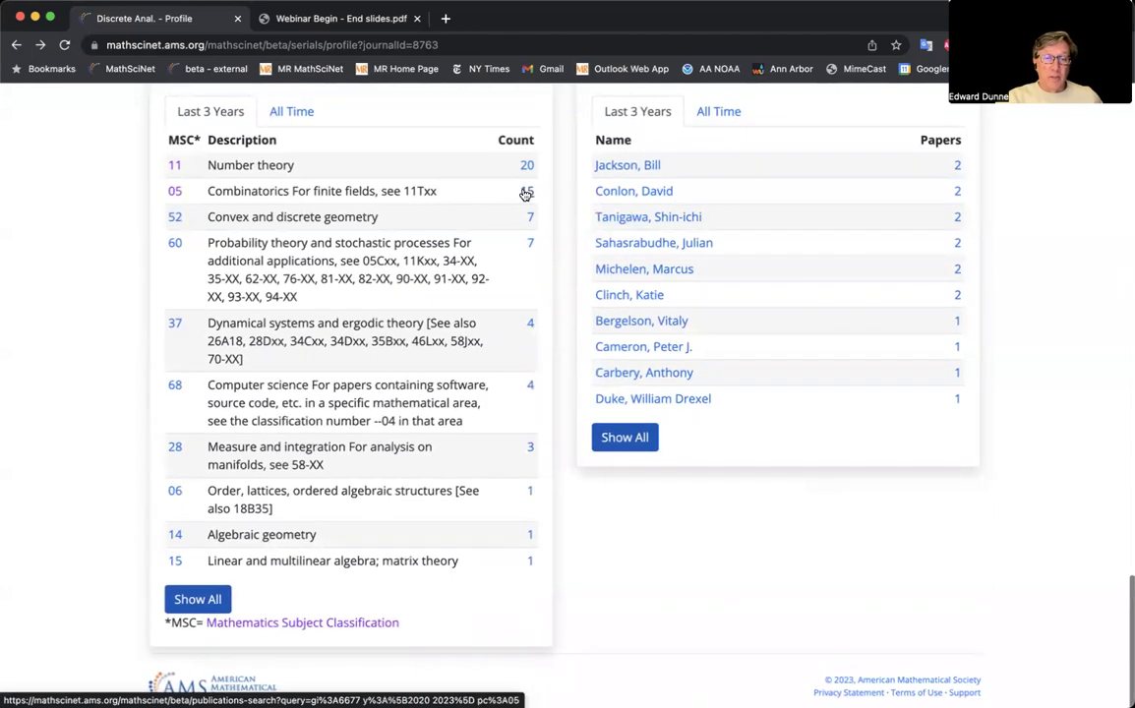
List the journal's last-three-years publications classified under 05 Combinatorics, and return to the Classifications list in the journal profile.
left_click(527, 193)
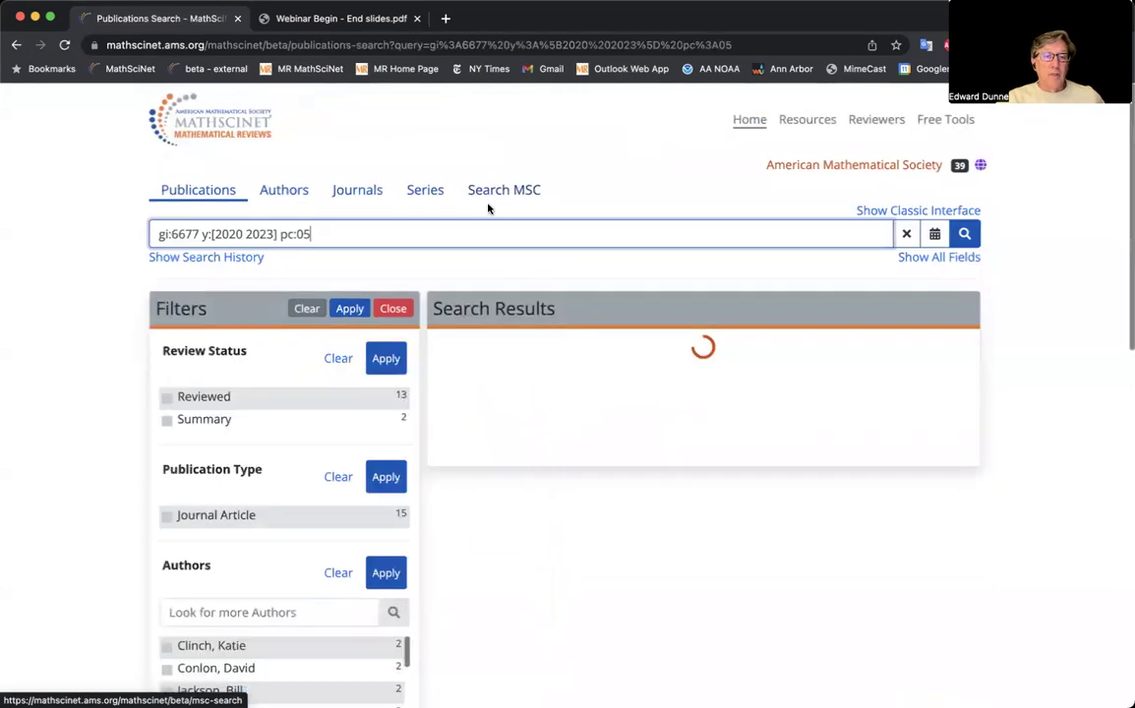
scroll(488, 209, "down", 3)
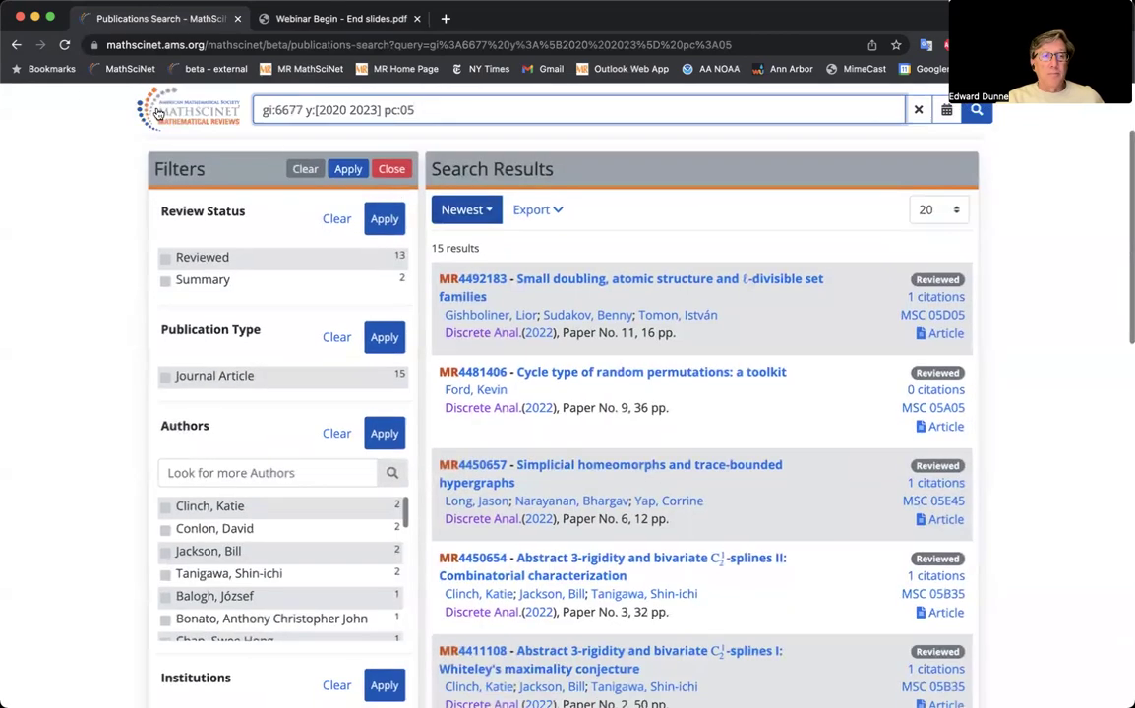
left_click(16, 46)
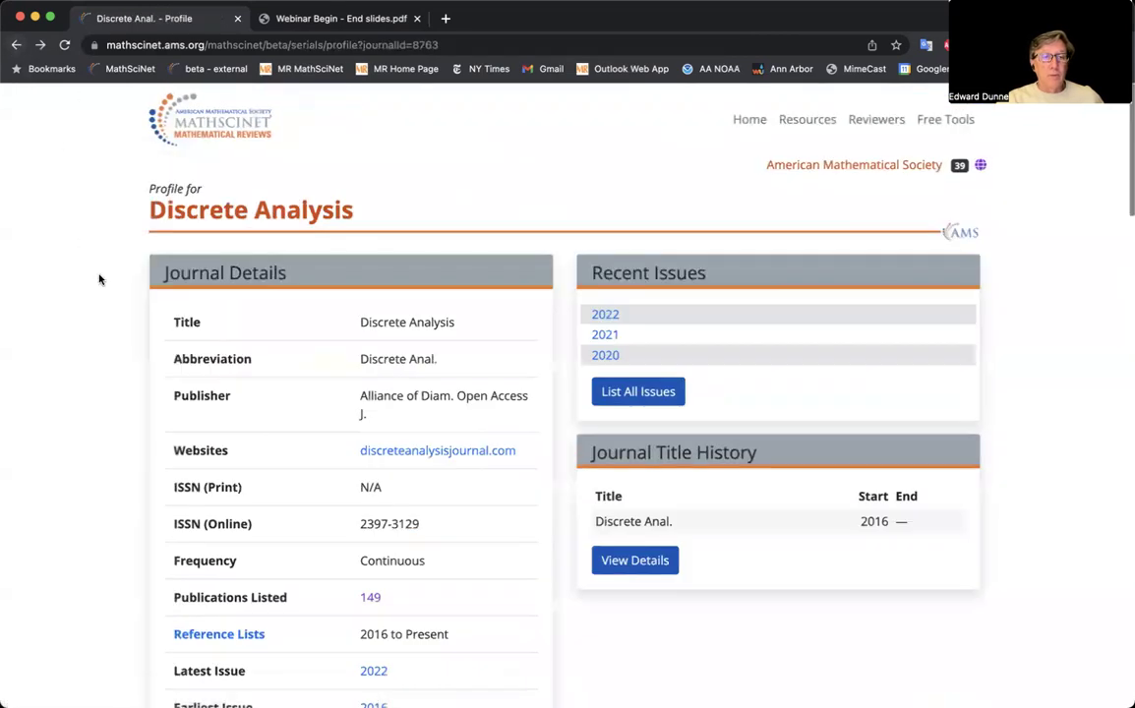
scroll(101, 278, "down", 10)
scroll(99, 280, "down", 10)
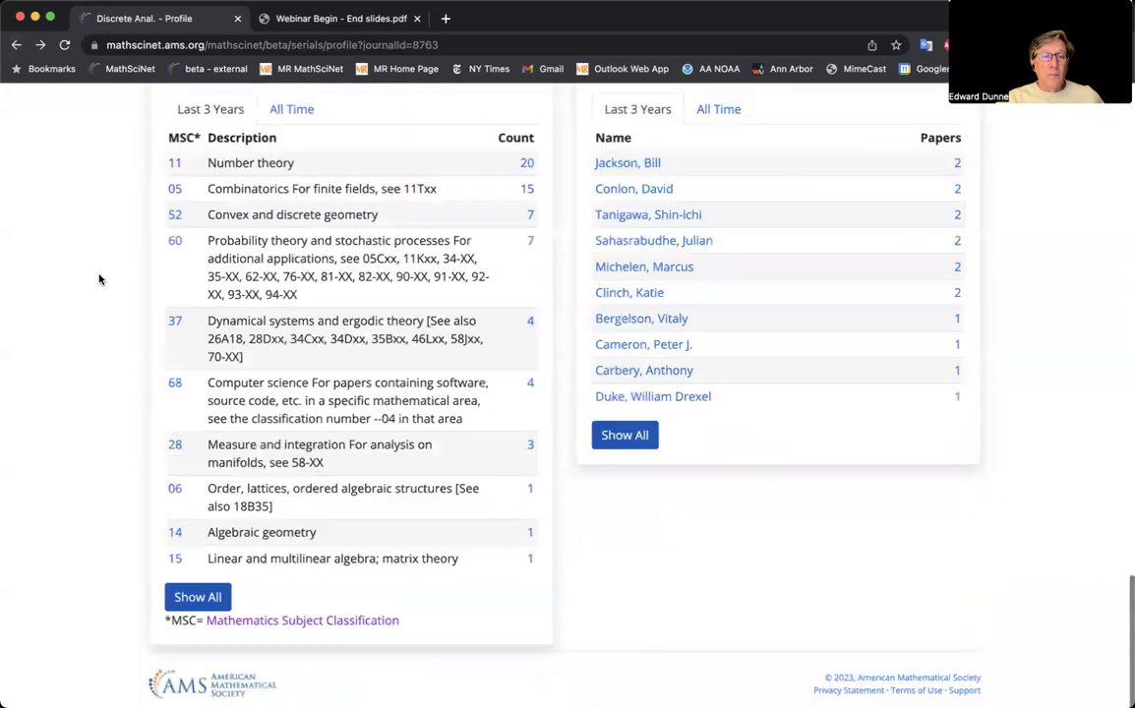
Show the journal's Classifications for all time and examine the subject areas with their paper counts.
scroll(98, 279, "up", 1)
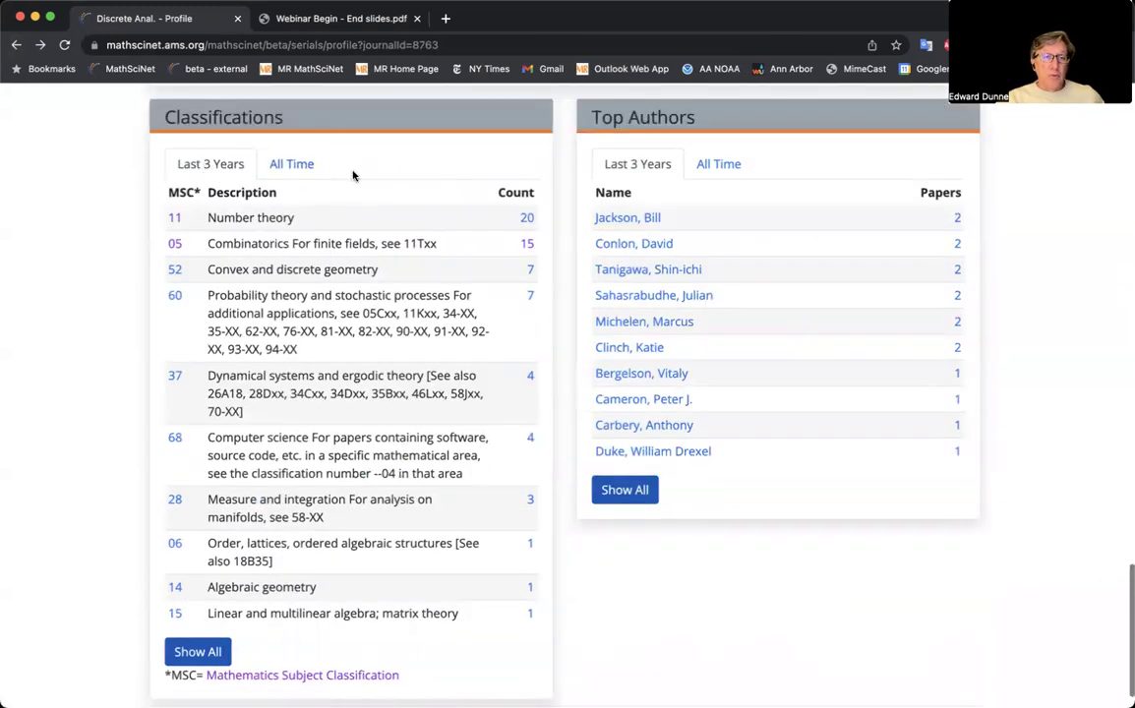
left_click(292, 167)
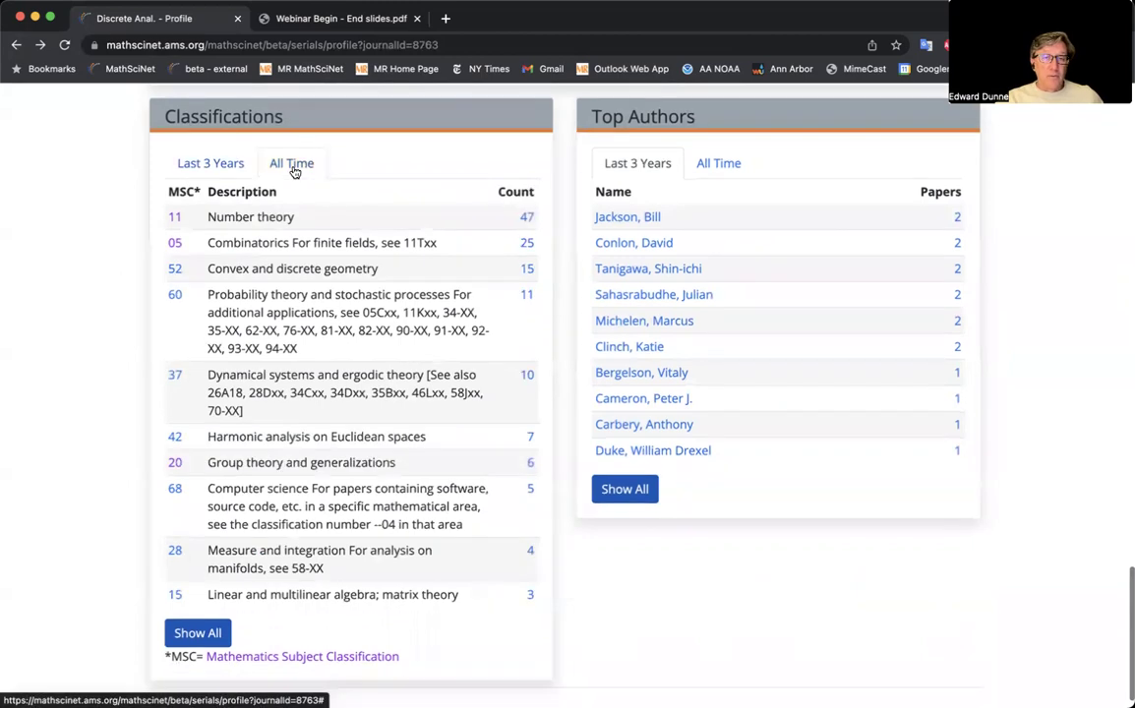
scroll(368, 173, "down", 1)
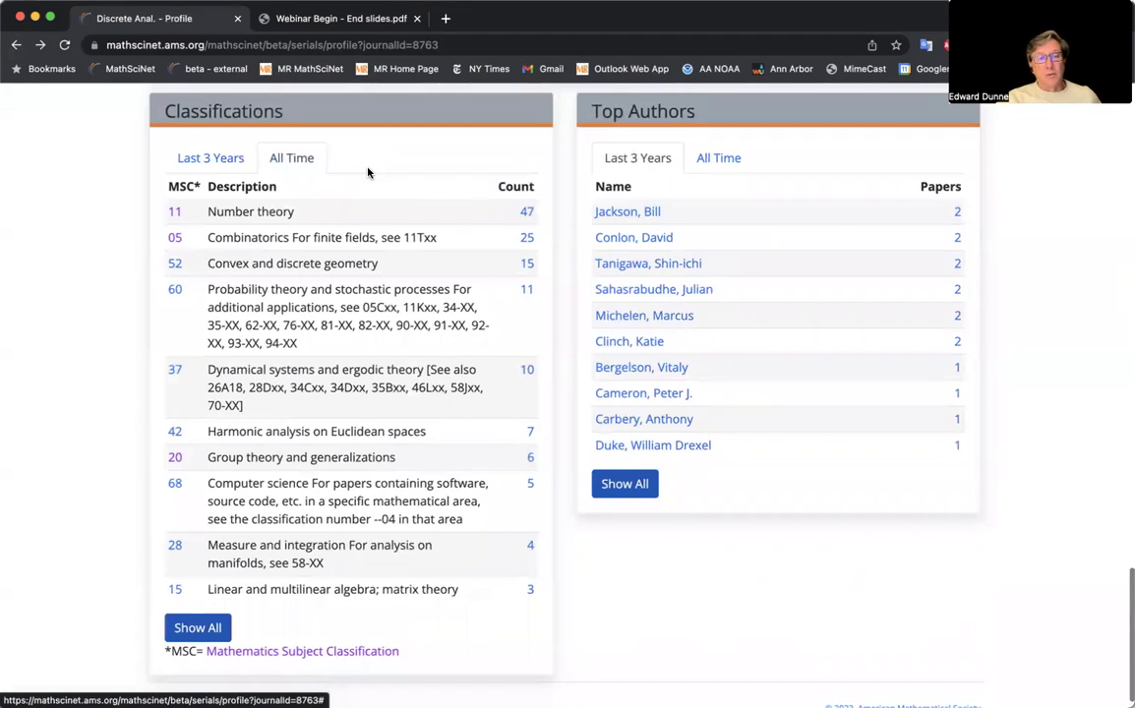
scroll(368, 173, "down", 1)
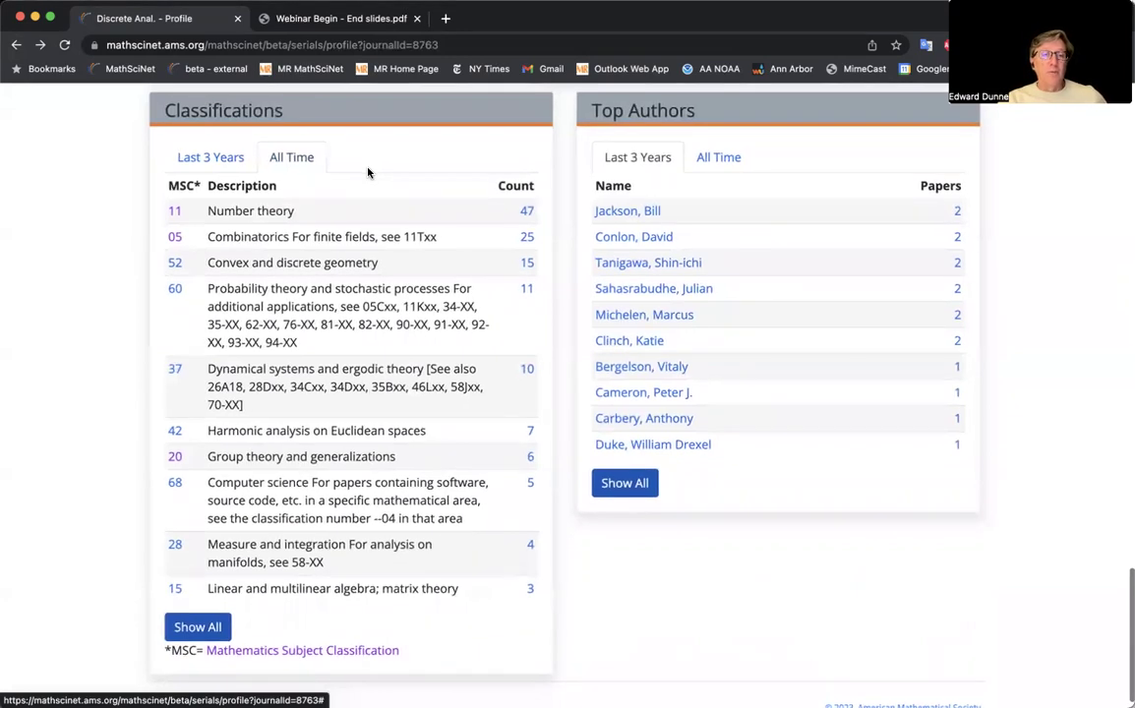
scroll(368, 173, "up", 1)
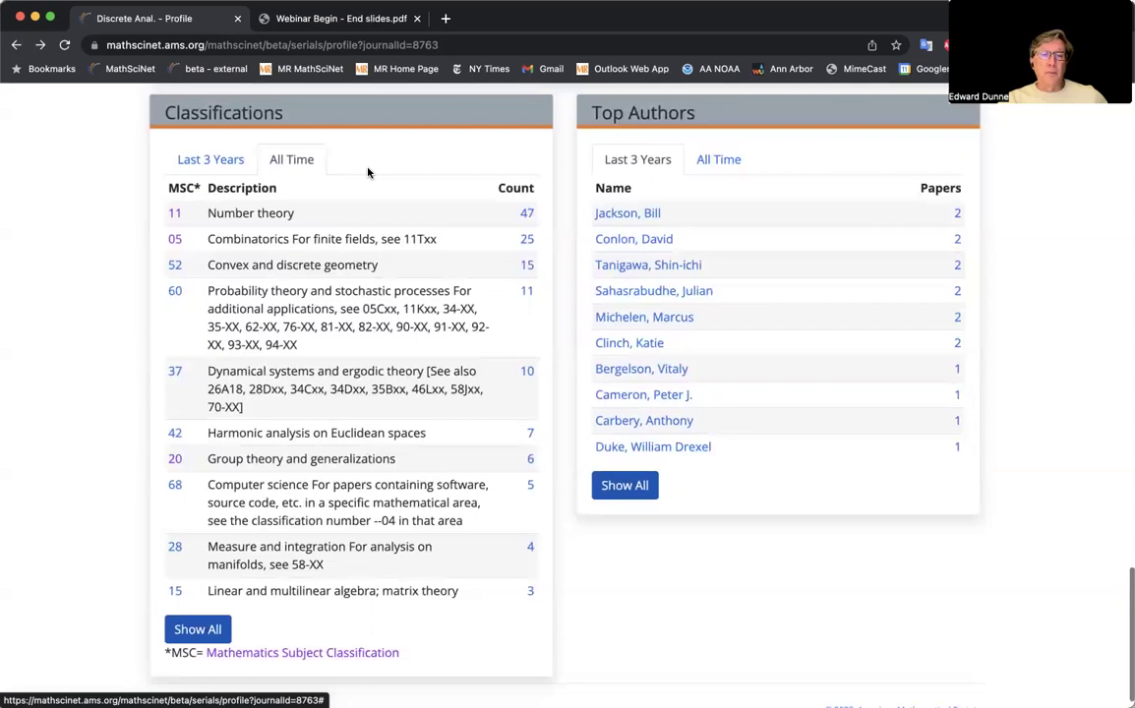
scroll(368, 173, "up", 1)
scroll(368, 173, "down", 2)
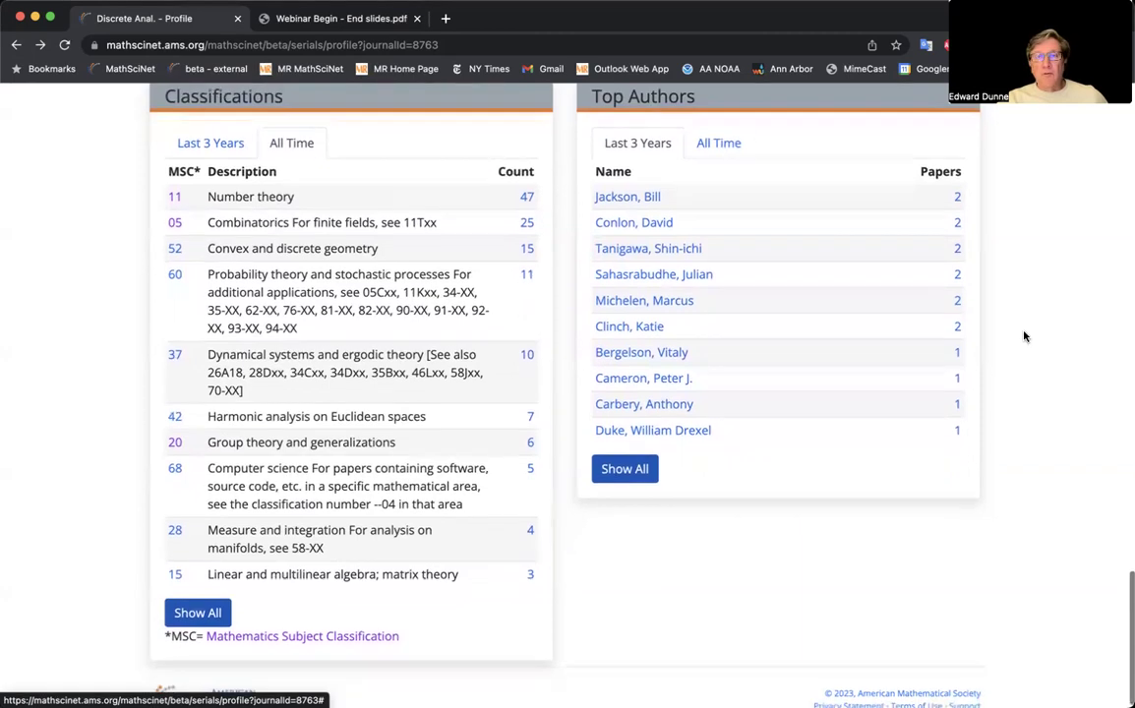
Examine the journal's Top Authors of the last three years, view the first listed author's profile, and return to the journal profile.
scroll(1020, 342, "up", 3)
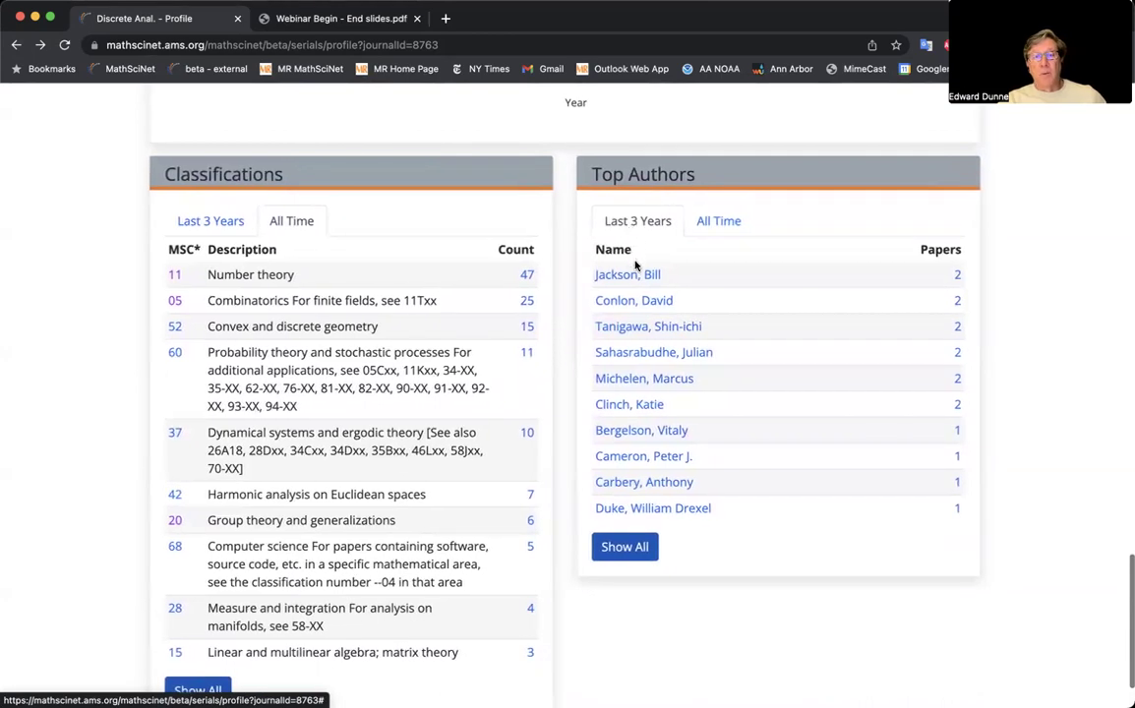
scroll(631, 280, "down", 1)
scroll(634, 293, "down", 1)
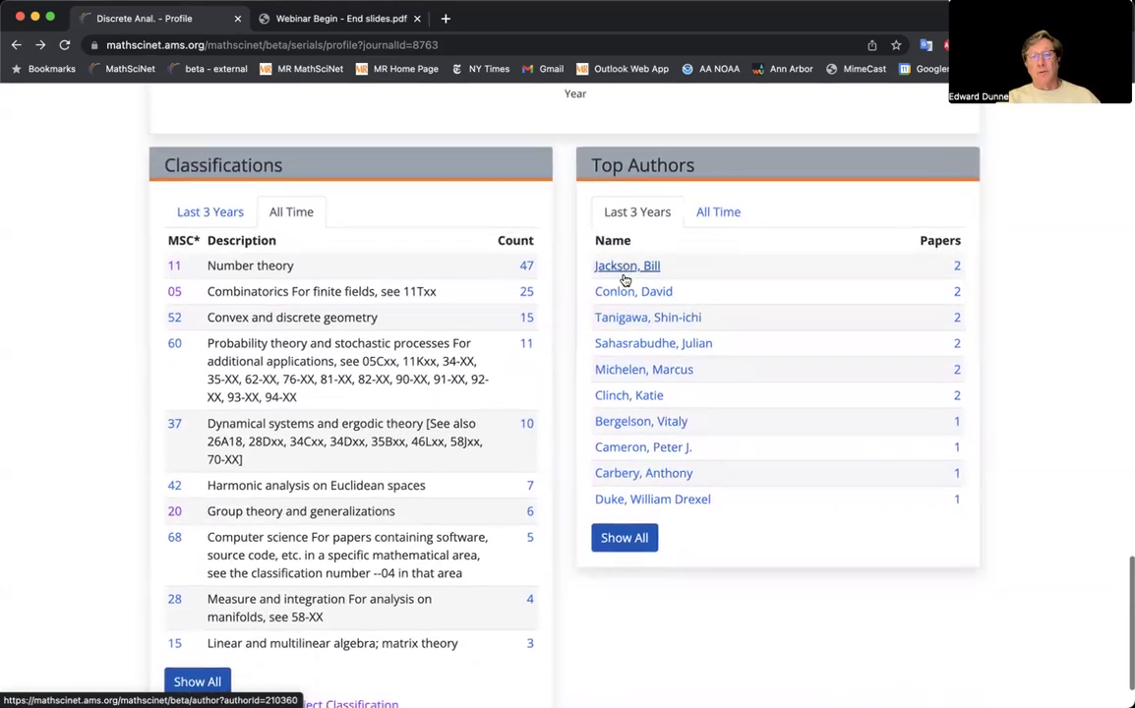
scroll(623, 275, "down", 1)
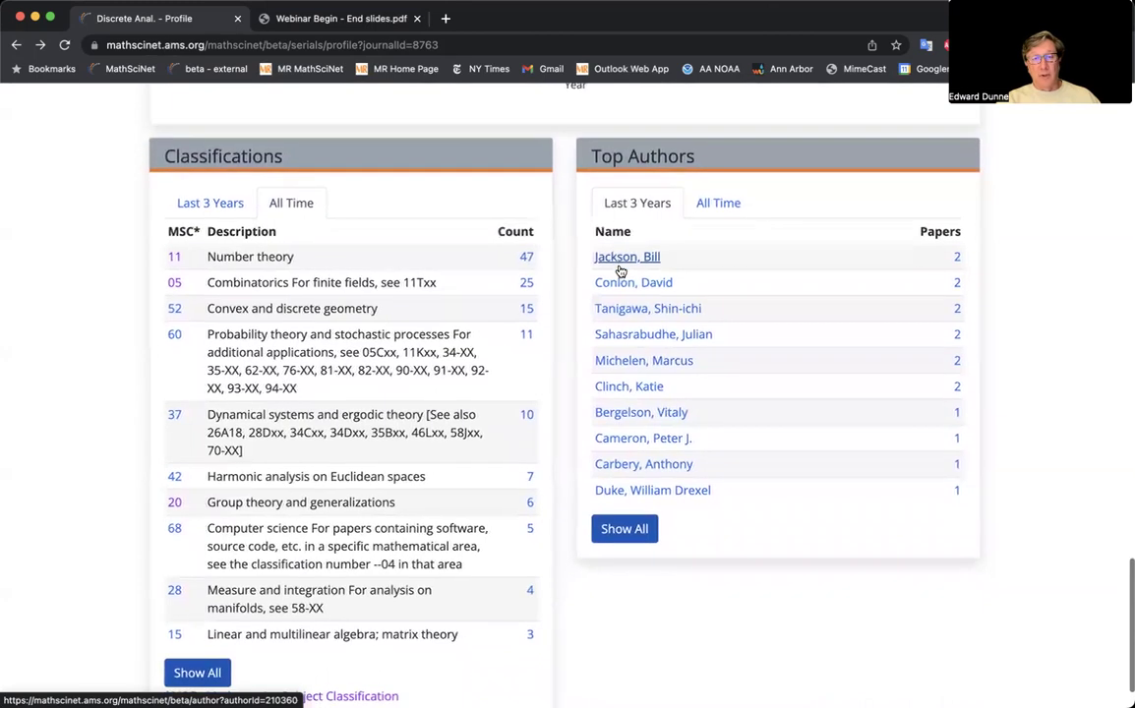
scroll(621, 266, "down", 1)
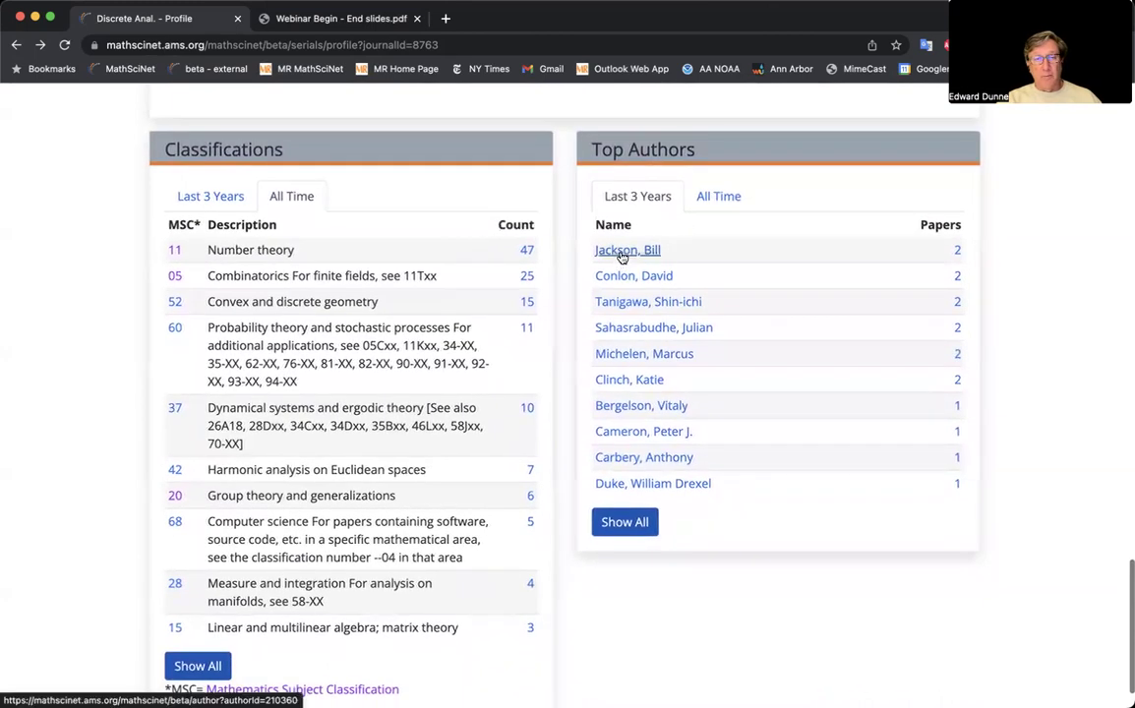
left_click(622, 254)
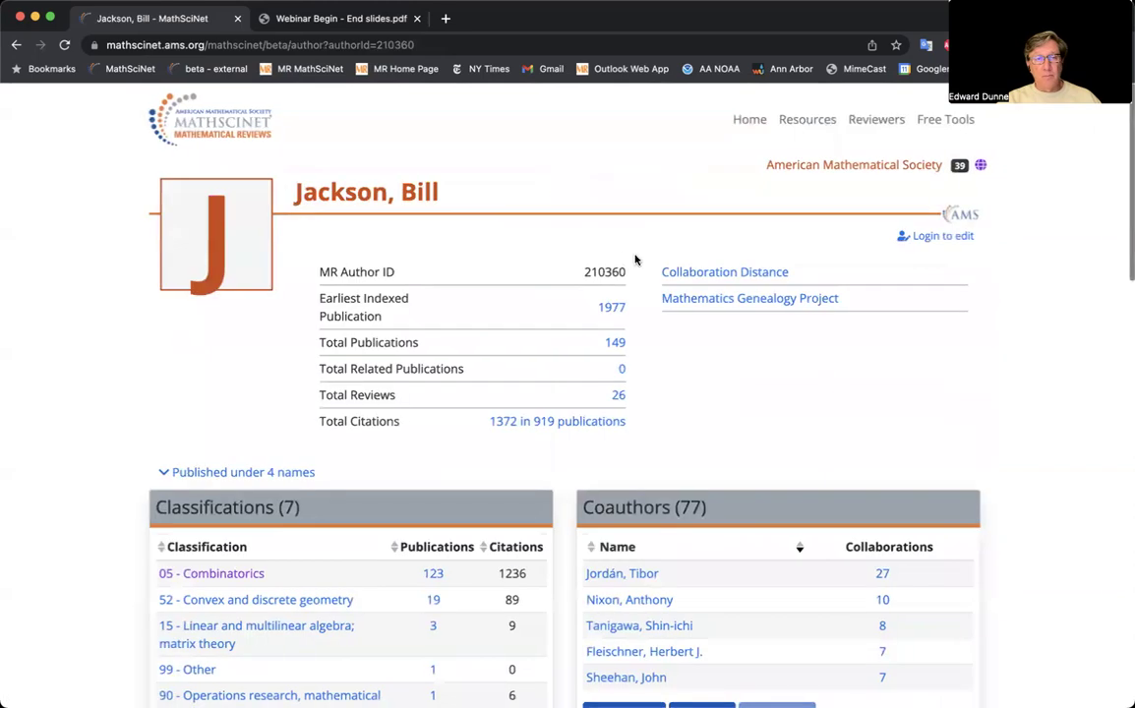
left_click(17, 45)
scroll(246, 191, "down", 15)
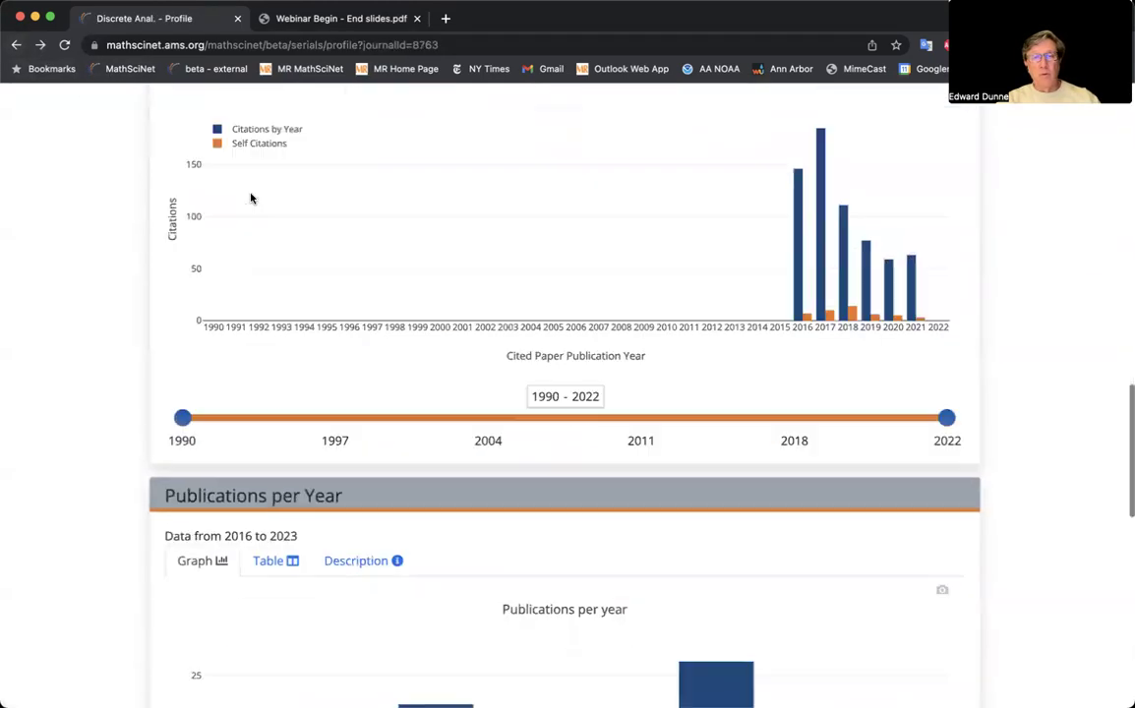
scroll(251, 197, "down", 10)
scroll(253, 188, "down", 2)
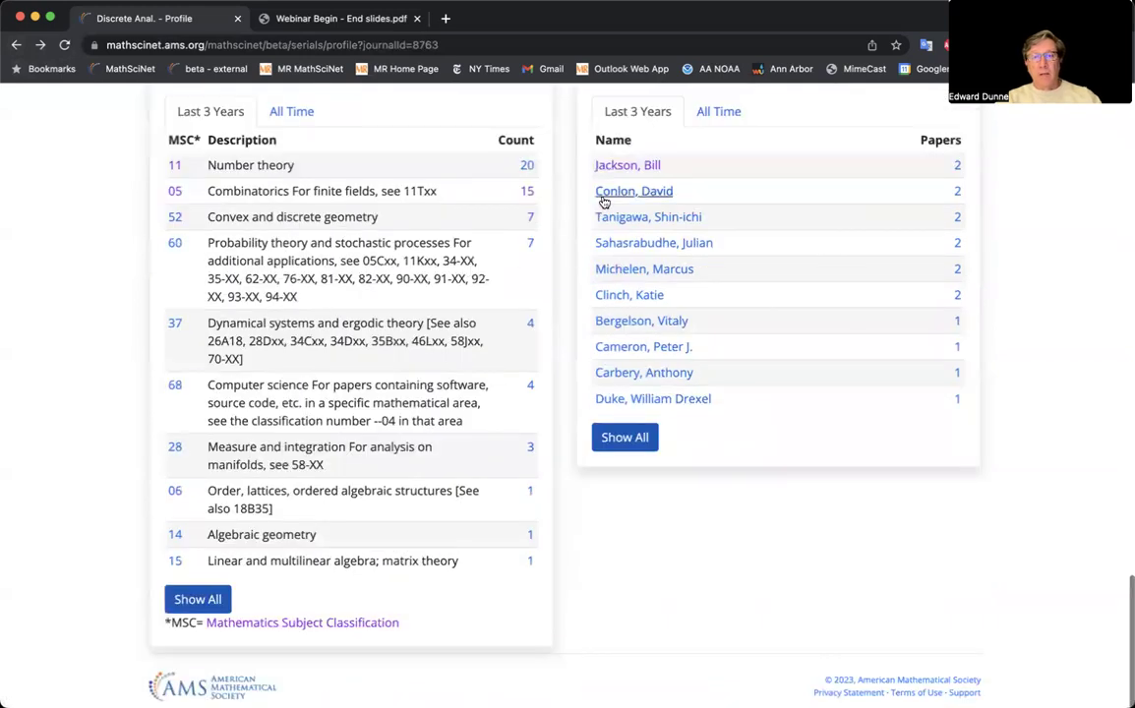
Show the journal's all-time Top Authors, expand the list to all authors, and look through it.
scroll(736, 182, "up", 2)
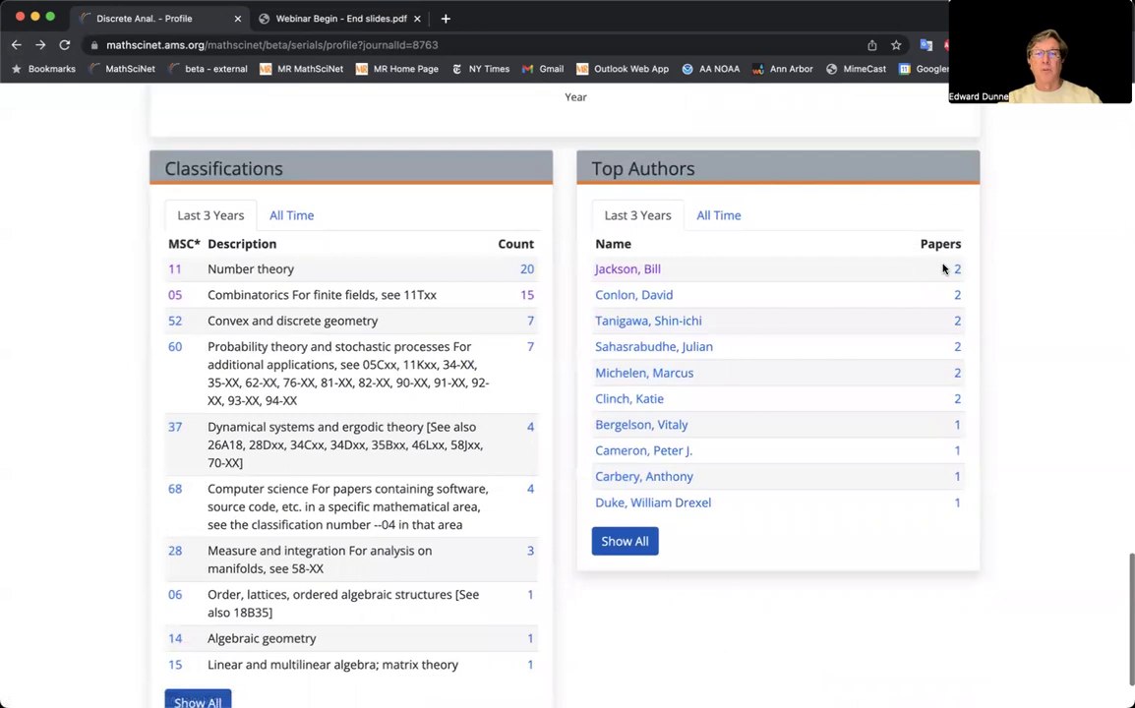
left_click(722, 217)
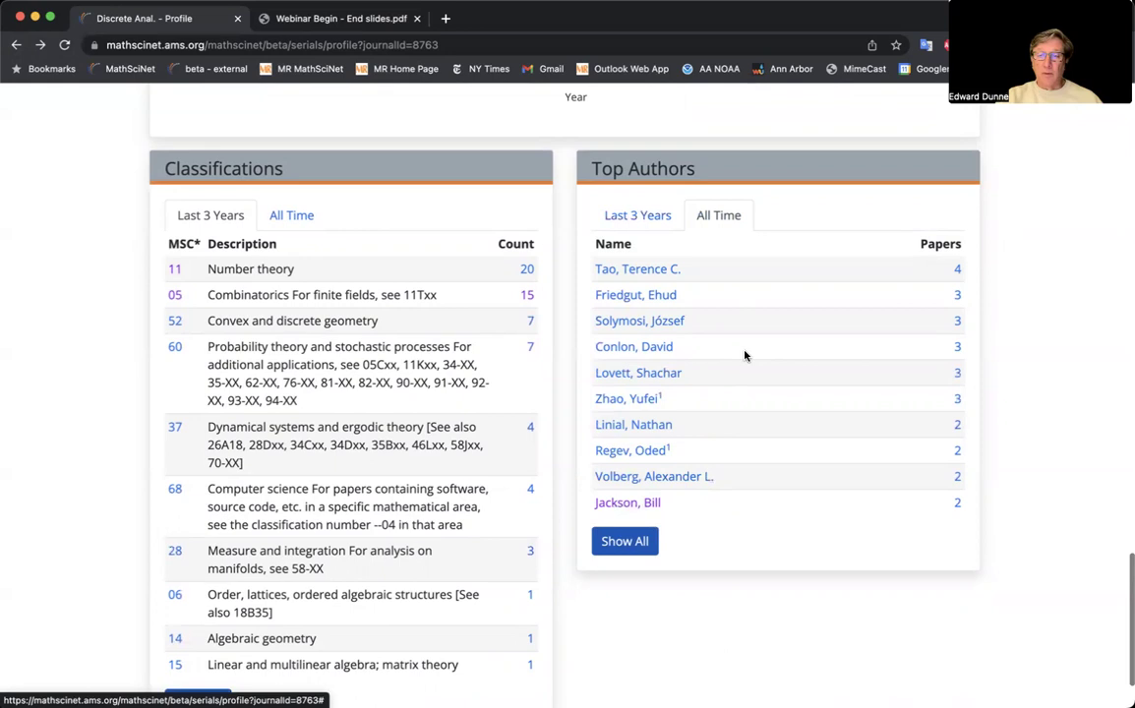
scroll(745, 356, "up", 1)
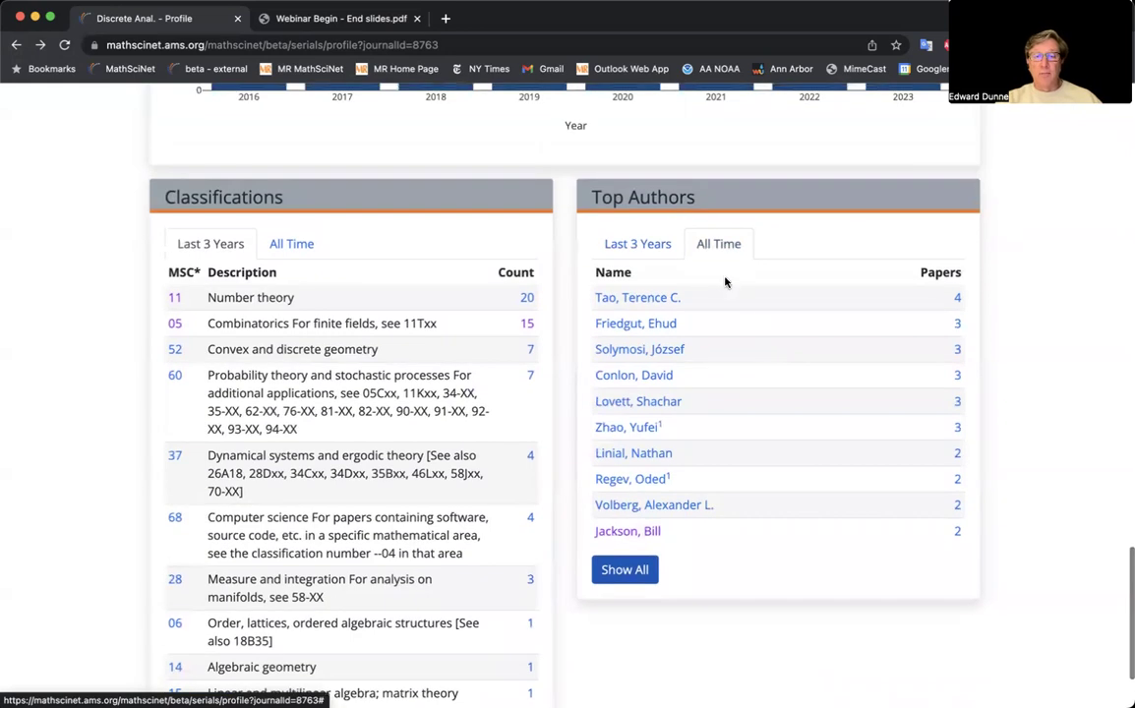
scroll(726, 281, "down", 1)
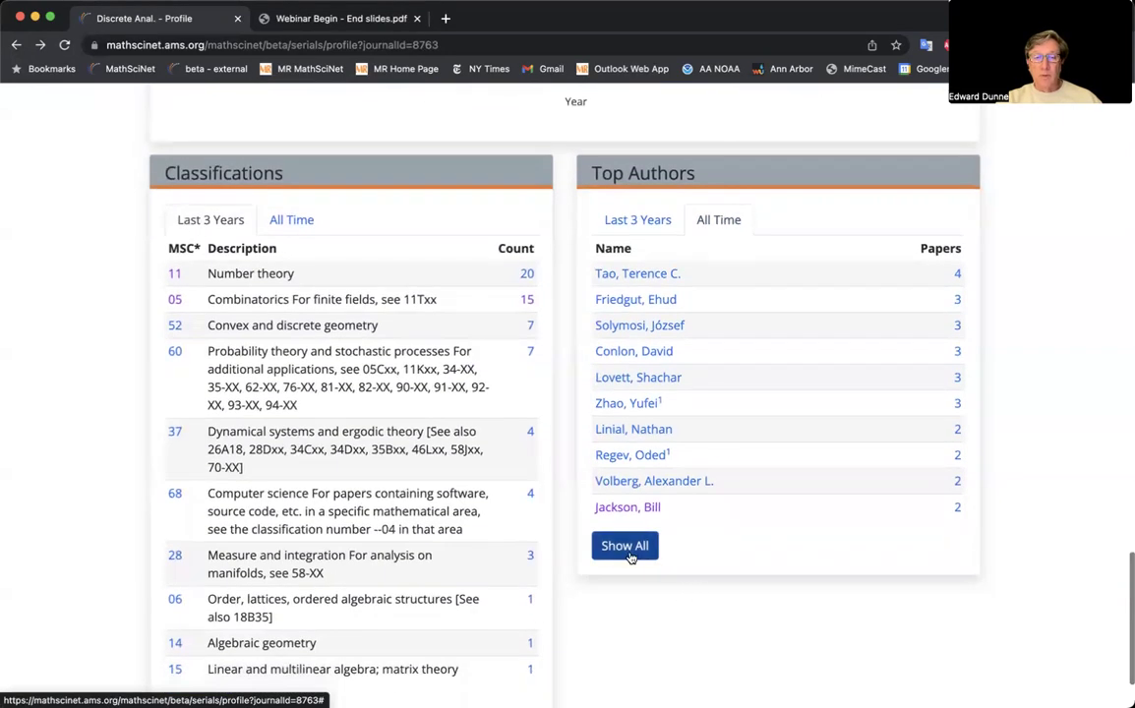
left_click(631, 553)
scroll(778, 549, "down", 10)
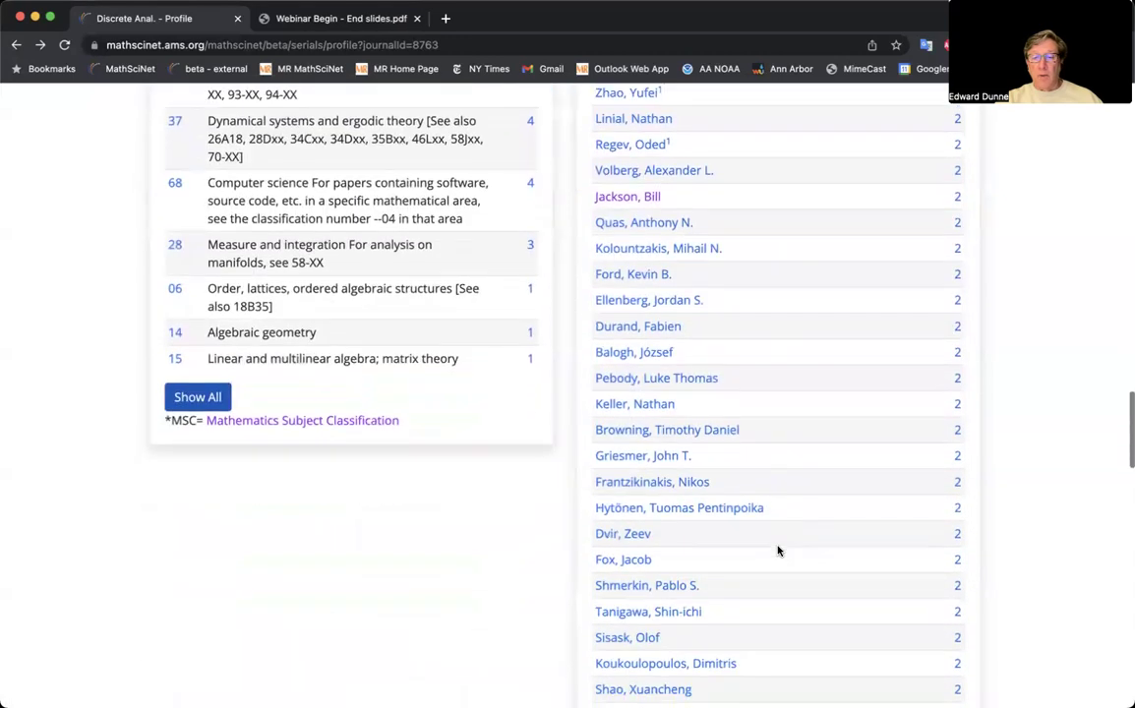
scroll(778, 550, "down", 9)
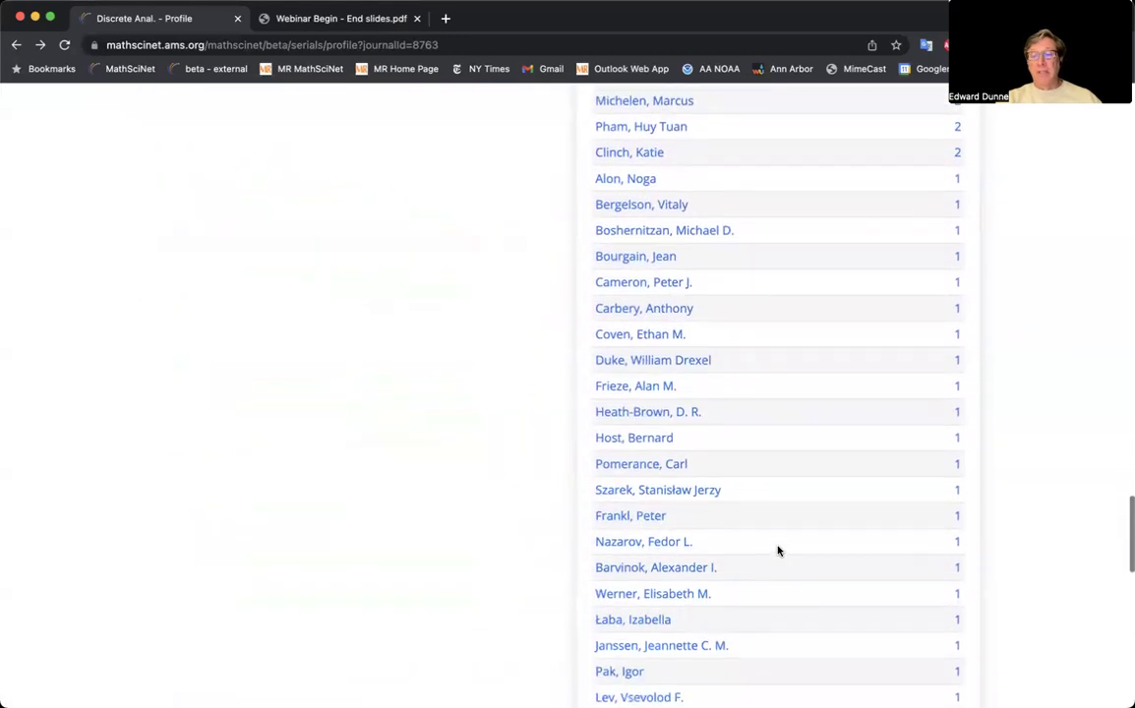
scroll(779, 551, "down", 12)
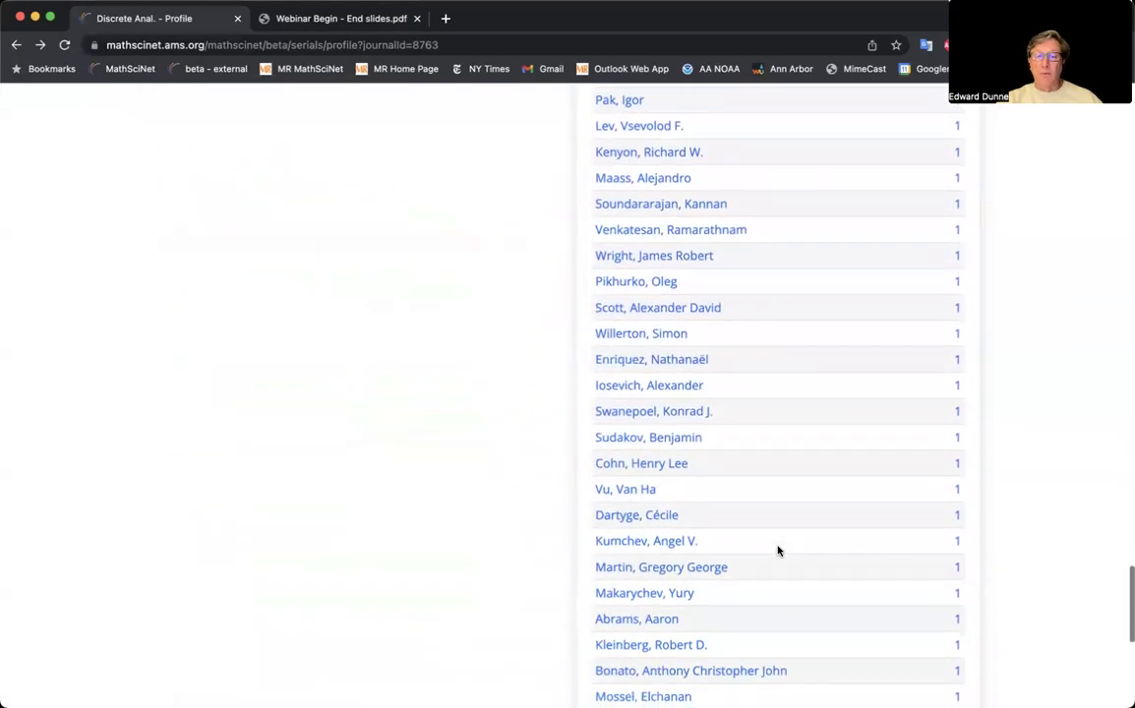
scroll(778, 551, "down", 4)
scroll(778, 551, "up", 11)
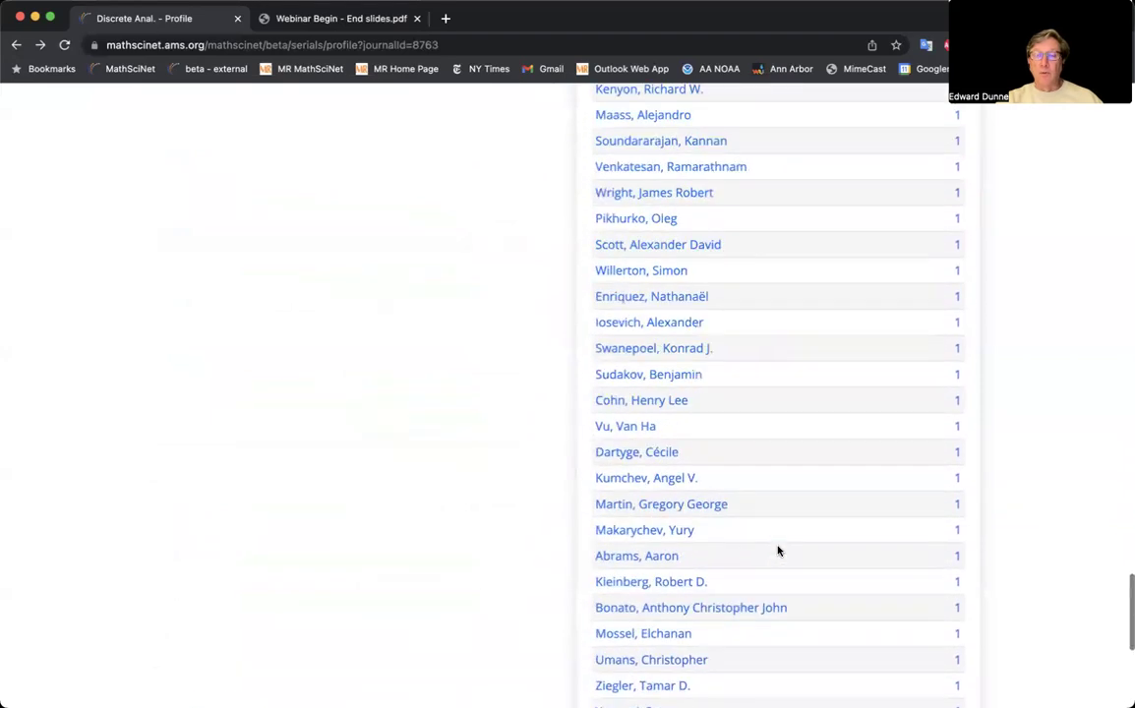
scroll(778, 551, "up", 16)
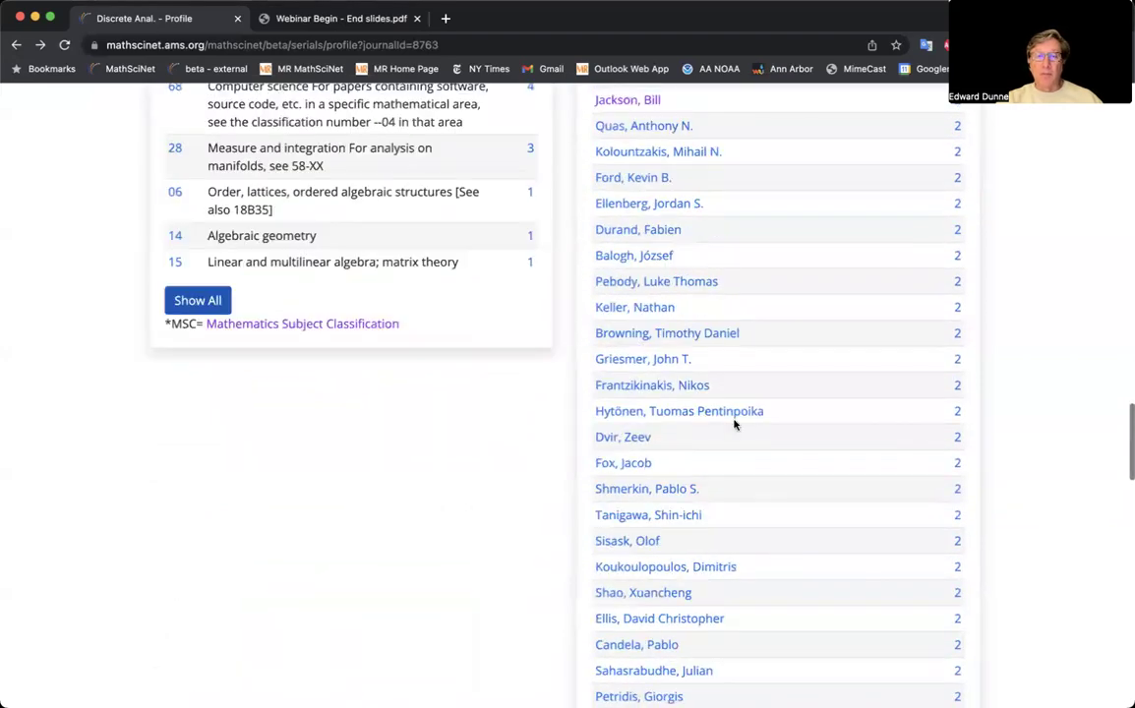
scroll(730, 408, "up", 8)
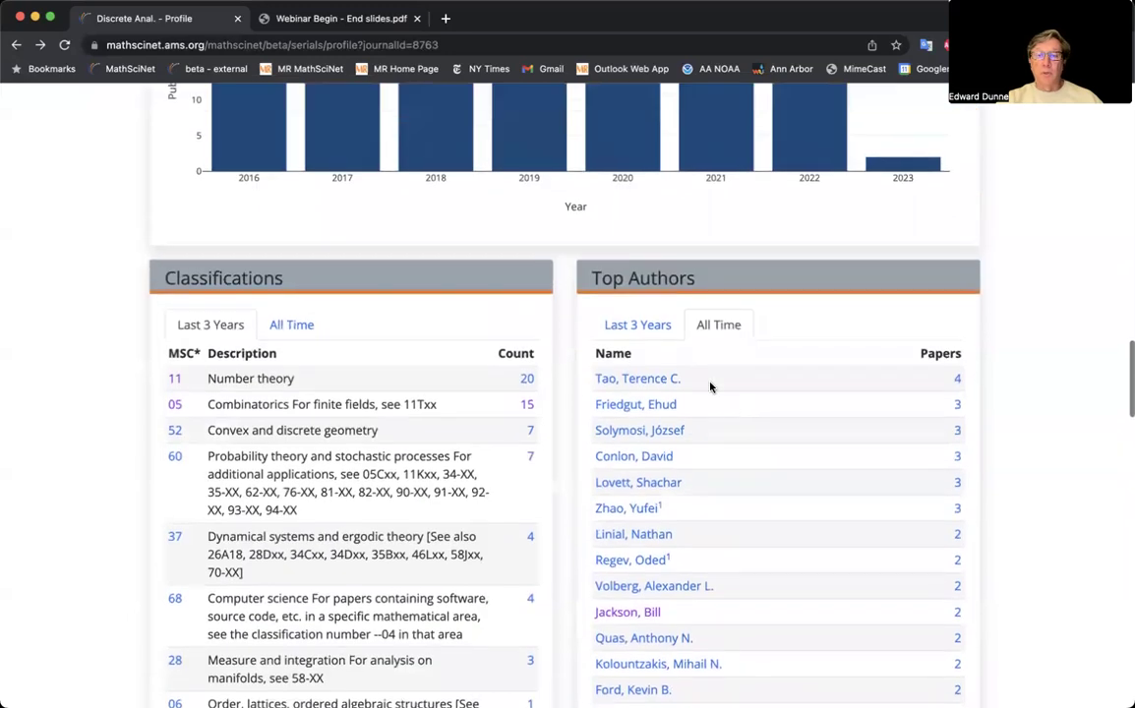
Return Top Authors to the last three years, and open the journal's full list of publications from Journal Details.
left_click(637, 327)
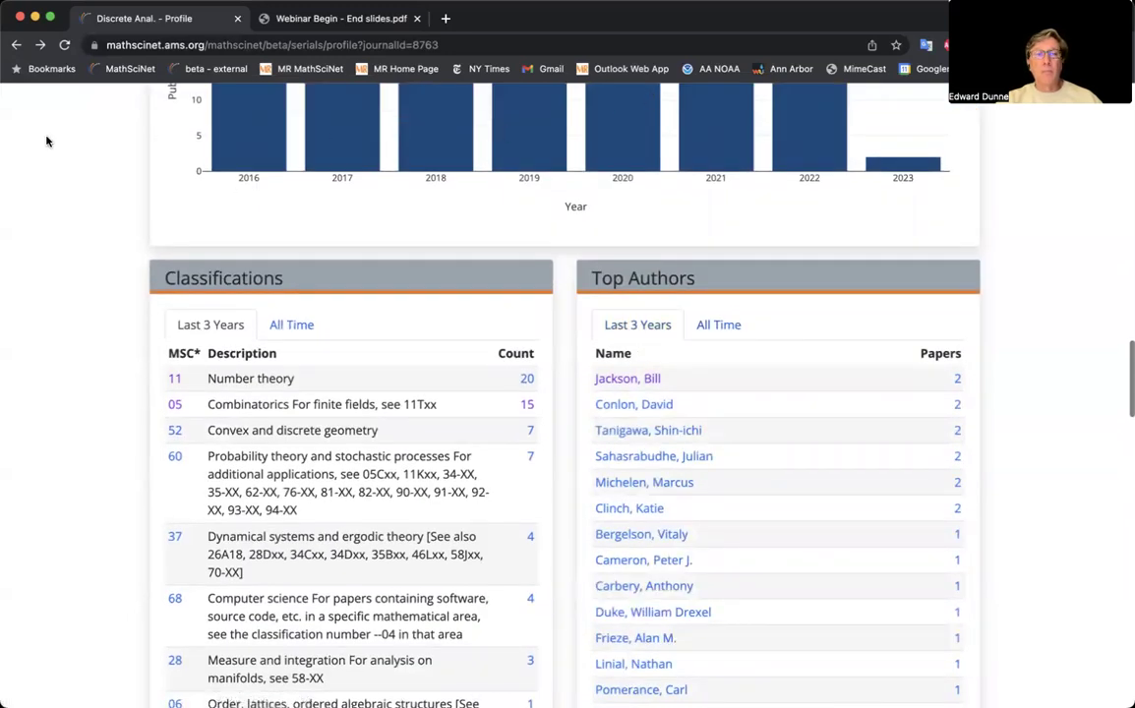
scroll(49, 149, "up", 1)
scroll(50, 152, "up", 20)
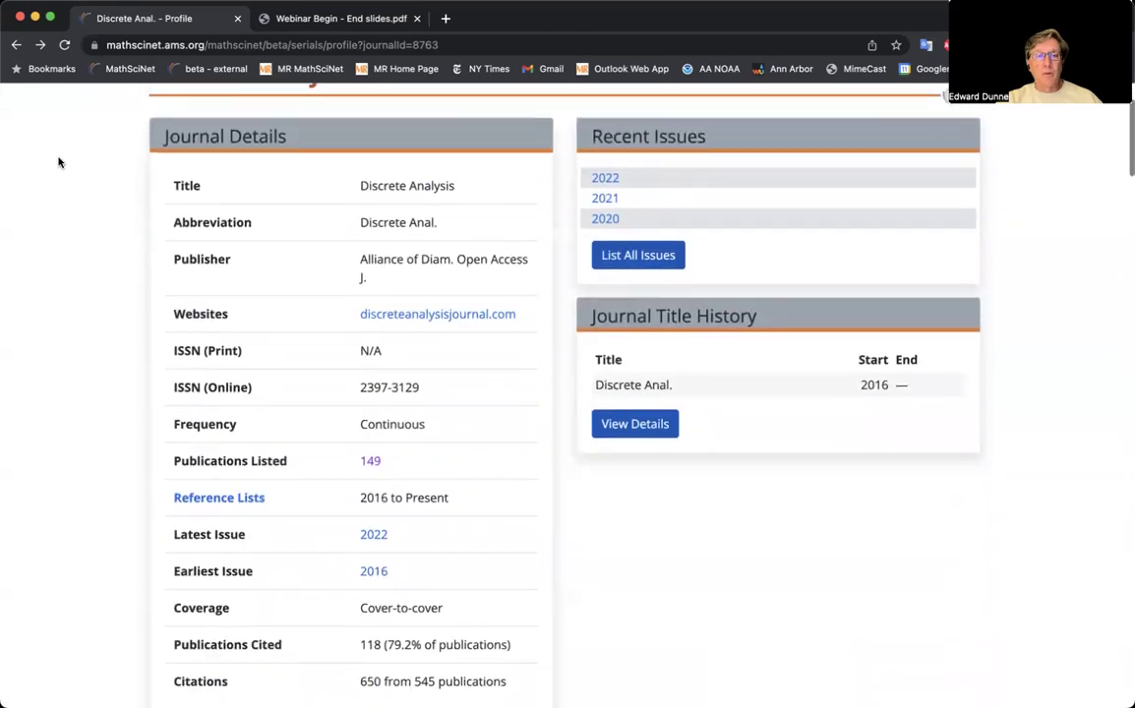
left_click(370, 462)
scroll(528, 364, "down", 1)
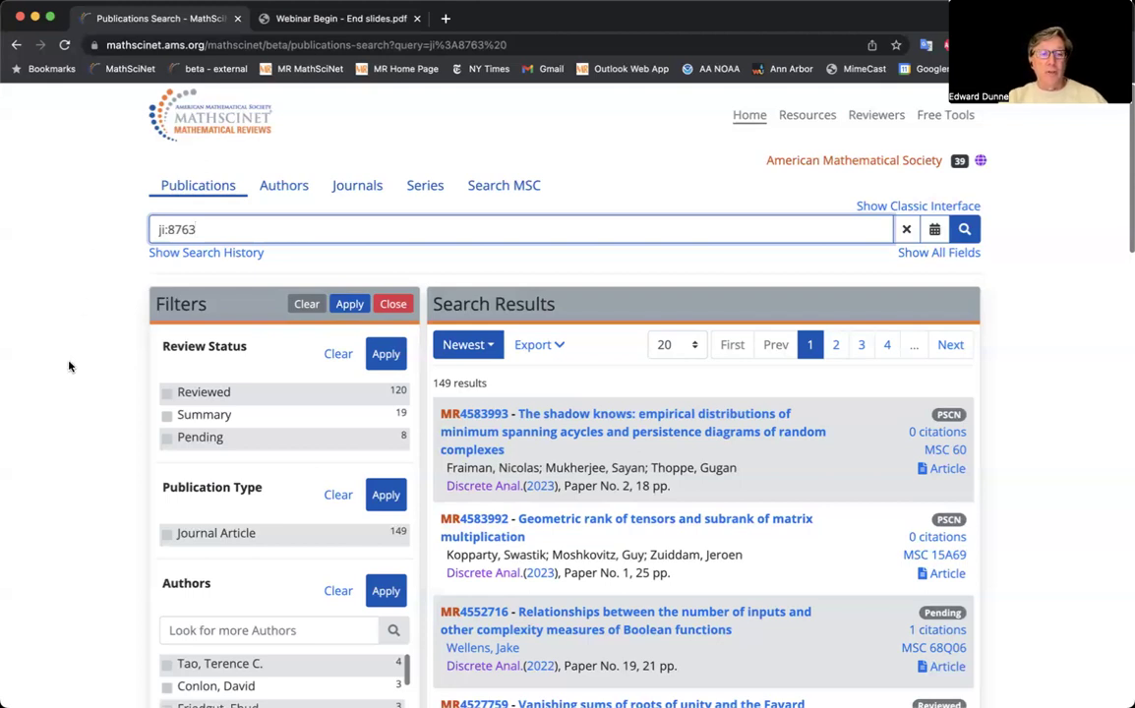
Filter the journal's publications by review status so that Reviewed items are excluded.
left_click(167, 395)
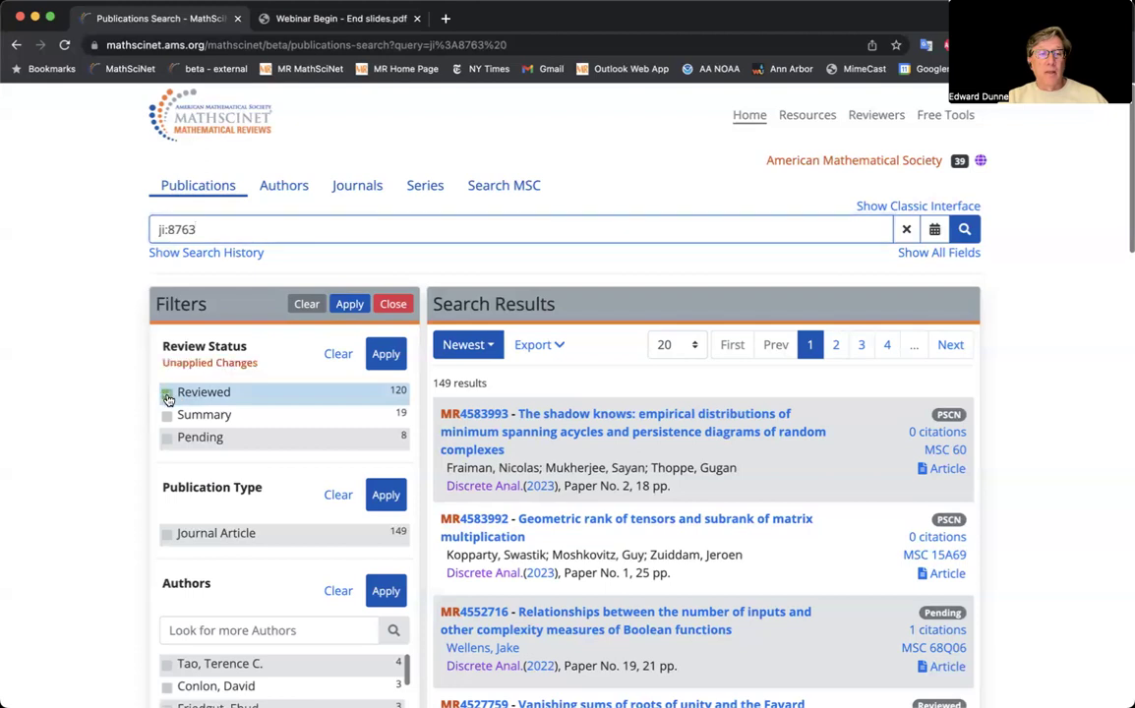
left_click(167, 394)
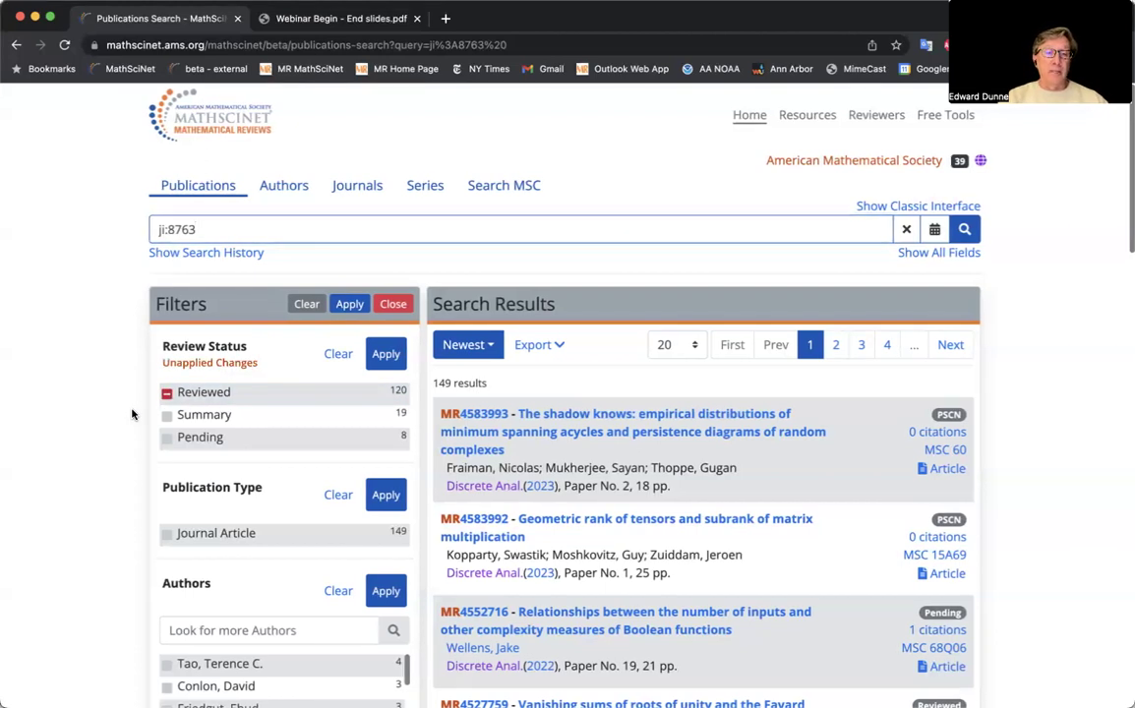
left_click(386, 354)
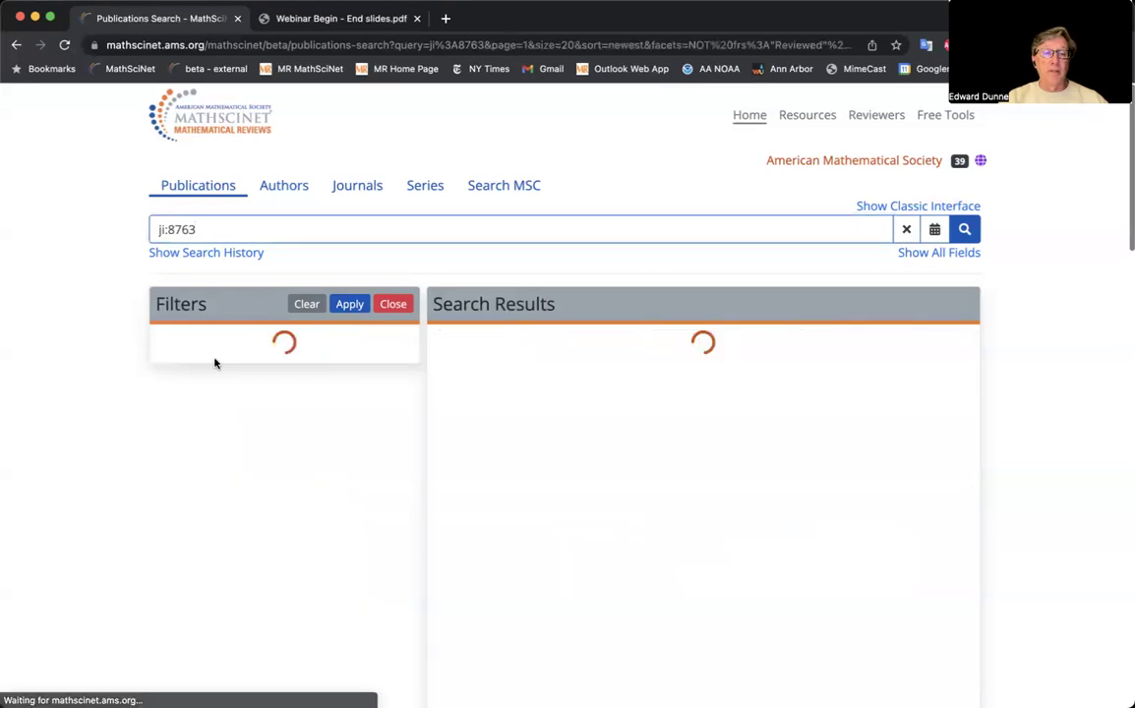